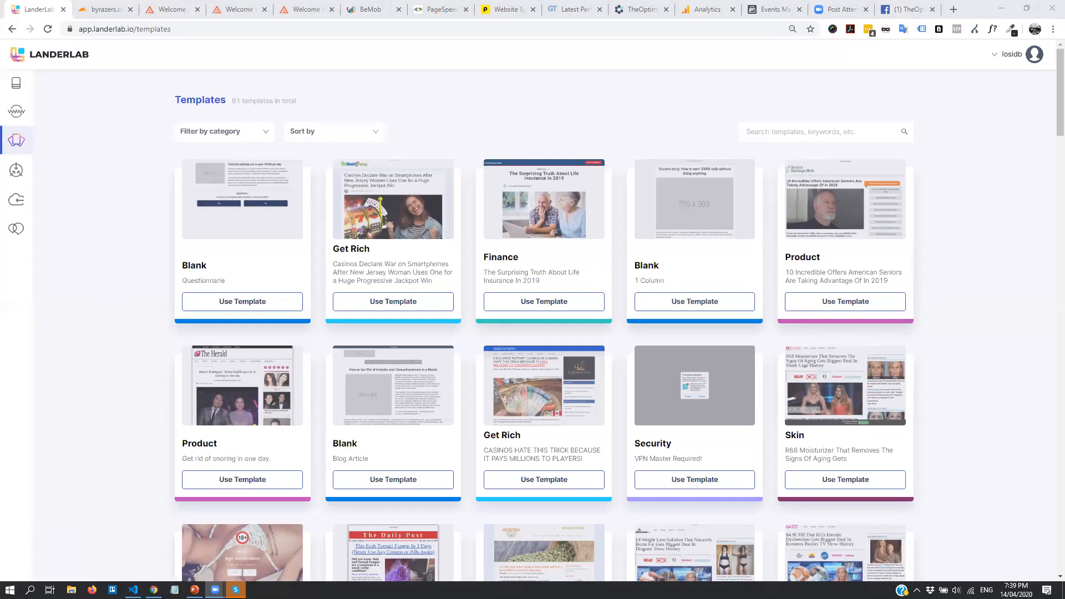
Step through Landing Pages, Templates and Integrations to reach the empty Cloudflare Accounts page
click(285, 82)
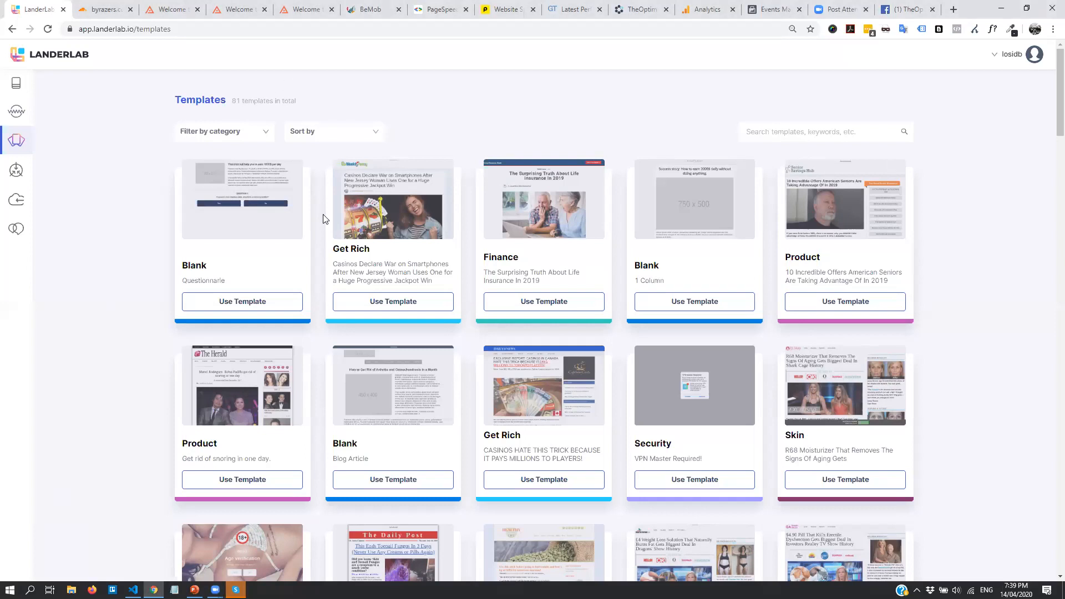
click(17, 83)
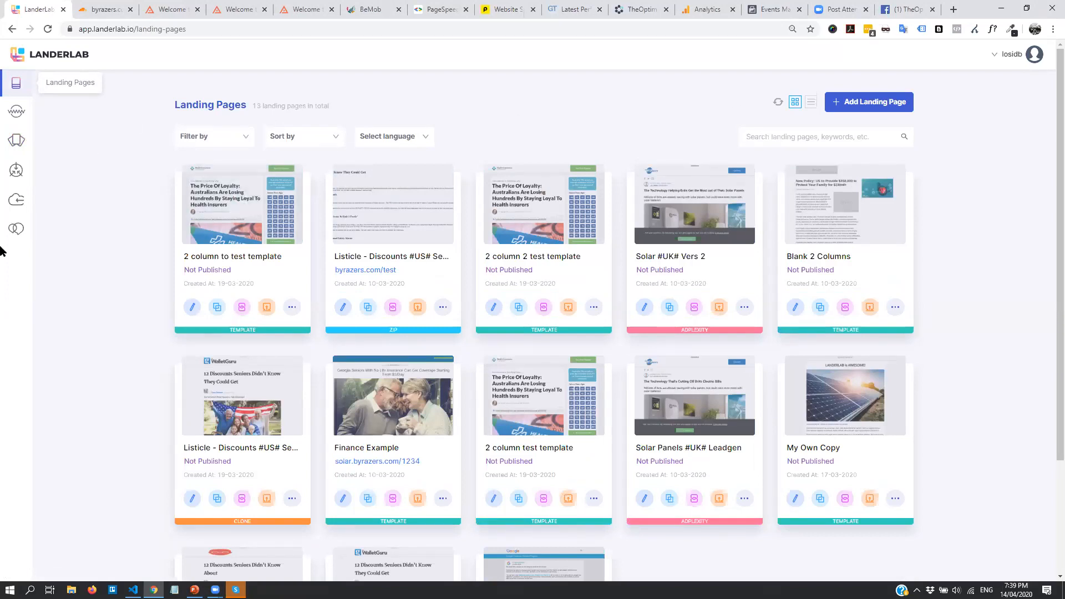
click(19, 143)
click(16, 169)
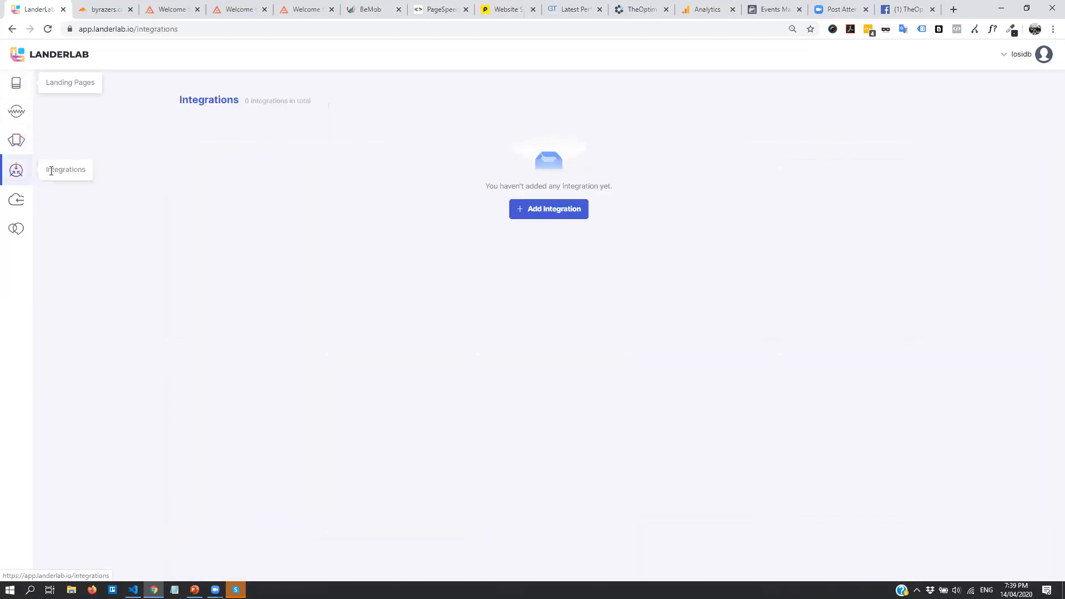
click(16, 199)
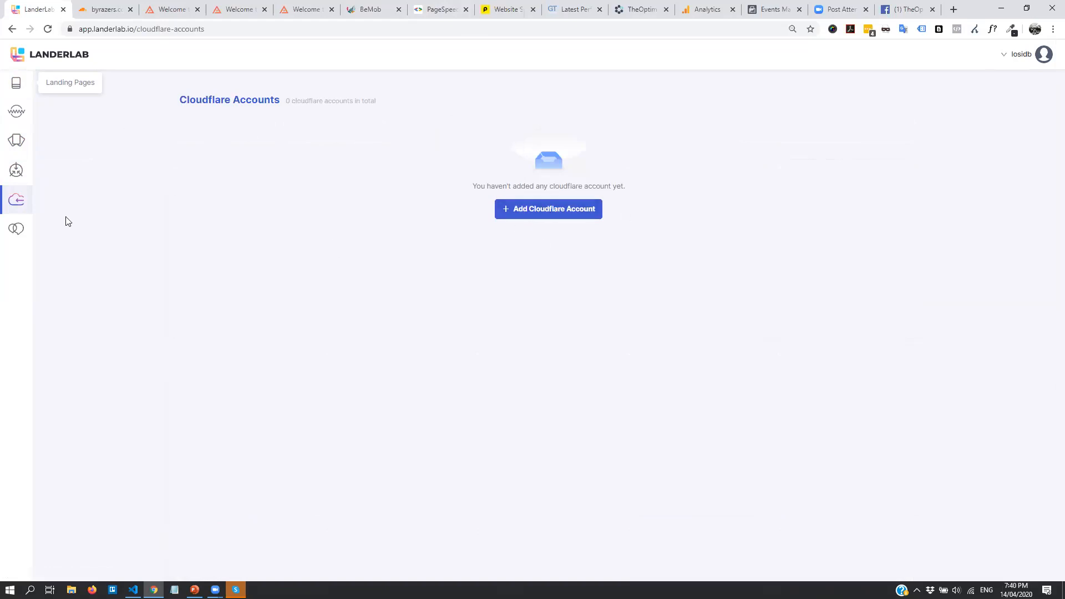
Open the Add Cloudflare Account dialog and focus its API Key and Cloudflare Email fields
click(542, 221)
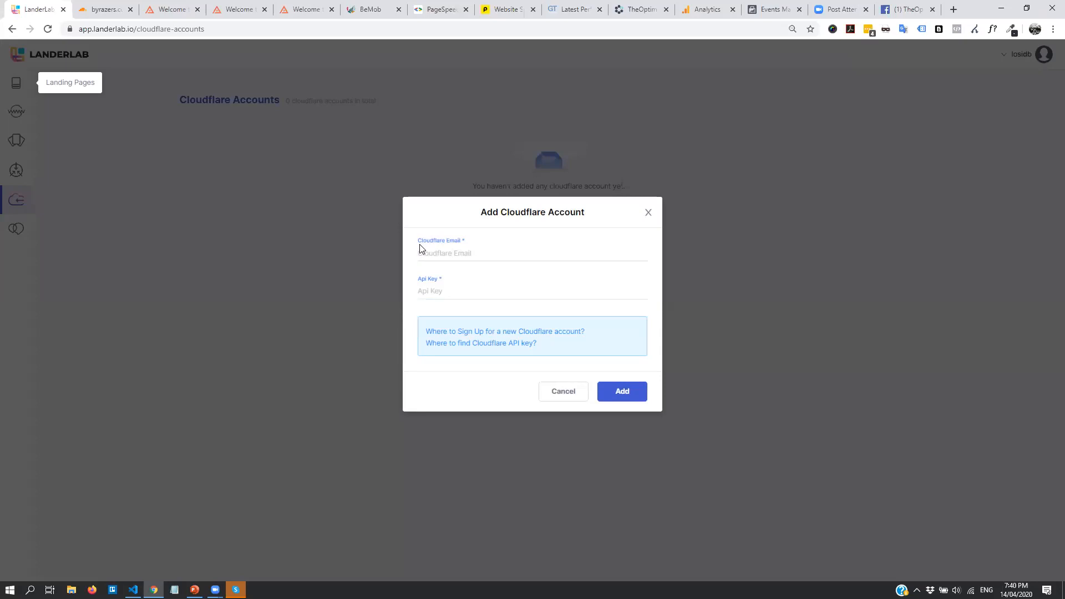
drag(420, 244, 467, 244)
click(496, 290)
click(479, 251)
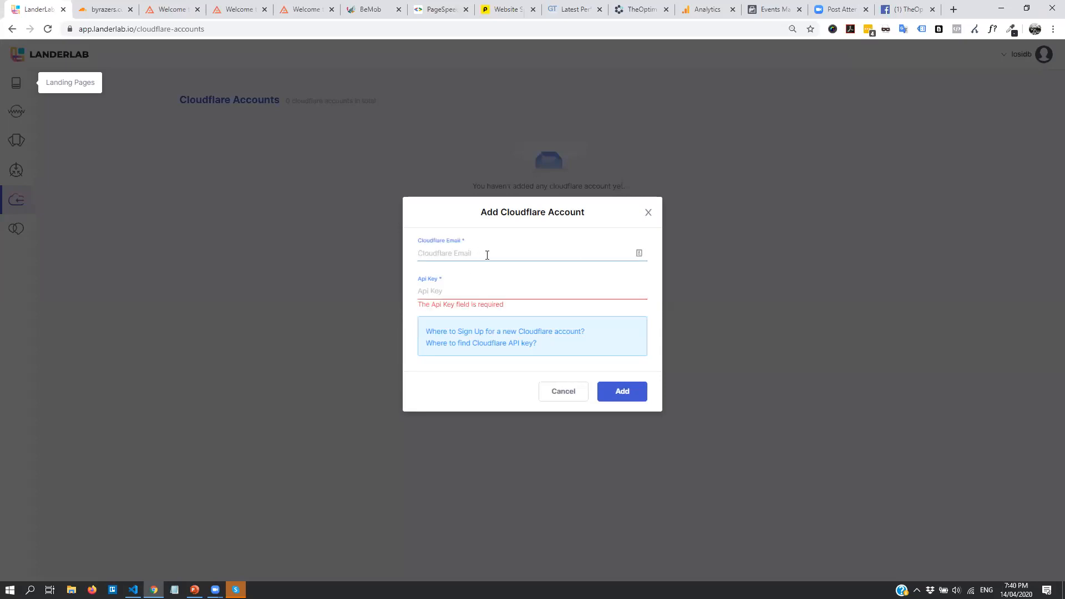
In the Cloudflare dashboard, go to My Profile's API Tokens section
click(97, 7)
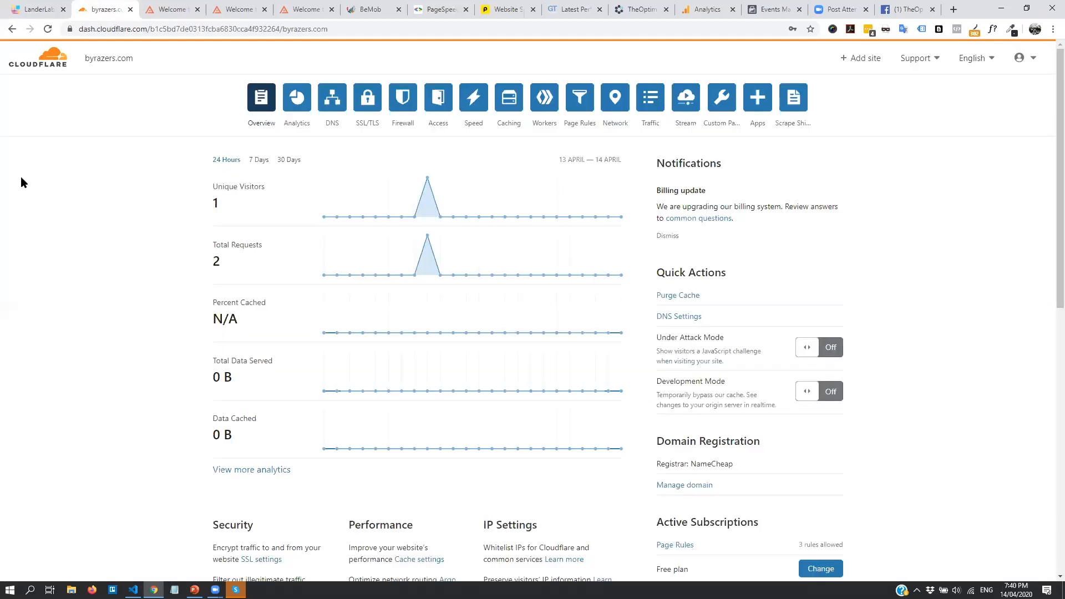
click(1034, 63)
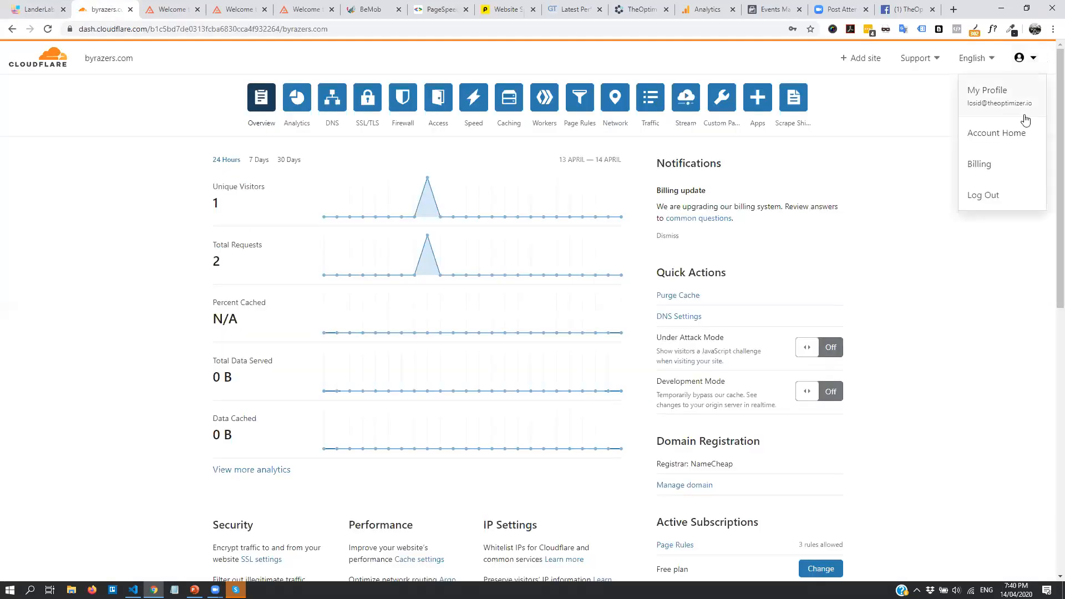
click(1009, 100)
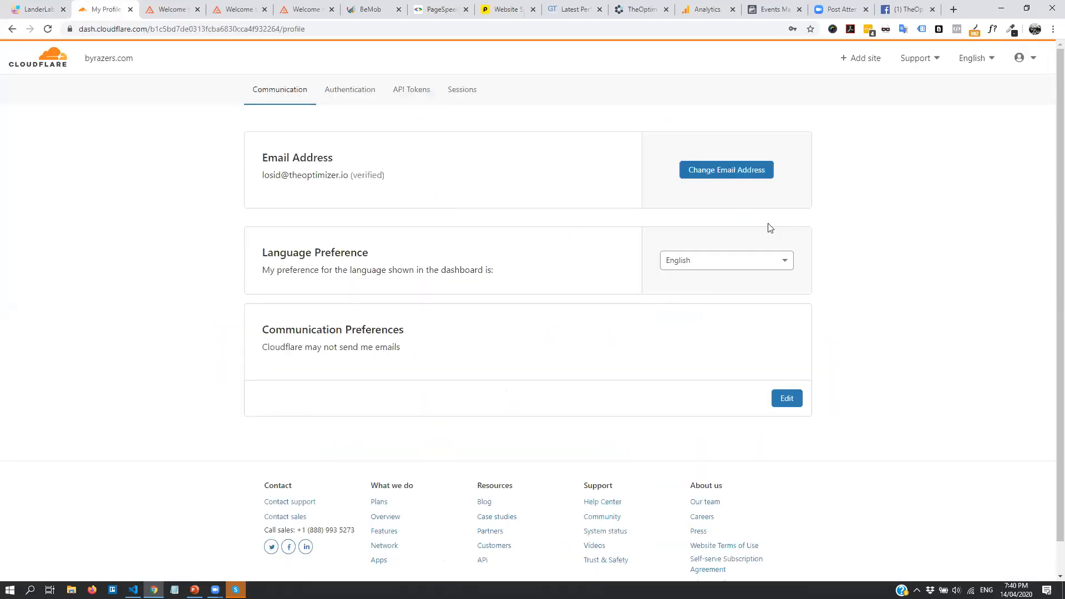
click(413, 89)
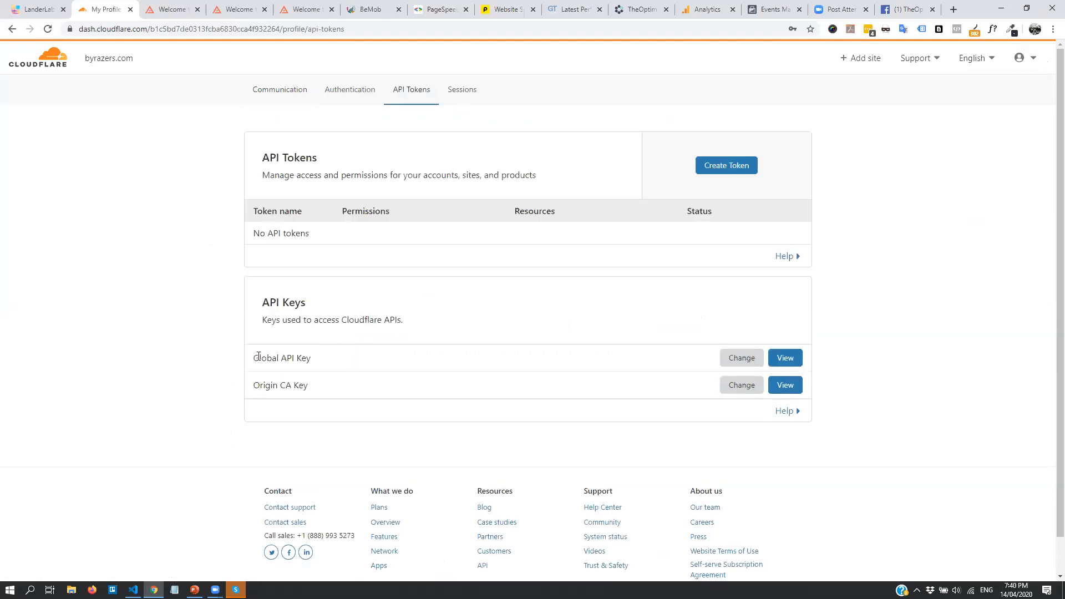
drag(258, 356, 340, 364)
Reveal the Global API Key using the saved account password, select it, and return to LanderLab
click(785, 358)
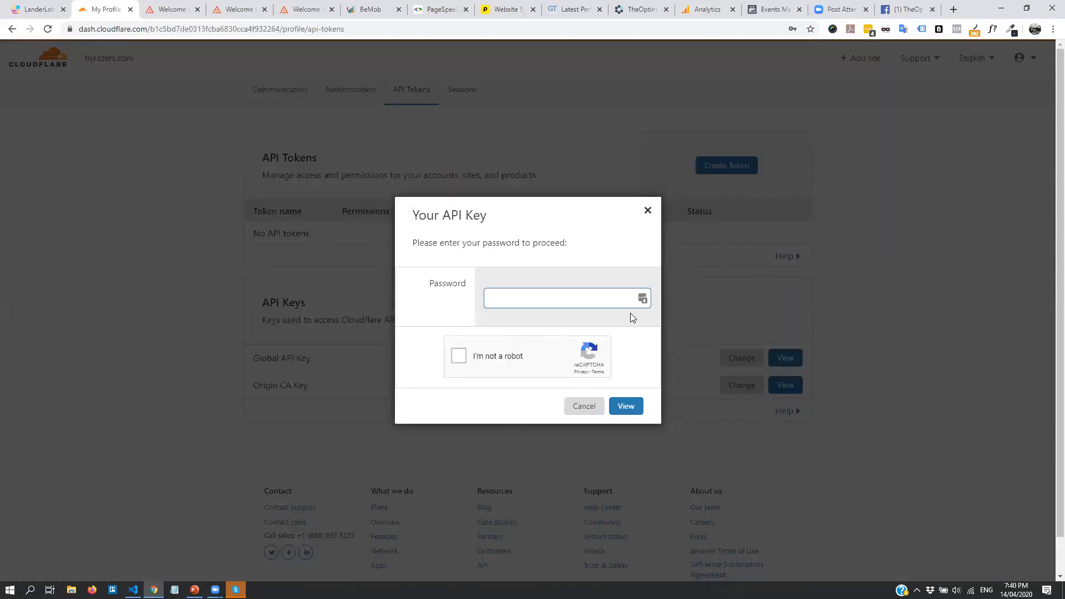
click(642, 298)
click(504, 353)
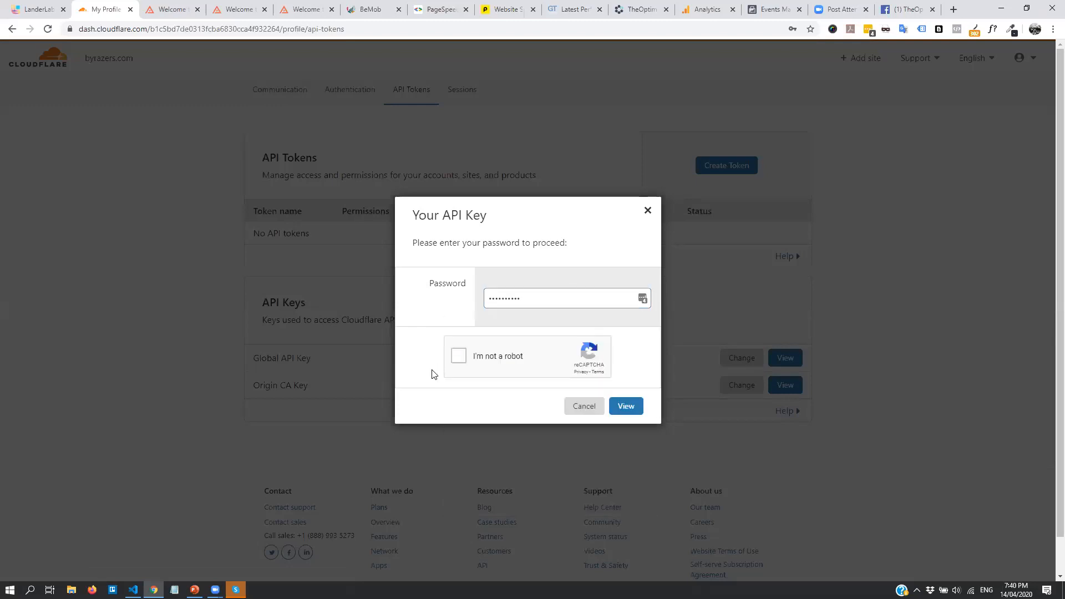
click(626, 407)
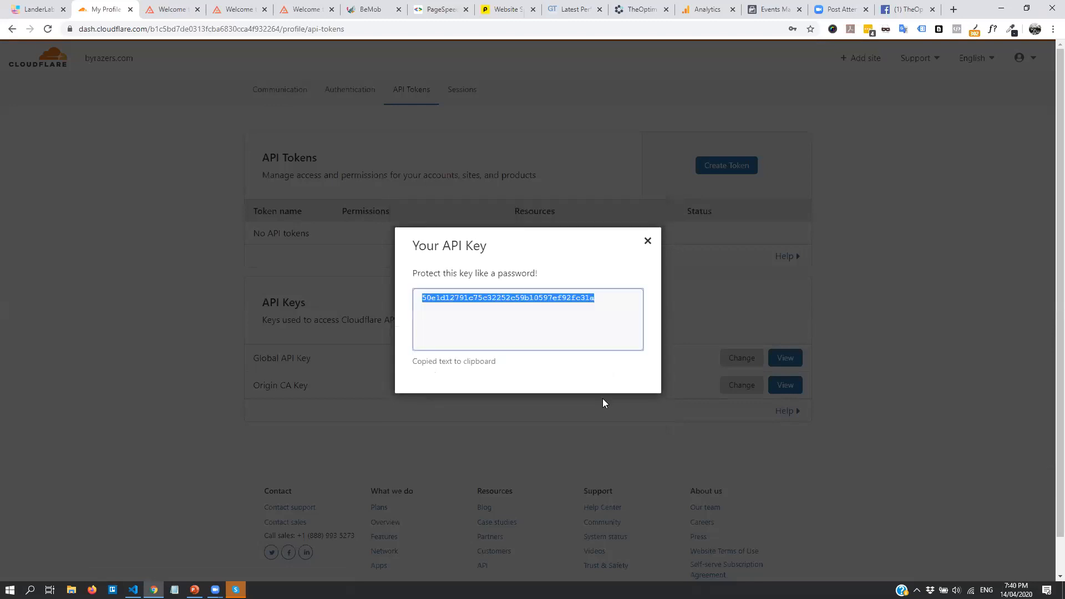
drag(602, 298, 361, 310)
click(44, 6)
Paste the Global API Key, enter the Cloudflare account email, and submit the account
key(ctrl+v)
click(467, 253)
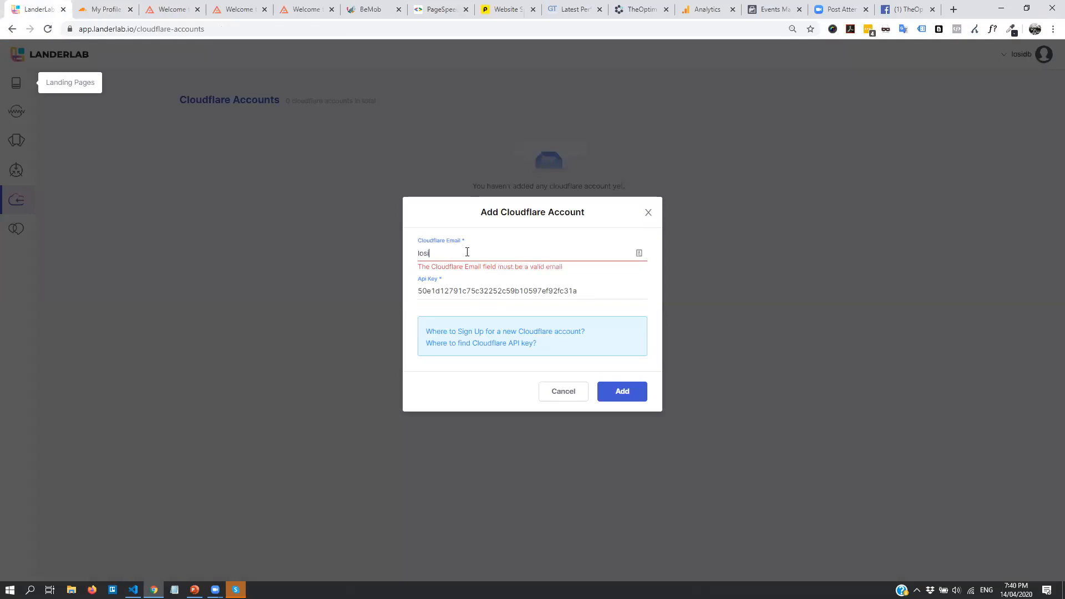
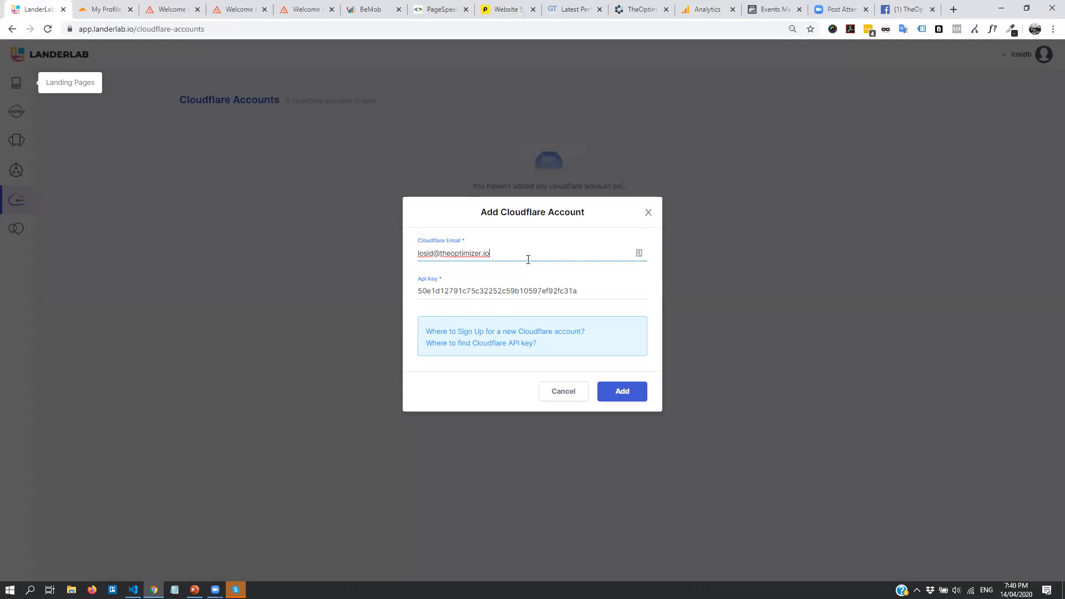
drag(525, 253, 398, 260)
click(624, 394)
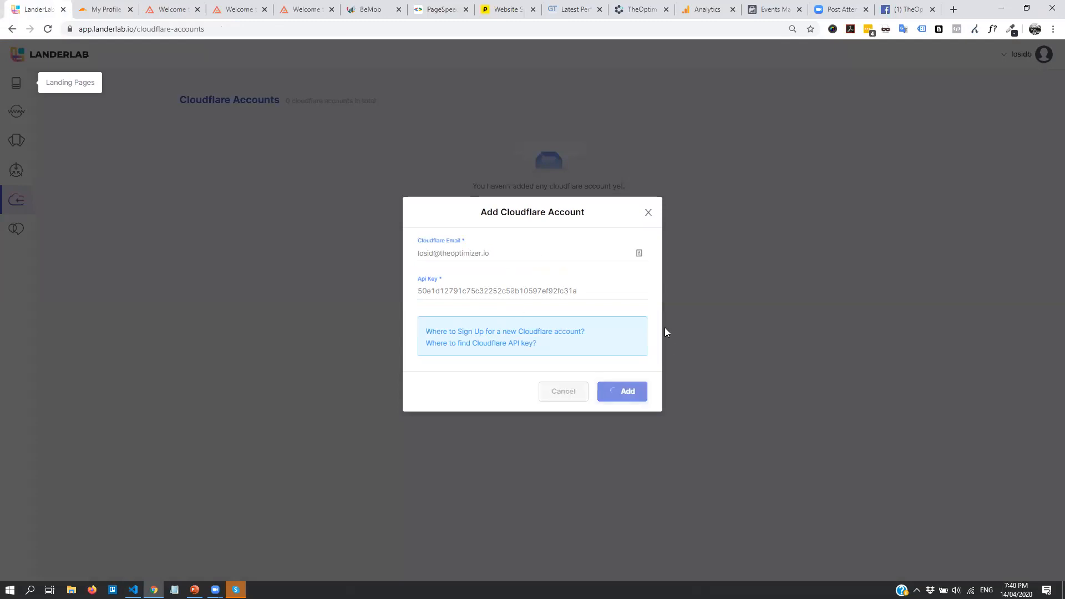
Dismiss the error, close the form, and check the new account row's details without changes
triple_click(498, 253)
click(499, 254)
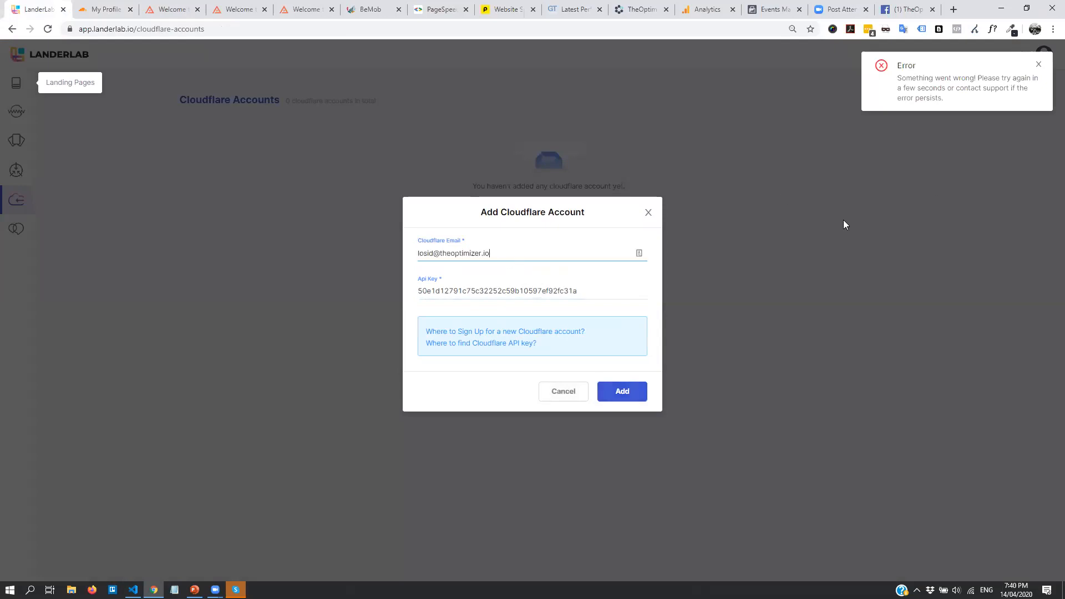
click(1039, 66)
click(478, 255)
drag(478, 254, 421, 252)
click(444, 255)
click(468, 256)
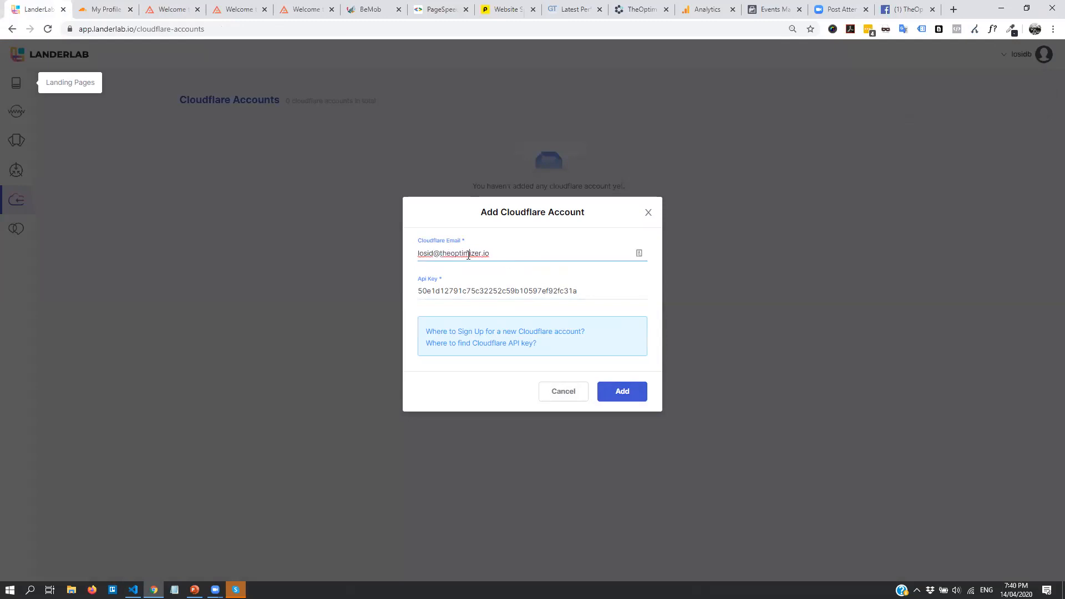
click(560, 392)
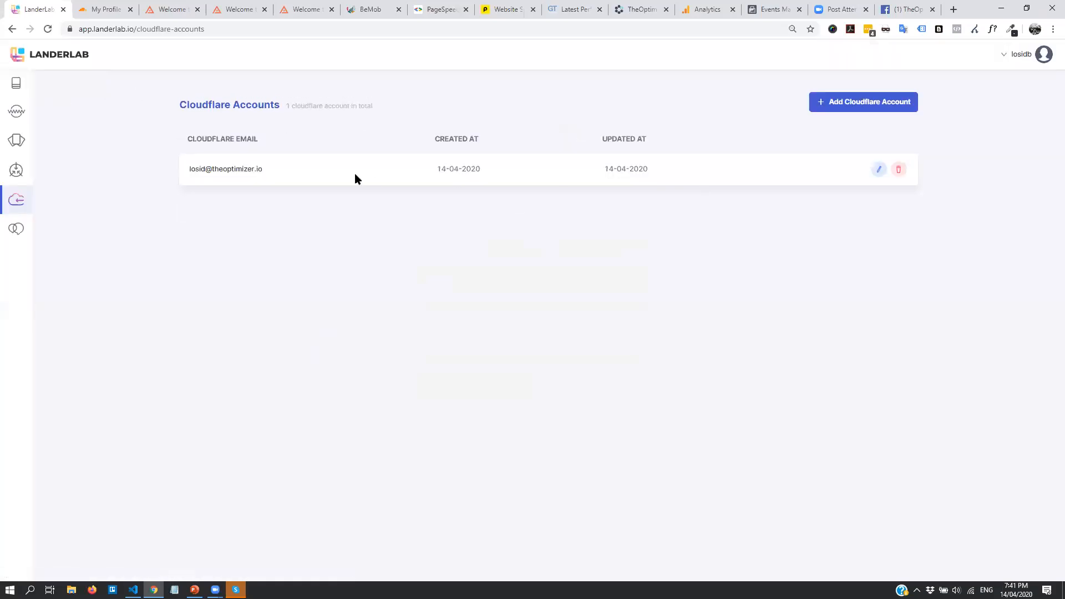
click(879, 170)
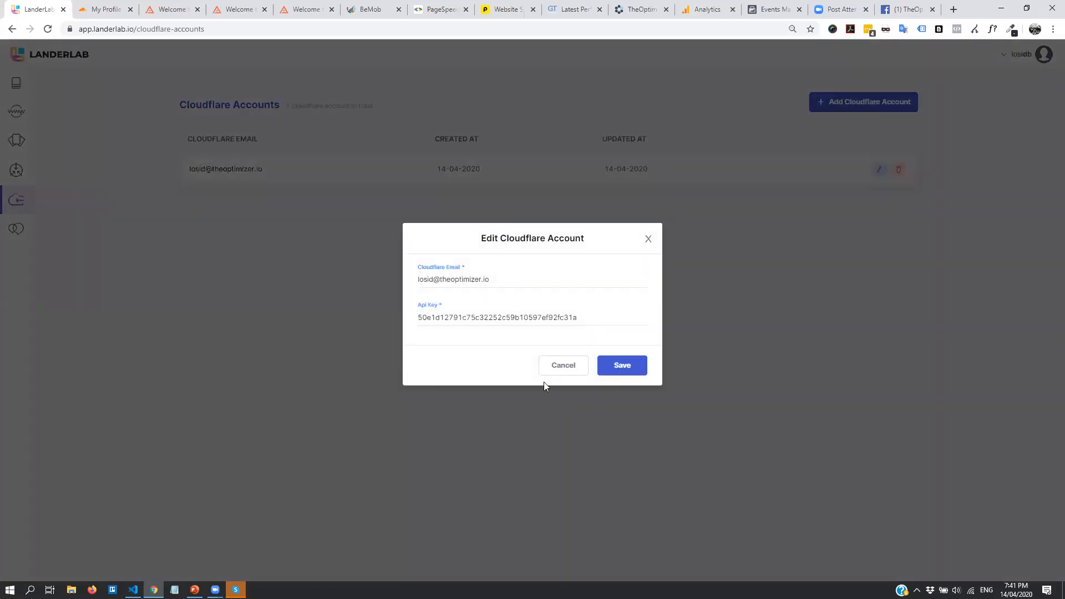
click(563, 370)
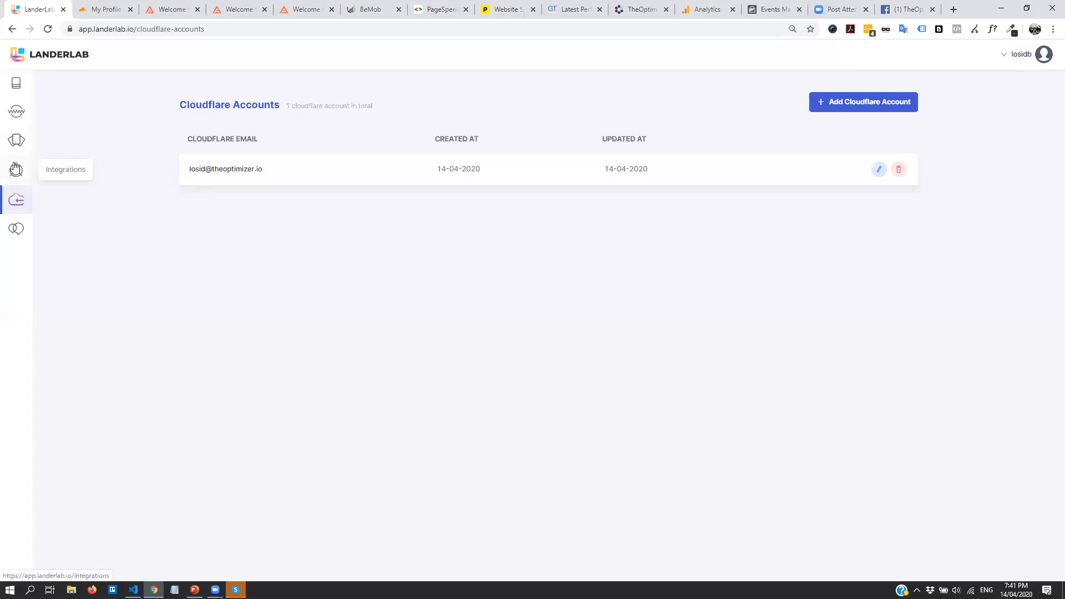
Delete the byrazers.com domain from the Domains list
click(17, 111)
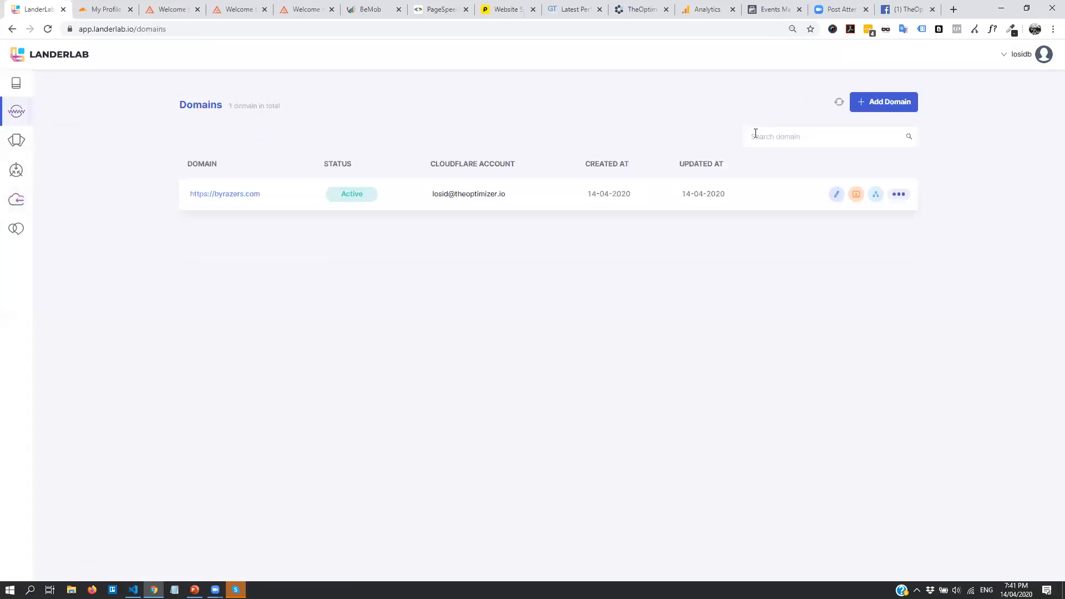
click(899, 197)
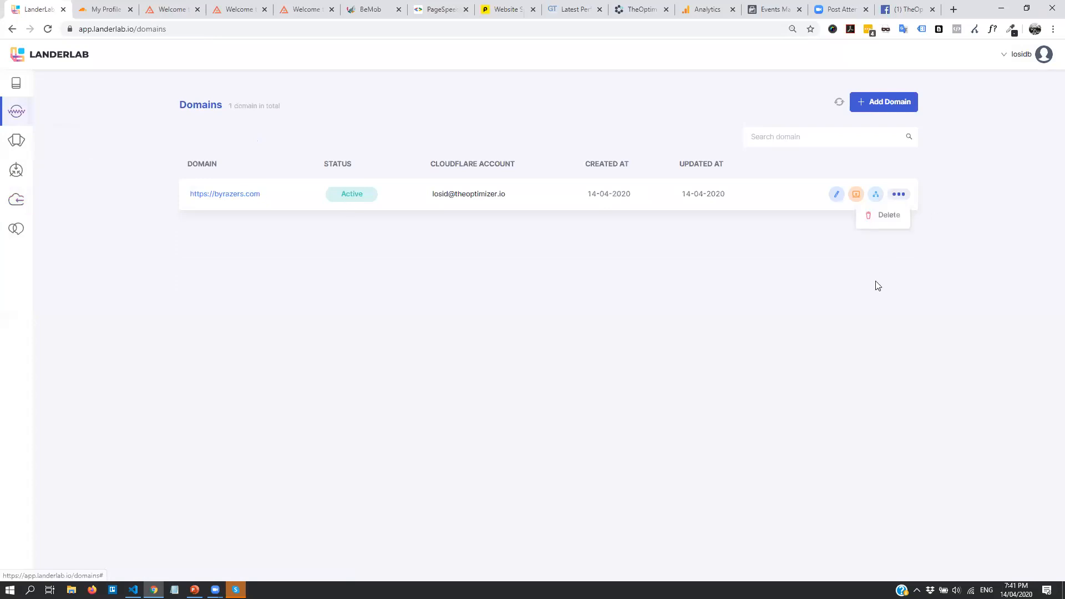
click(887, 217)
click(605, 327)
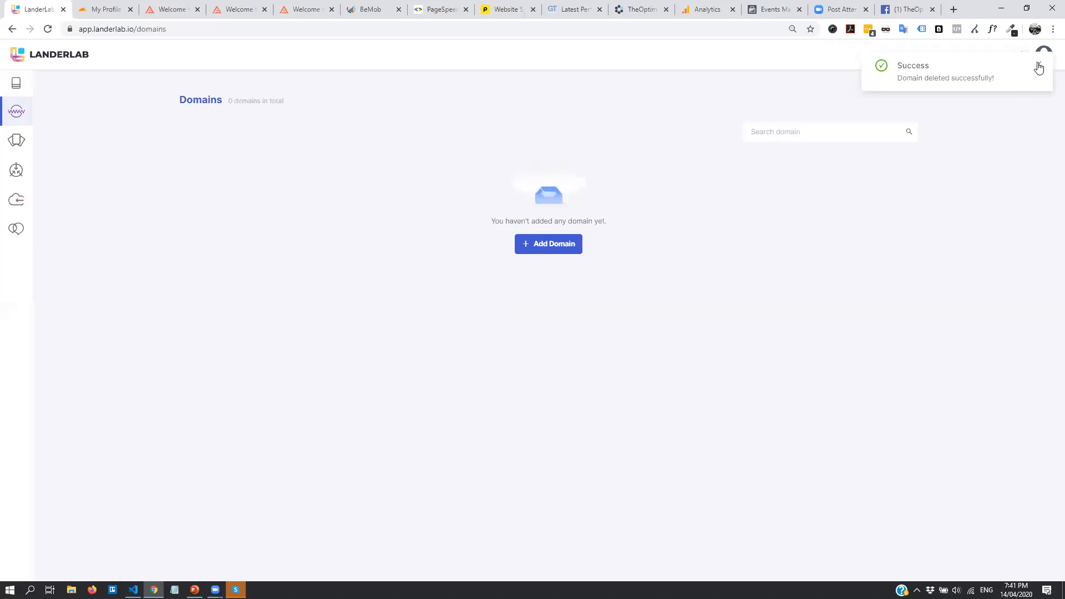
Add byrazers.com again linked to the Cloudflare account, dismiss the notices, and reload the page
click(551, 248)
click(448, 291)
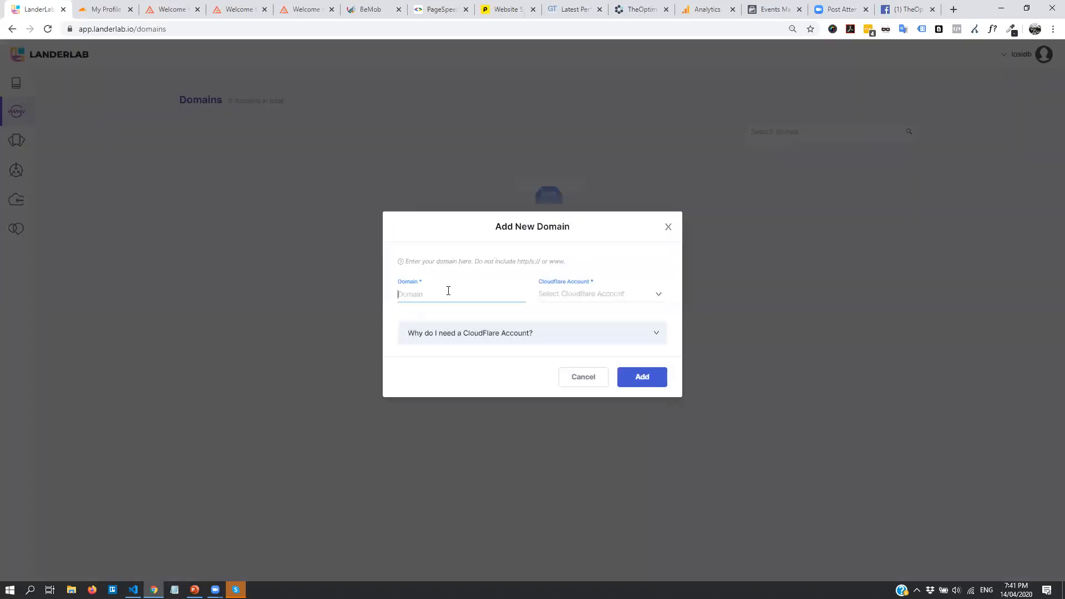
text(byrazers.com)
click(571, 295)
click(582, 319)
click(651, 376)
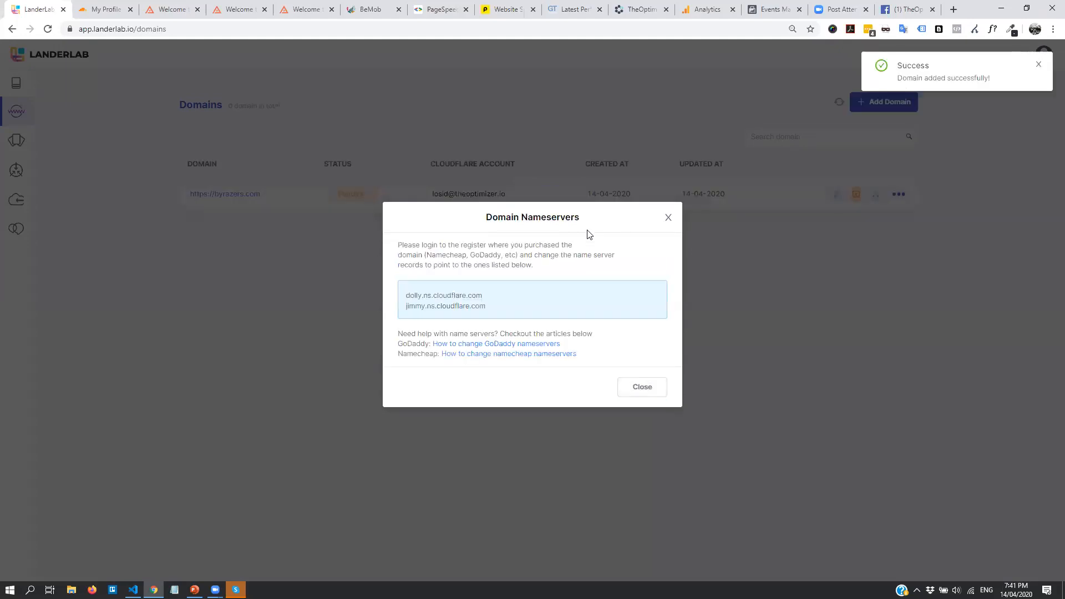
click(673, 217)
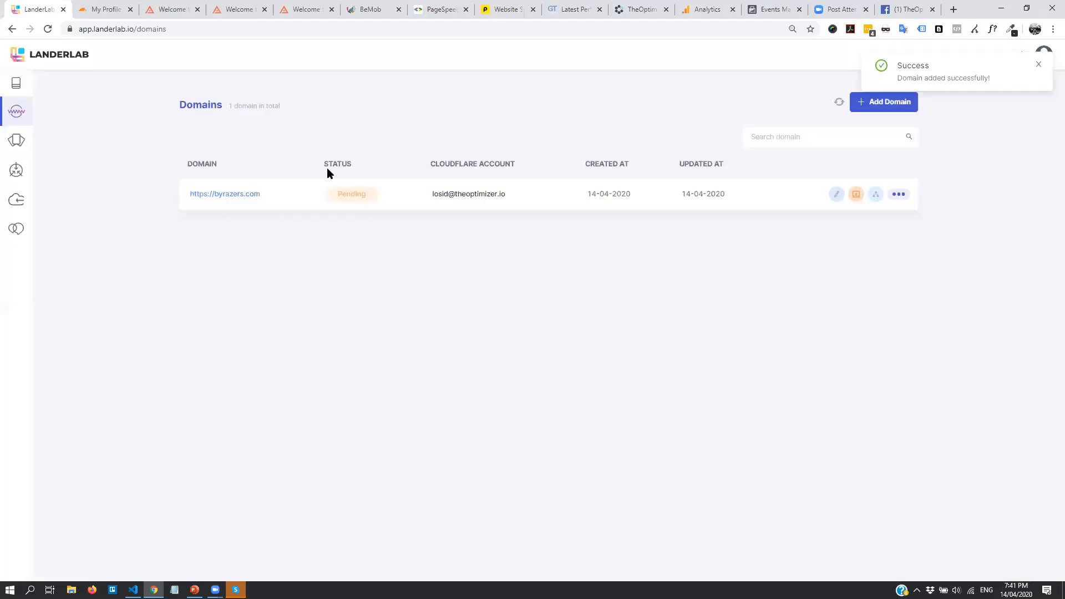
click(1039, 63)
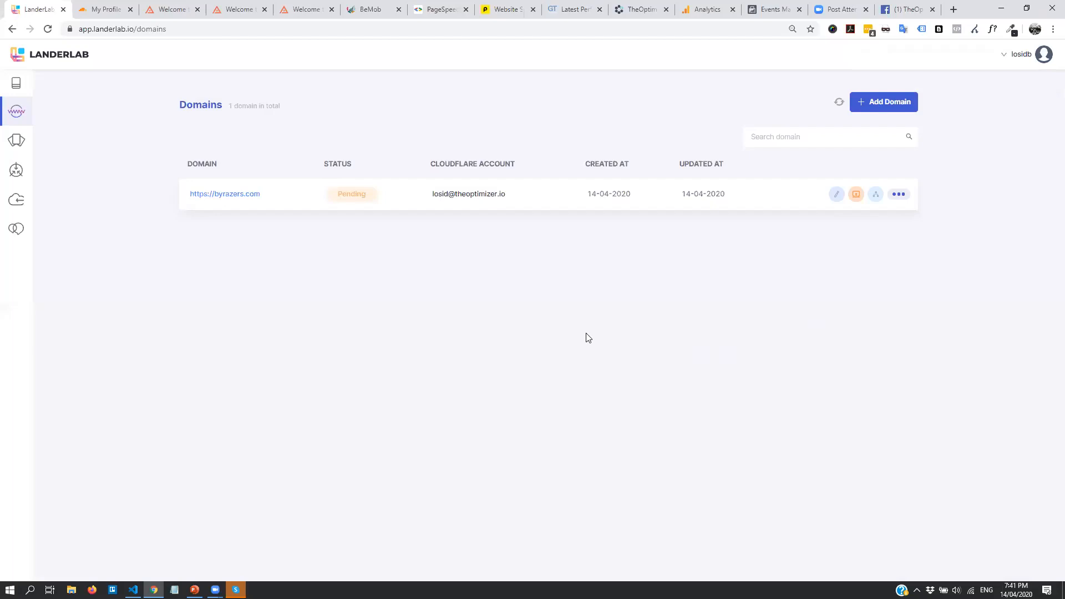
key(F5)
Filter the template gallery to show only Blank templates
click(16, 142)
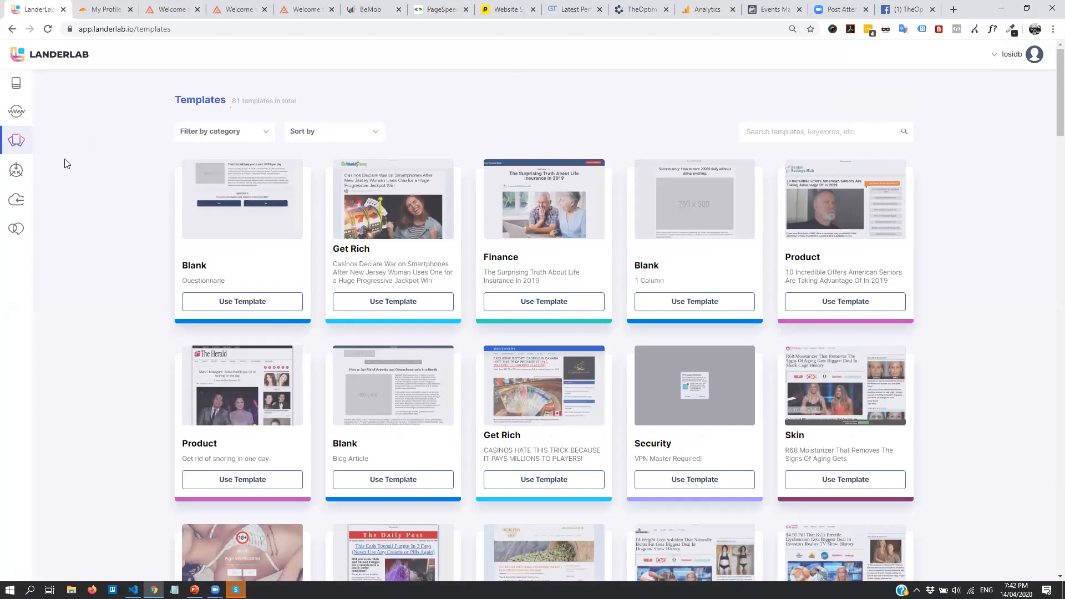
click(231, 132)
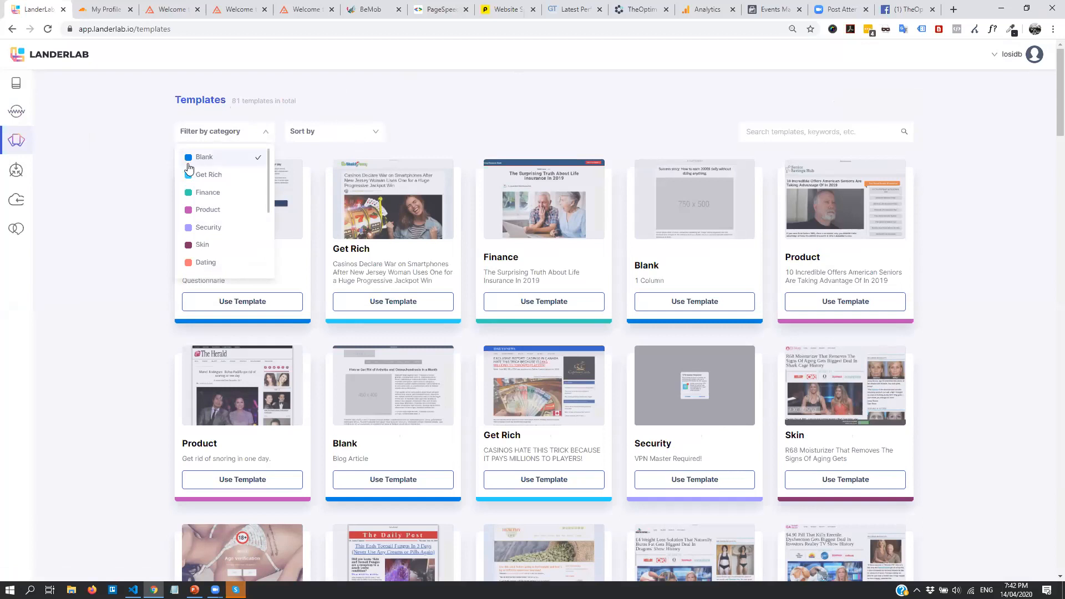
click(225, 162)
click(477, 108)
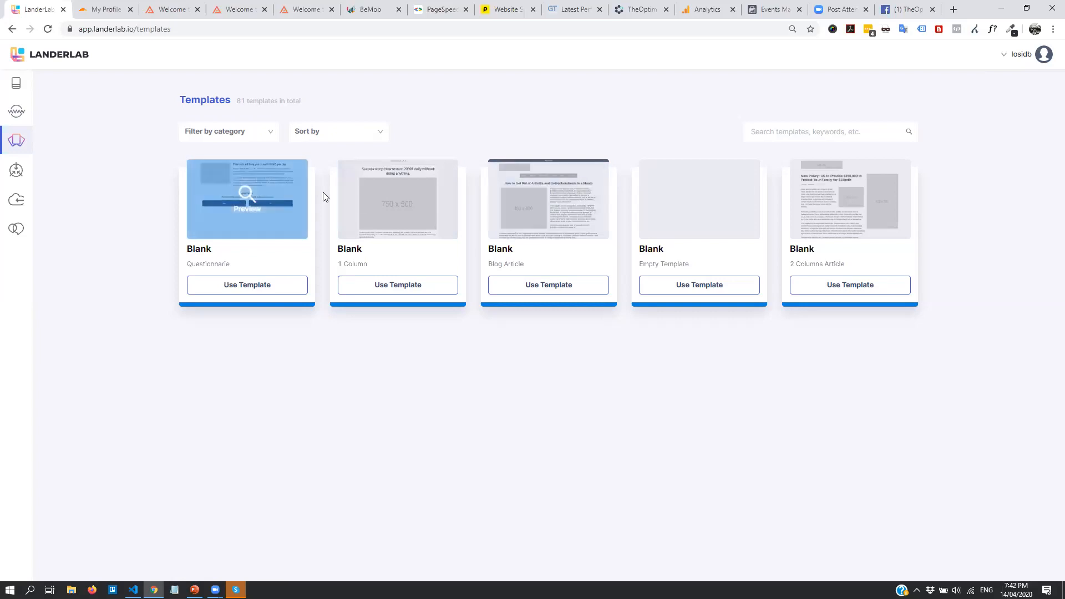
Switch the category filter to Get Rich templates, then to Finance
click(256, 133)
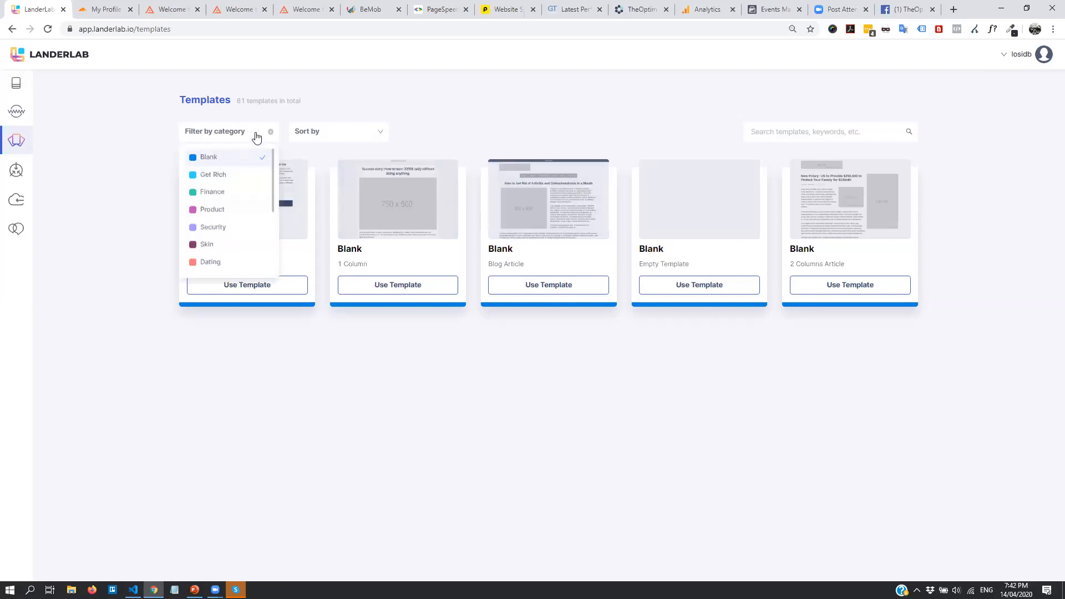
click(233, 160)
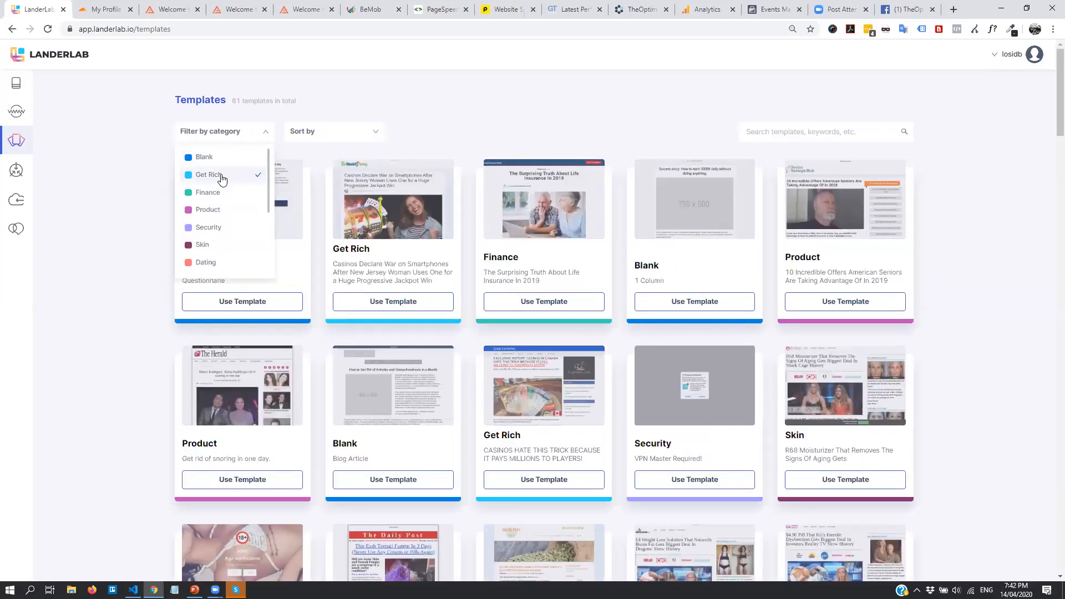
click(212, 175)
click(495, 151)
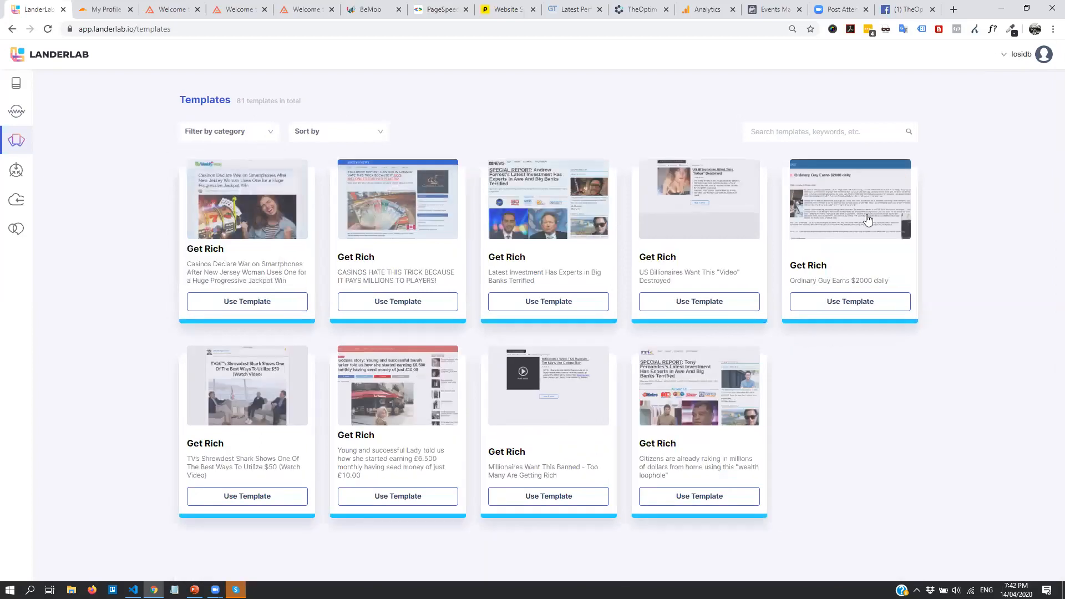
click(260, 134)
click(230, 192)
click(161, 172)
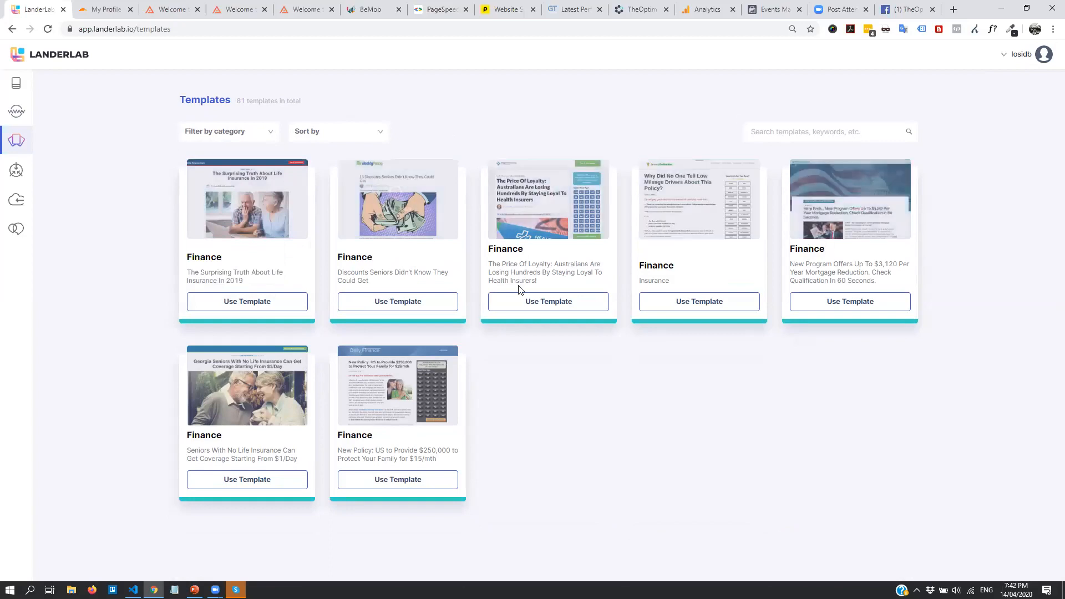
Filter to Product templates only, briefly trying the Security category
click(250, 132)
click(237, 209)
click(237, 192)
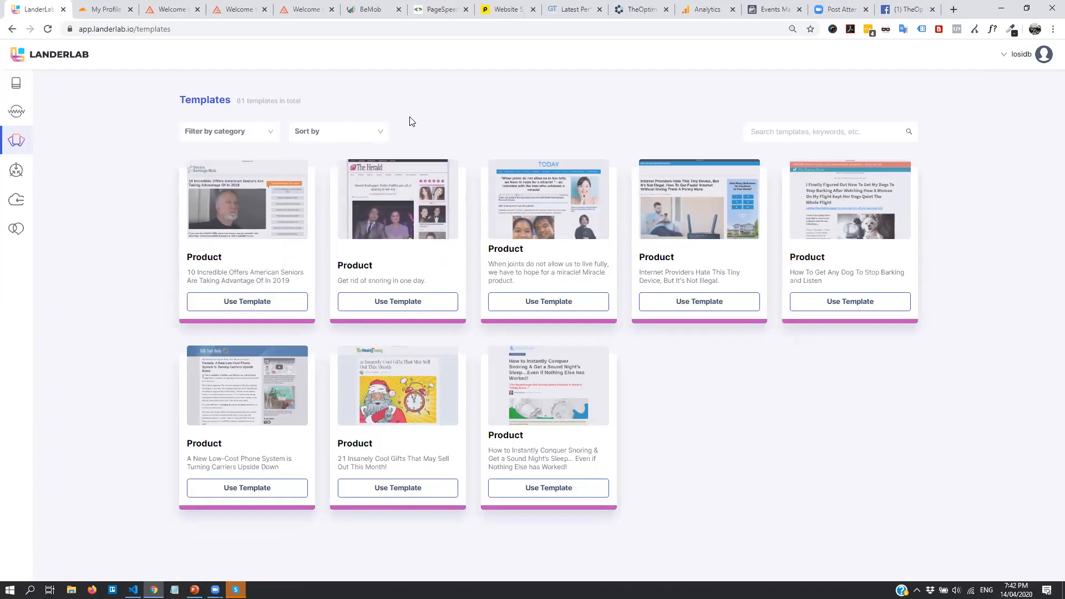
click(214, 135)
click(212, 228)
click(232, 233)
scroll(231, 235, down, 1)
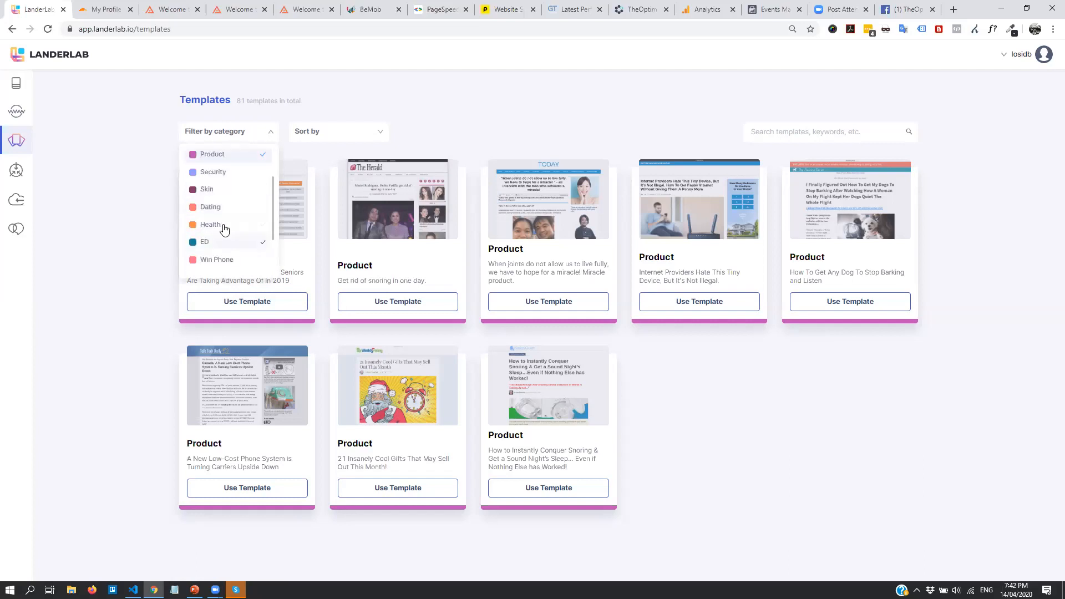
scroll(219, 250, down, 1)
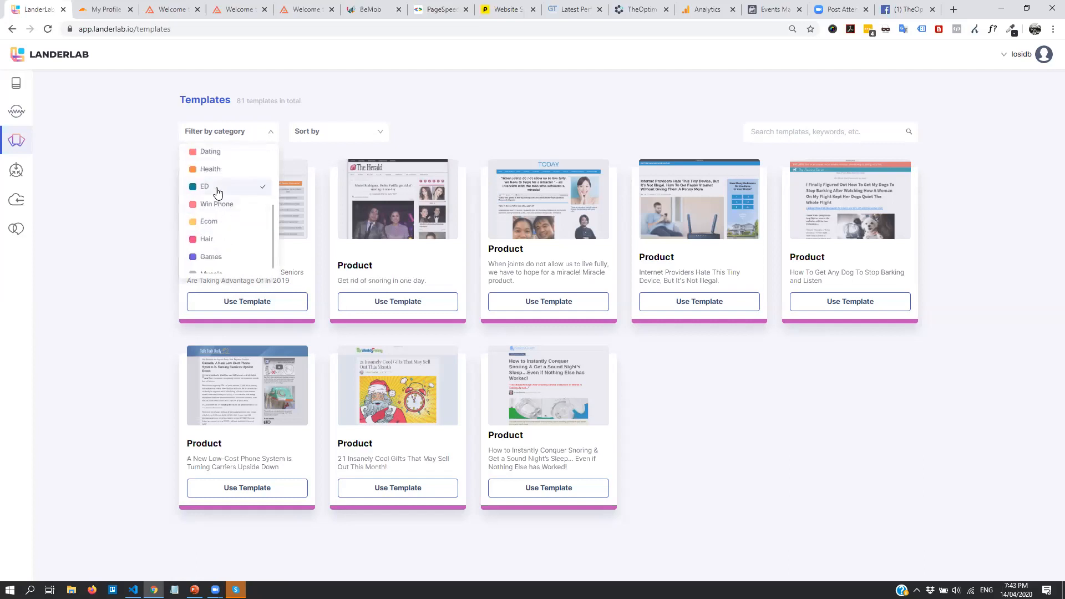
click(216, 204)
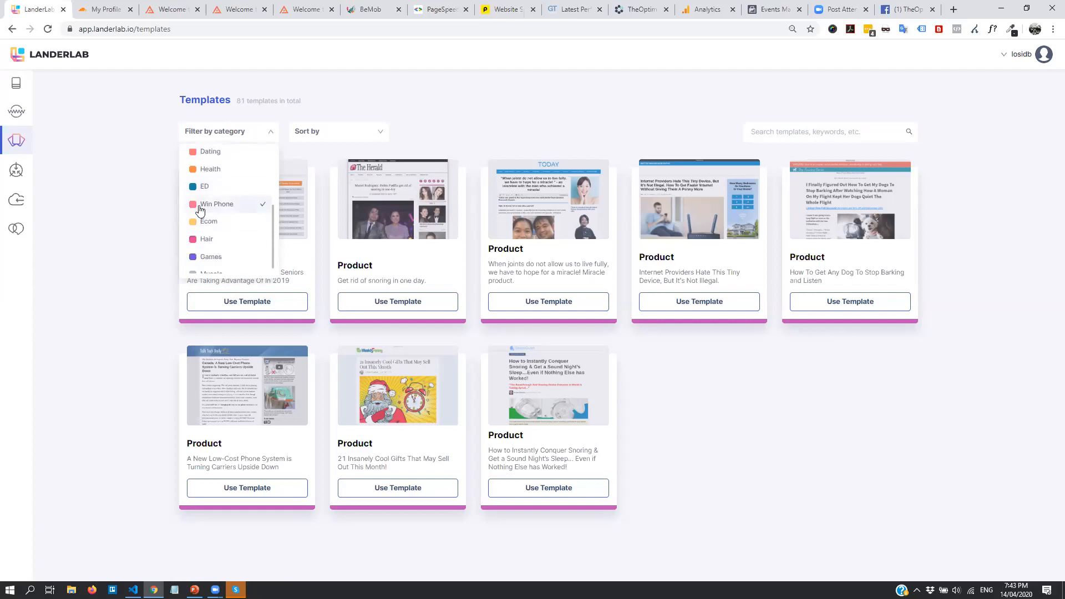
click(214, 222)
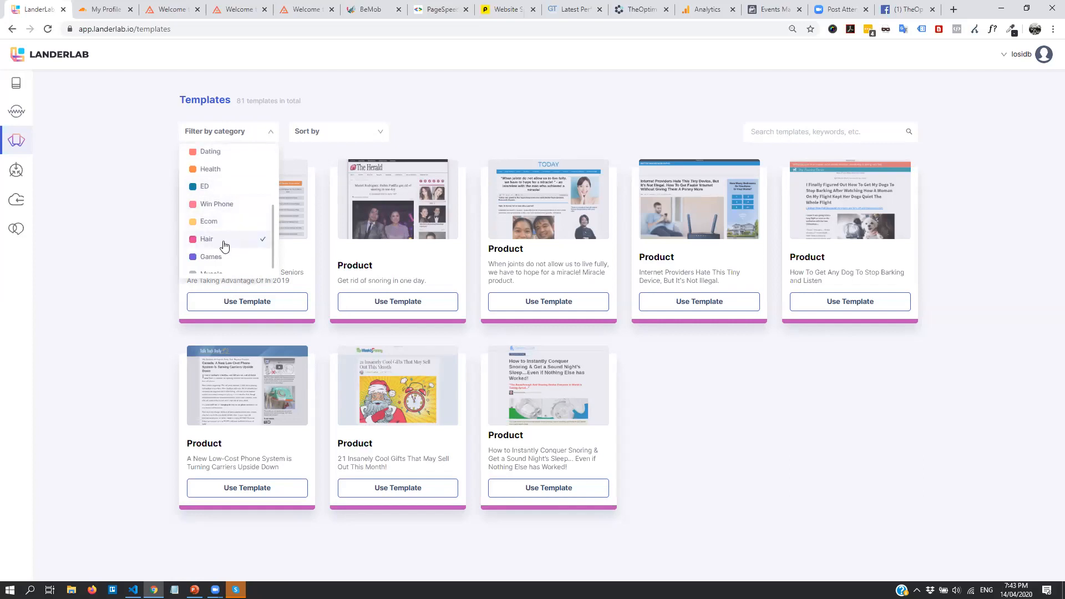
scroll(223, 244, down, 1)
scroll(224, 244, up, 2)
click(298, 150)
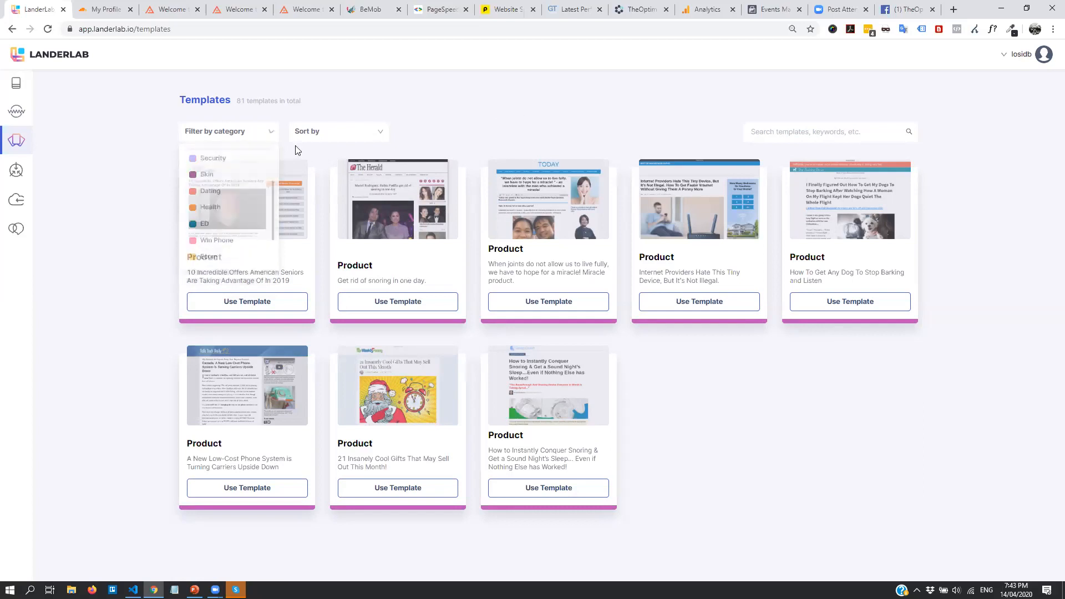
Clear the Product filter and scroll through the full unfiltered template gallery
click(230, 131)
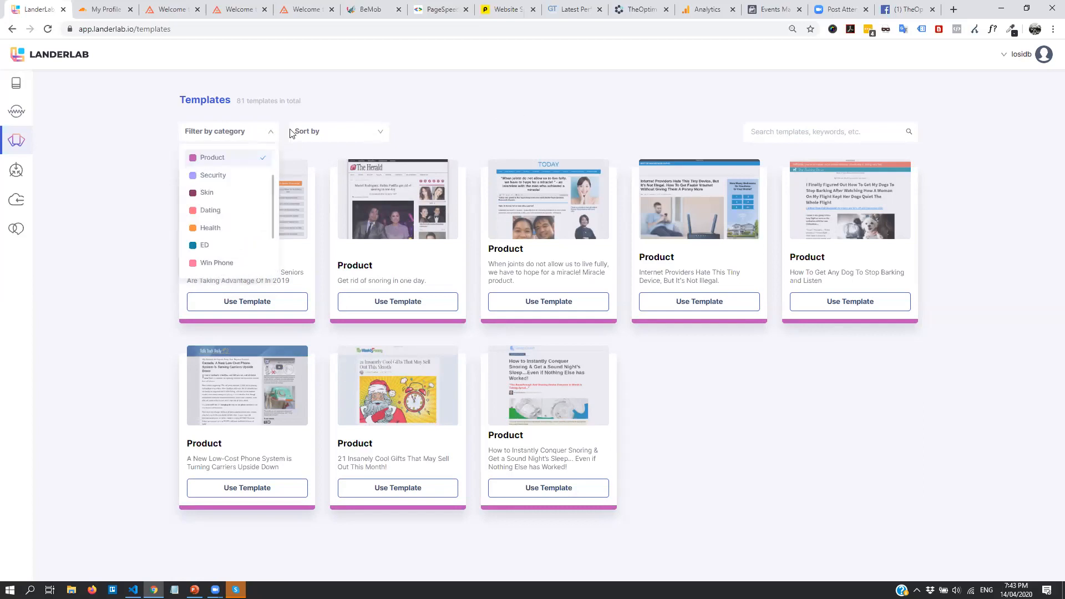
click(563, 104)
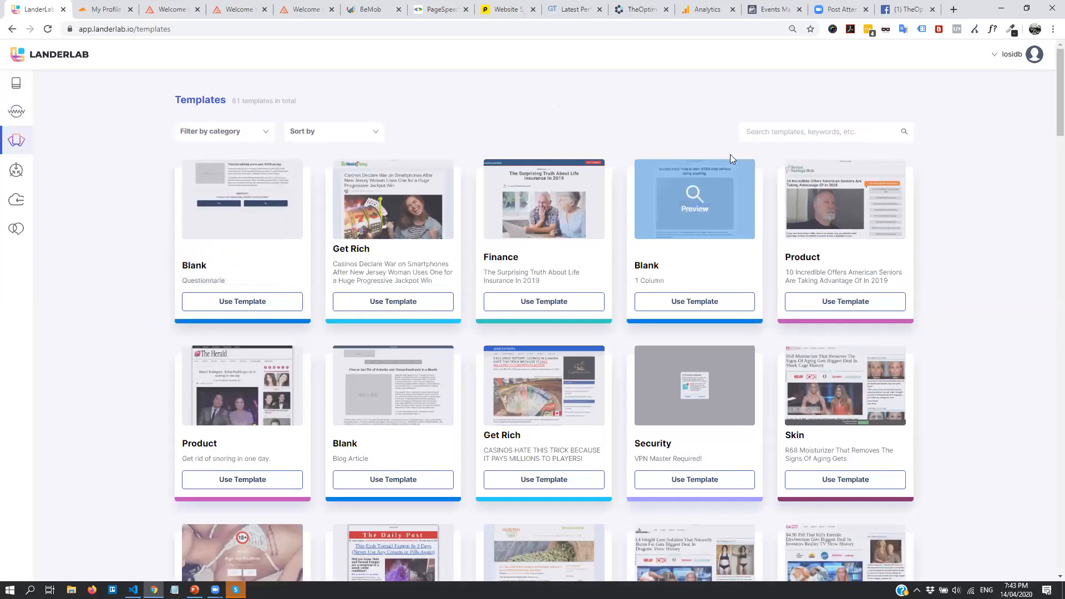
mouse_move(684, 235)
scroll(950, 261, down, 13)
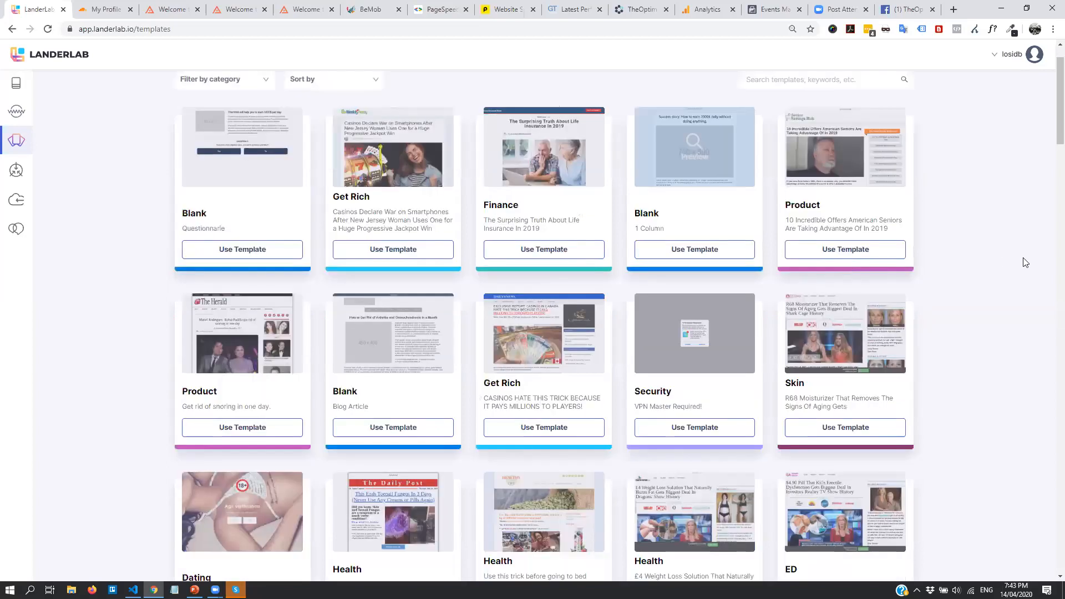
scroll(950, 261, down, 4)
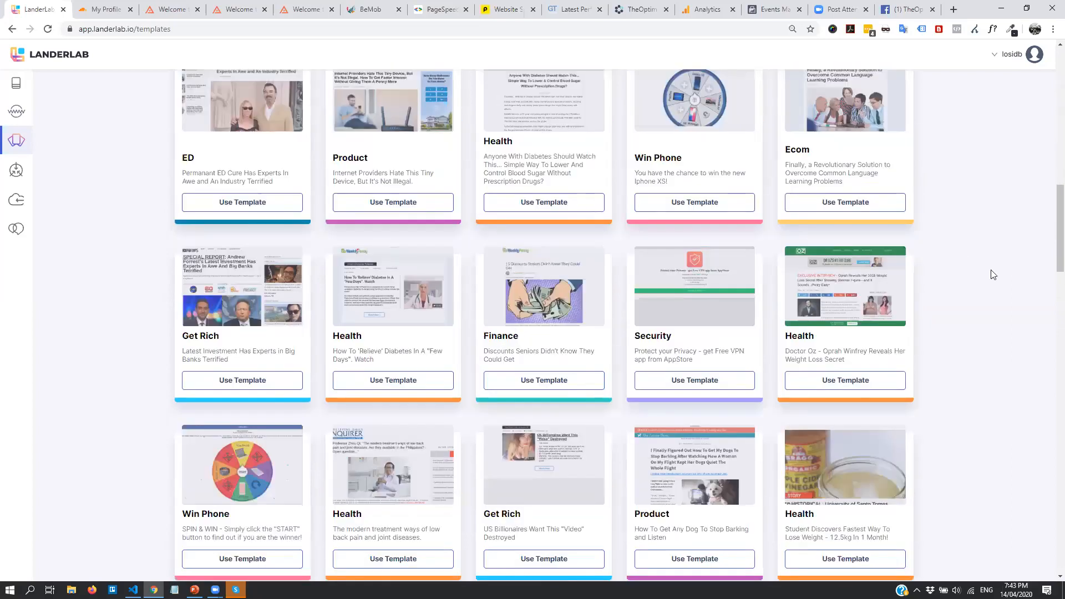
scroll(993, 282, up, 5)
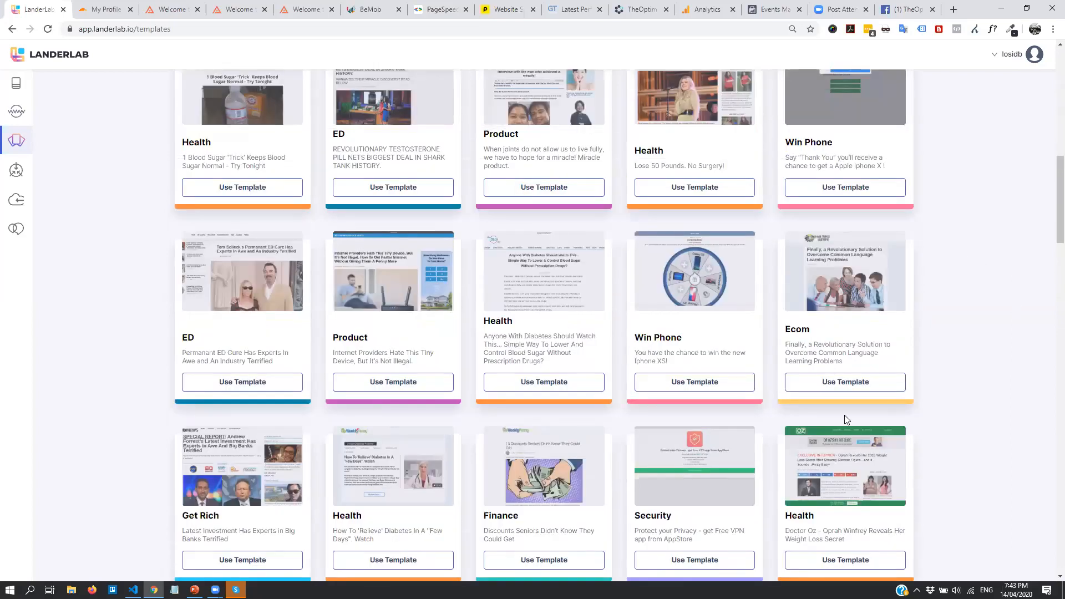
Use the Ecom language-learning template and clear the partly typed lander name
click(813, 383)
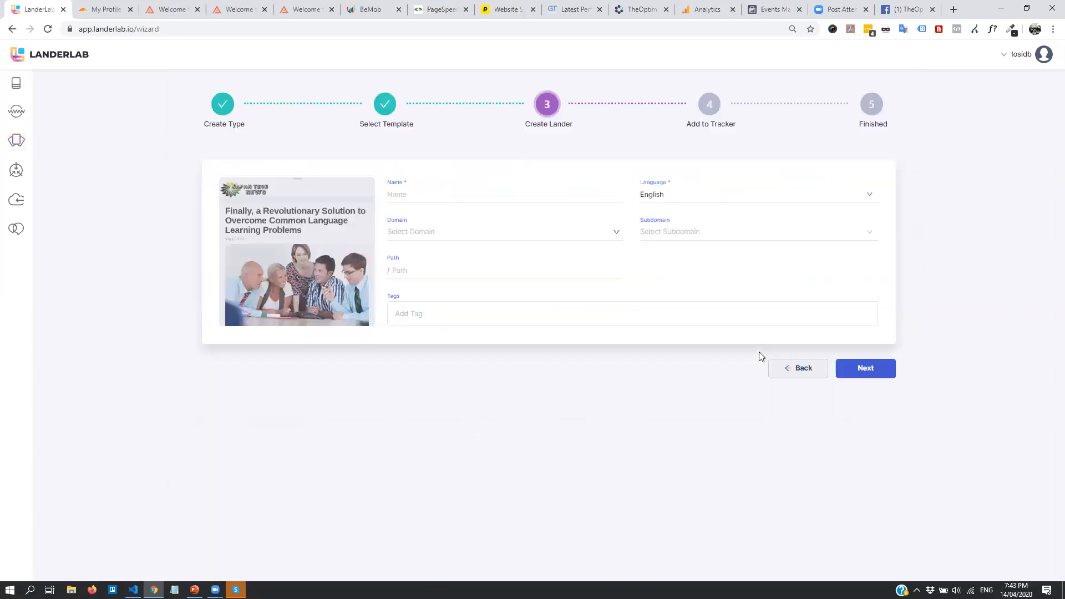
click(401, 195)
key(BackSpace)
key(BackSpace)
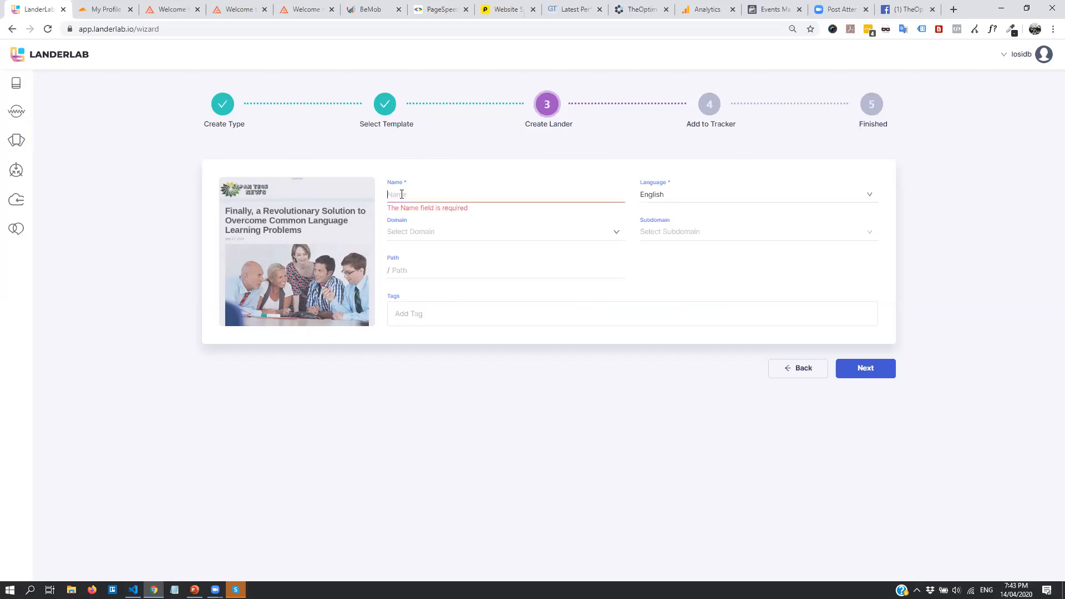
click(296, 258)
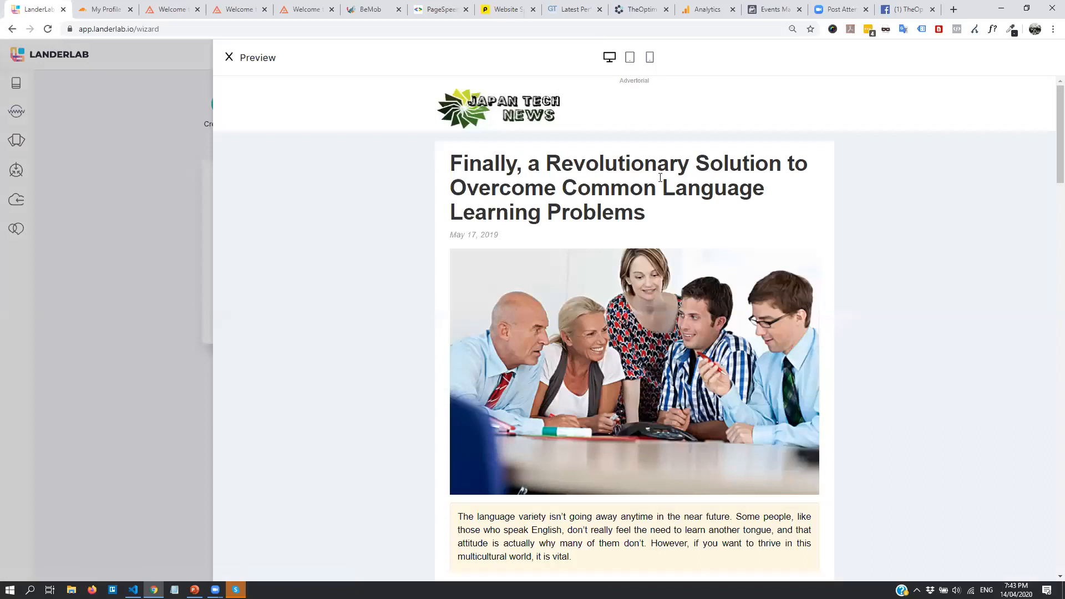
drag(482, 162, 707, 162)
click(580, 170)
scroll(595, 188, down, 7)
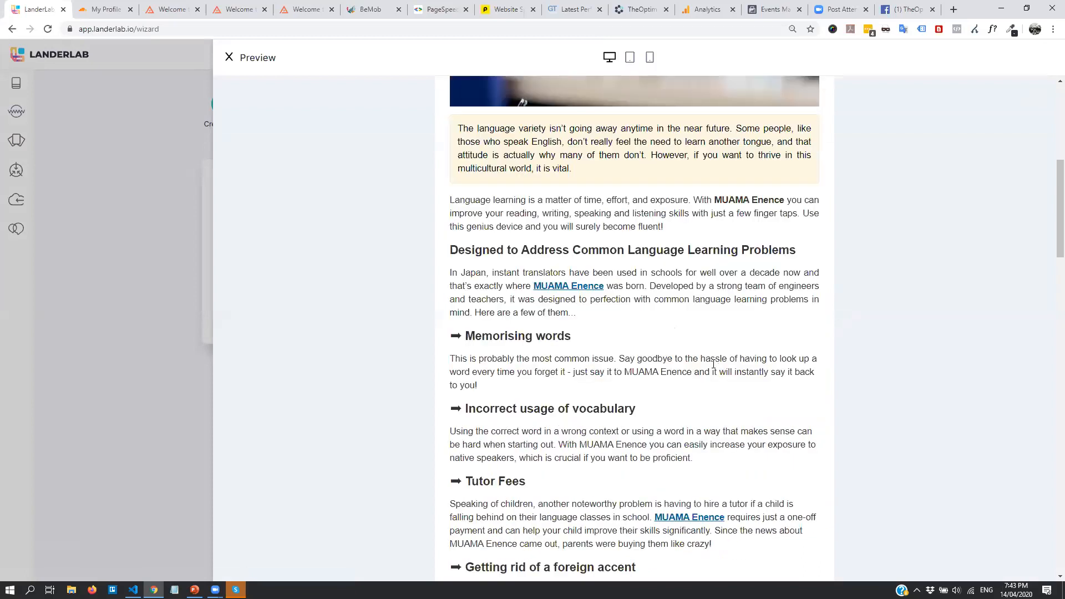
scroll(714, 365, down, 8)
scroll(700, 377, up, 16)
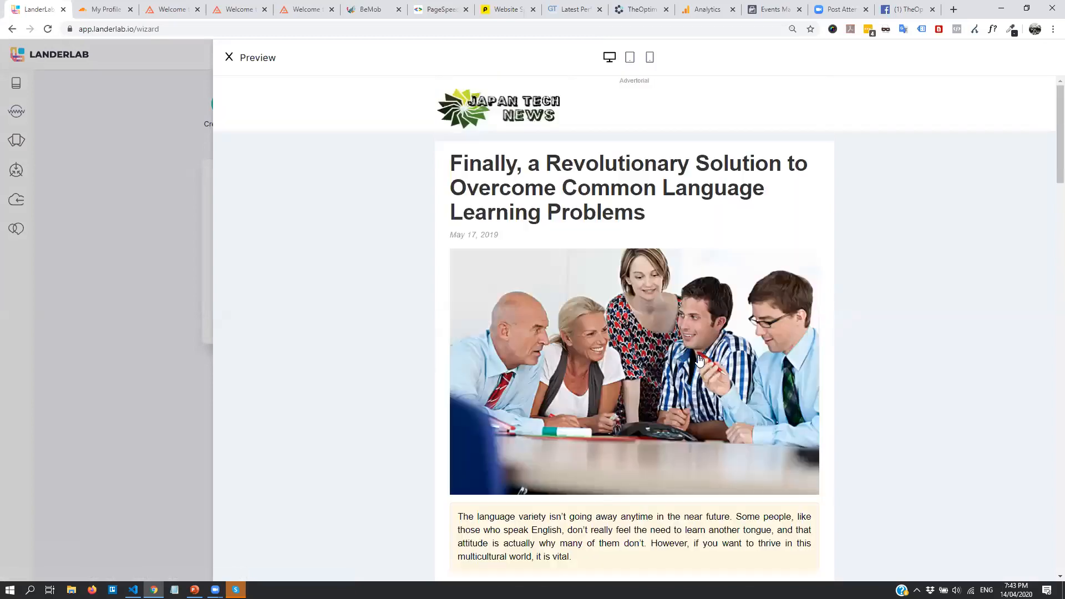
click(627, 59)
scroll(616, 147, down, 10)
scroll(643, 212, up, 7)
click(649, 57)
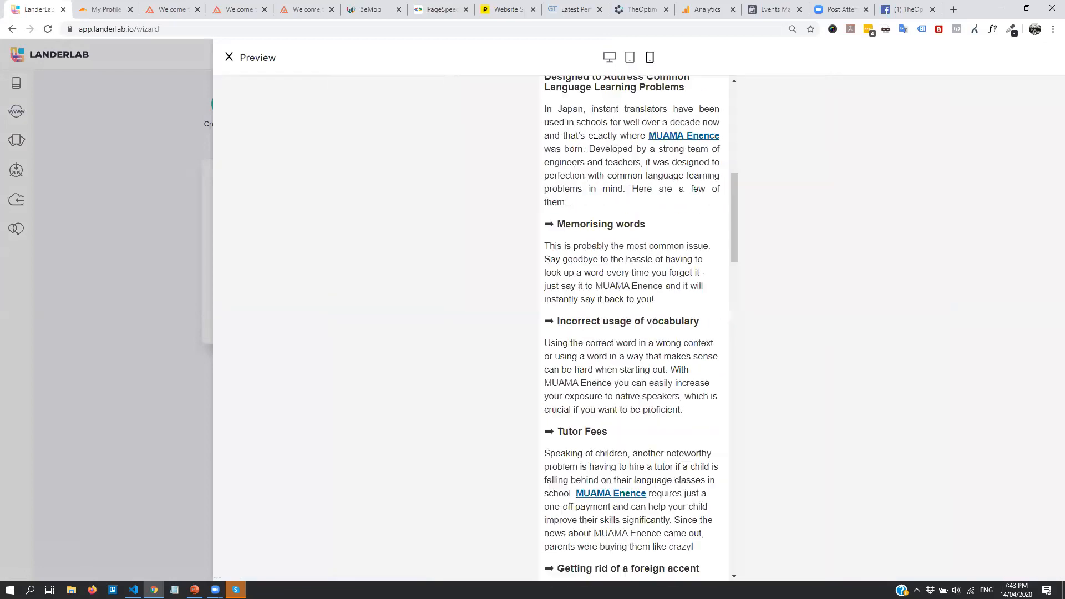
scroll(621, 174, up, 10)
scroll(620, 175, down, 1)
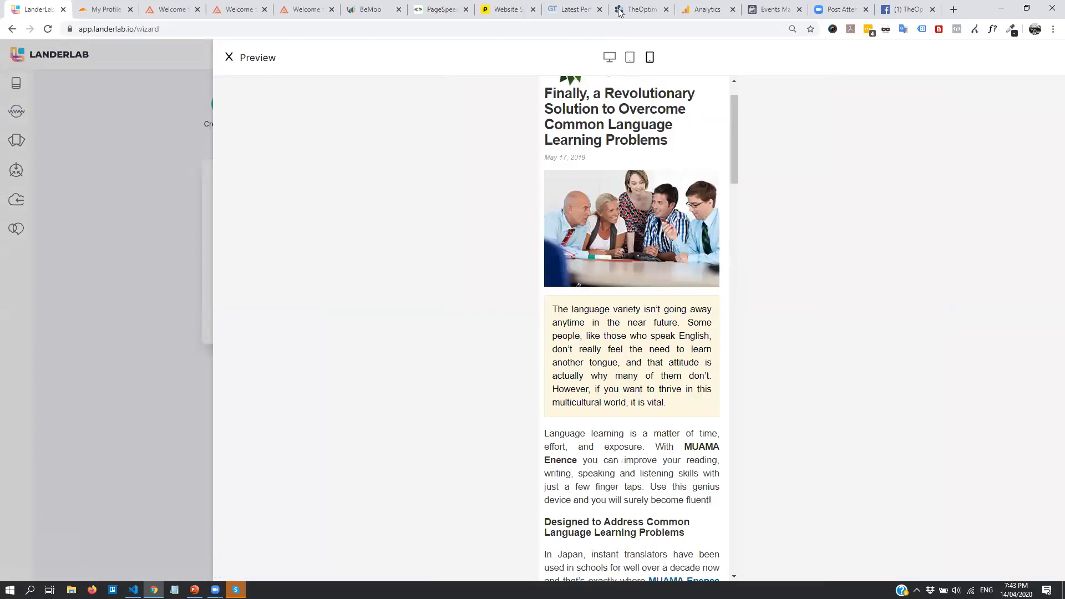
click(609, 59)
click(630, 61)
click(650, 58)
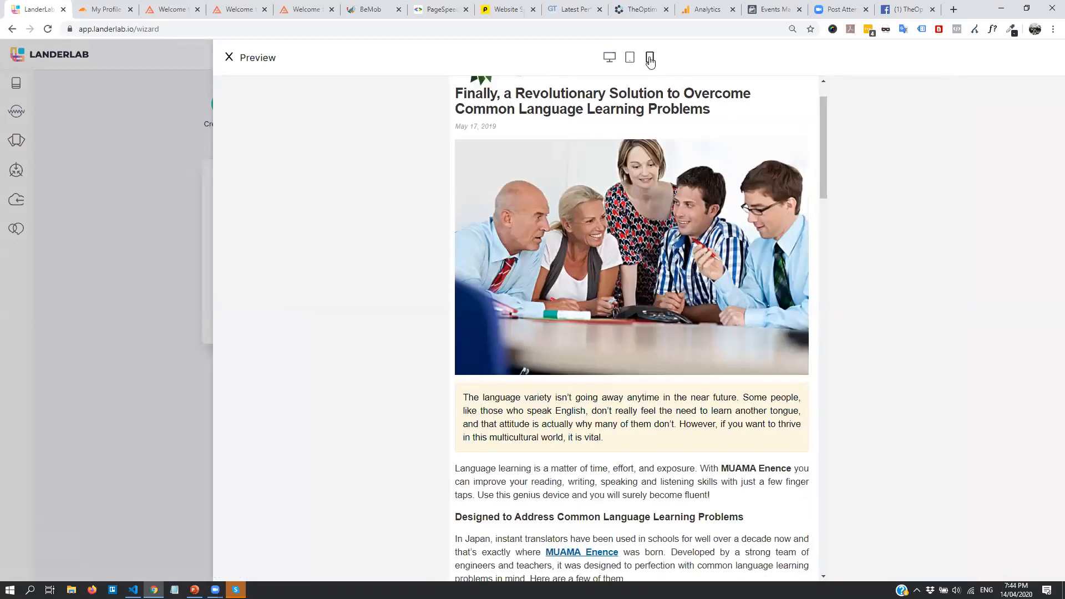
click(230, 57)
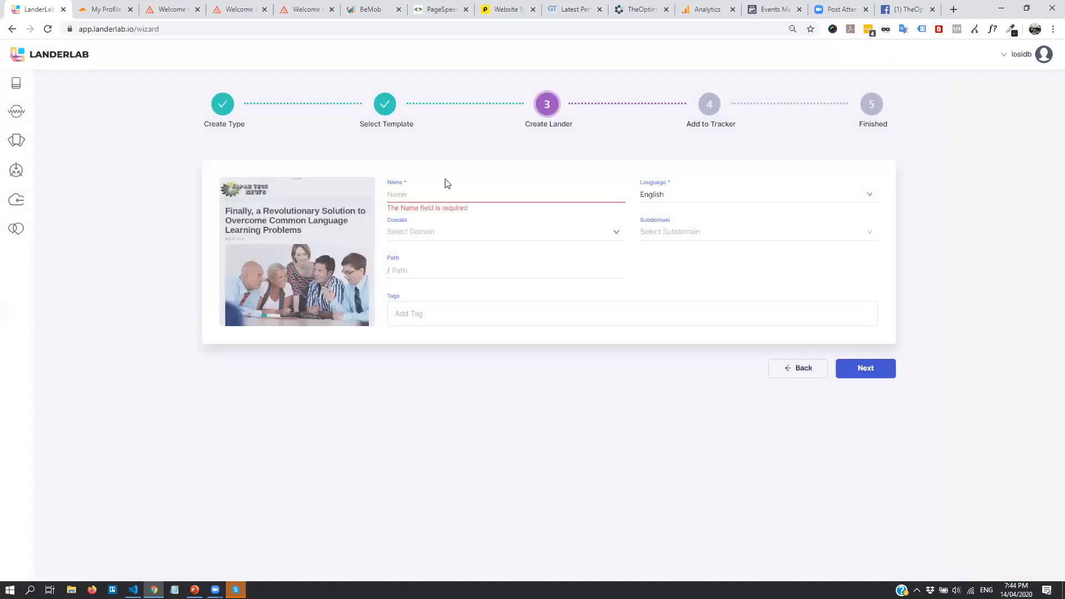
Name the lander 'Lange' and choose byrazers.com as its domain
click(430, 194)
text(Lange)
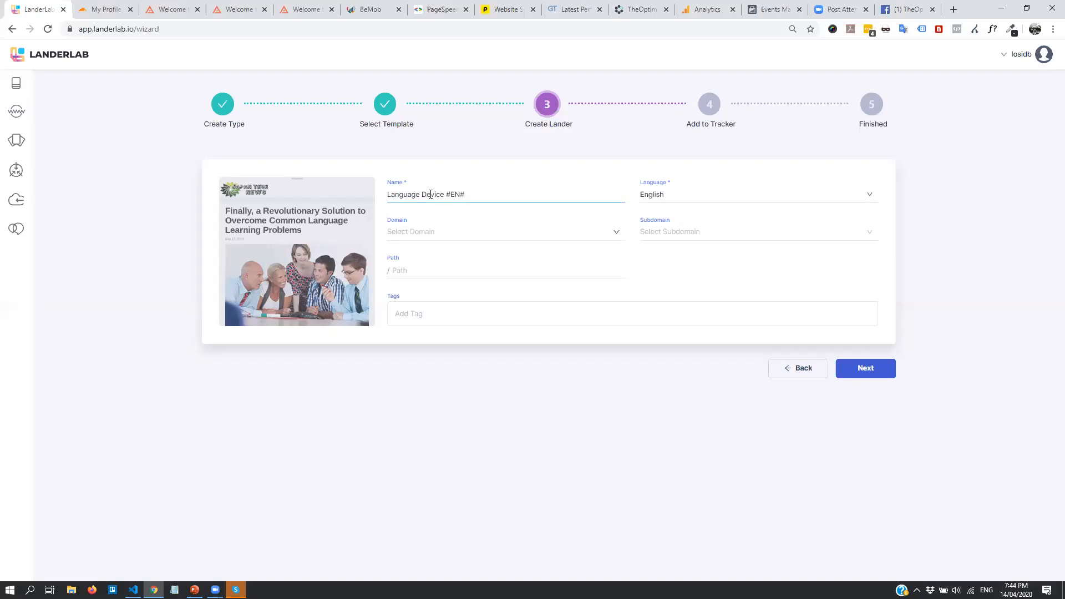
click(488, 233)
click(615, 238)
click(458, 234)
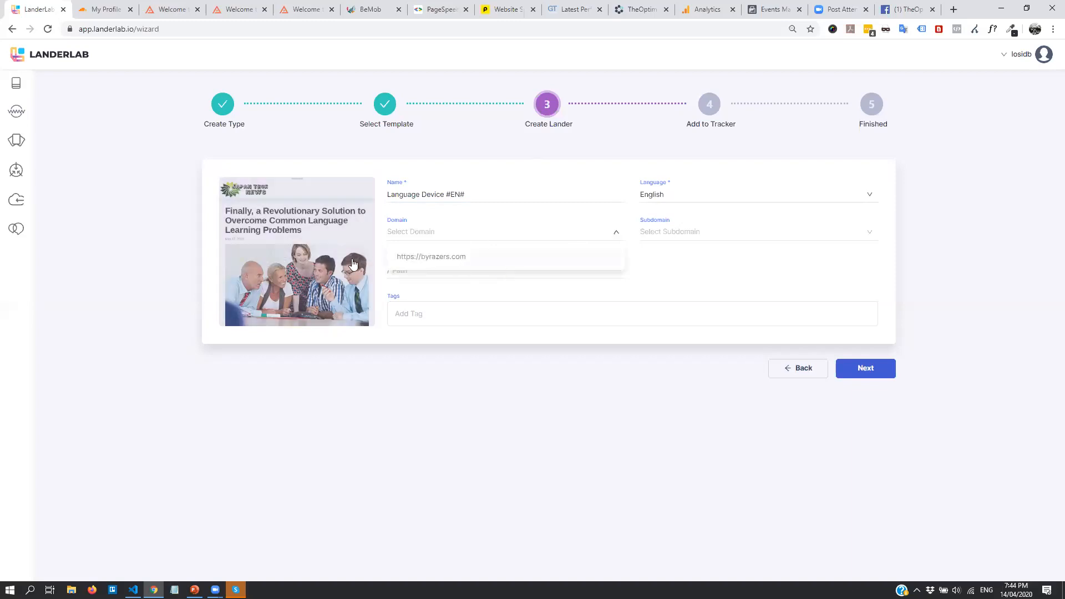
click(428, 258)
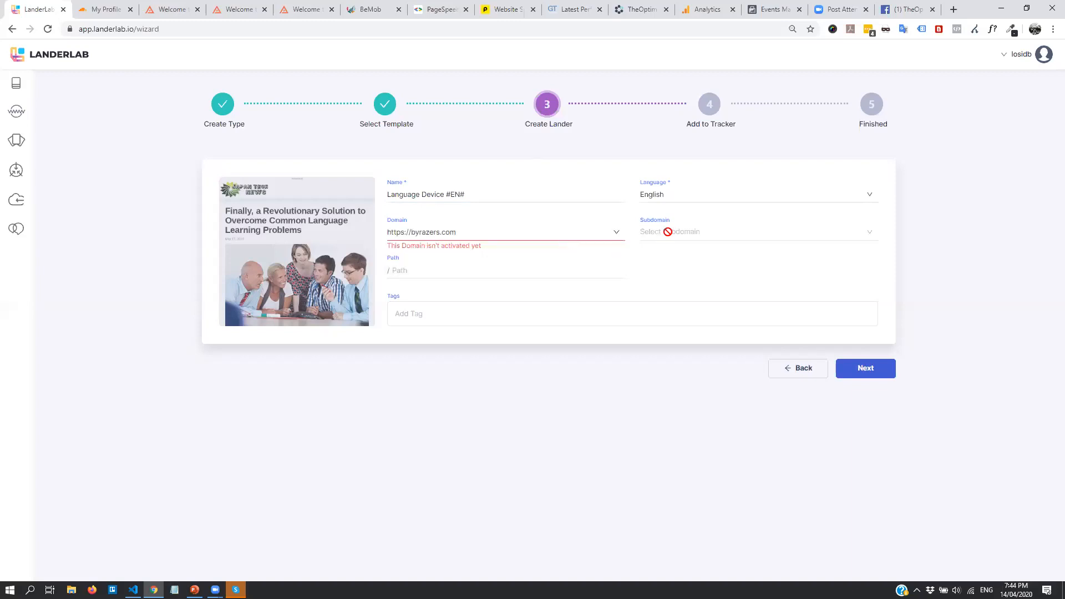
Clear the not-yet-activated byrazers.com domain and continue to the next wizard step
click(514, 241)
click(493, 233)
click(497, 233)
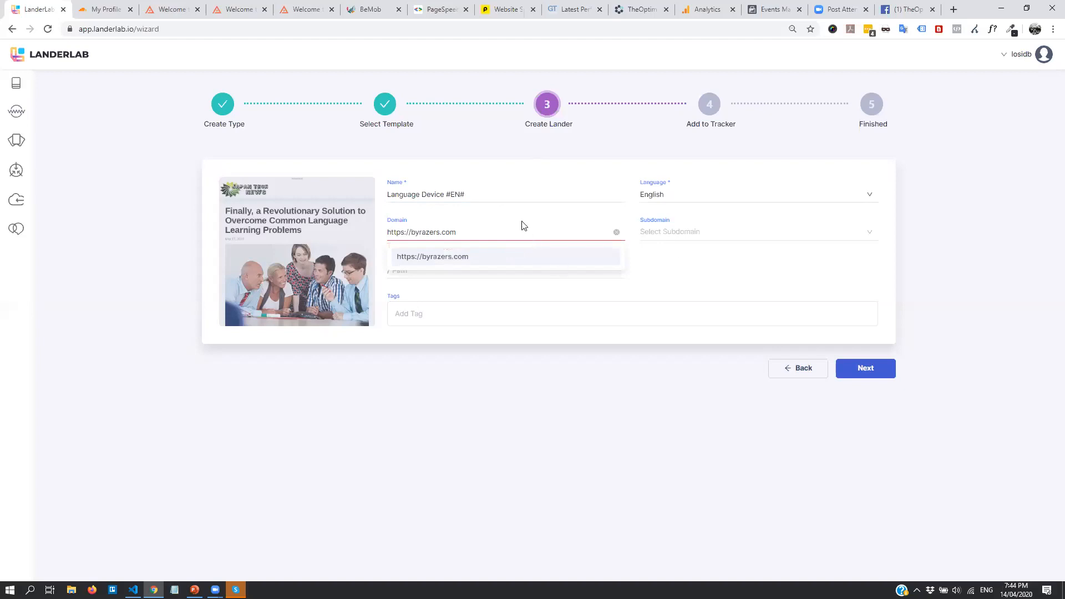
click(518, 230)
click(617, 232)
click(888, 369)
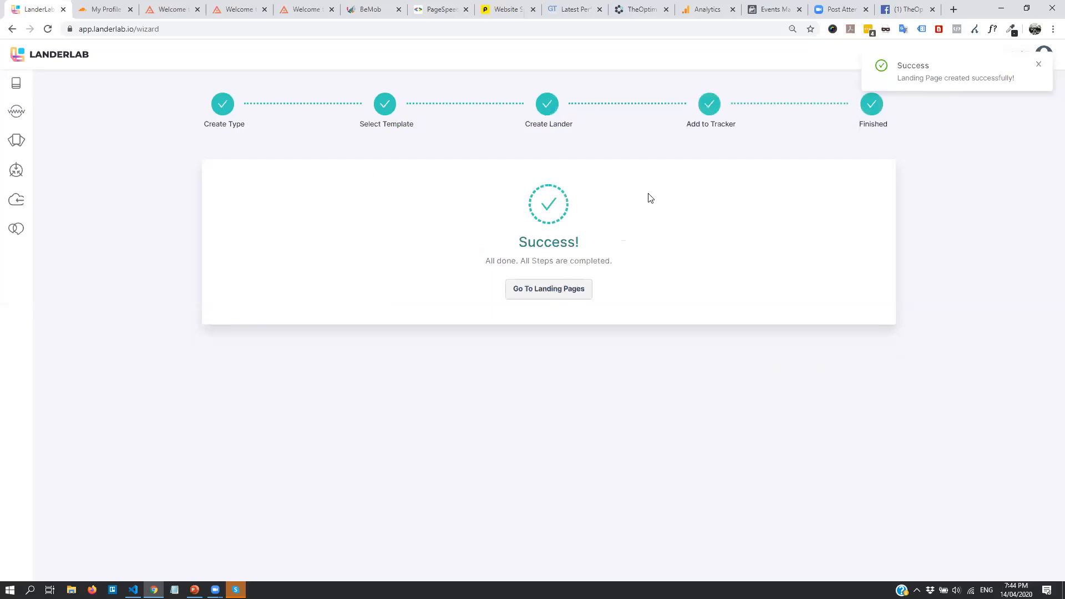
Go to Landing Pages and edit the Language Device #EN# details
click(548, 289)
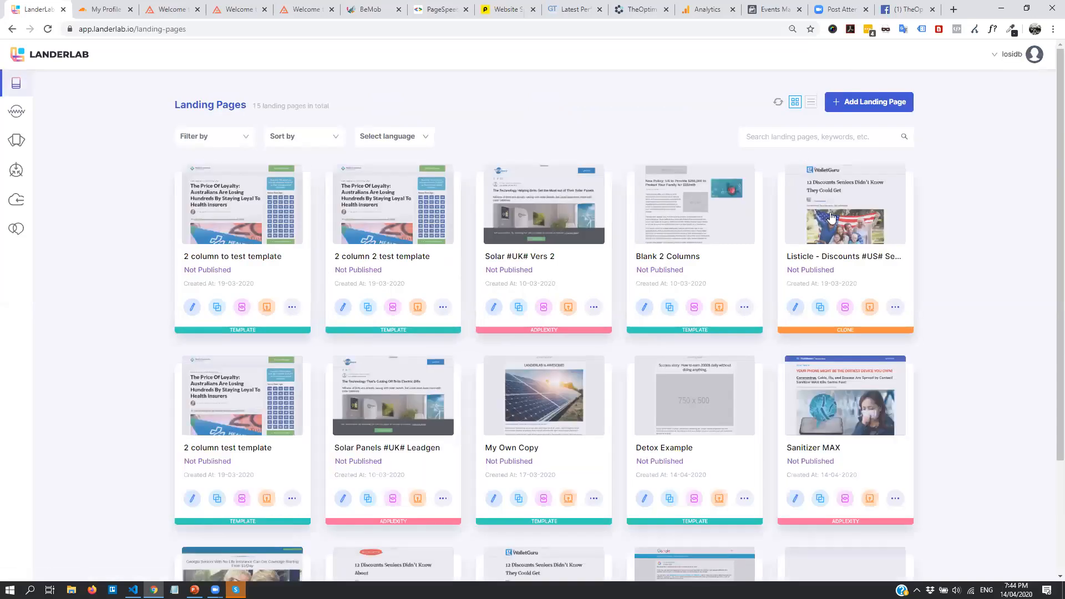
scroll(830, 217, down, 3)
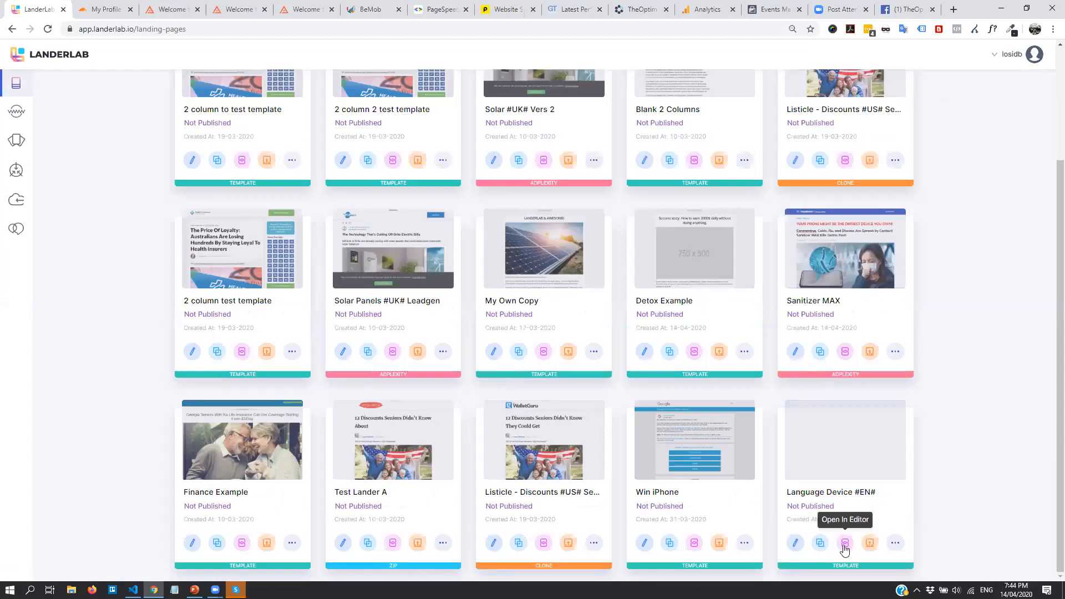
click(795, 544)
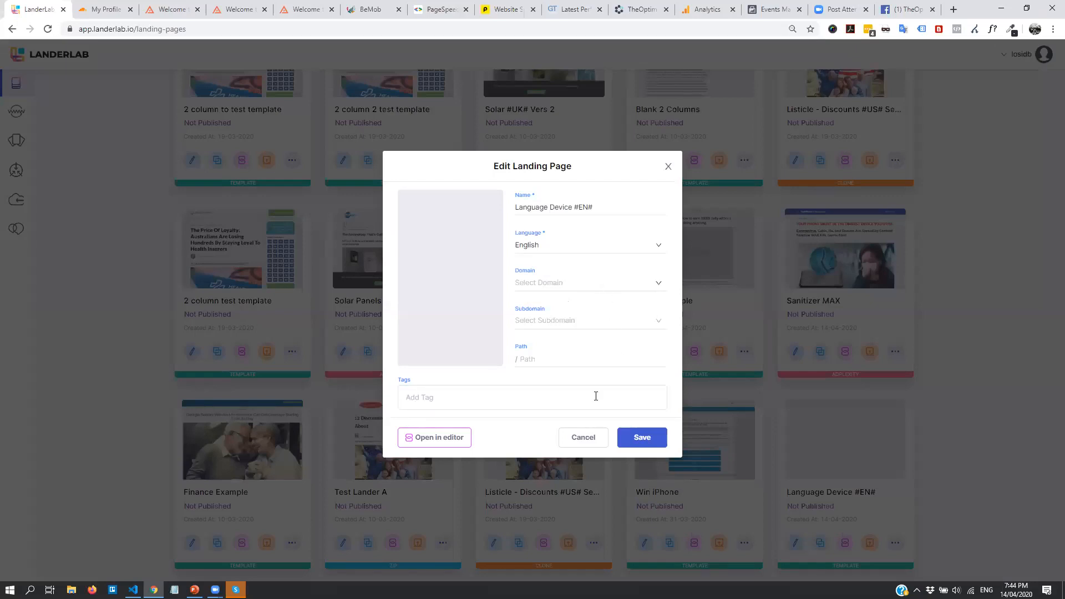
Add the tags ecom, english and physical product, then save
click(423, 400)
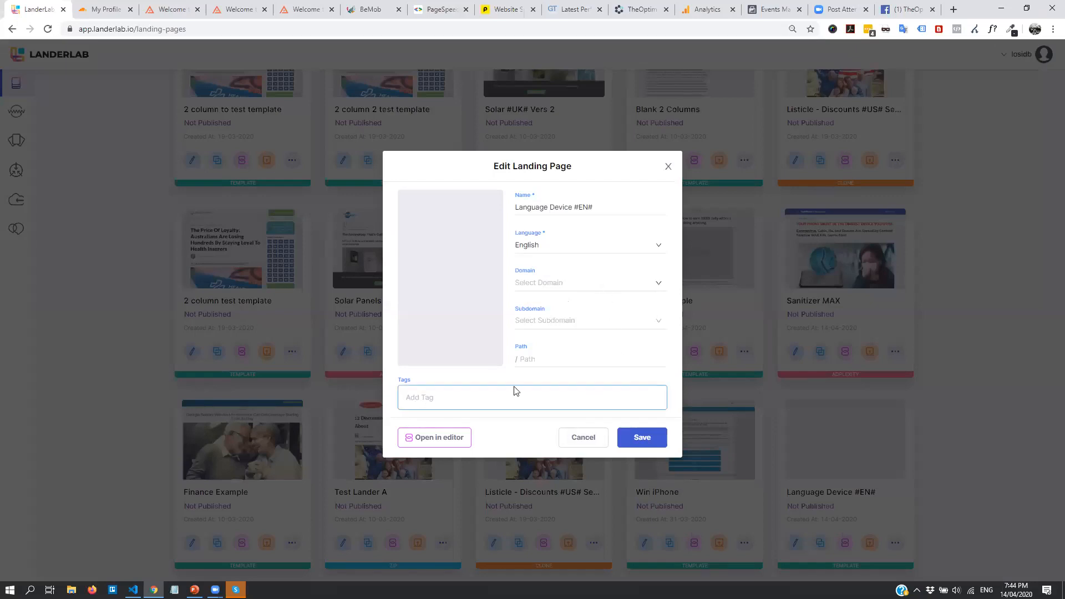
text(ecom)
key(Return)
text(english)
key(Return)
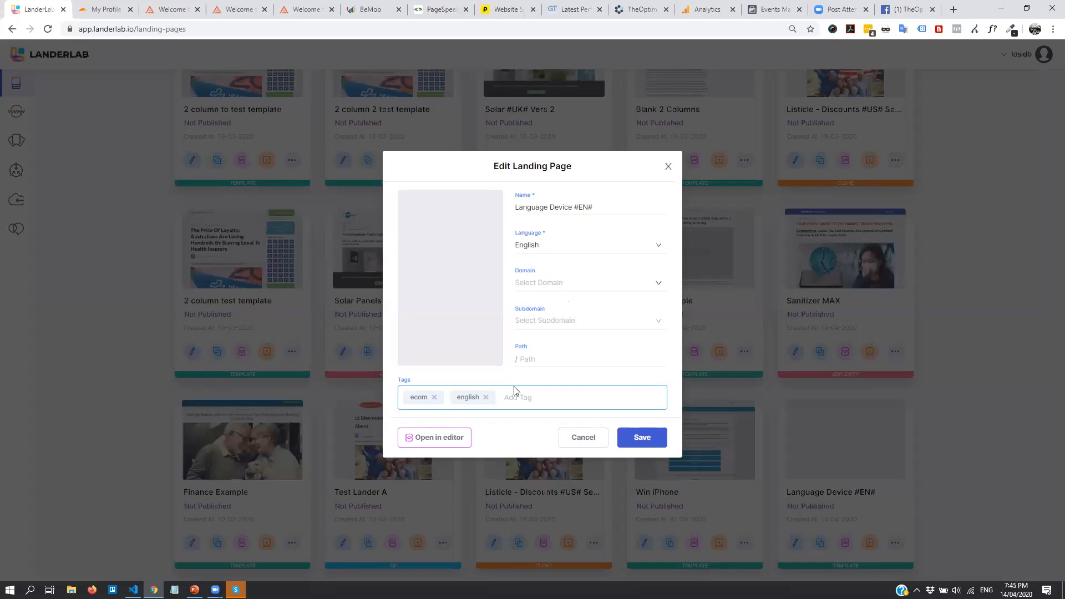
text(de)
key(BackSpace)
key(BackSpace)
text(physical product)
key(Return)
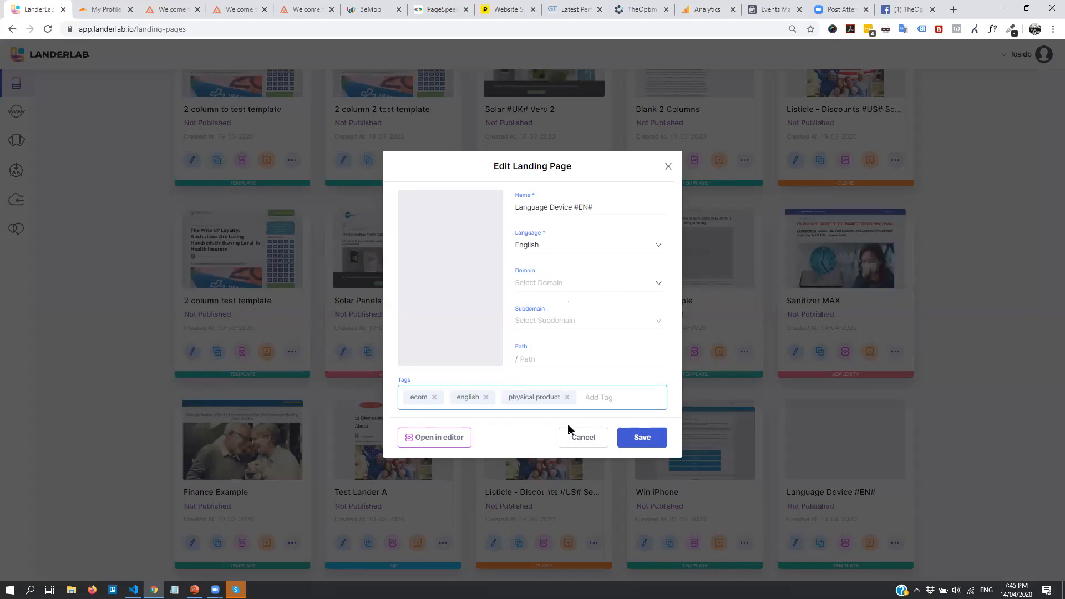
click(639, 448)
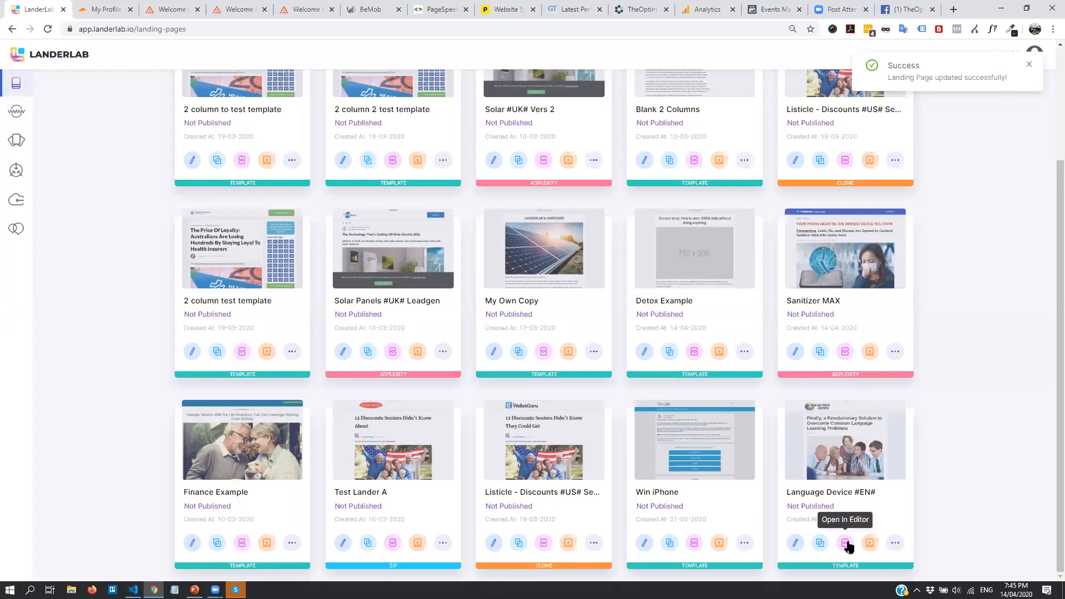
Open the Language Device #EN# lander in the editor
click(895, 543)
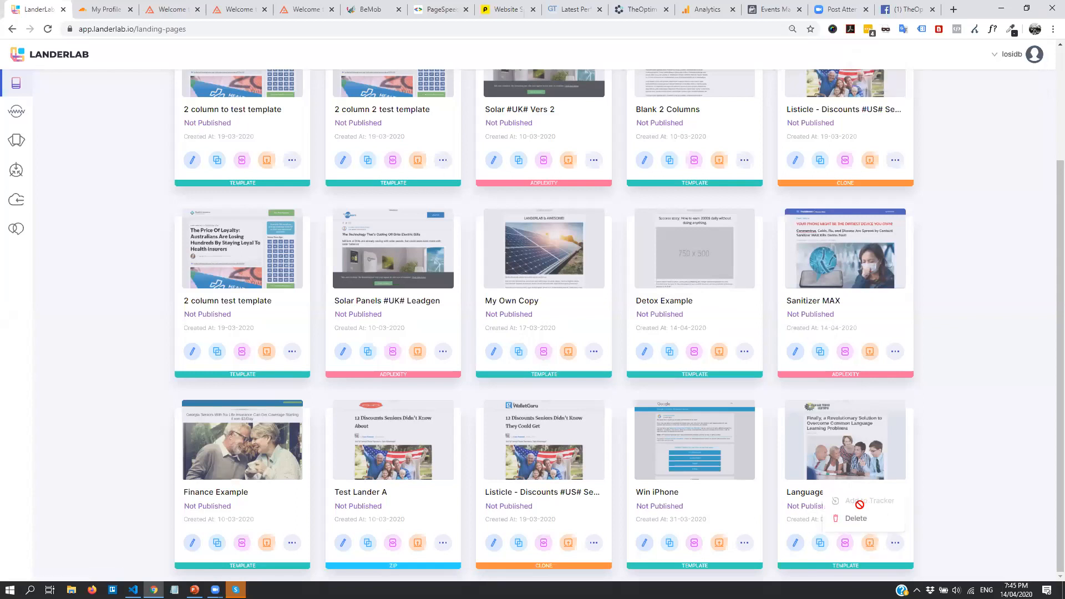
click(935, 550)
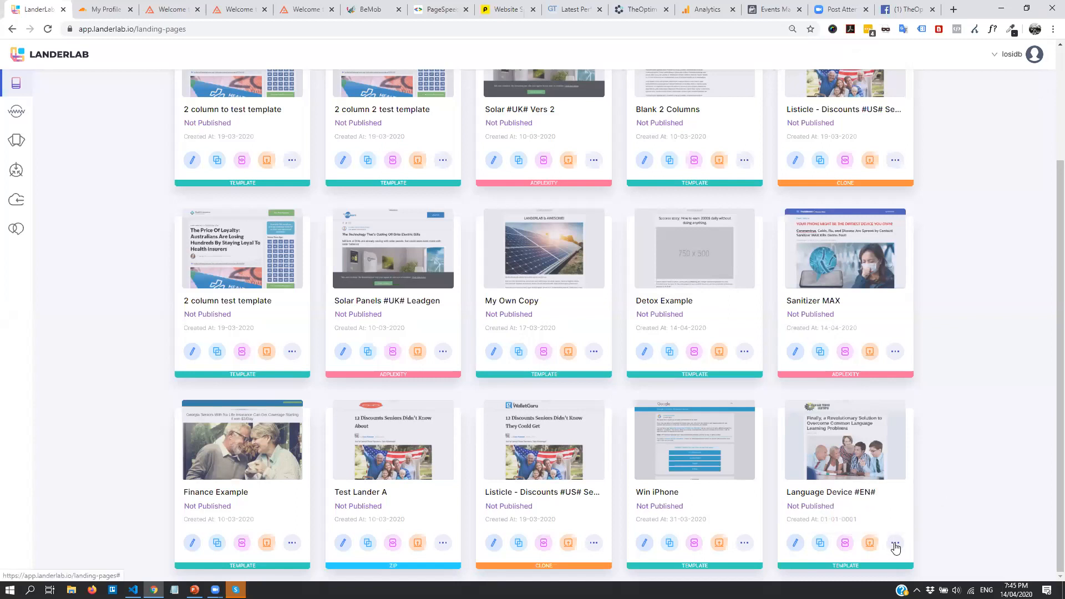
click(852, 542)
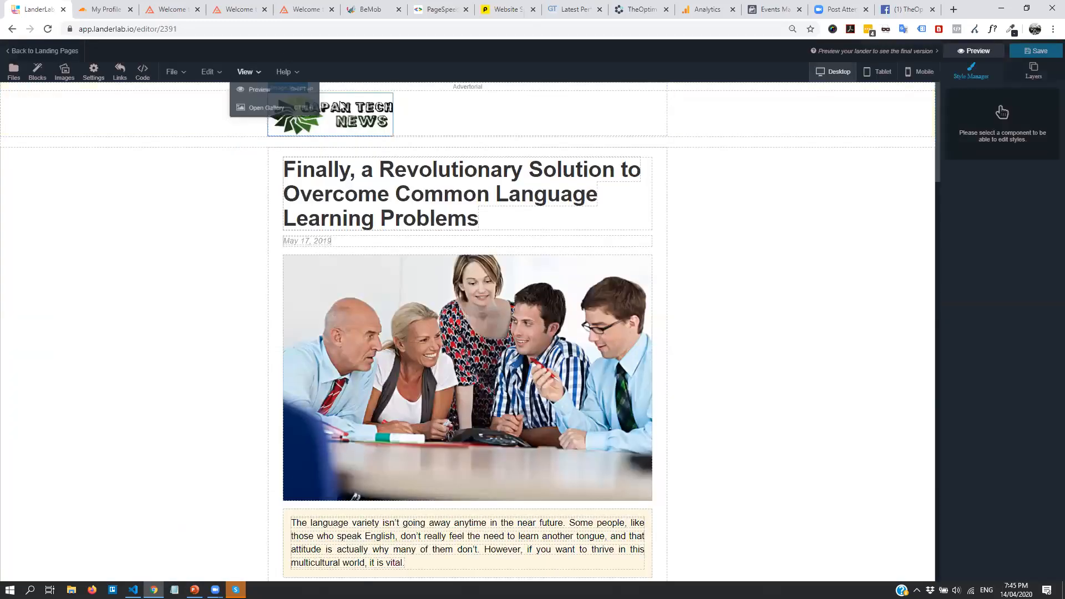
Replace the Japan Tech News logo with the android-chrome-192x192.png glasses image
click(327, 101)
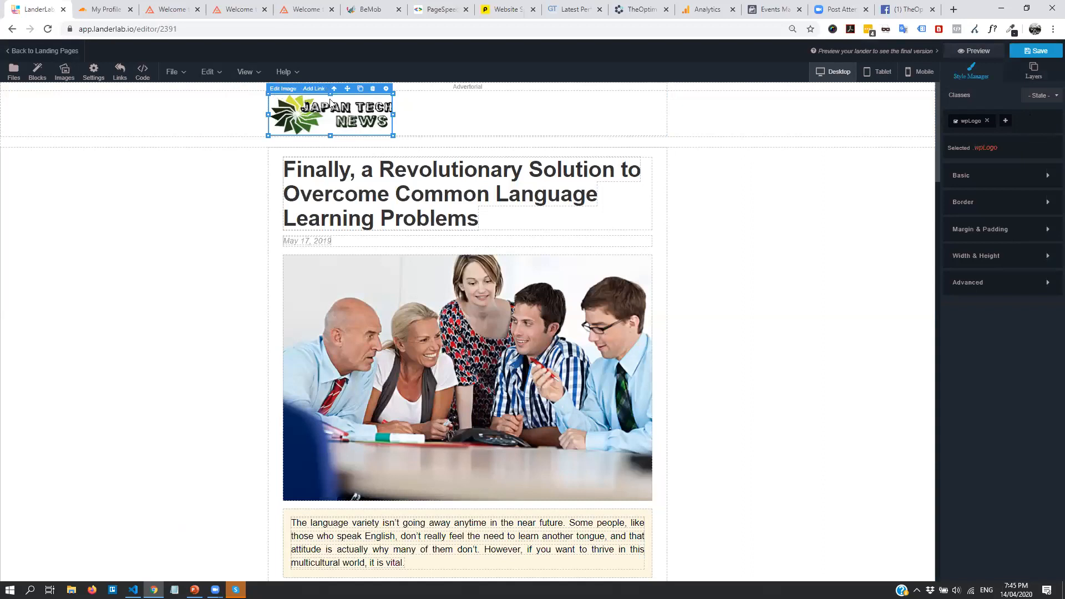
double_click(332, 103)
scroll(610, 394, down, 2)
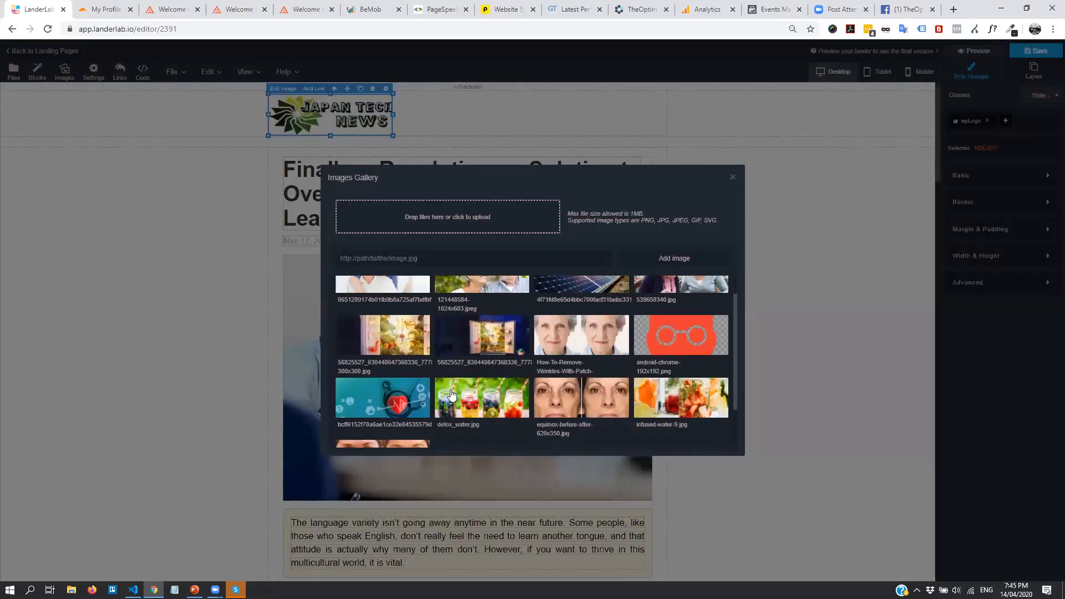
scroll(583, 392, up, 2)
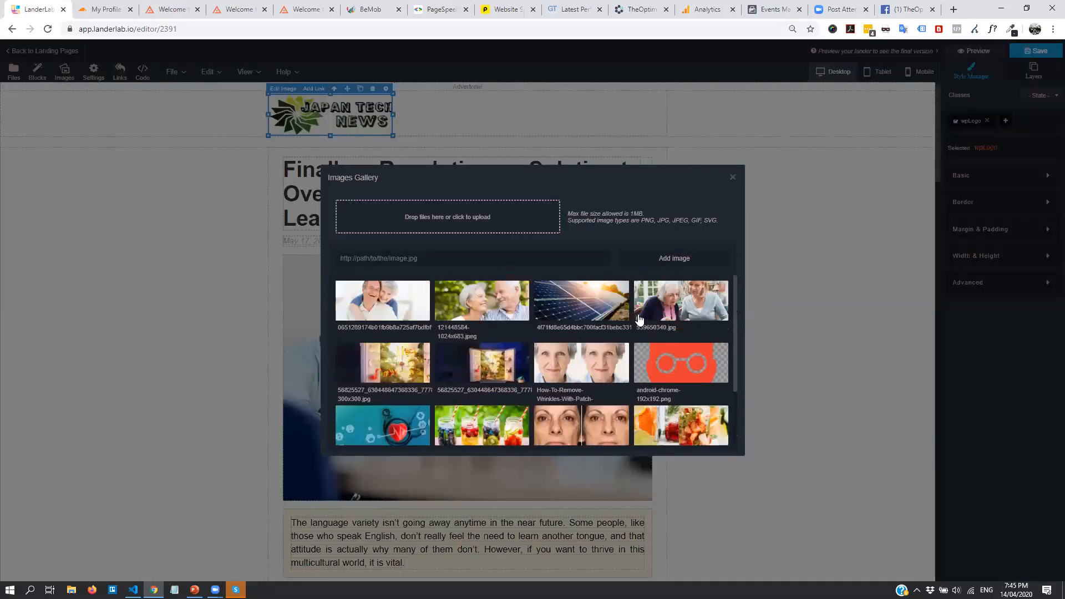
click(688, 378)
click(733, 178)
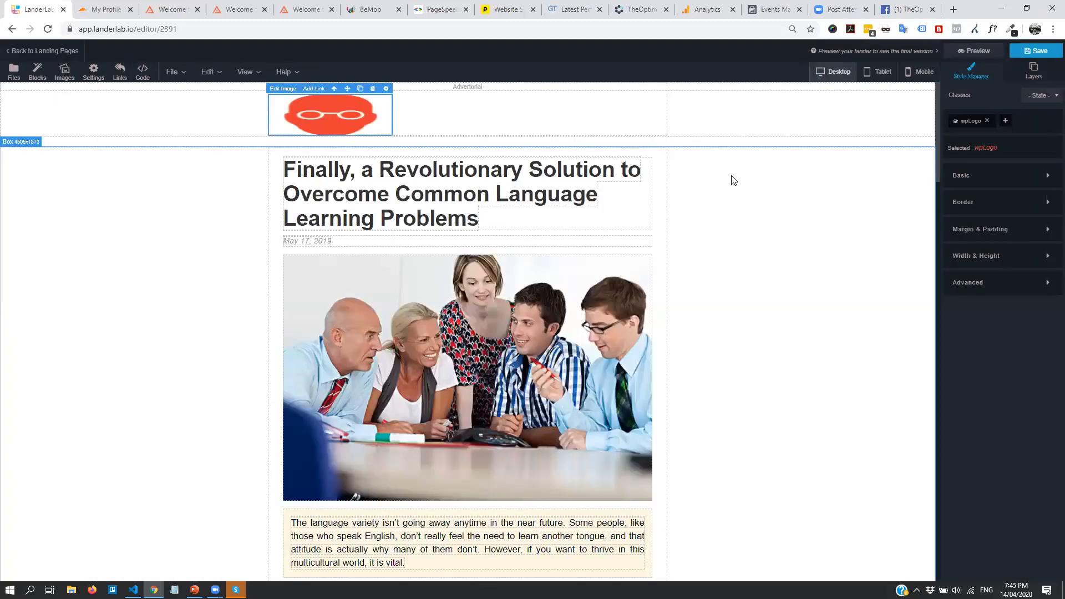
click(430, 191)
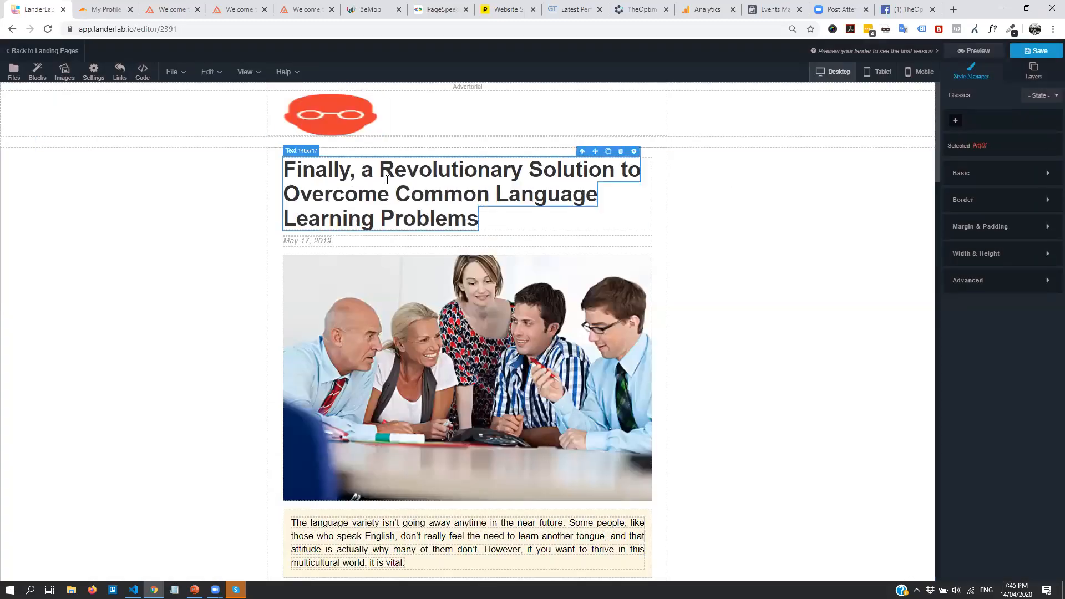
Select and delete 'Overcome Common Language Learning Problems' from the headline
click(327, 172)
click(281, 172)
click(286, 168)
drag(284, 169, 609, 169)
click(395, 194)
drag(341, 194, 519, 192)
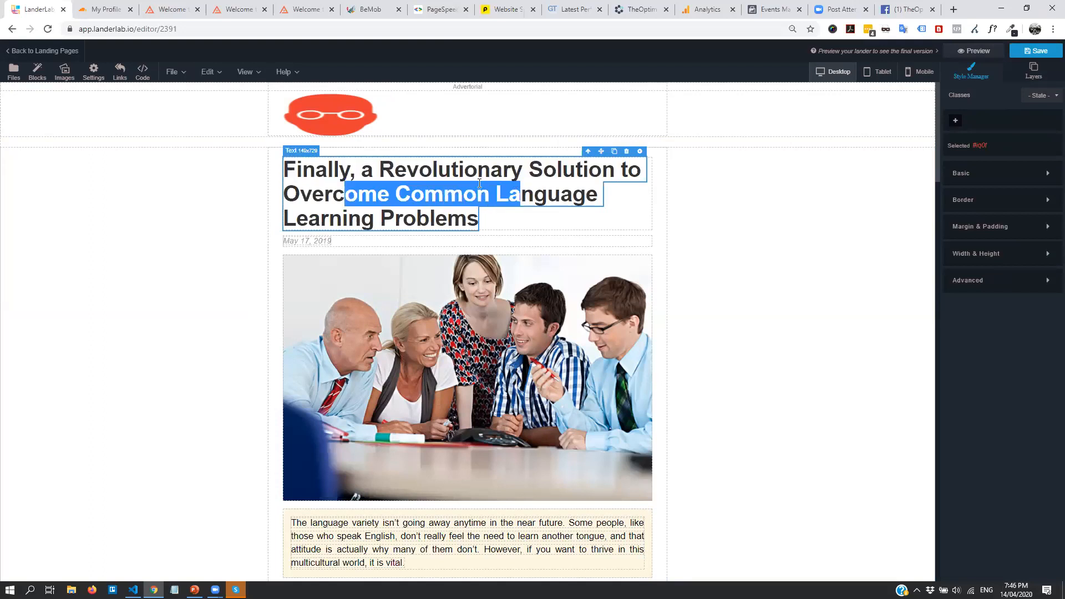
click(378, 195)
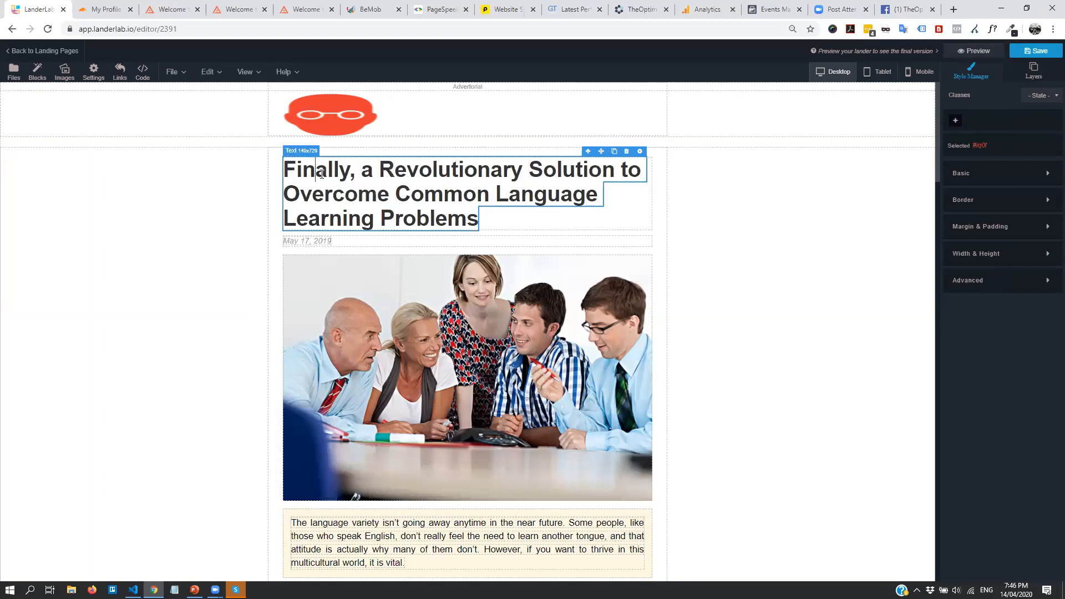
drag(367, 171, 625, 167)
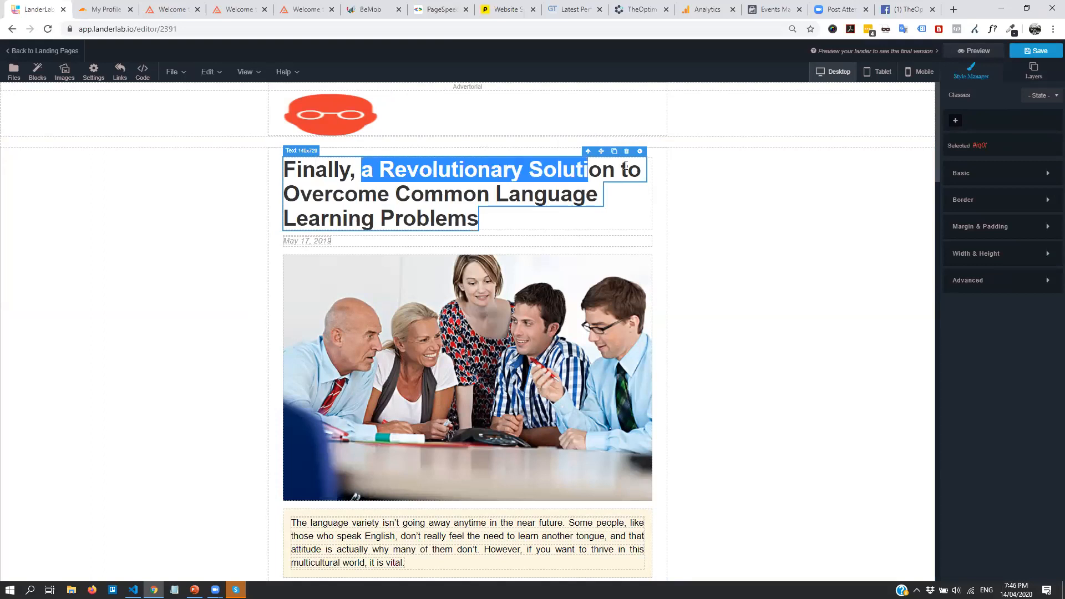
click(628, 169)
drag(302, 193, 487, 221)
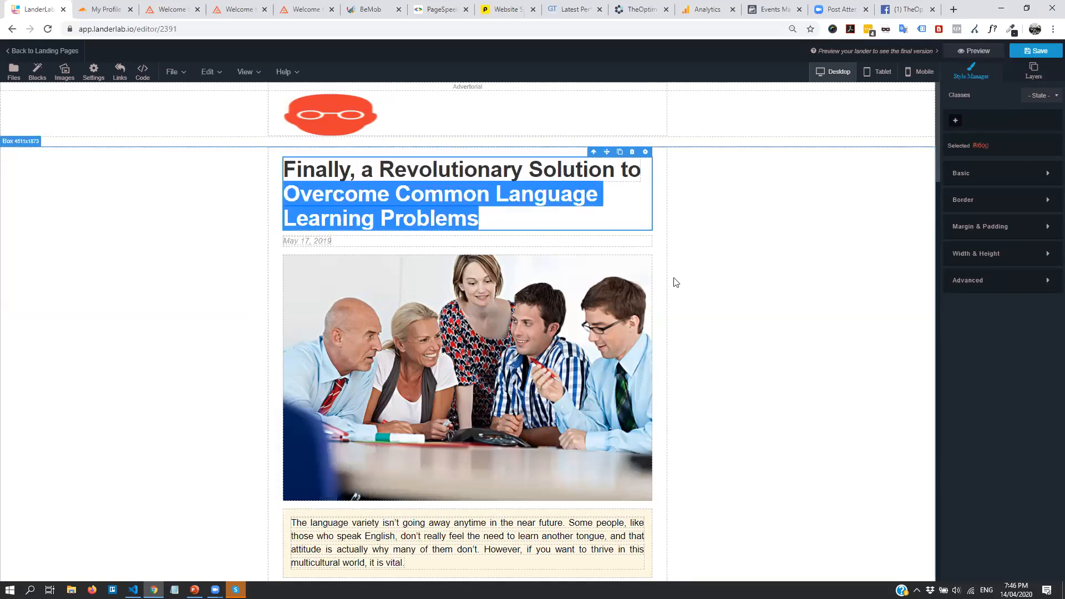
double_click(446, 218)
click(447, 217)
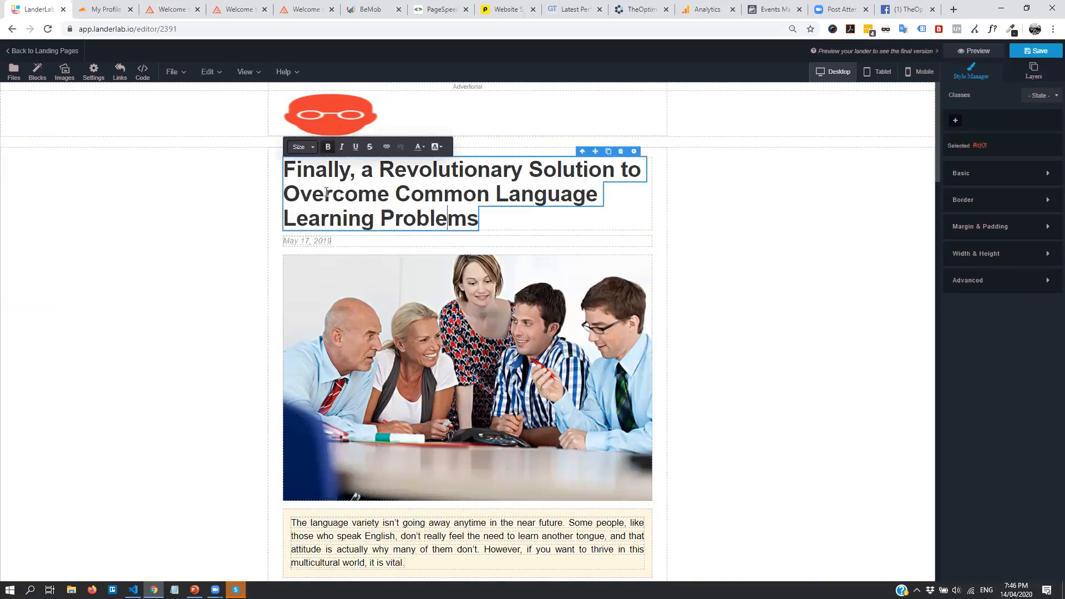
drag(287, 192, 479, 219)
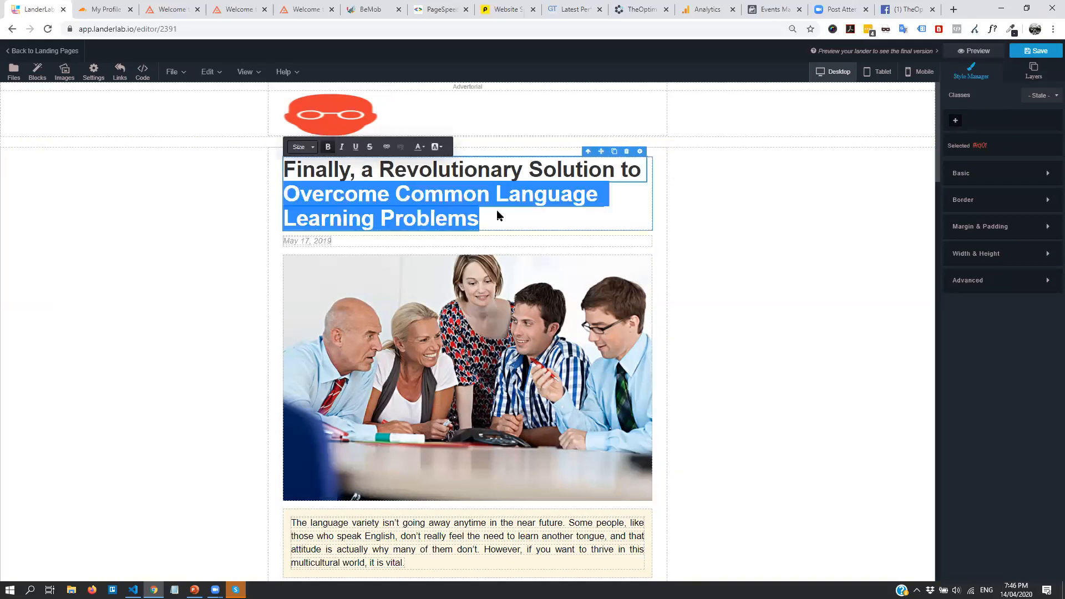
key(BackSpace)
Type 'Learn Any Language You Want!' as the new headline ending
text(Learn)
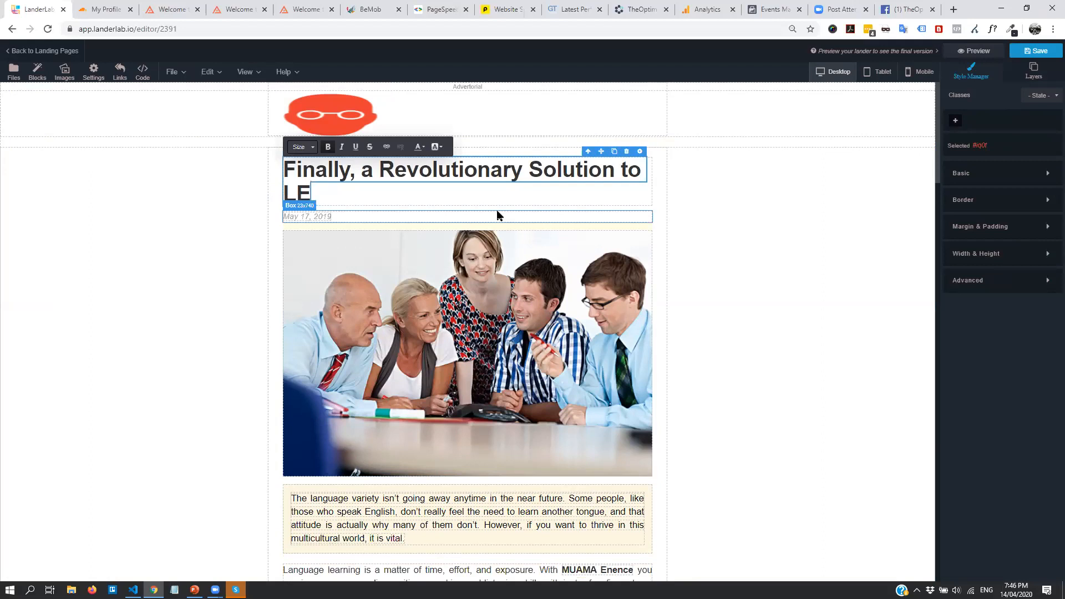
text( Any Laa)
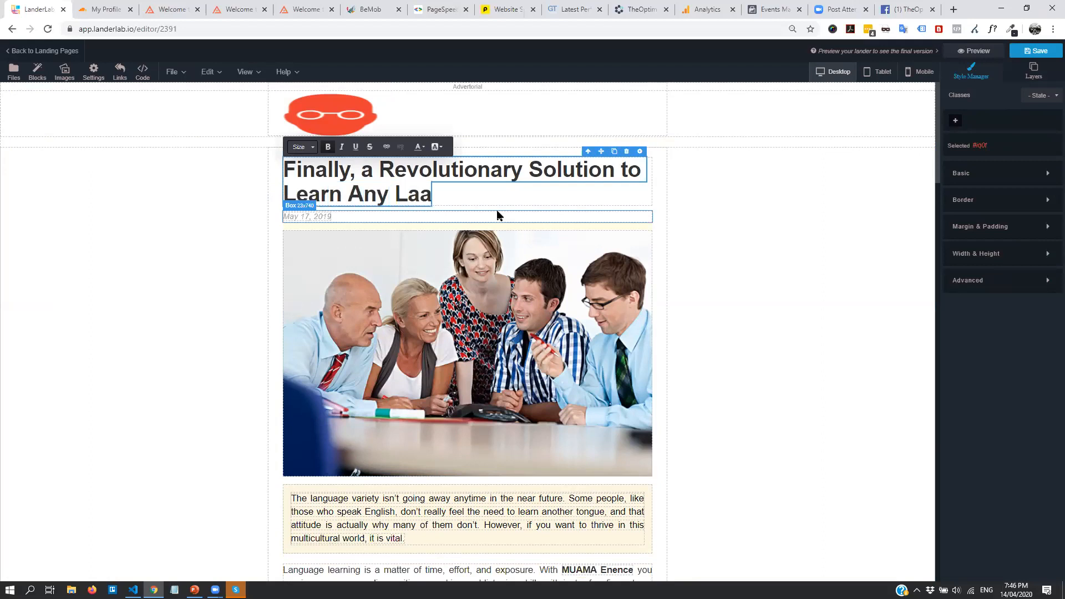
key(BackSpace)
text(gguage You Want)
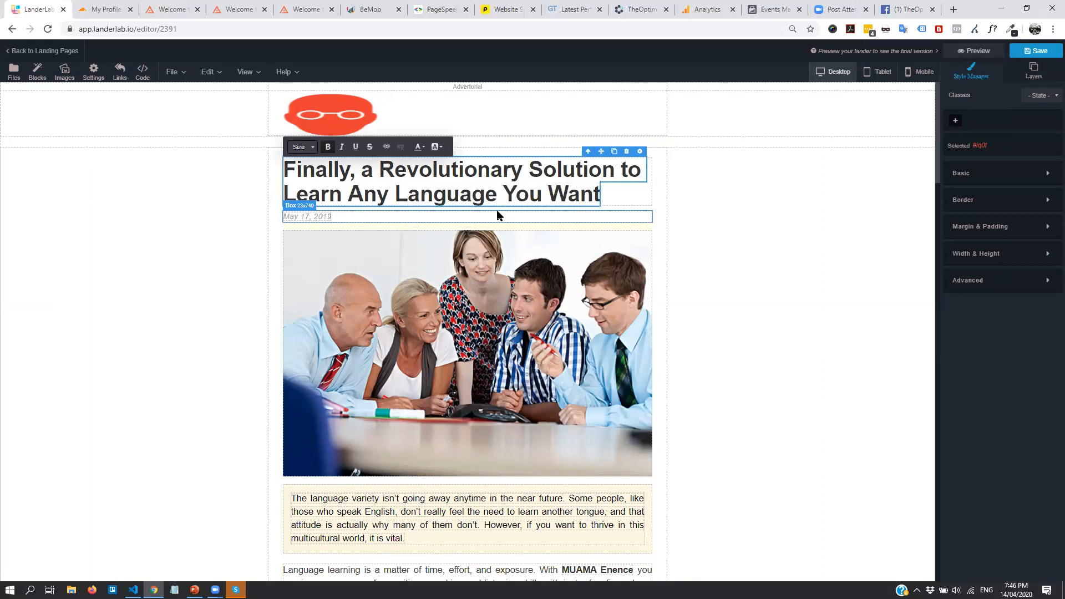
text(!)
click(680, 259)
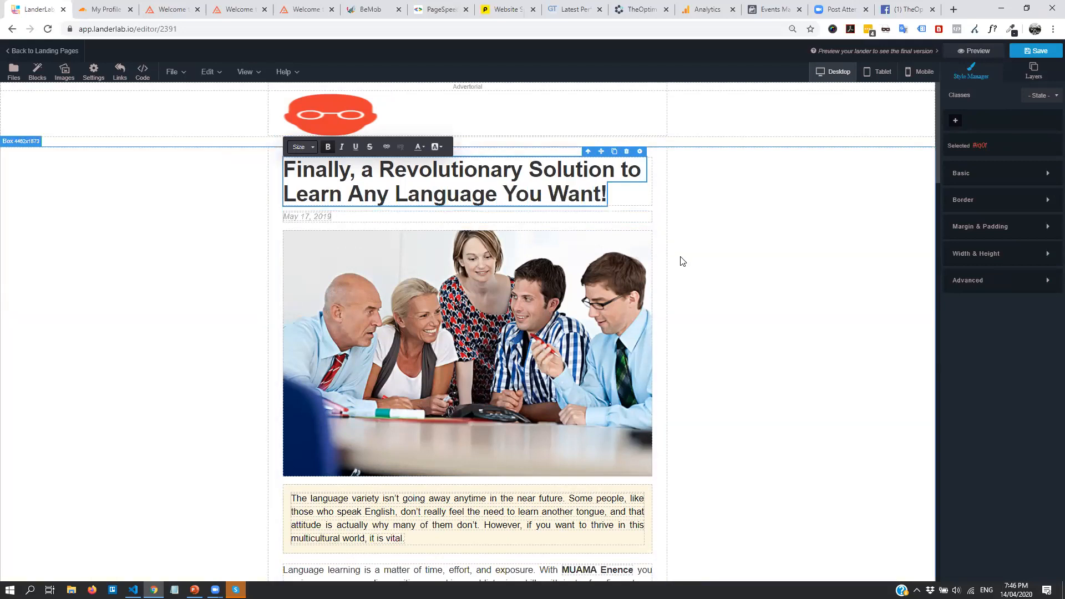
click(411, 332)
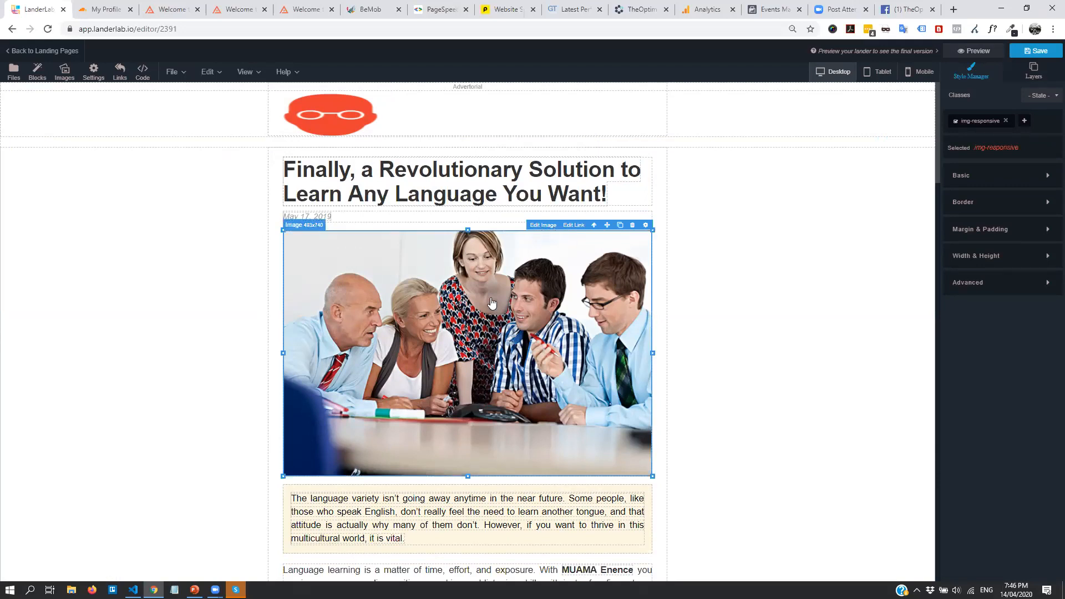
Replace the hero image with 539650340.jpg from the image gallery
click(536, 227)
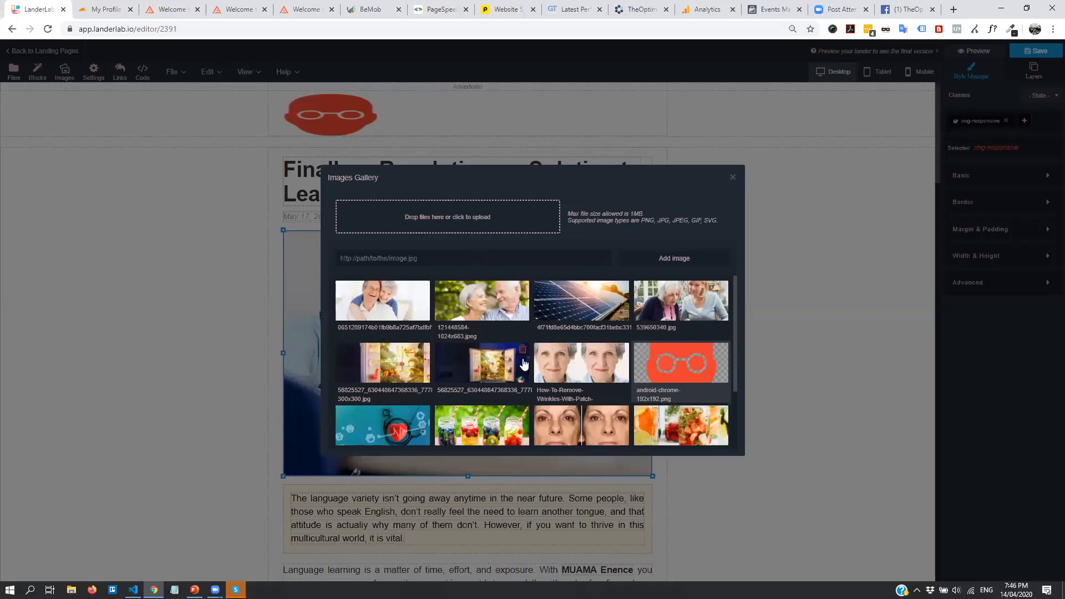
click(691, 300)
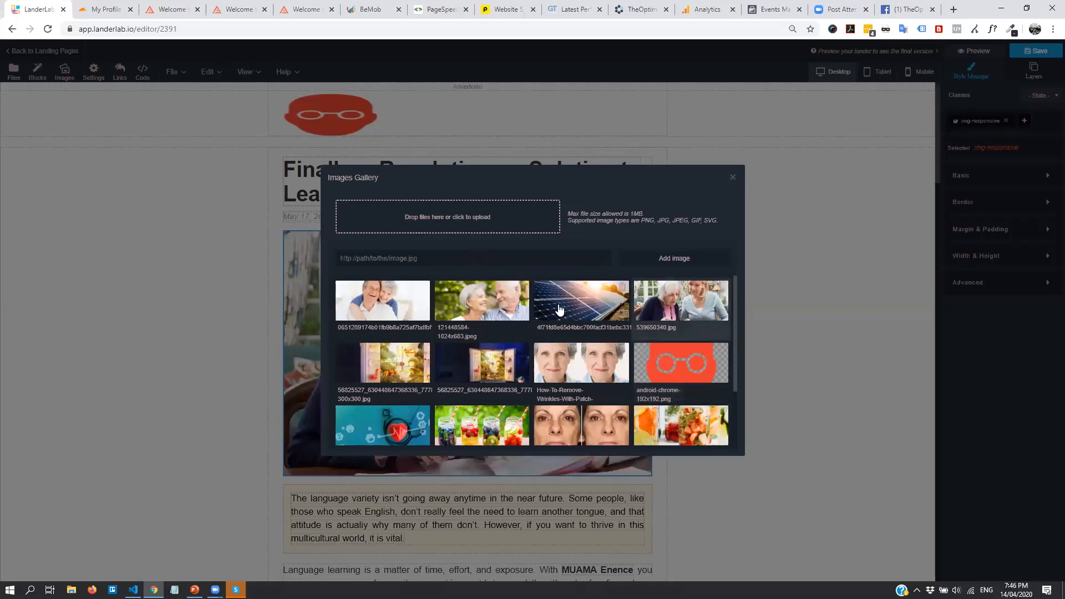
click(732, 178)
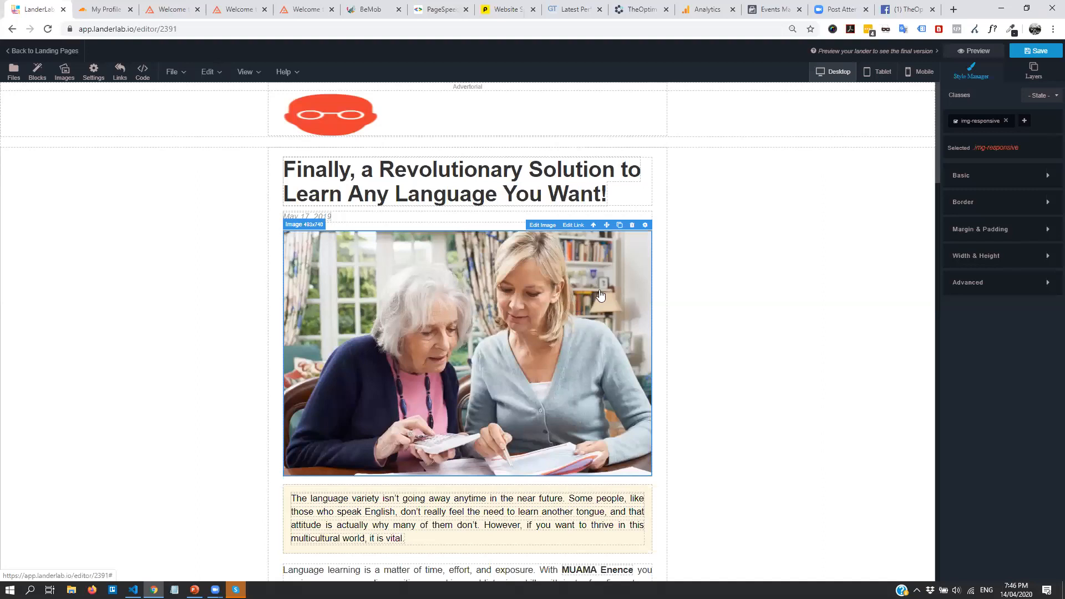
Check the MUAMA Enence link's Href, confirming it has no destination yet
scroll(490, 289, down, 1)
scroll(490, 289, down, 5)
scroll(515, 311, up, 6)
scroll(511, 371, down, 3)
scroll(442, 298, up, 3)
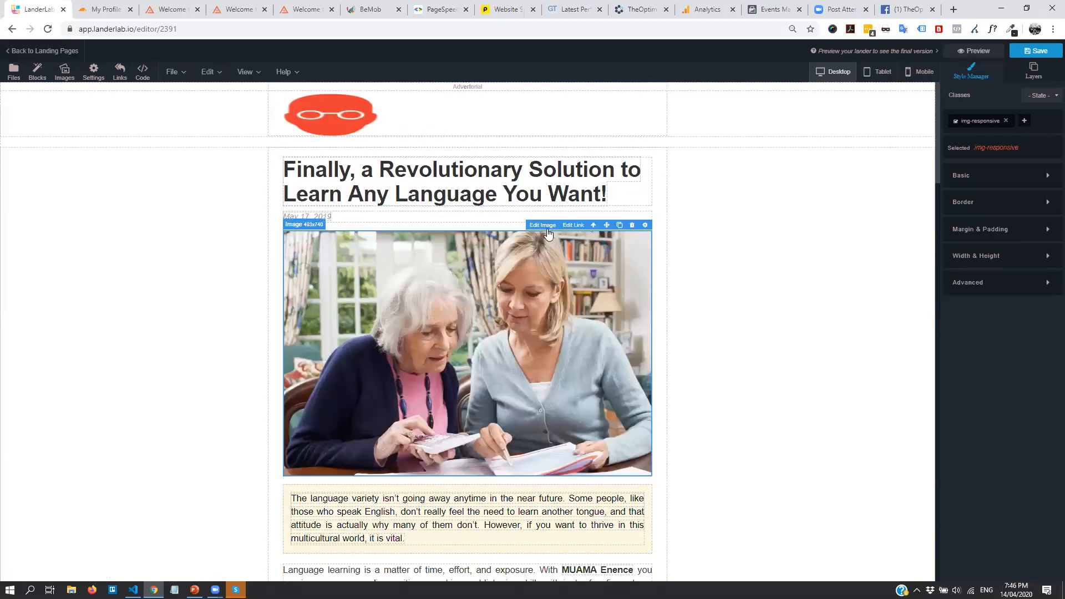
scroll(459, 196, down, 6)
click(415, 322)
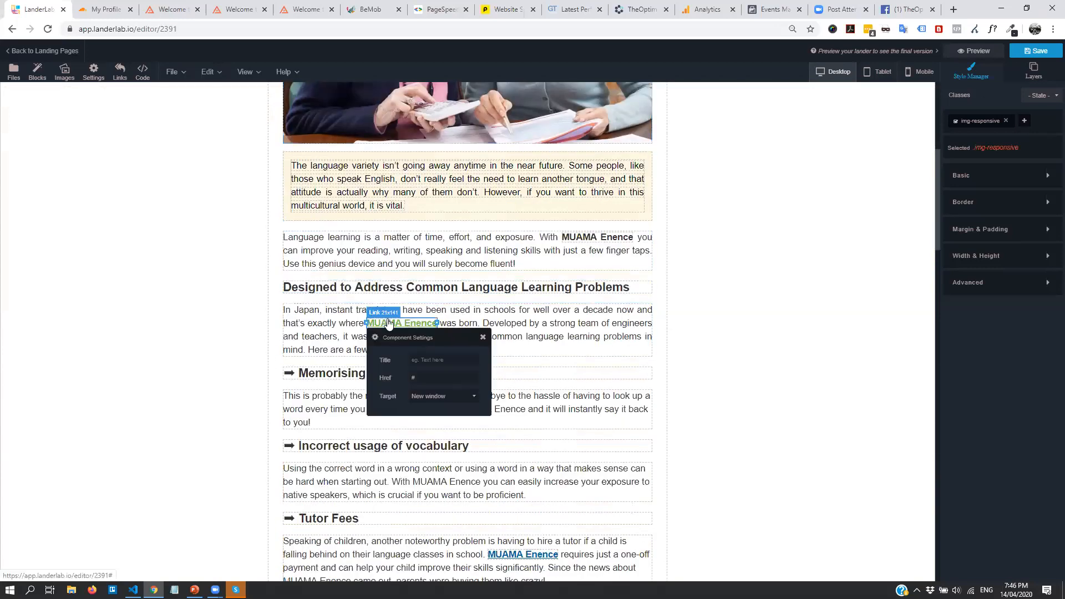
click(514, 353)
scroll(271, 131, up, 6)
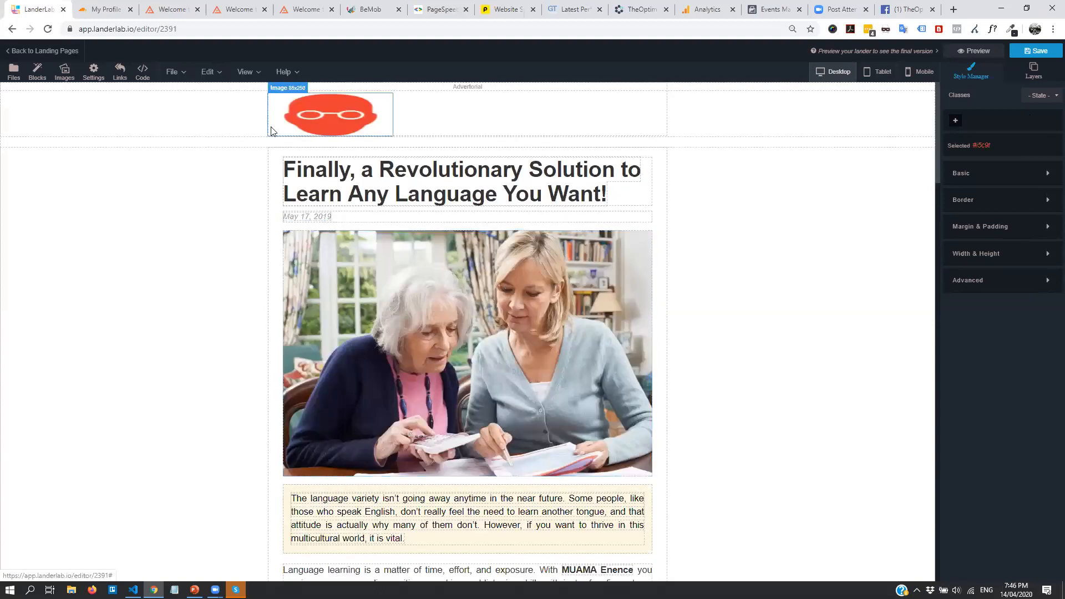
mouse_move(178, 80)
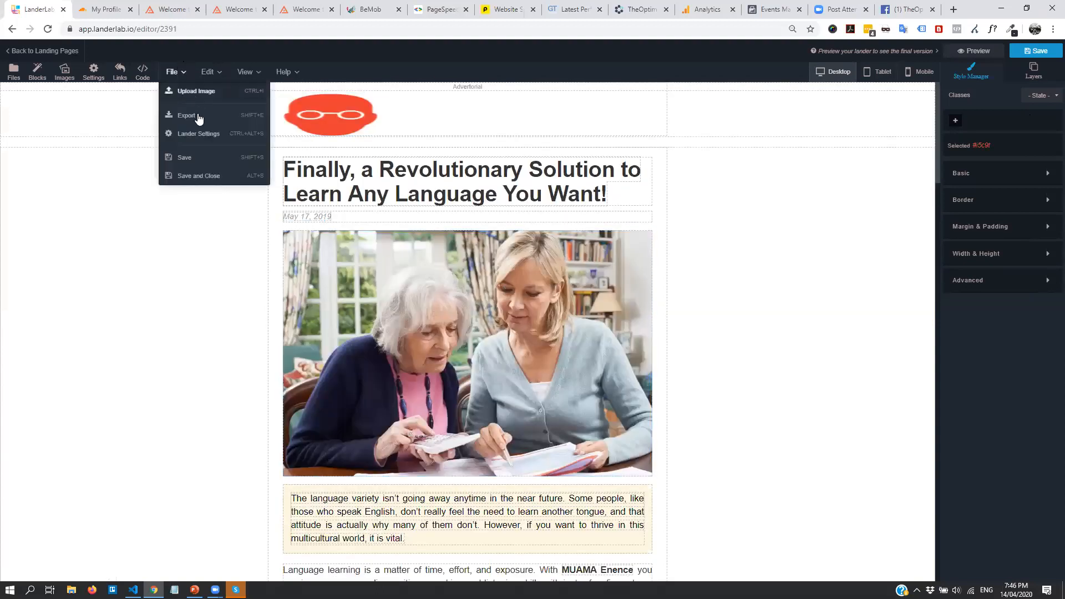
Review the page Title in the lander's File > Lander Settings
click(255, 145)
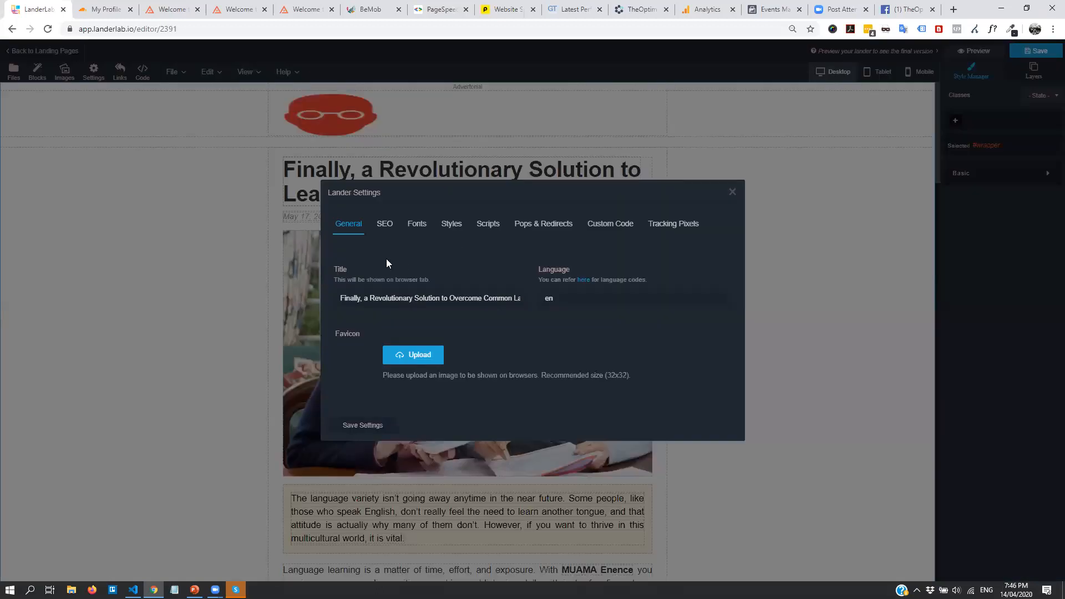
click(377, 298)
drag(337, 299, 568, 305)
click(399, 302)
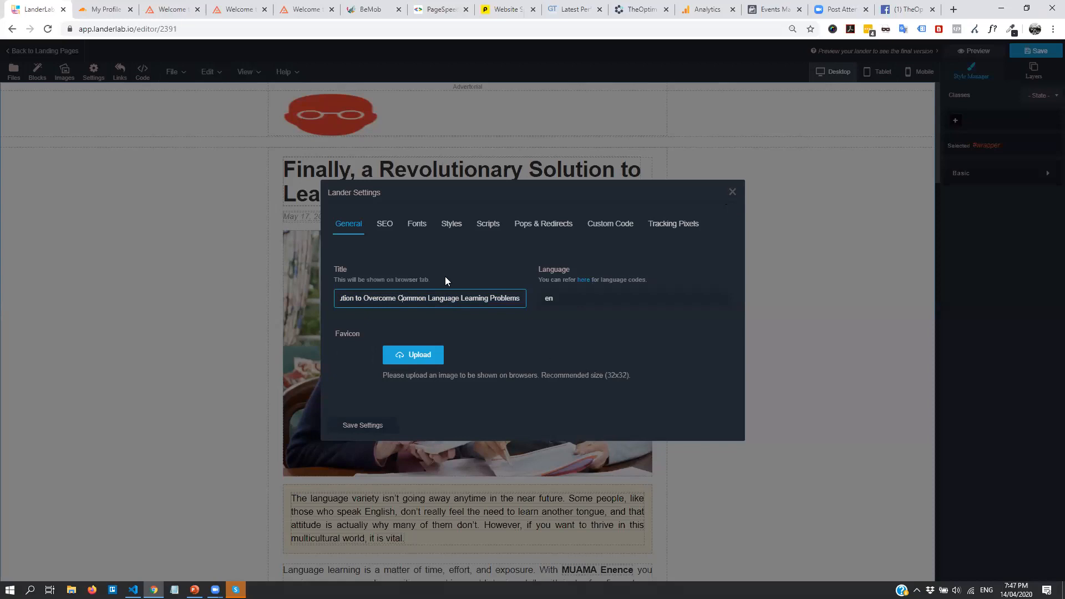
click(732, 192)
Open the Tutor Fees MUAMA Enence link's settings, then switch to BeMob's Campaigns page
scroll(738, 247, down, 10)
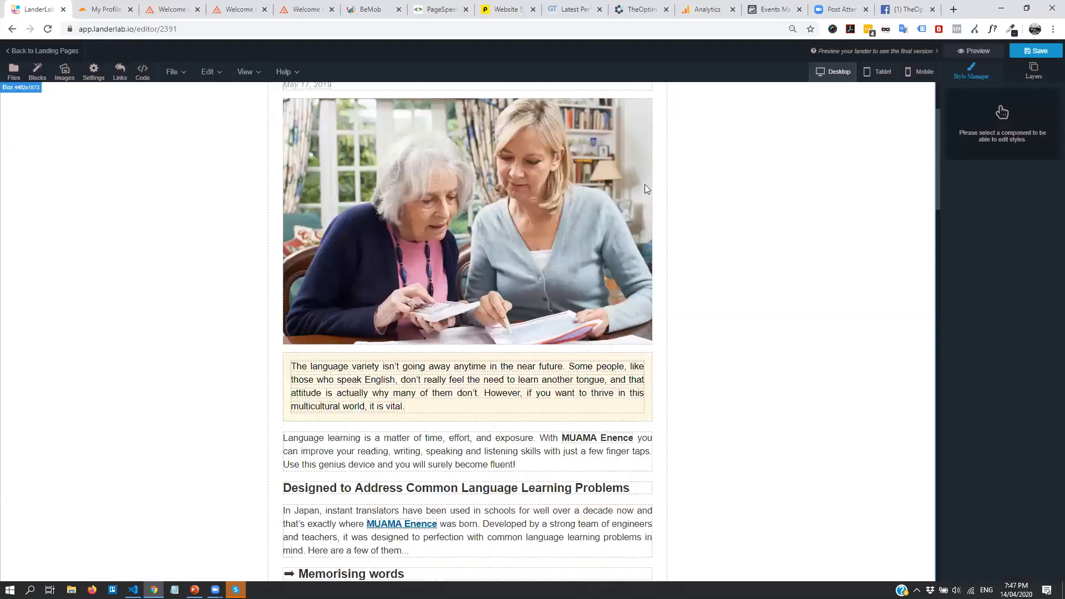
click(528, 331)
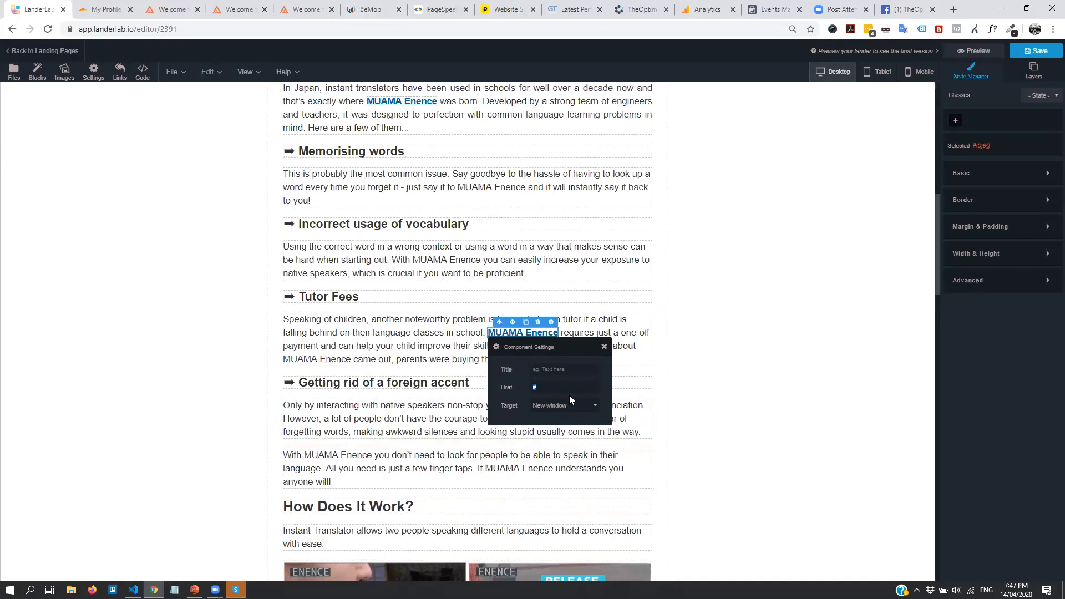
click(367, 9)
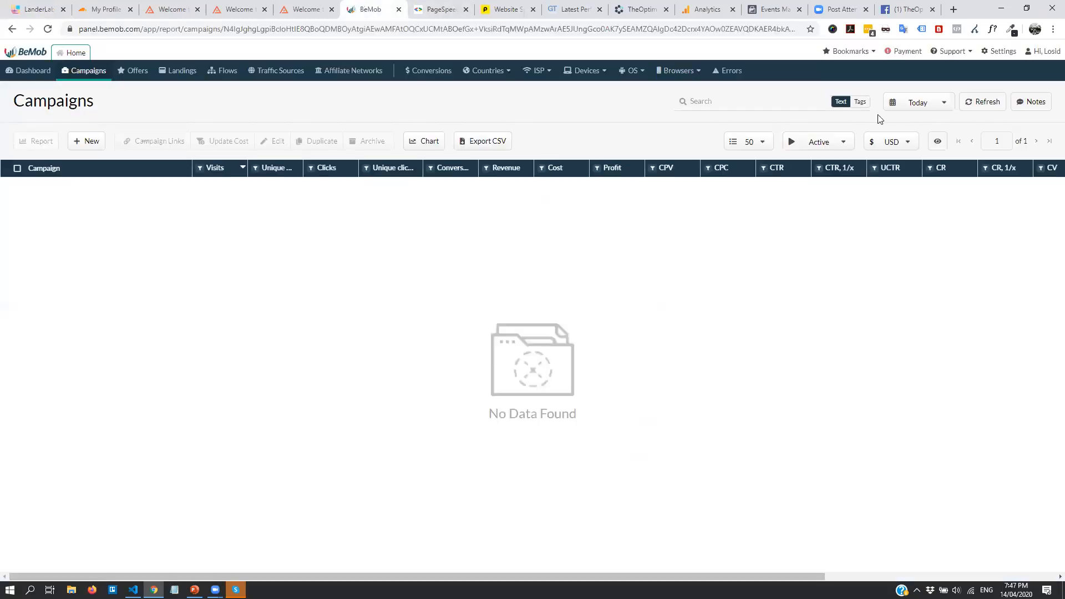
Copy the Click URL from BeMob's Settings > Tracking URLs and return to LanderLab
click(1002, 51)
click(172, 72)
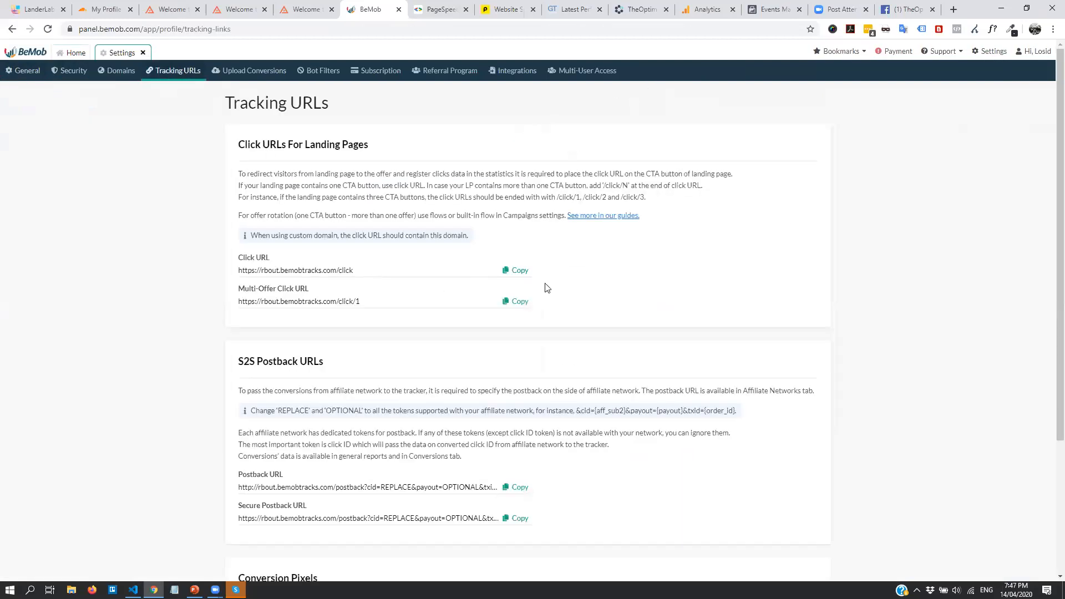
click(514, 271)
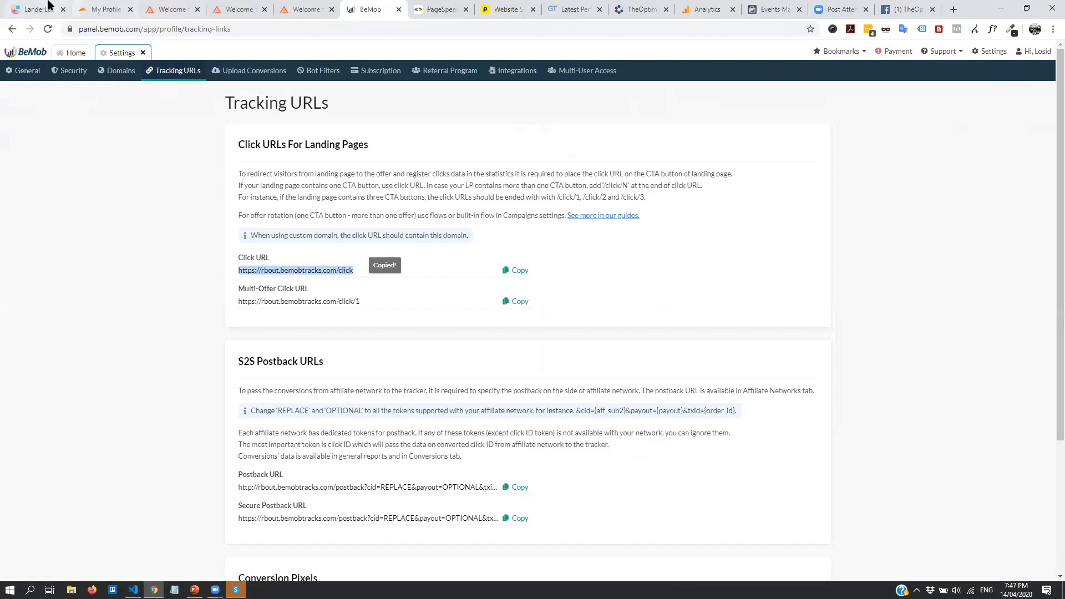
click(50, 9)
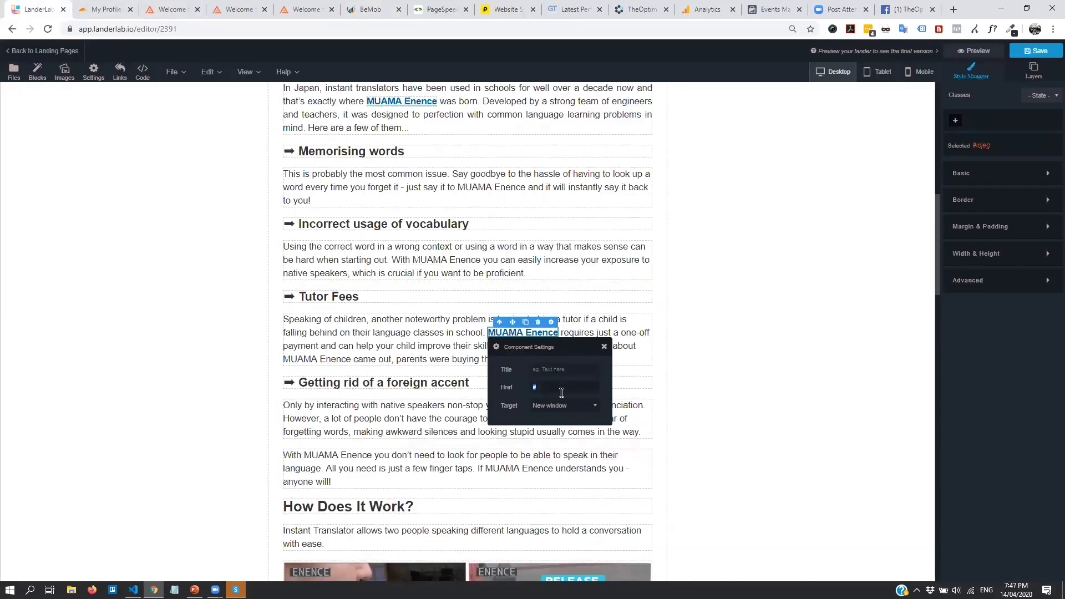
Paste the BeMob click URL into the Tutor Fees MUAMA Enence link and a How Does It Work image
key(ctrl+v)
click(780, 309)
scroll(560, 450, down, 1)
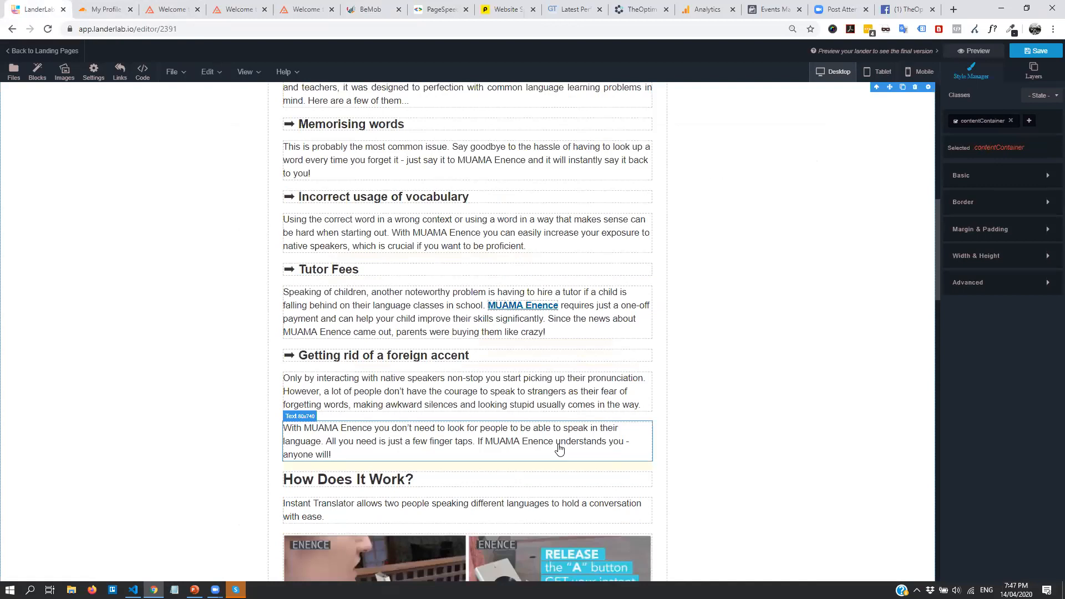
scroll(559, 449, down, 2)
click(593, 417)
click(573, 390)
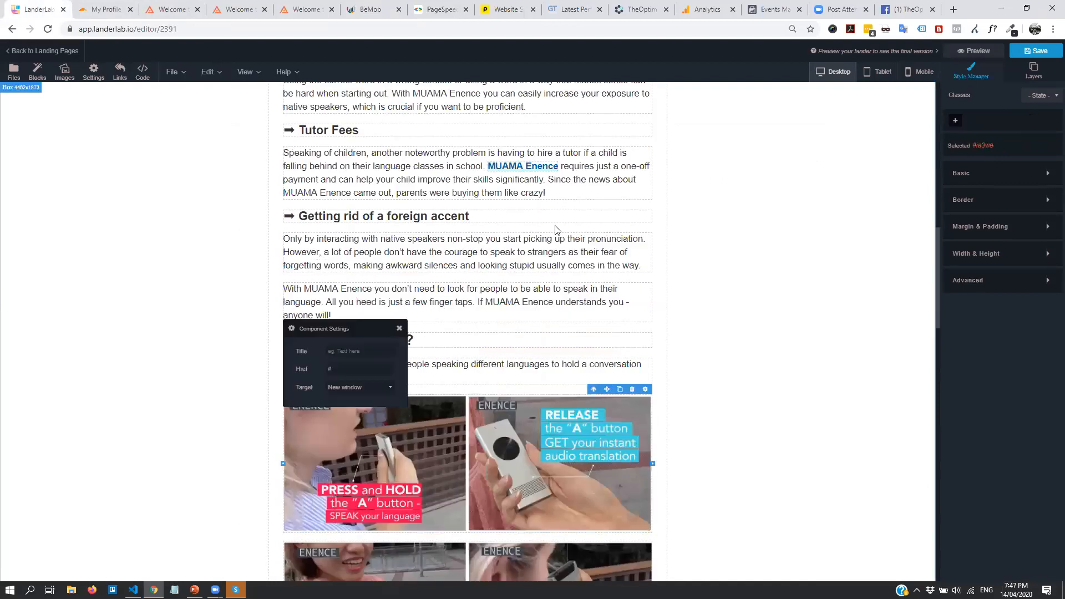
key(ctrl+v)
click(782, 298)
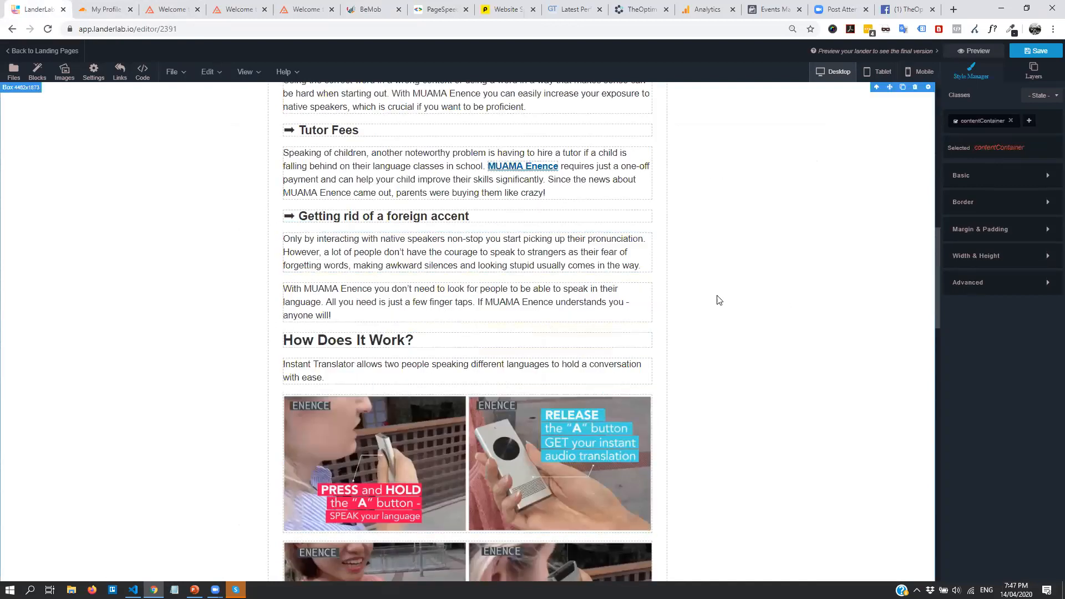
Check the link destinations of the upper MUAMA Enence link and the top article image
scroll(587, 272, up, 3)
scroll(388, 194, up, 1)
click(401, 157)
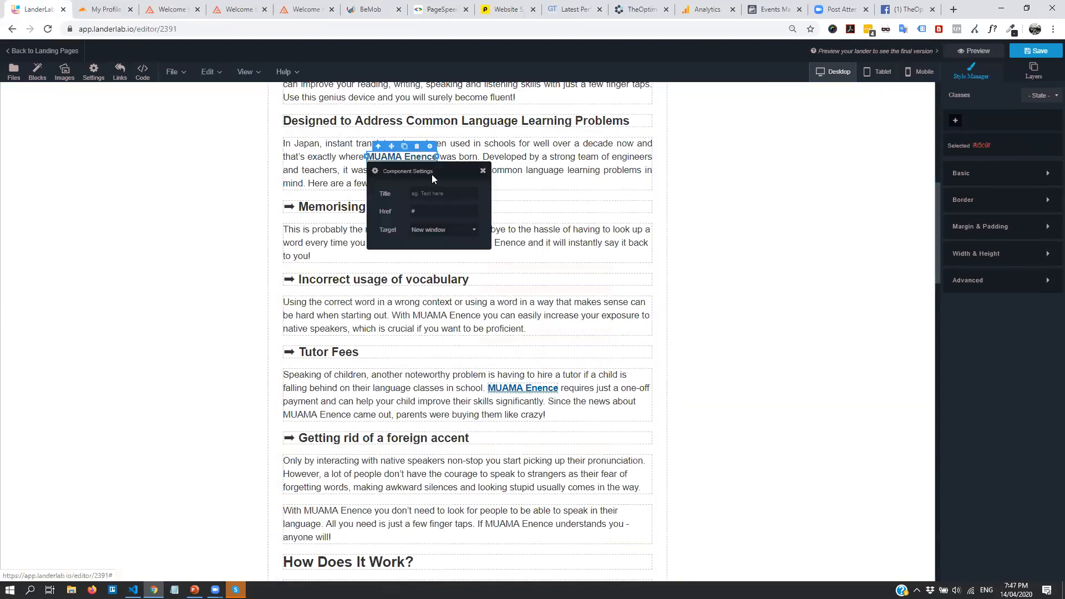
click(657, 222)
scroll(658, 222, up, 5)
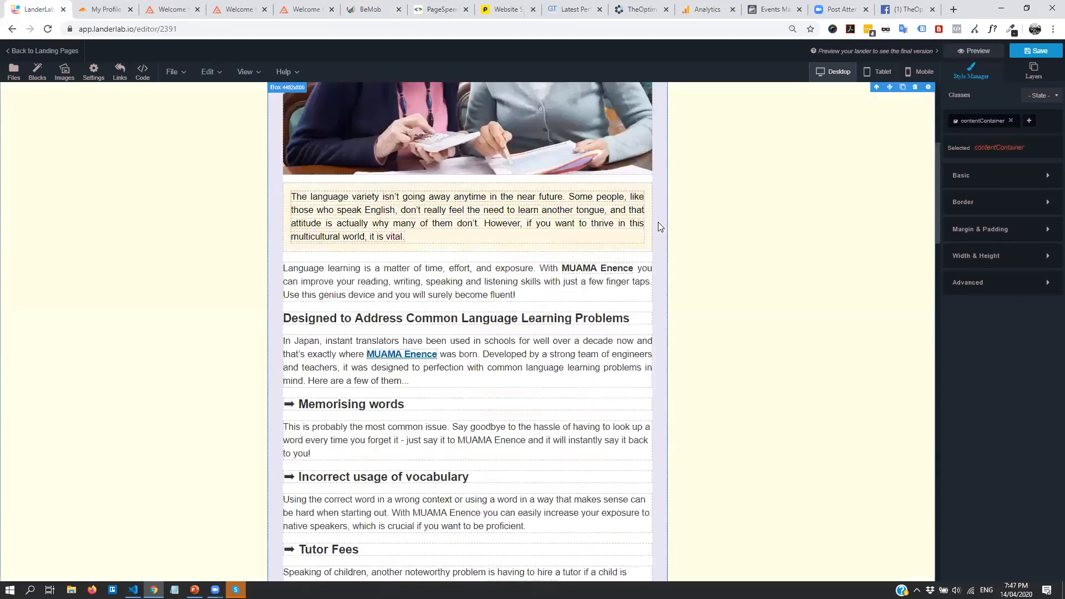
scroll(475, 265, up, 2)
click(572, 123)
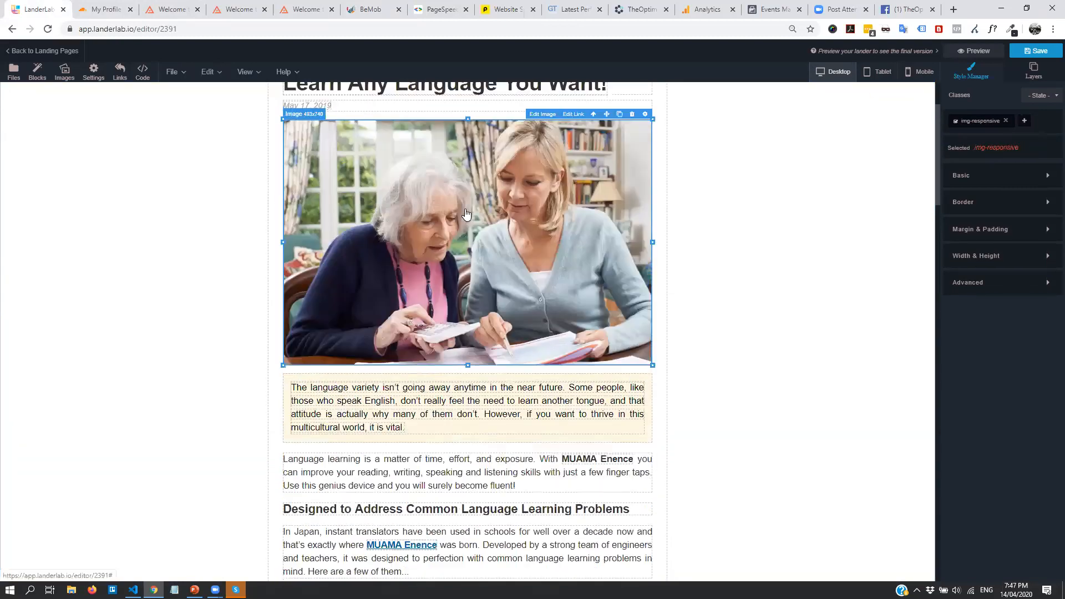
click(571, 113)
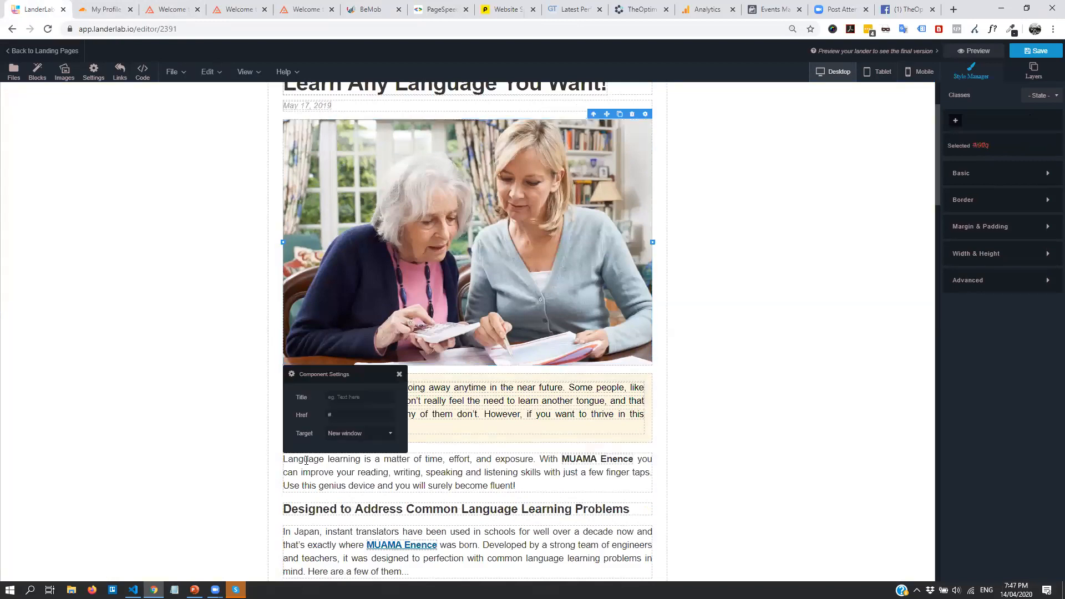
click(786, 304)
scroll(478, 323, down, 13)
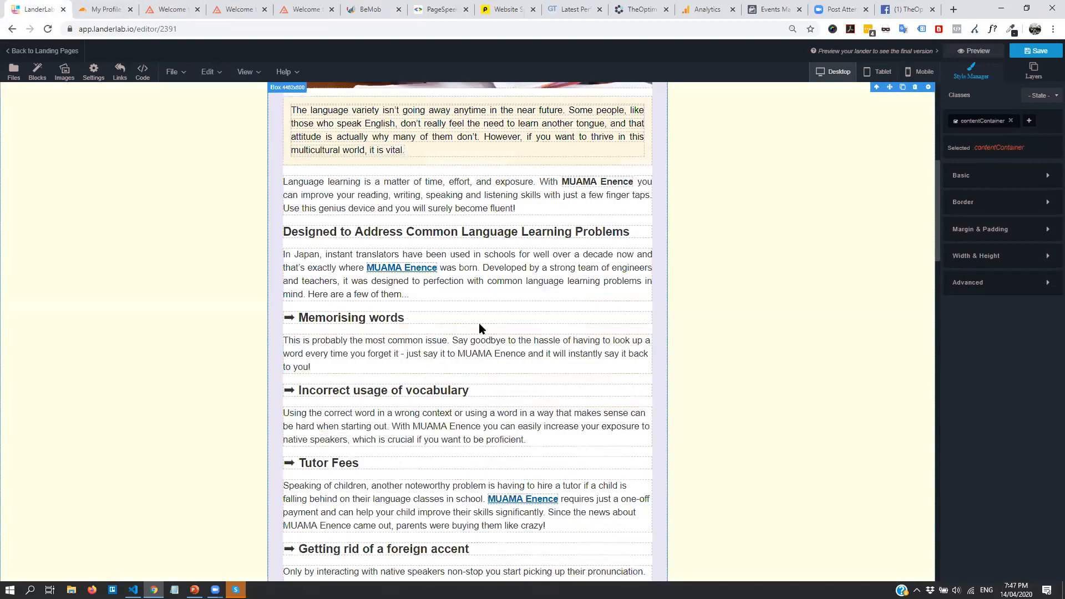
scroll(506, 315, down, 19)
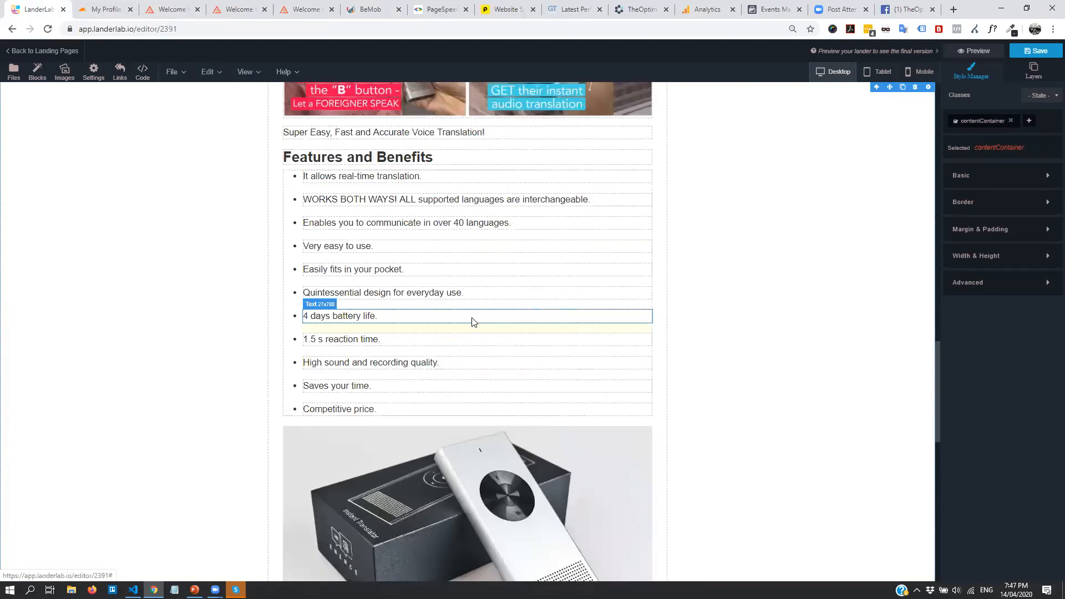
scroll(580, 419, down, 2)
click(579, 419)
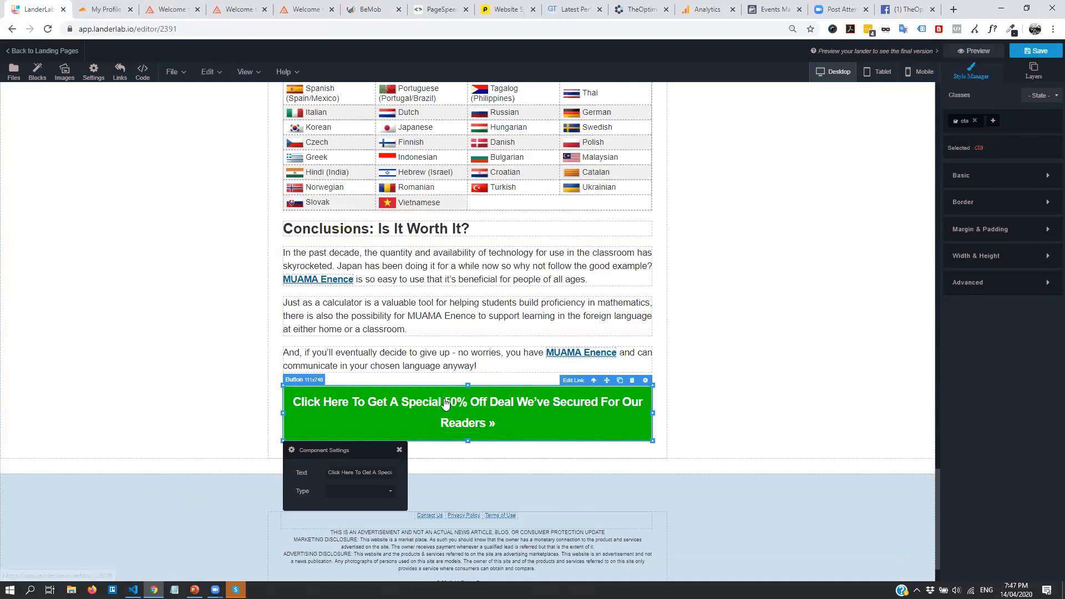
Change the CTA button's background colour to red #cc1a00
click(1023, 177)
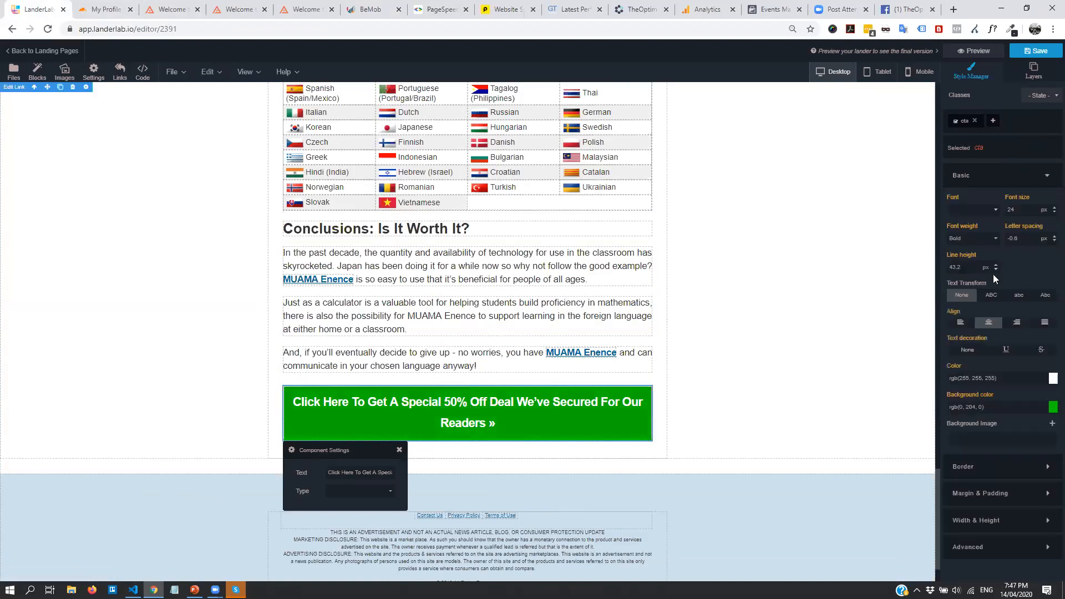
click(1052, 409)
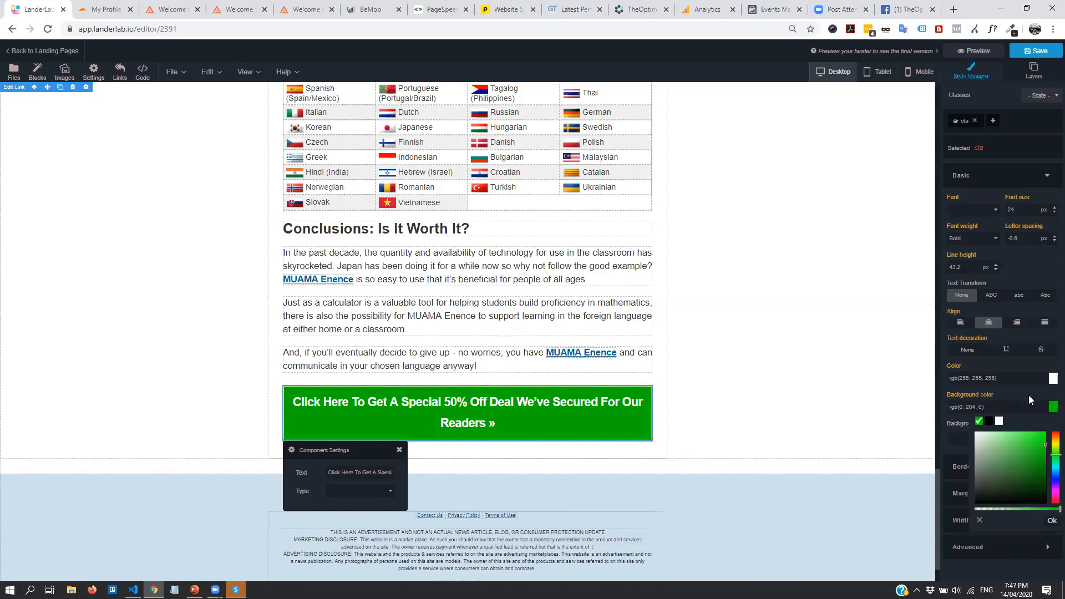
drag(1052, 448, 1051, 433)
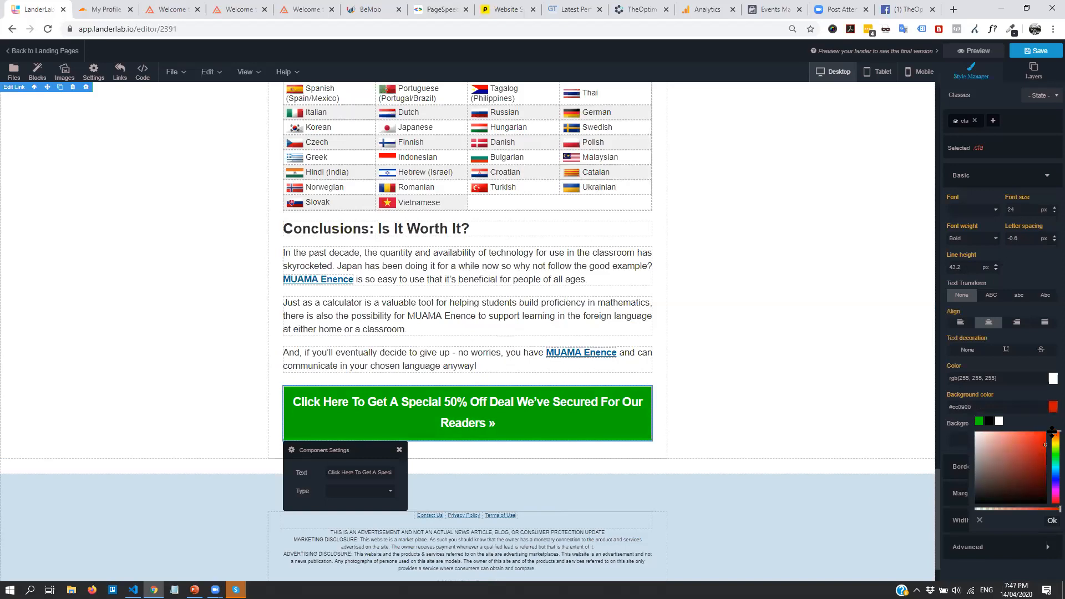
click(1051, 520)
Split the 'Click Here To Get A Special 50% Off Deal' button text onto two lines
click(541, 433)
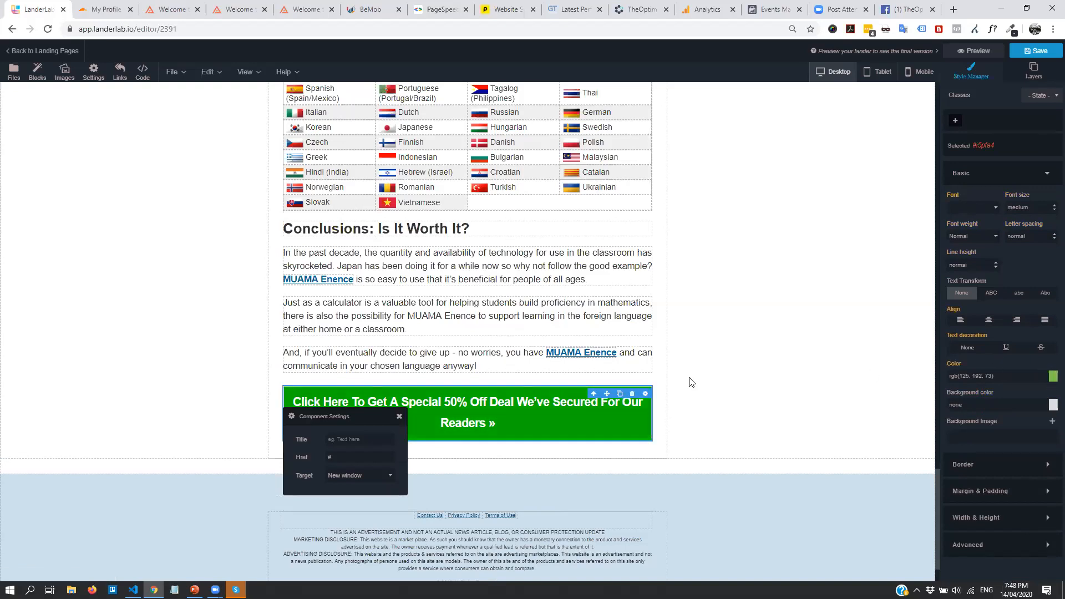
click(614, 447)
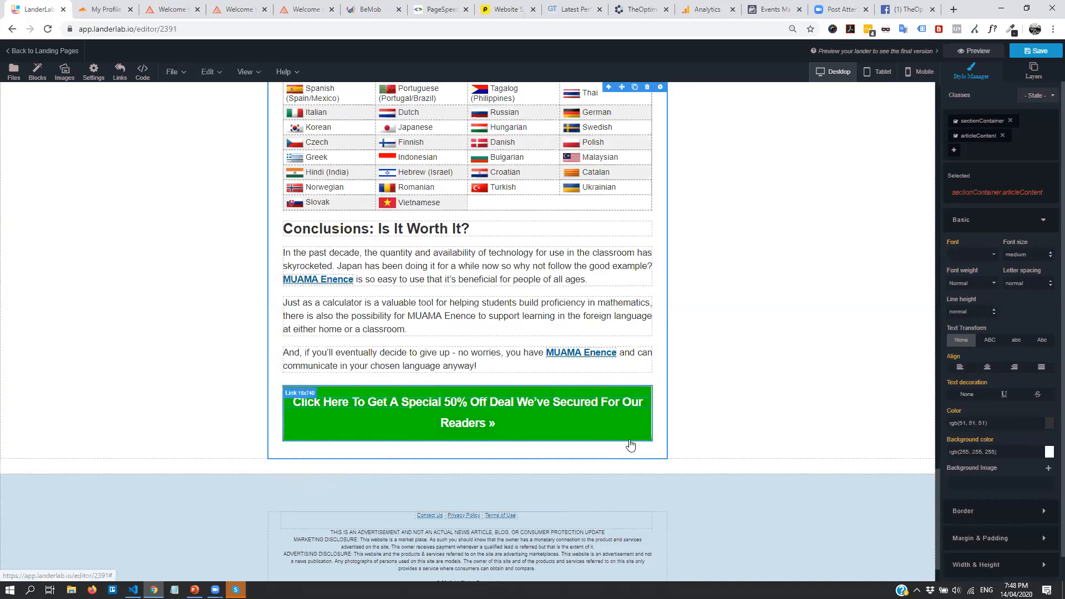
click(630, 433)
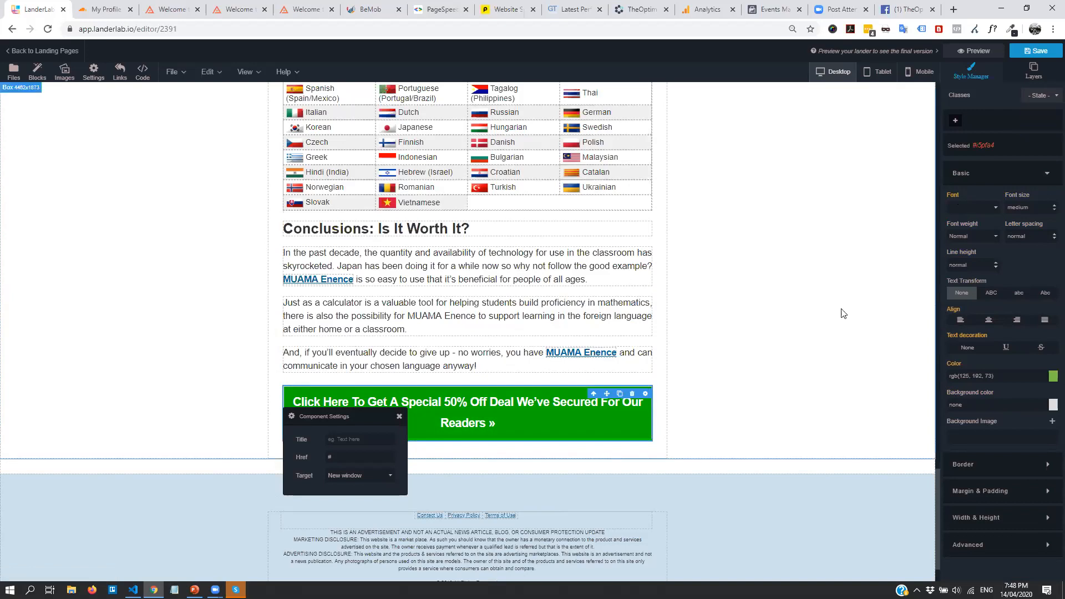
double_click(423, 405)
click(422, 405)
click(366, 403)
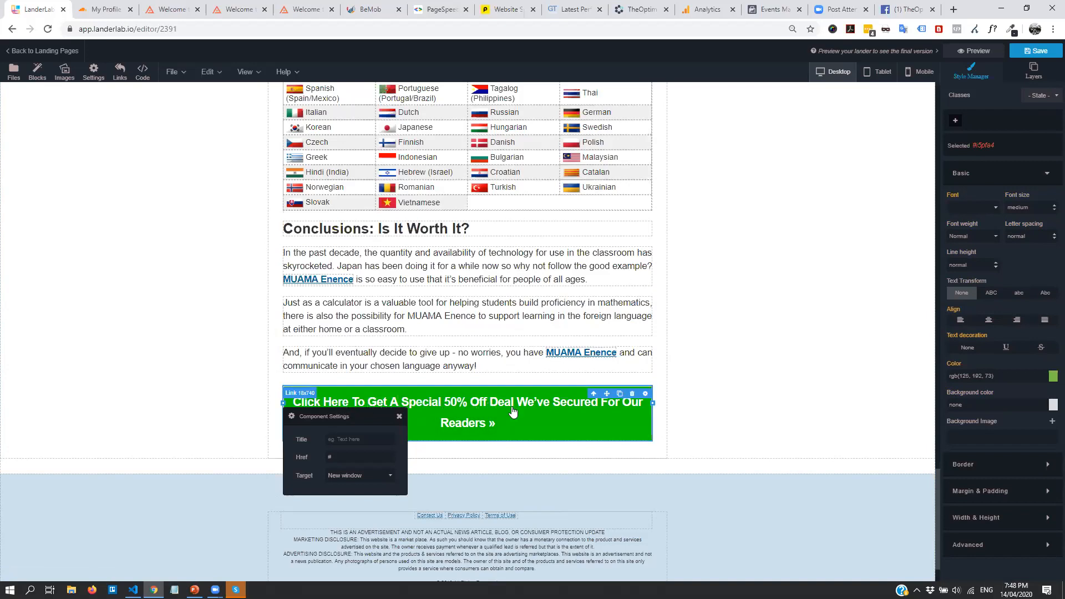
click(488, 405)
click(519, 406)
key(Return)
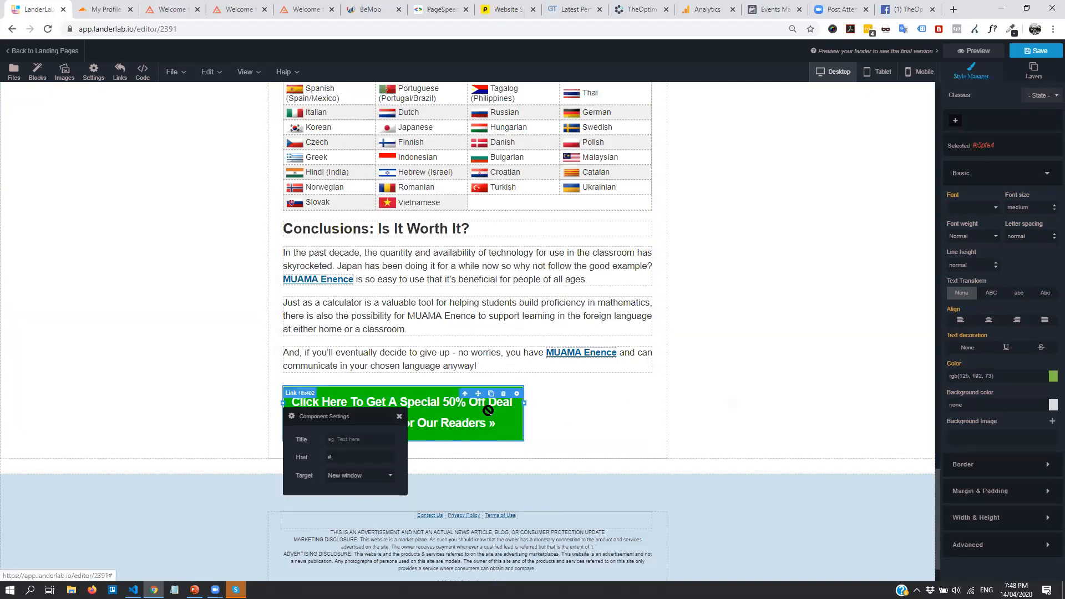
drag(488, 410, 515, 410)
Close the button's link settings, leaving its Href as #
click(520, 419)
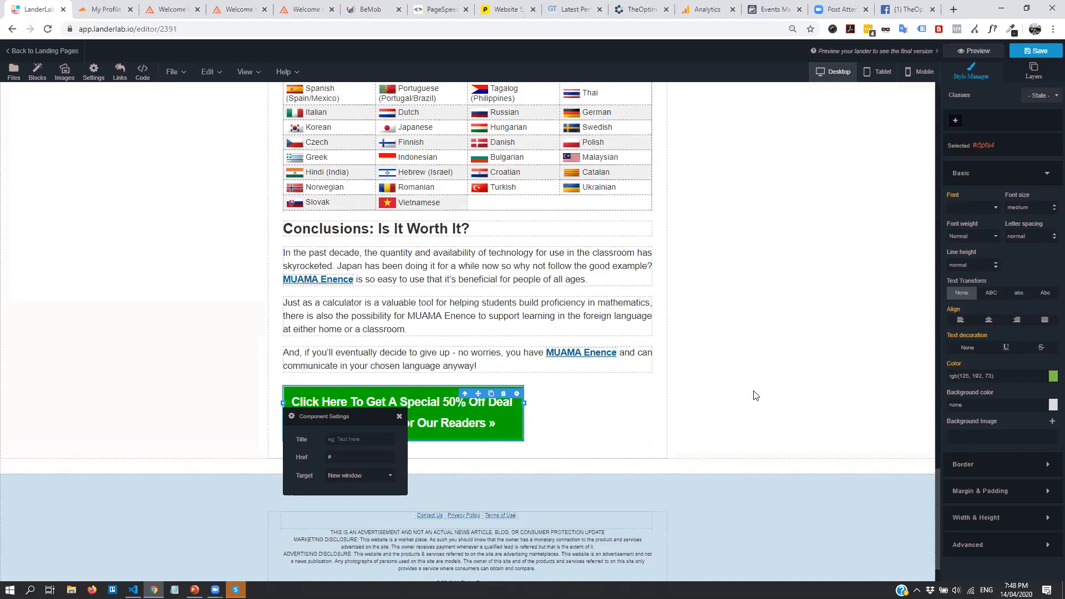
click(571, 390)
scroll(659, 392, up, 20)
scroll(477, 349, down, 7)
scroll(475, 347, up, 1)
scroll(431, 395, down, 2)
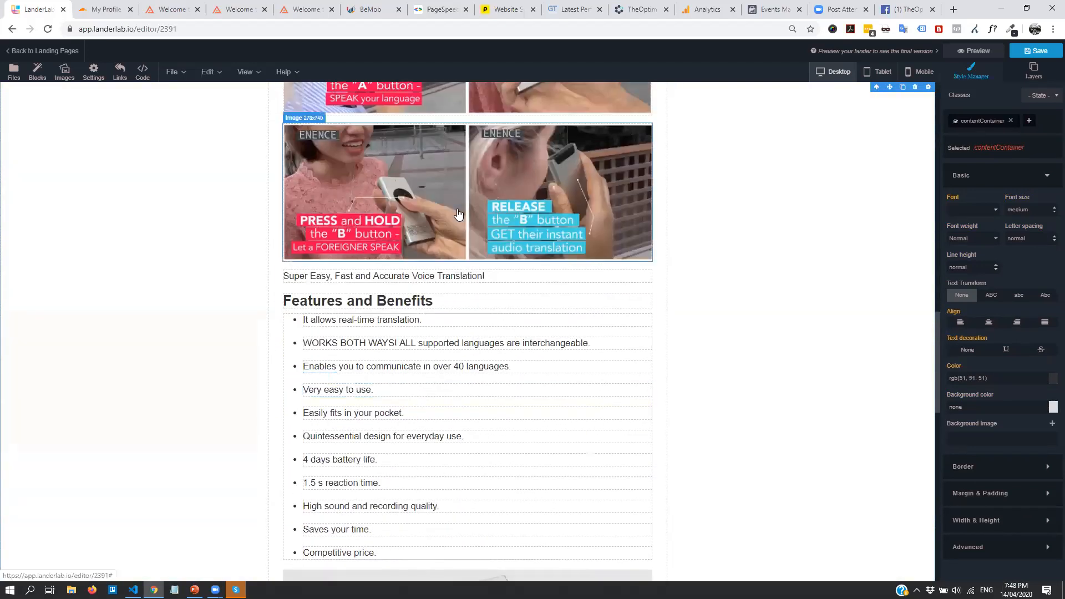
scroll(458, 214, up, 13)
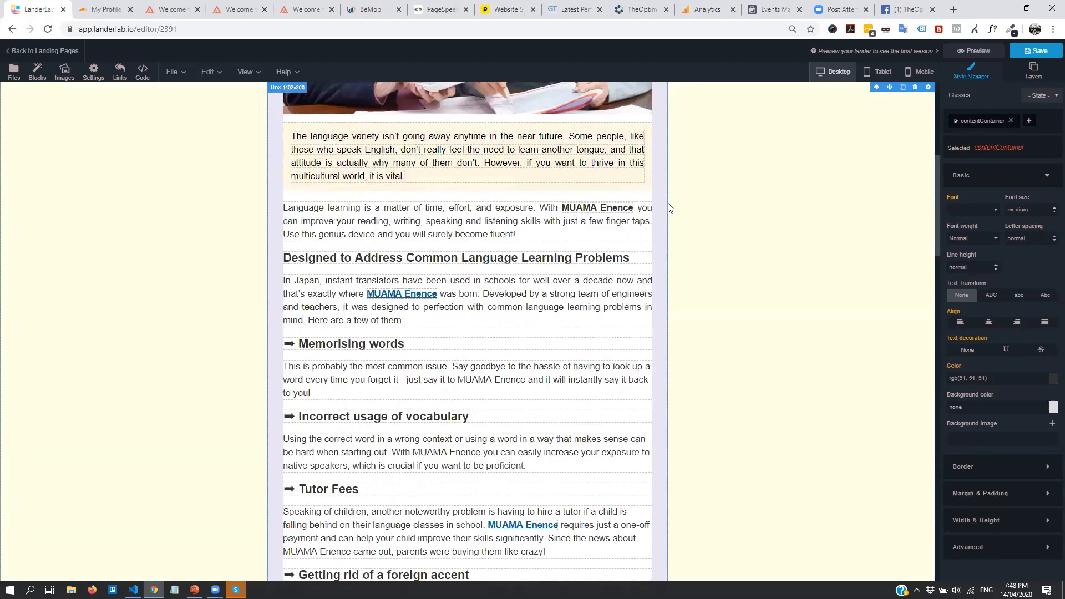
scroll(667, 203, up, 4)
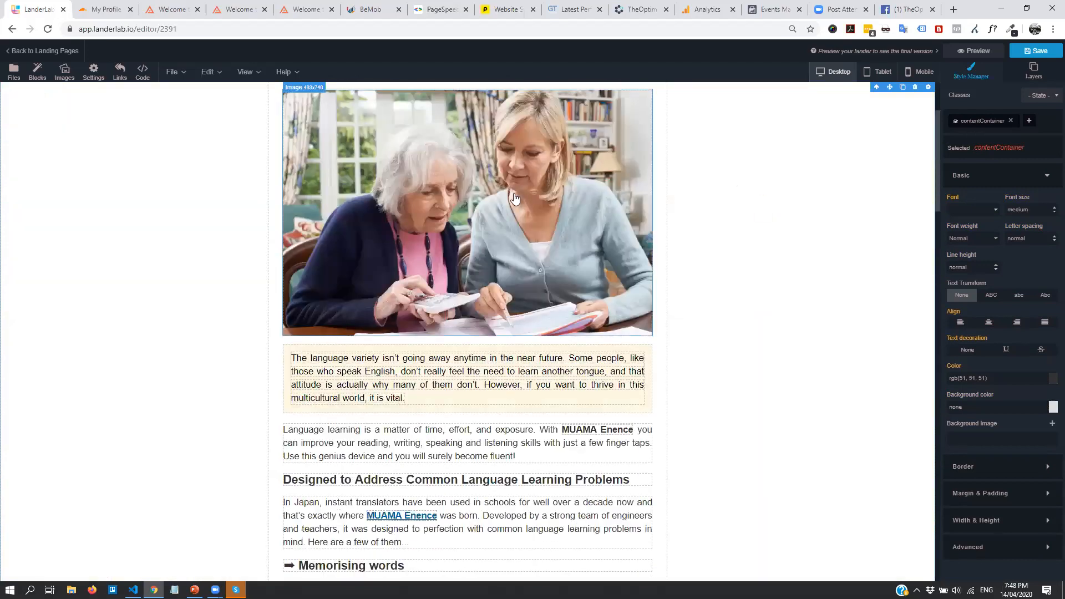
click(37, 72)
scroll(825, 392, down, 4)
scroll(825, 393, up, 2)
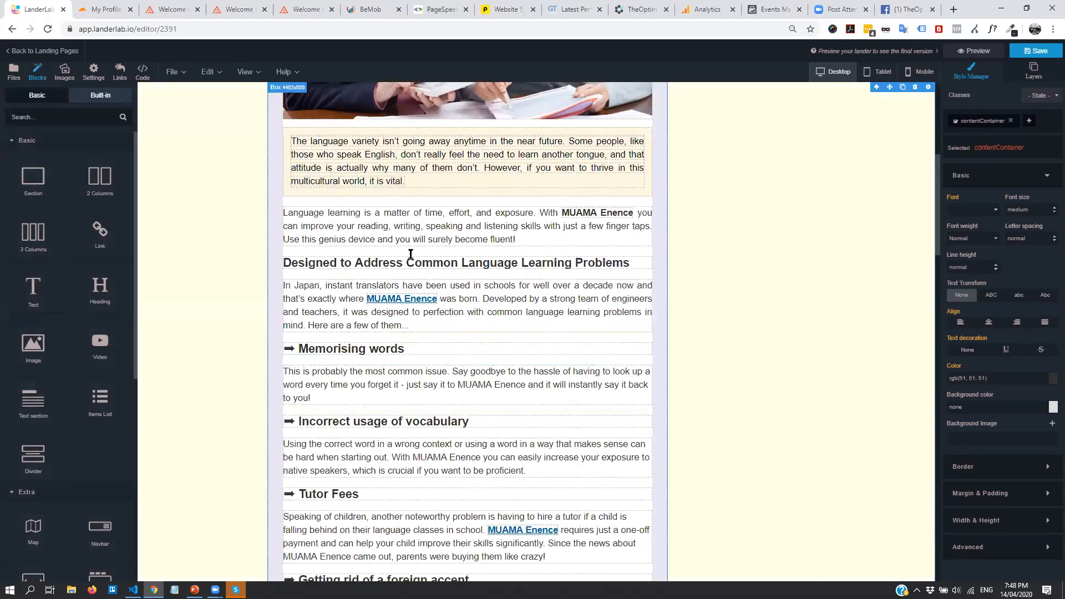
drag(124, 189, 465, 509)
scroll(510, 309, down, 10)
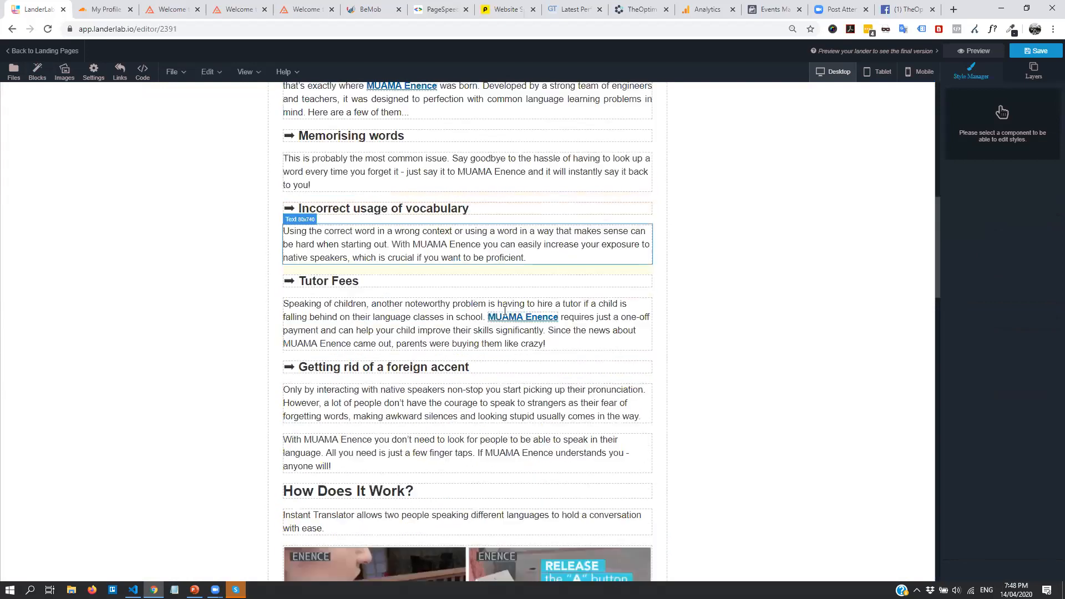
scroll(510, 309, down, 20)
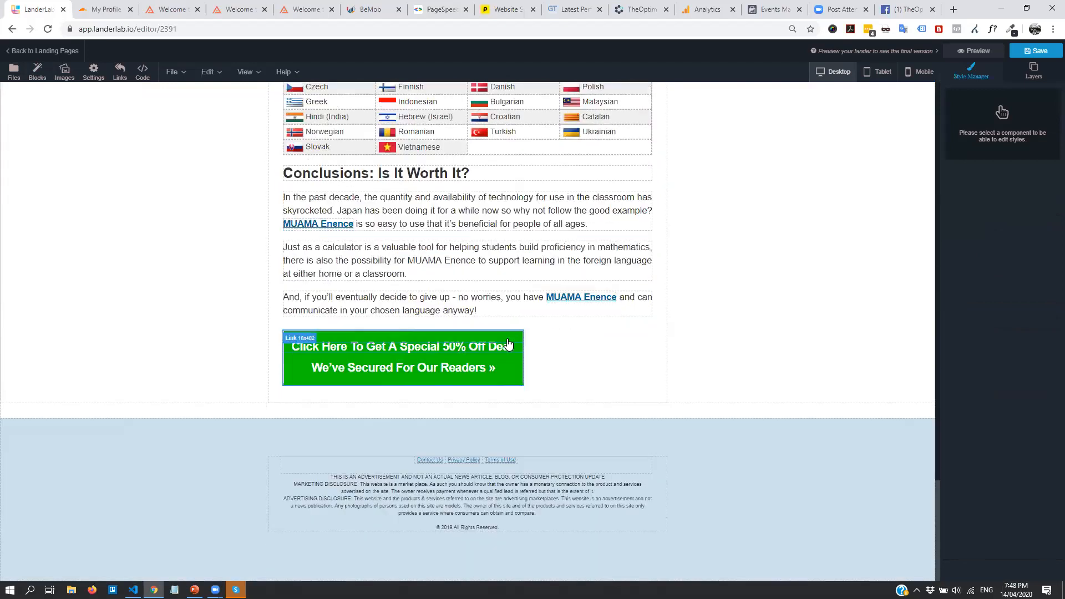
click(38, 71)
drag(97, 183, 438, 409)
scroll(701, 368, up, 20)
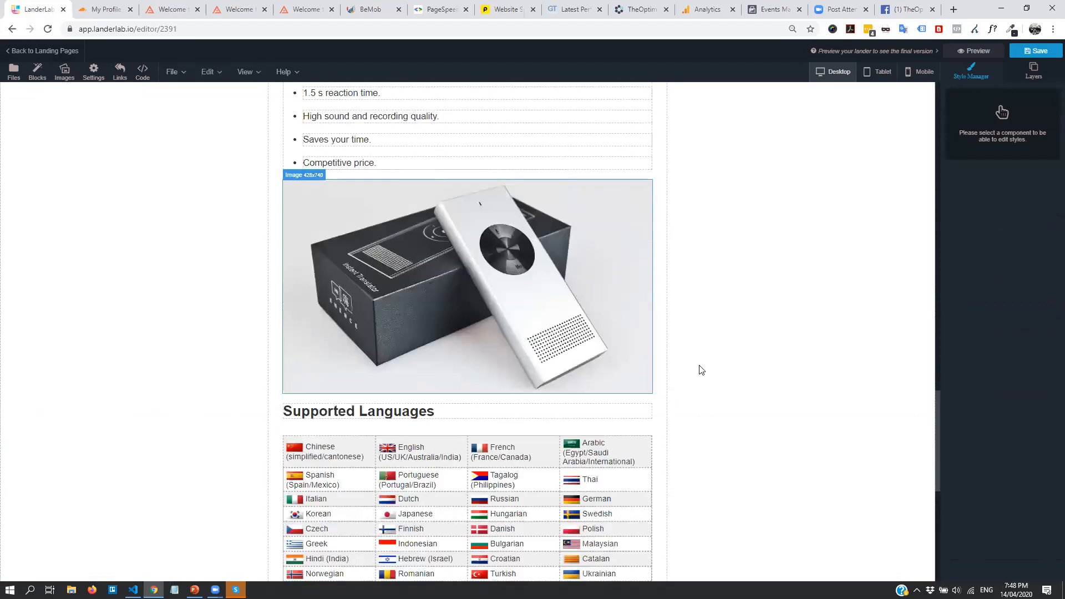
click(37, 71)
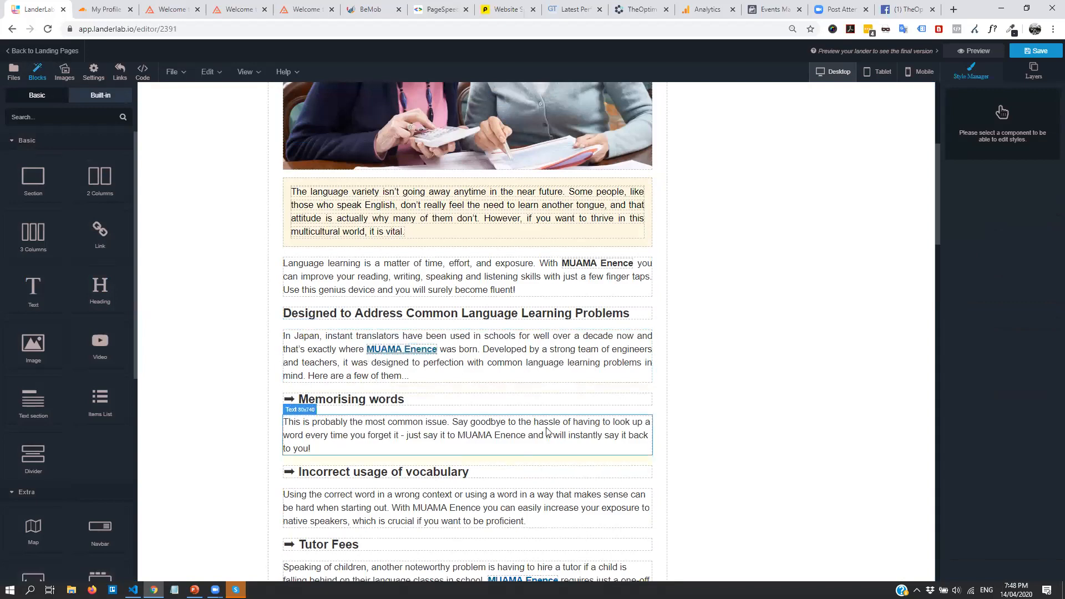
scroll(551, 415, up, 5)
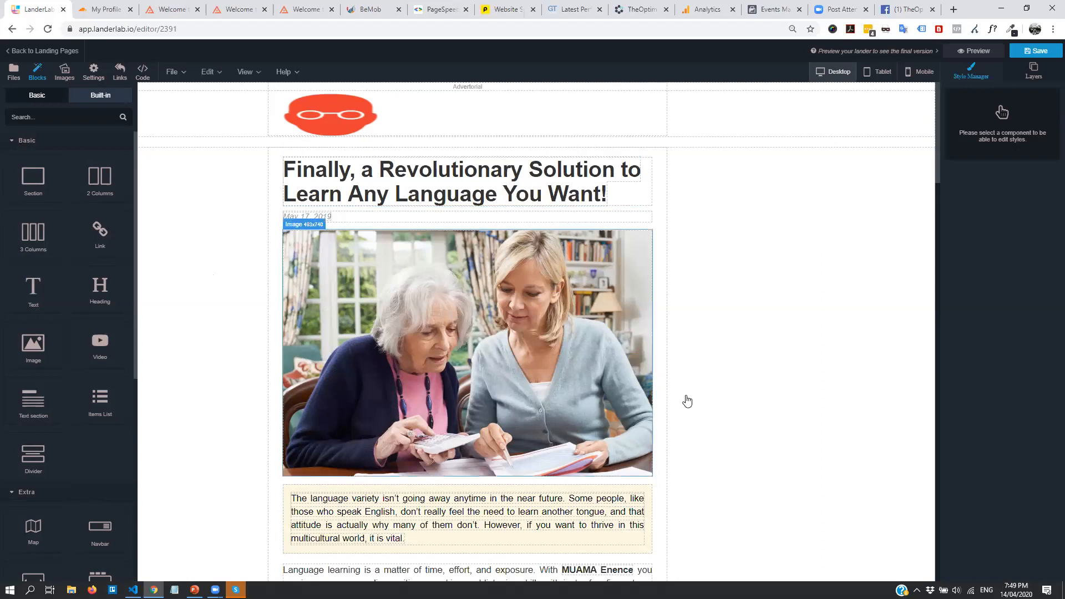
Review the lander's HTML and CSS code, then return to the landing pages list without saving
click(613, 234)
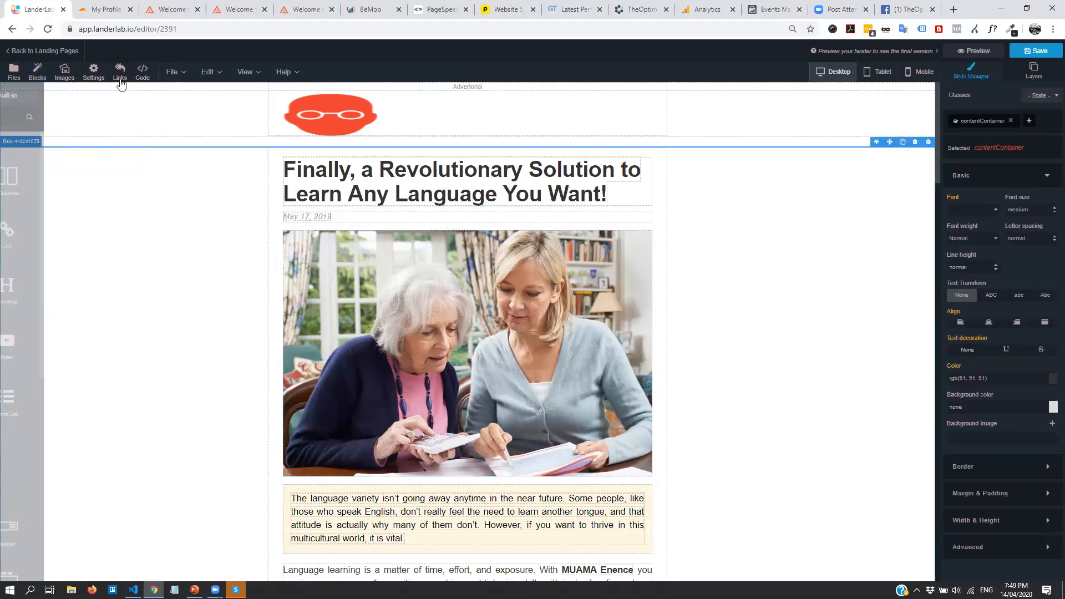
click(143, 72)
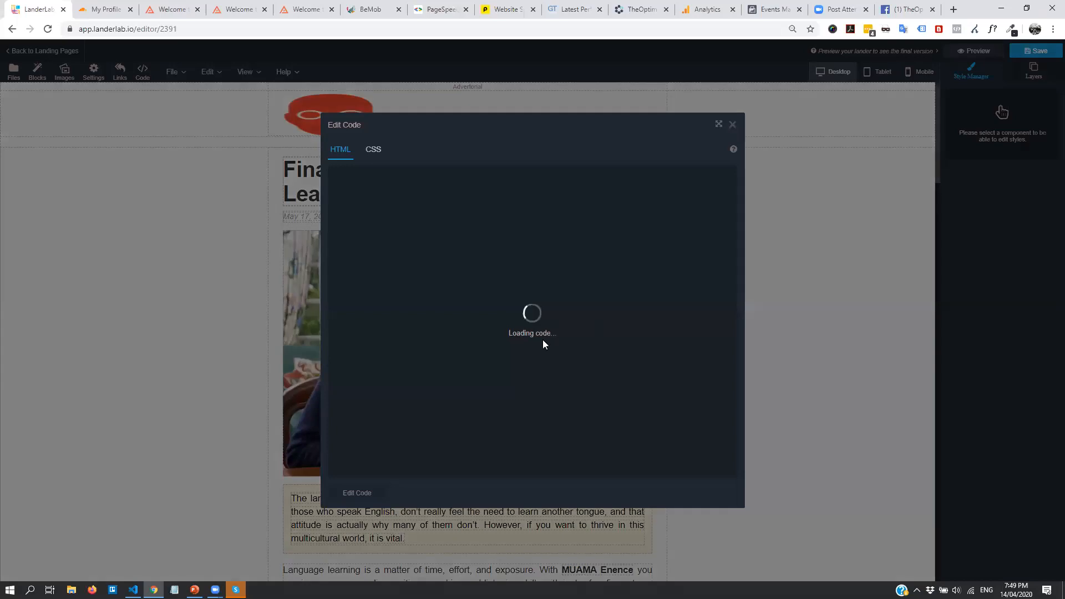
scroll(563, 333, down, 10)
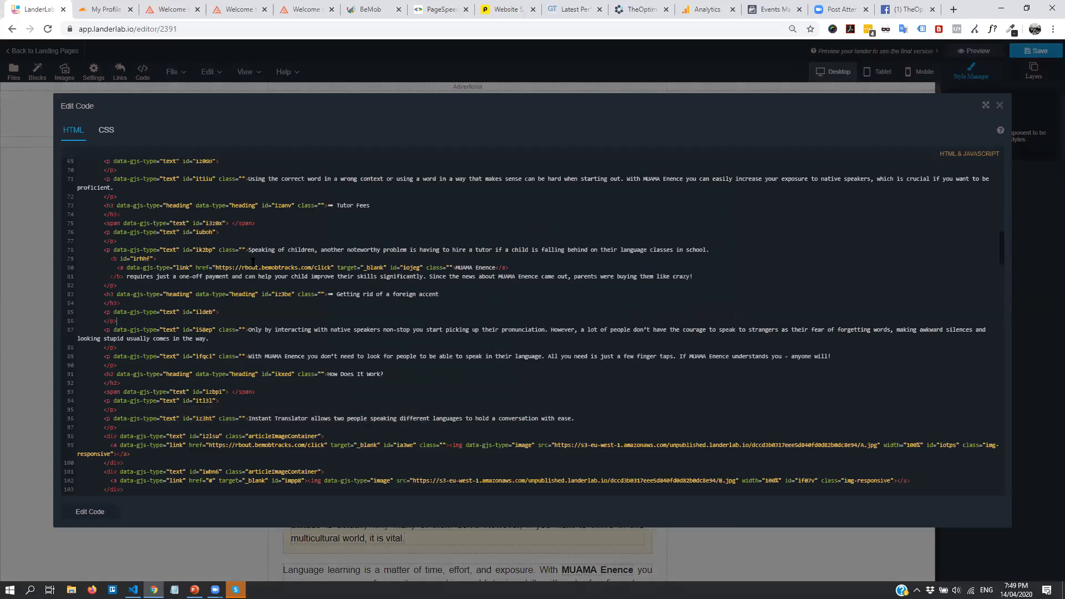
scroll(253, 291, up, 3)
scroll(252, 291, up, 11)
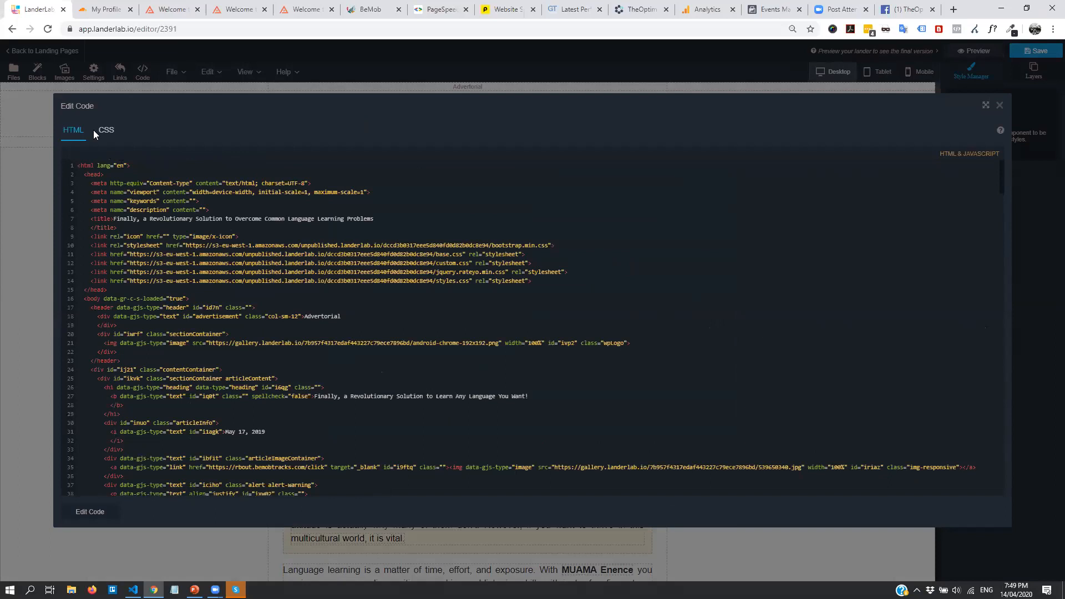
click(103, 131)
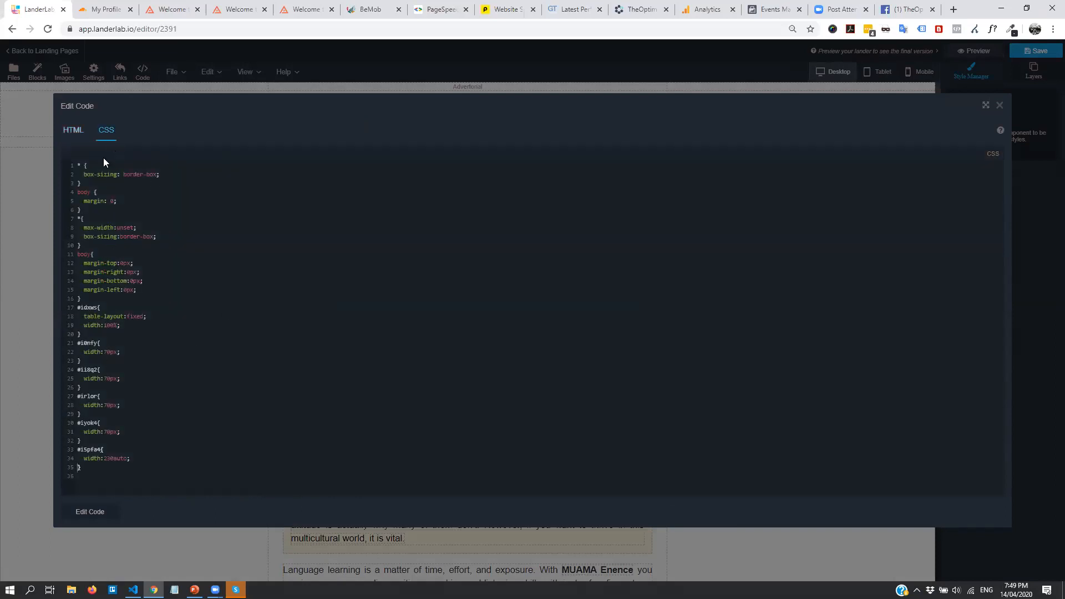
click(132, 81)
click(19, 51)
click(583, 95)
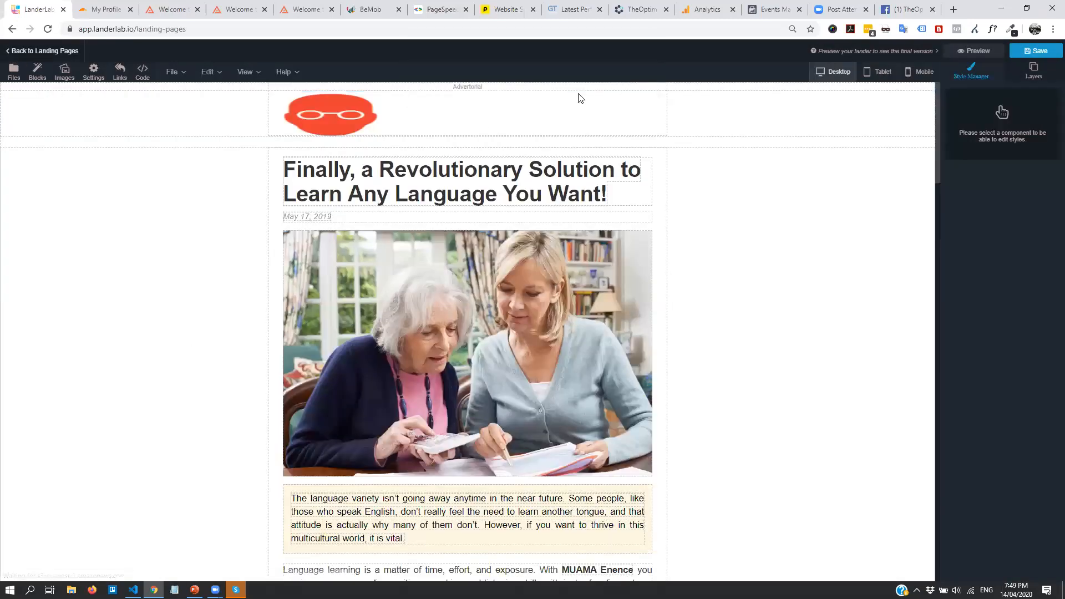
Open the Finance Example lander in the editor and check where the free quotes button leads
scroll(836, 335, down, 3)
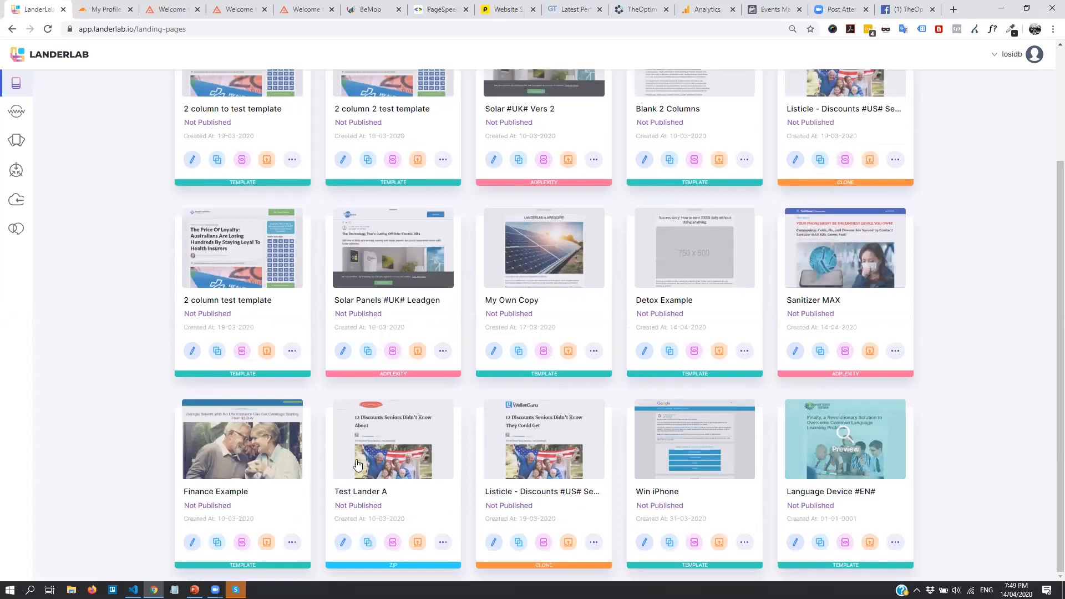
scroll(339, 333, up, 3)
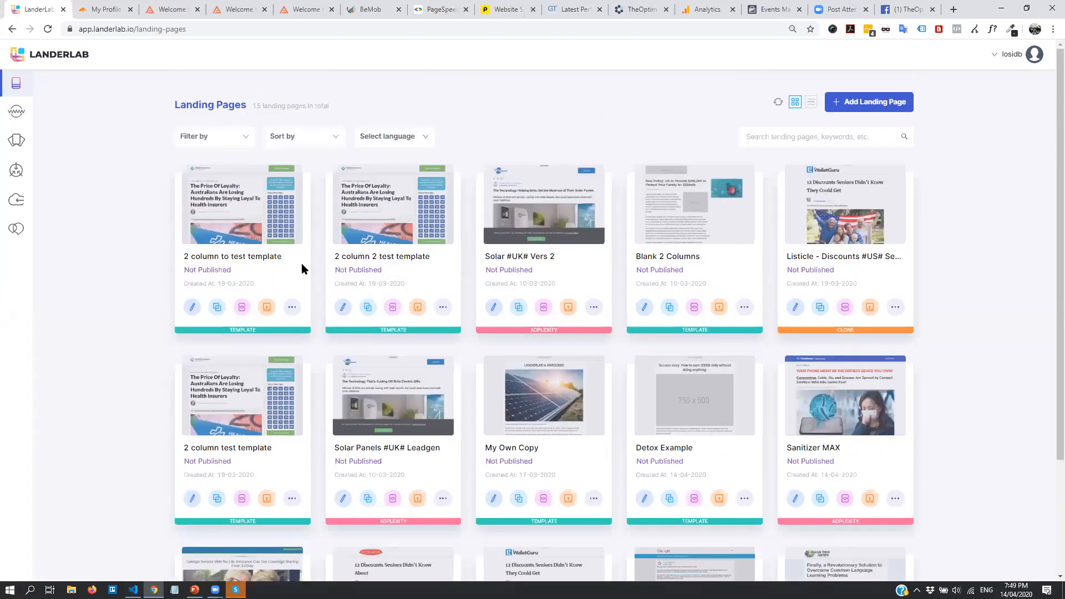
scroll(302, 264, down, 3)
click(242, 542)
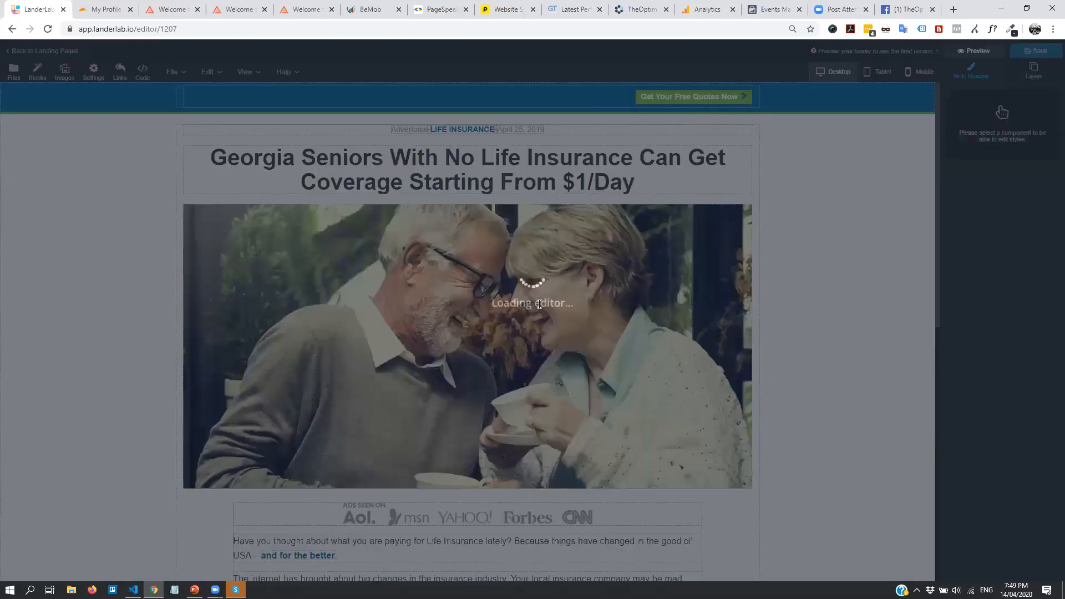
scroll(586, 298, down, 3)
scroll(586, 301, down, 5)
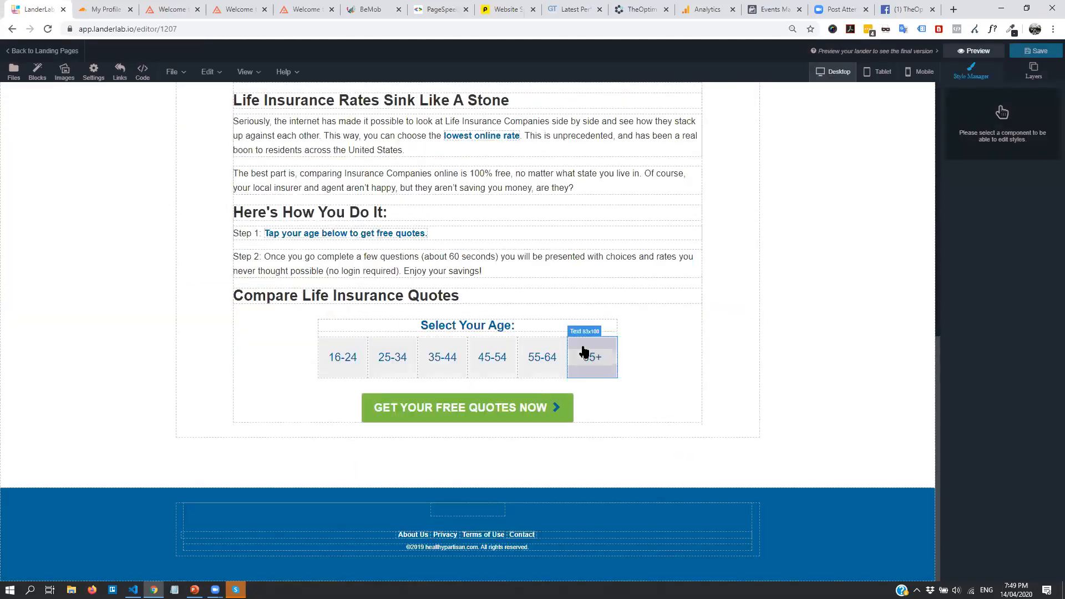
click(572, 411)
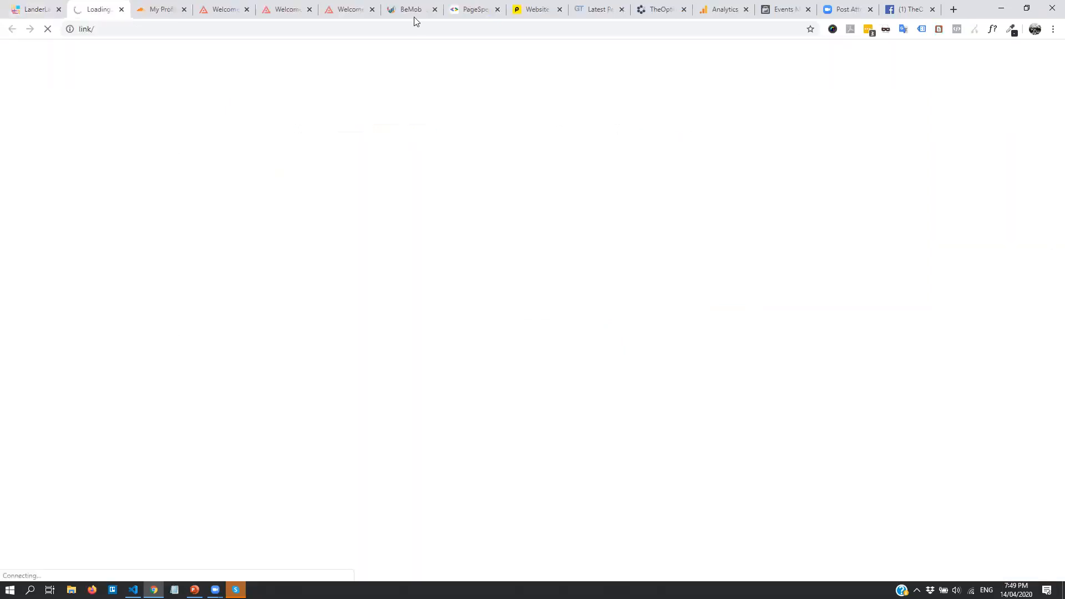
click(122, 10)
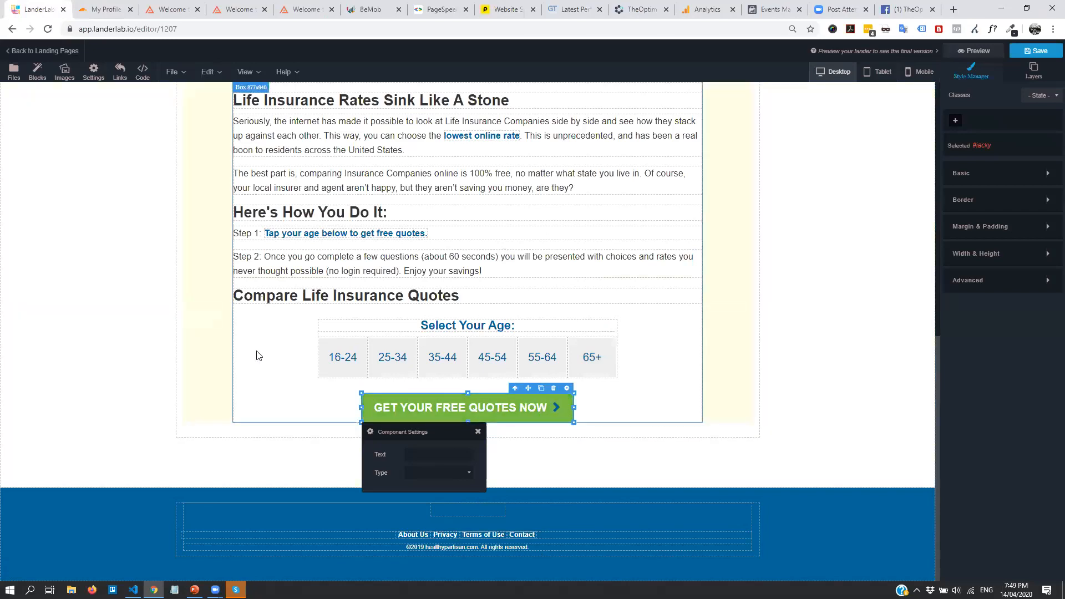
Set the 'lowest online rate' link's Href to the BeMob click URL
click(522, 269)
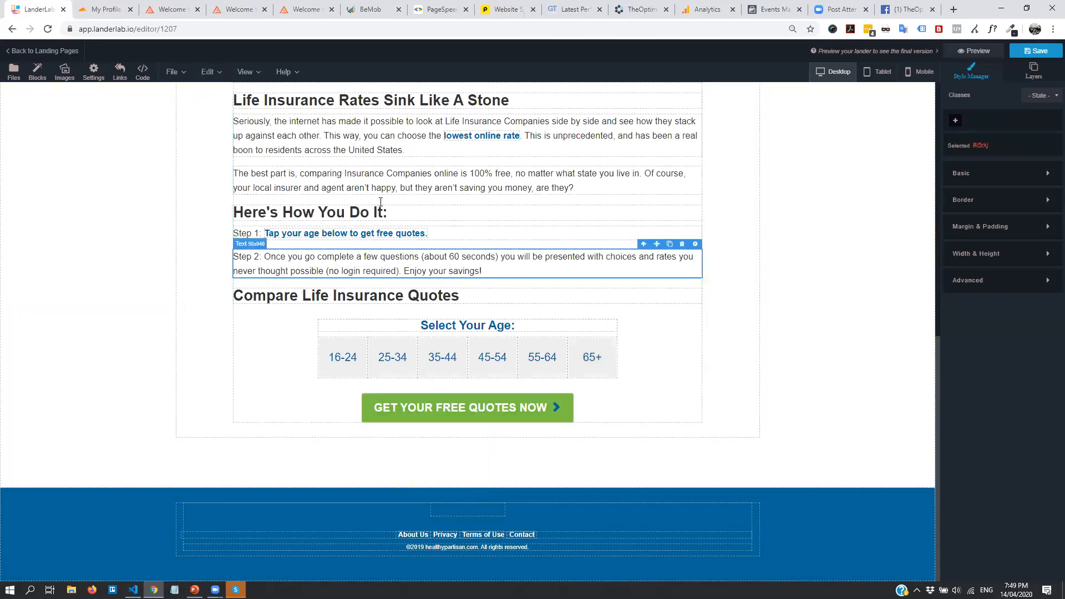
click(315, 91)
click(332, 101)
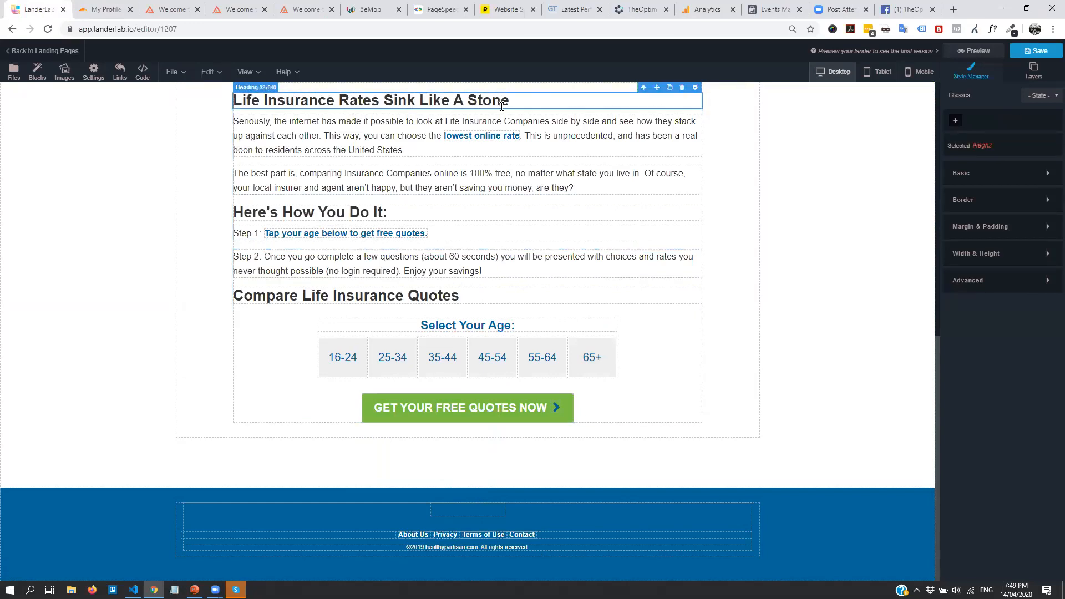
click(253, 116)
click(491, 138)
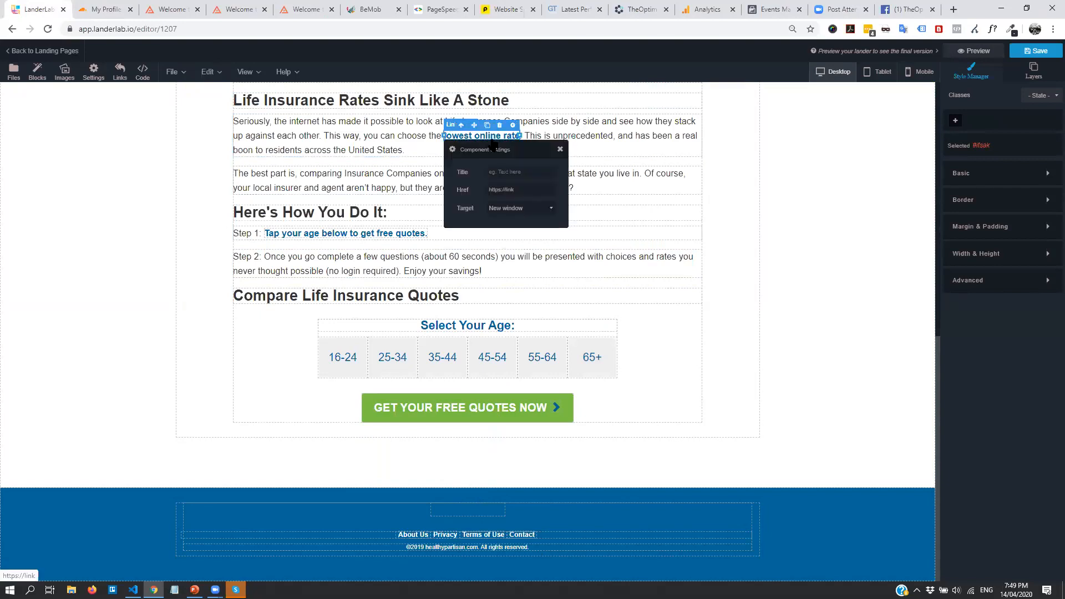
click(528, 192)
key(ctrl+v)
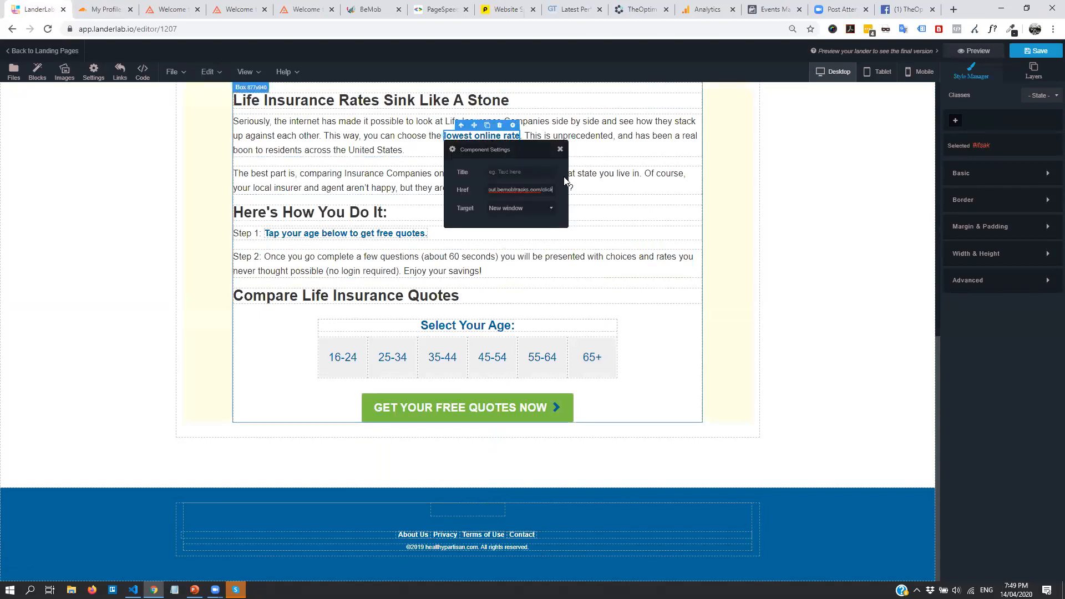
click(756, 229)
Replace the Step 1 'Tap your age' link's placeholder Href with the BeMob click URL
click(297, 232)
click(294, 232)
drag(355, 287, 282, 293)
key(ctrl+v)
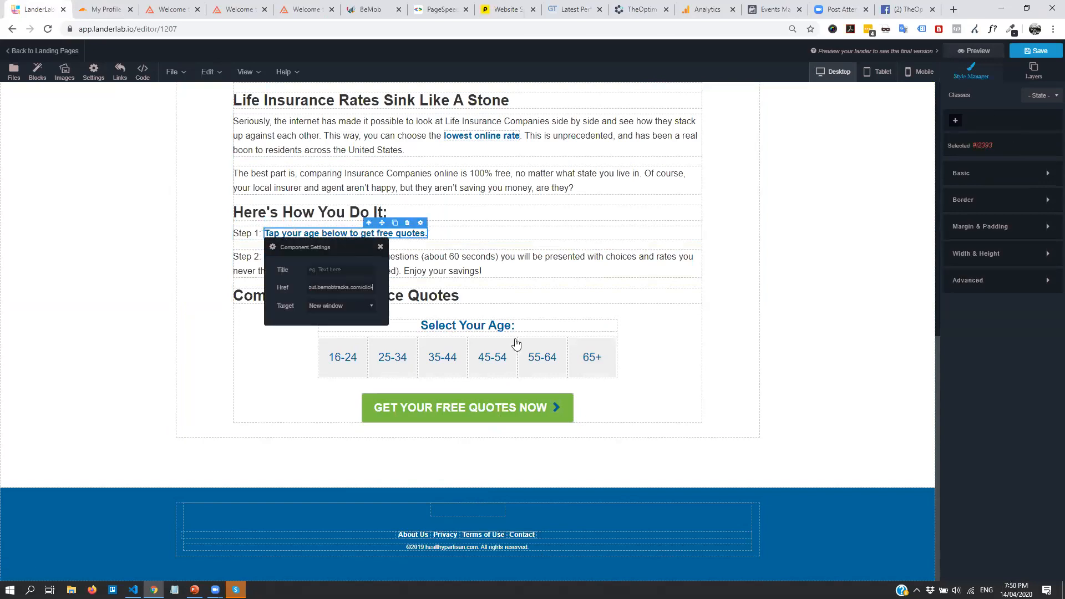
click(392, 389)
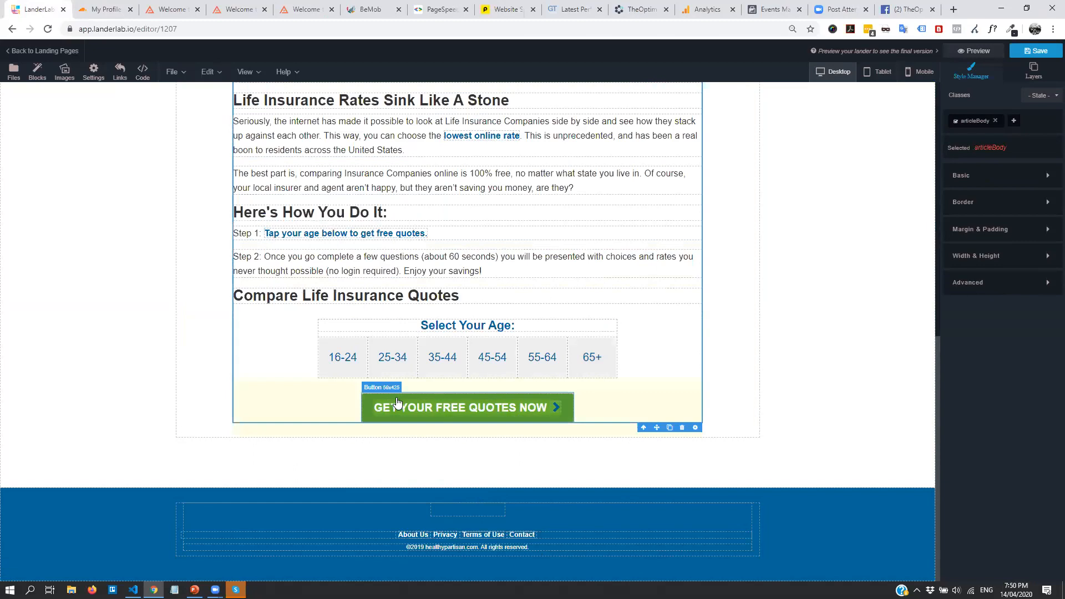
double_click(407, 402)
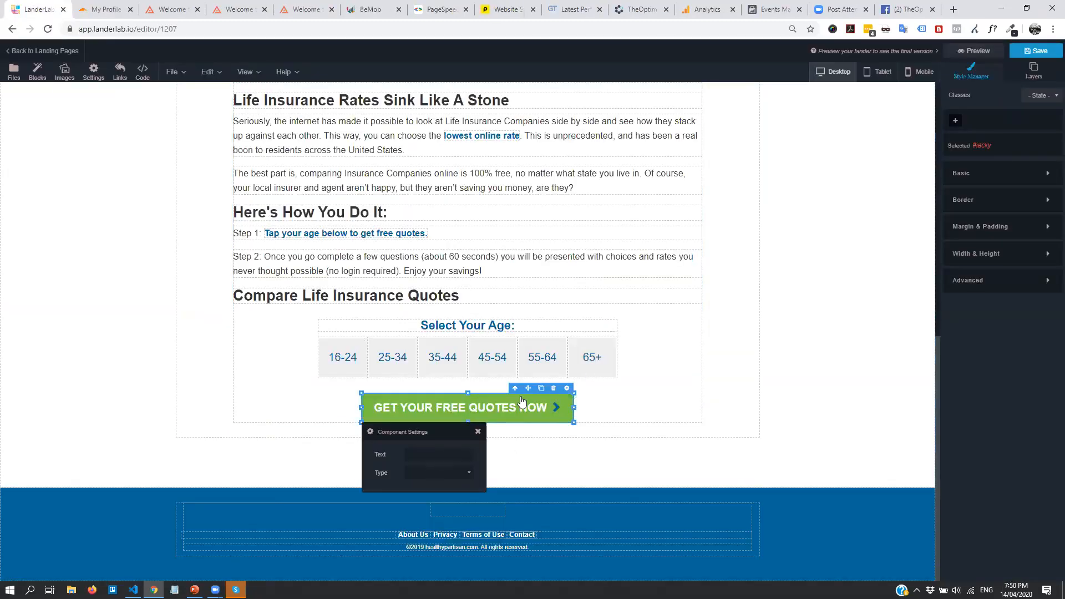
Link the hero image to the BeMob click URL
scroll(721, 395, up, 8)
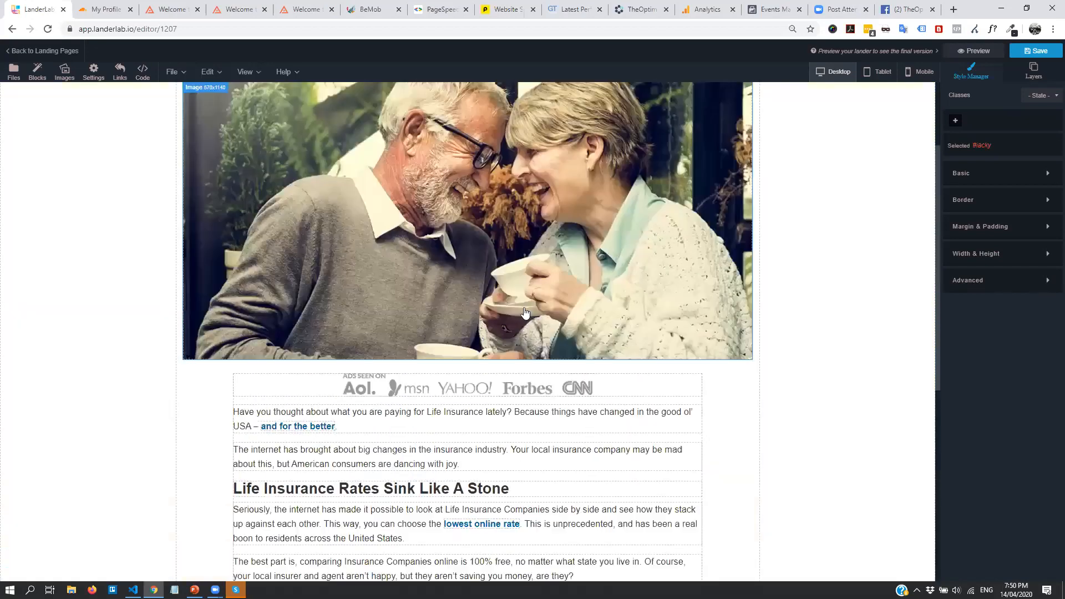
click(589, 138)
click(635, 125)
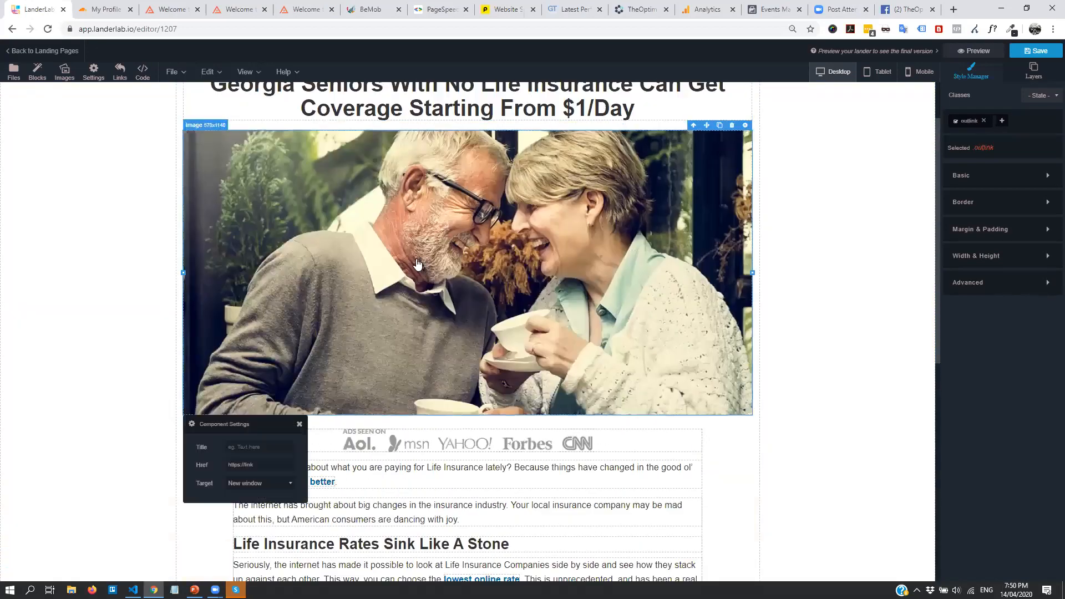
key(ctrl+v)
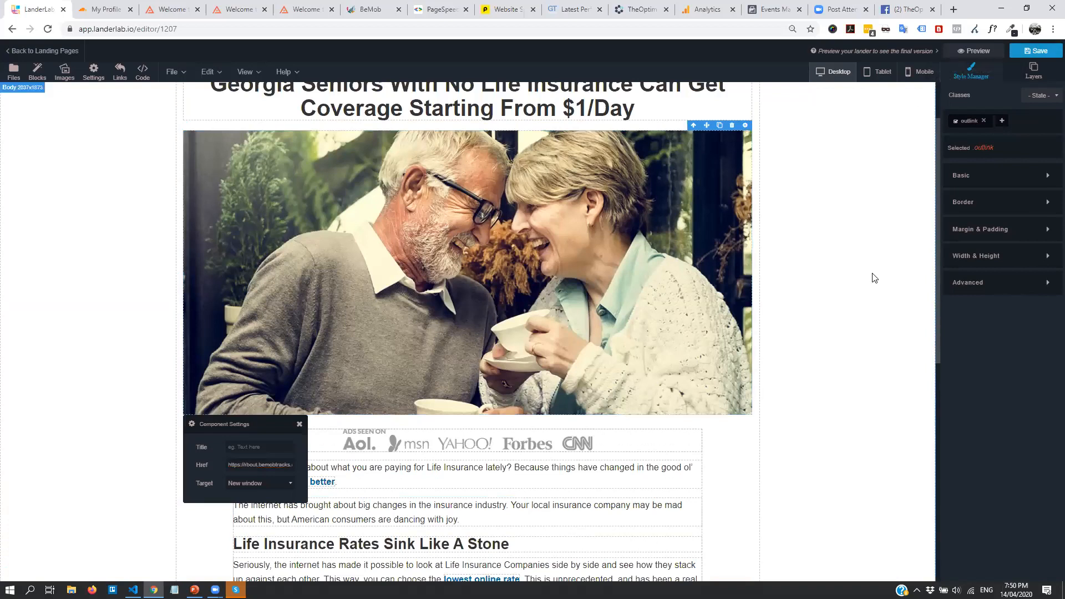
click(645, 342)
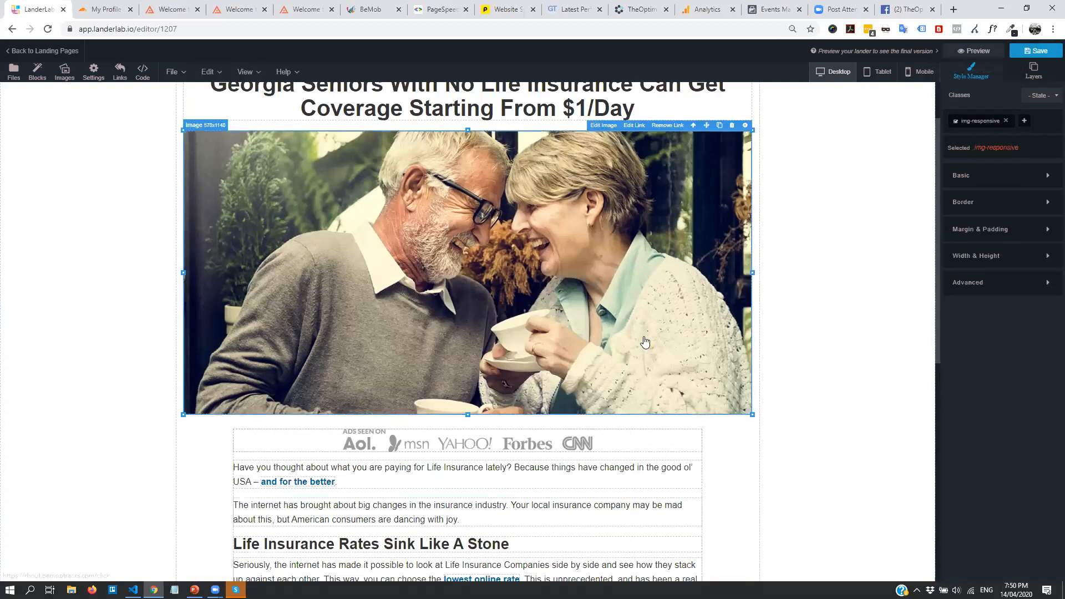
Swap the hero image for the second gallery photo and widen it to fill the column
click(604, 126)
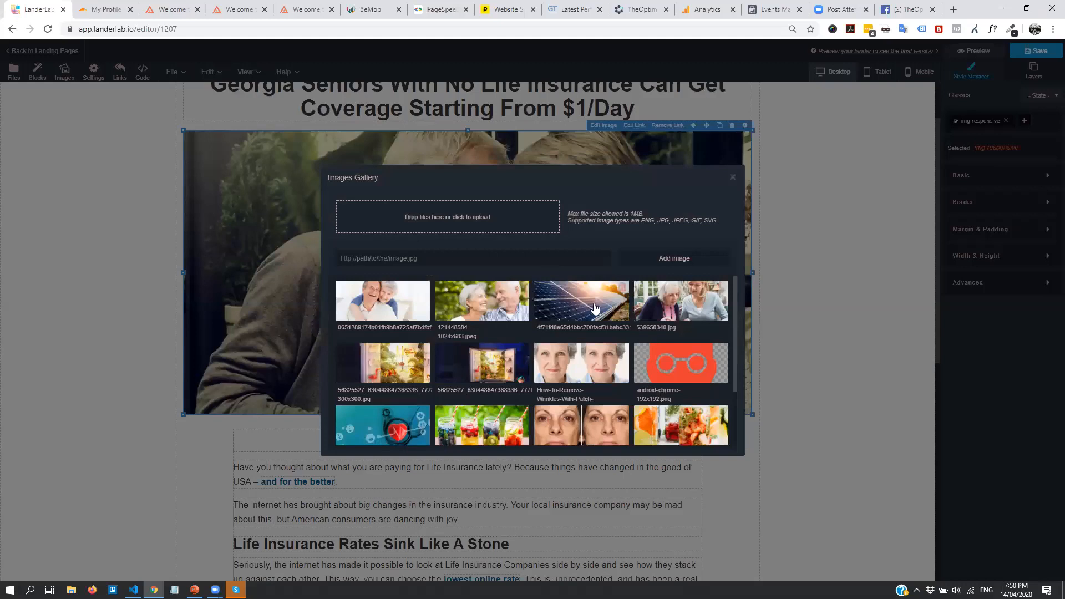
click(486, 309)
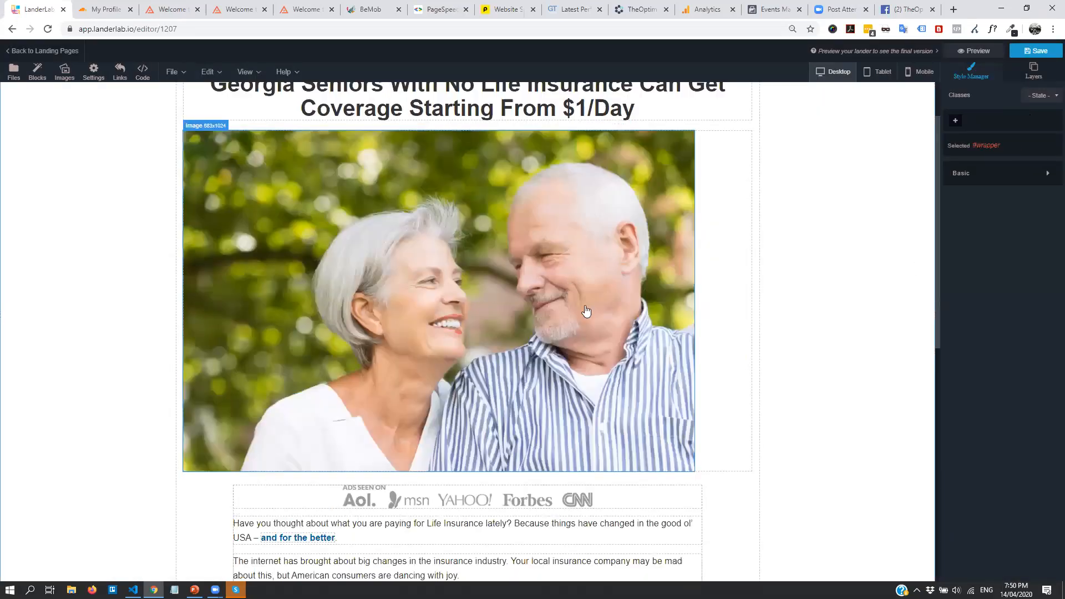
scroll(610, 333, up, 2)
drag(693, 375, 754, 376)
scroll(801, 309, down, 6)
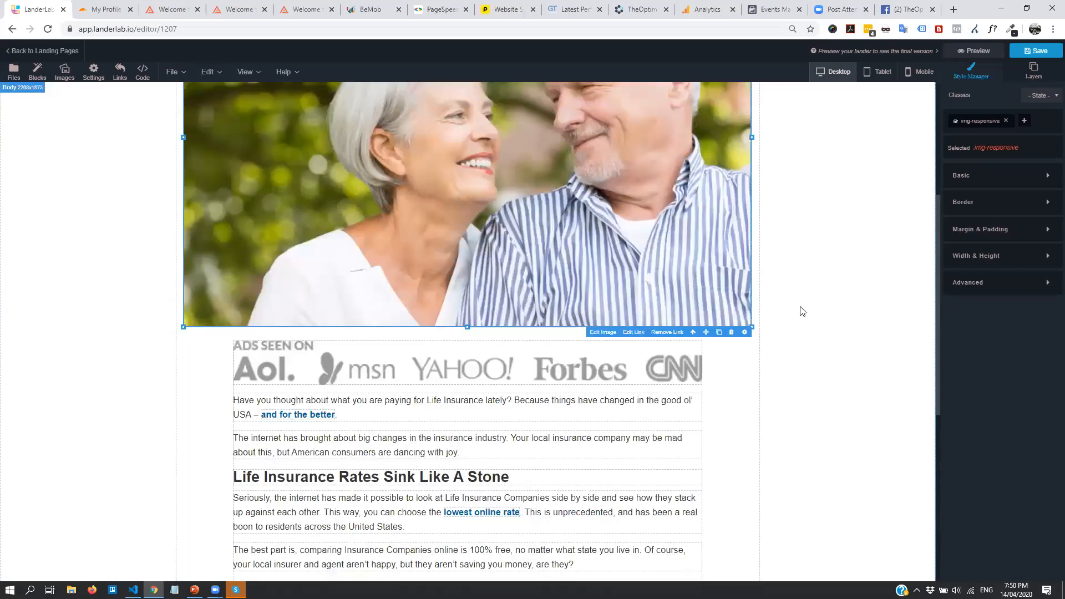
scroll(657, 326, up, 5)
scroll(657, 327, down, 2)
scroll(611, 250, up, 3)
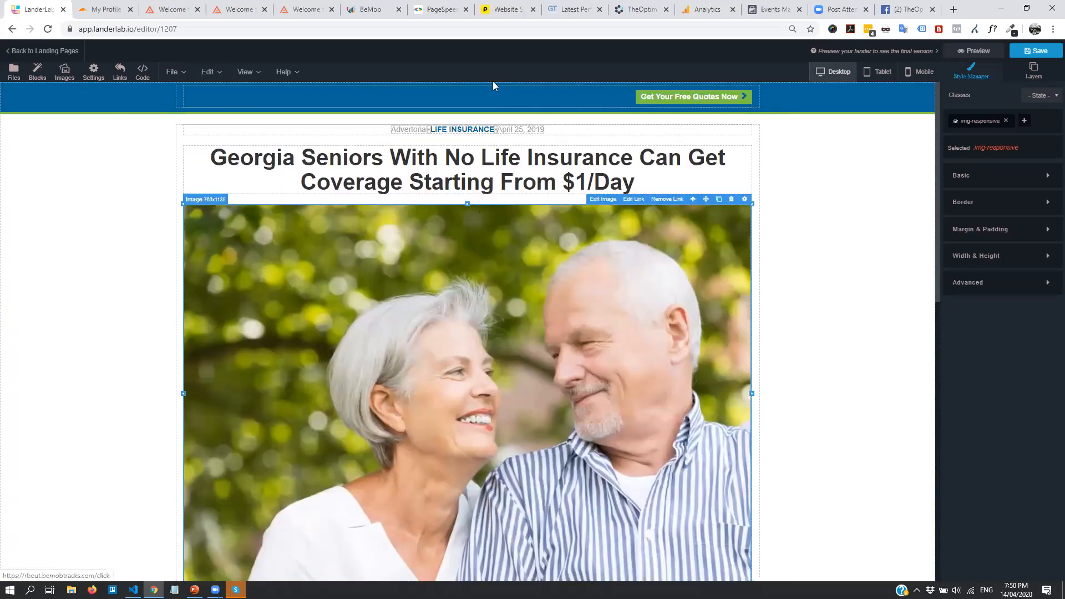
Change the 'Advertorial' label's font size to 15 px in the Basic style settings
click(413, 131)
double_click(413, 131)
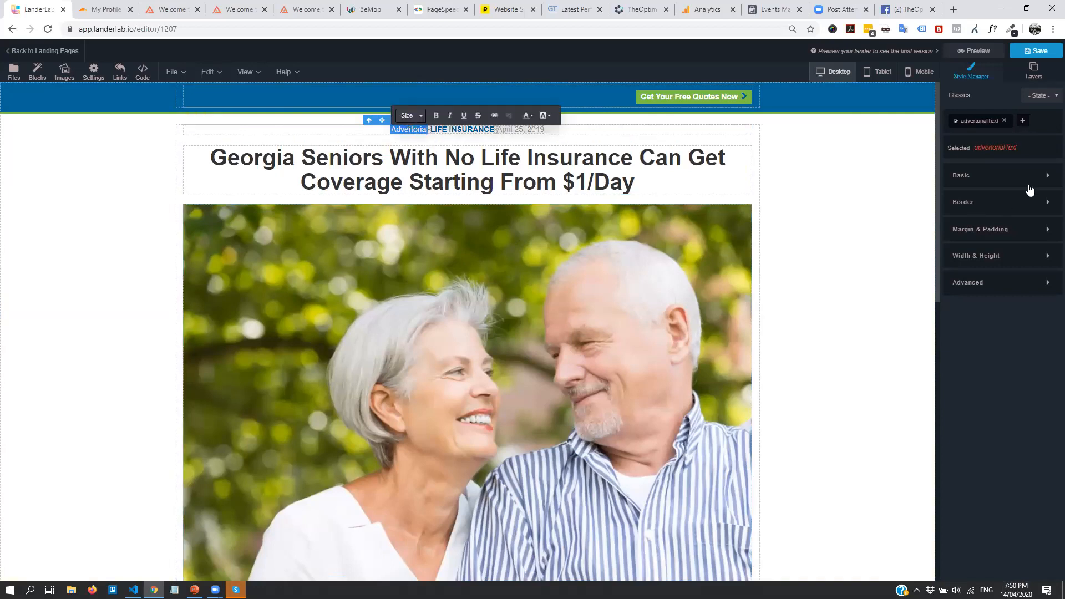
click(1031, 177)
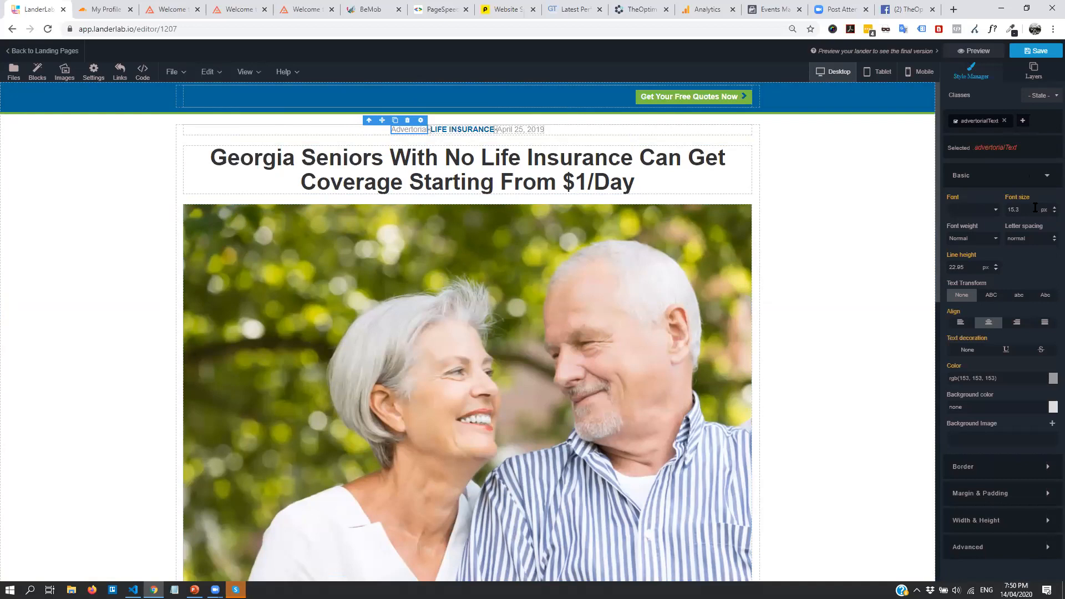
click(1054, 211)
click(1054, 211)
click(1054, 211)
click(1053, 207)
click(1053, 207)
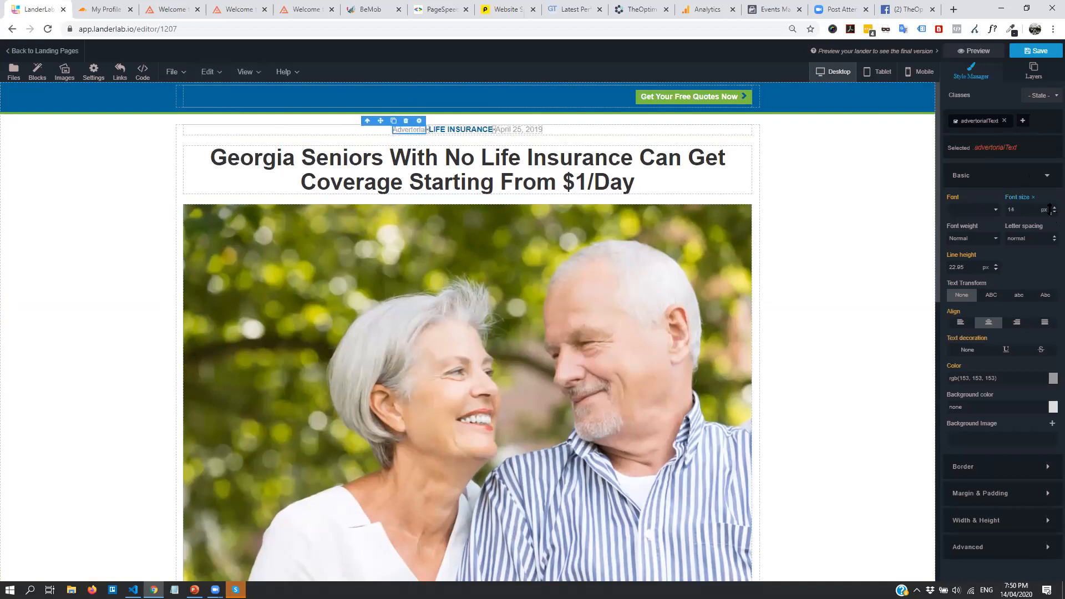
click(1053, 207)
drag(971, 267, 936, 272)
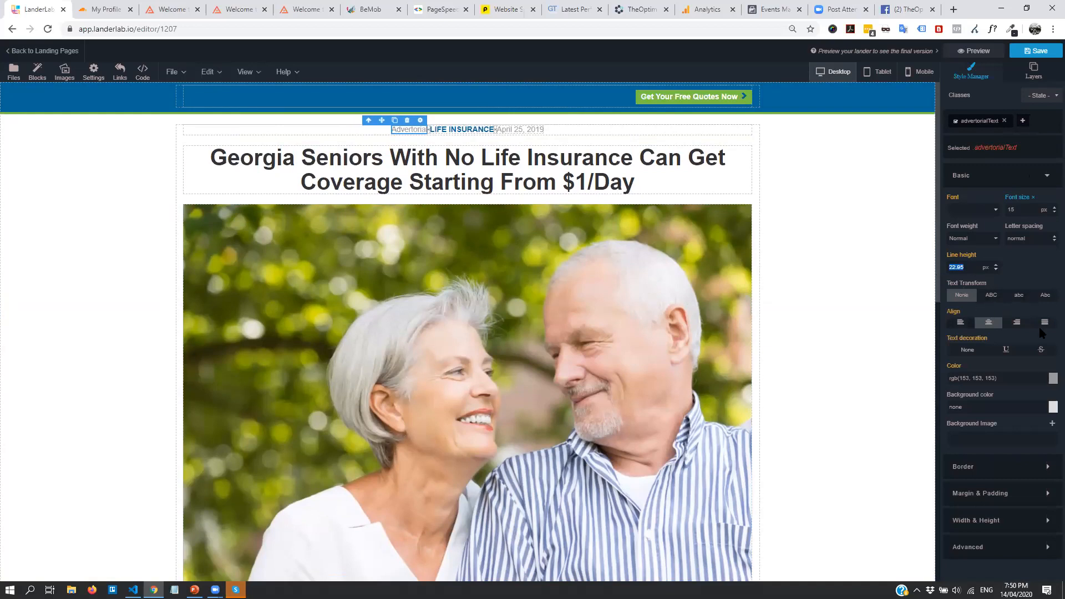
drag(984, 413, 899, 416)
click(886, 273)
scroll(785, 229, down, 3)
scroll(782, 225, up, 3)
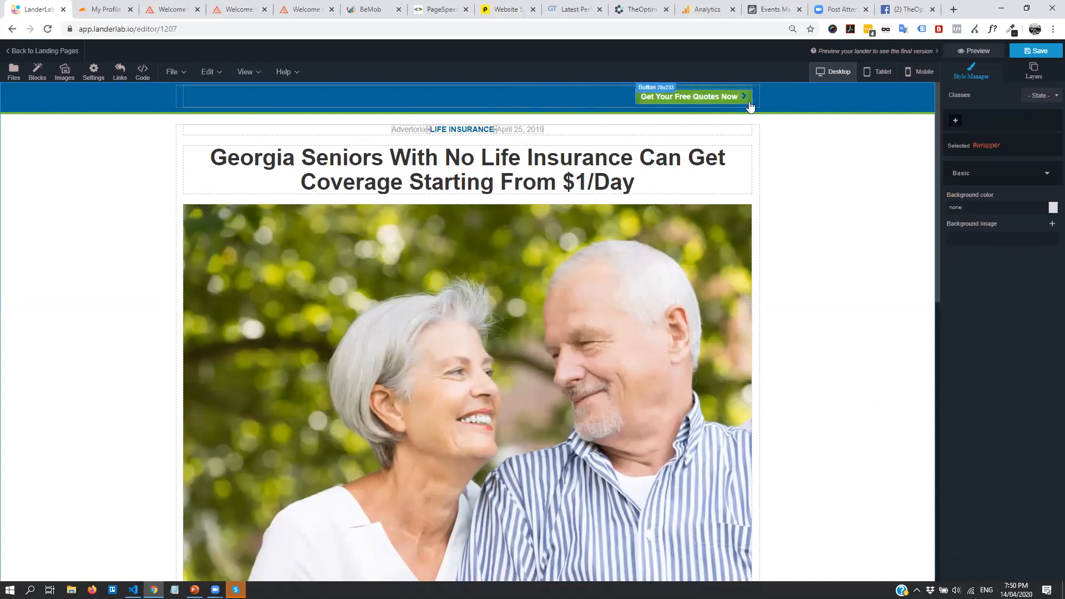
Give the 'Get Your Free Quotes Now' button a 10 px radius on the top-right, bottom-left and bottom-right corners
click(693, 96)
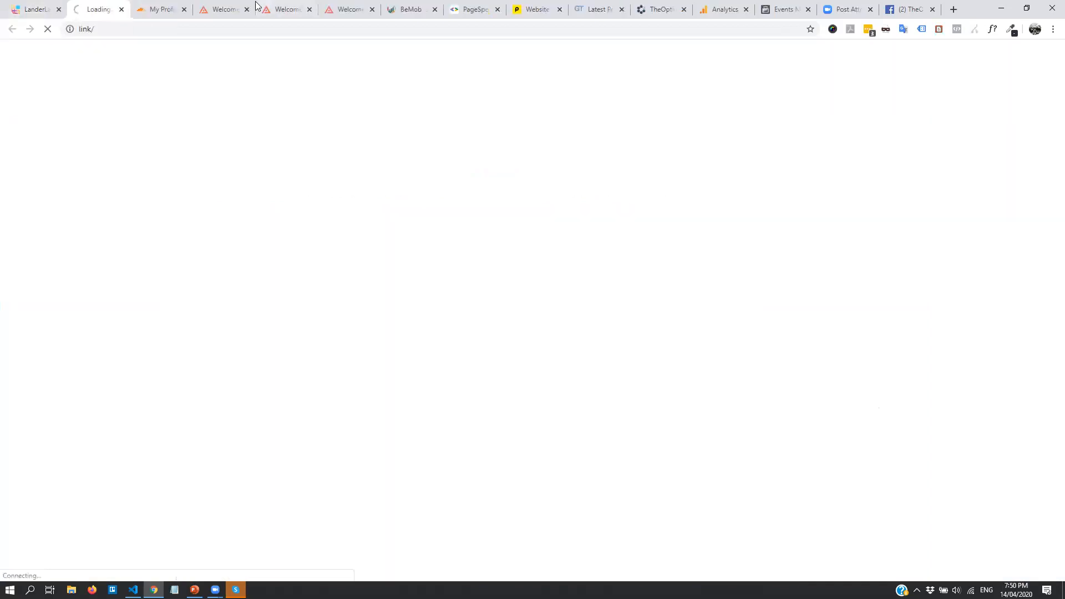
click(121, 9)
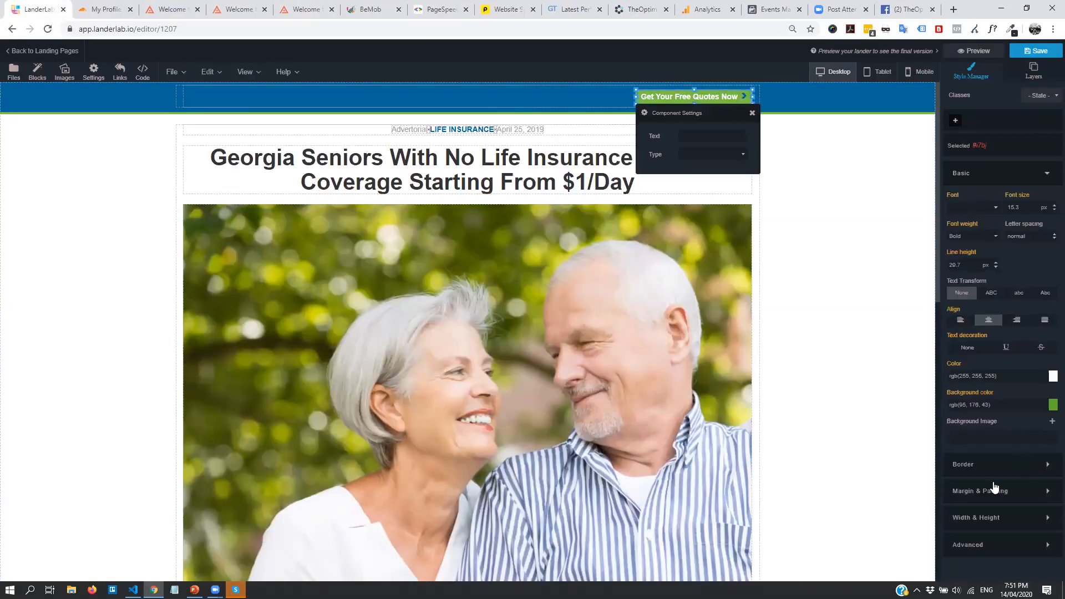
click(1002, 464)
scroll(998, 461, down, 3)
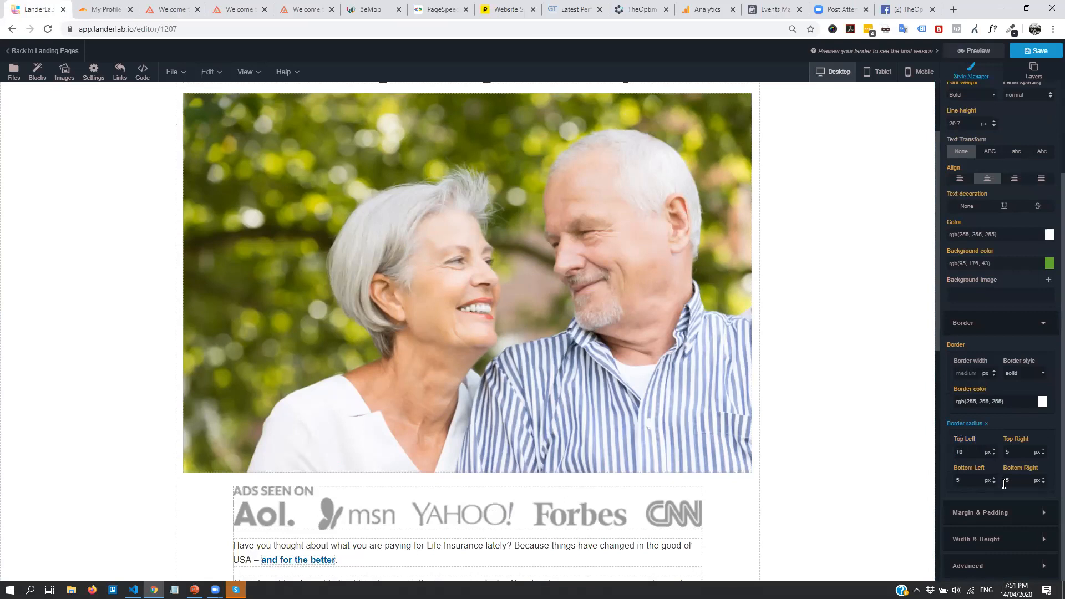
text(10)
key(Tab)
text(10)
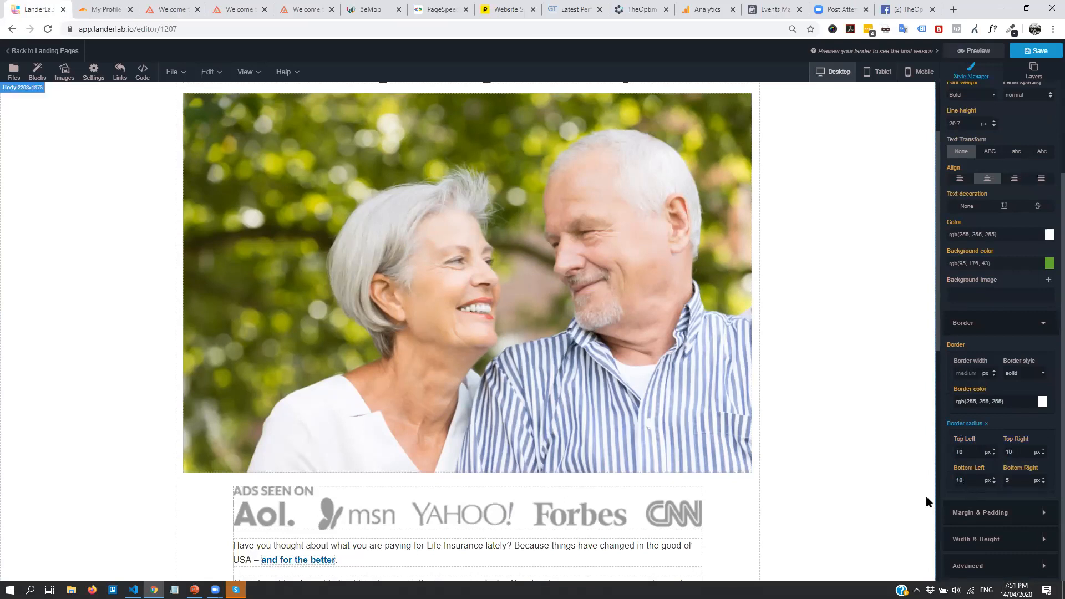
key(Tab)
text(10)
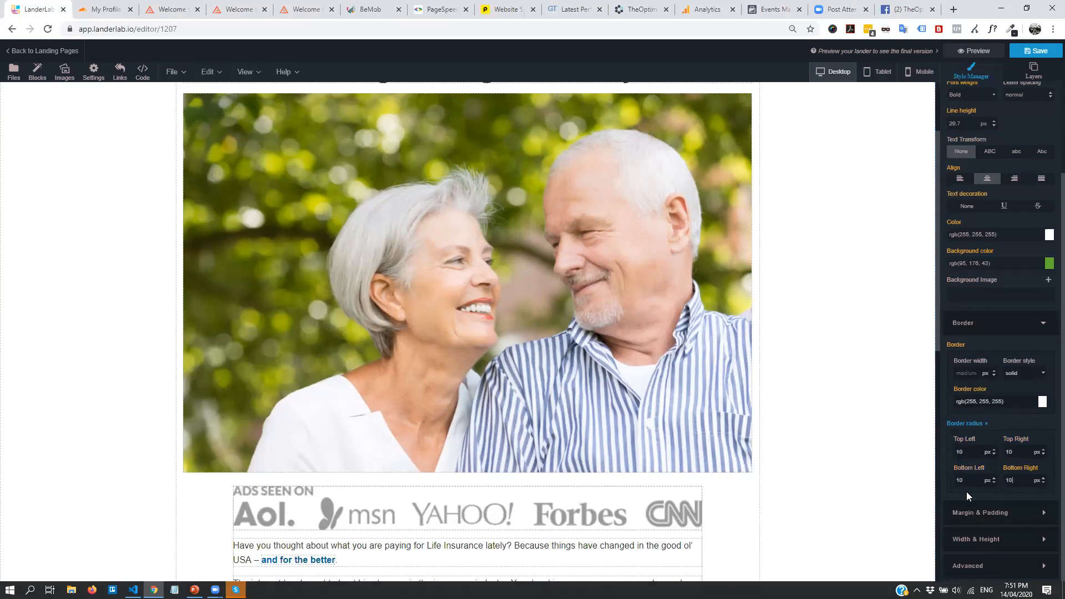
click(981, 512)
scroll(851, 438, down, 6)
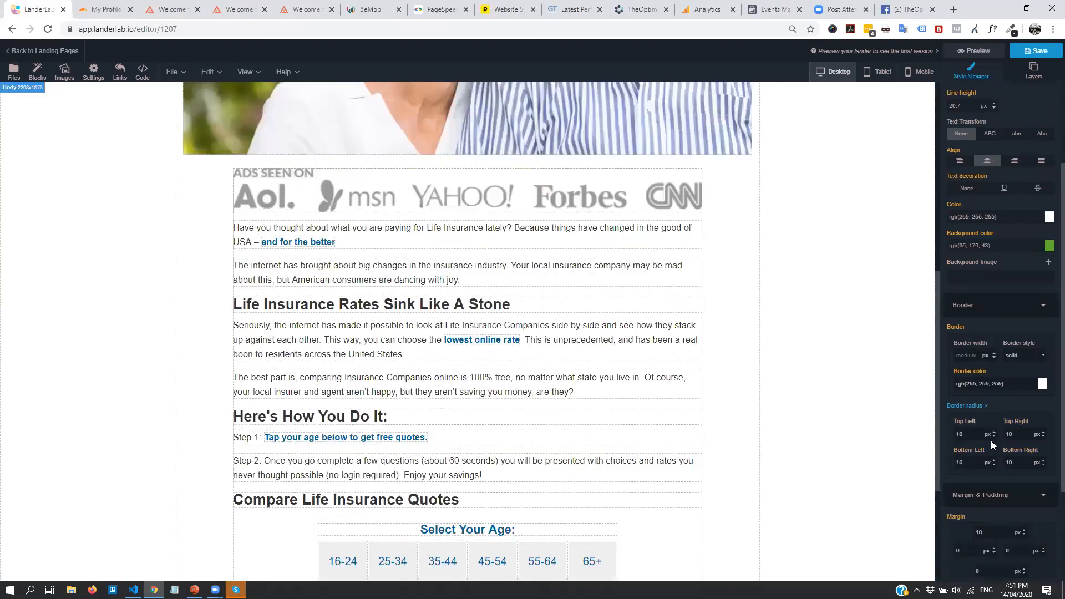
scroll(990, 440, down, 3)
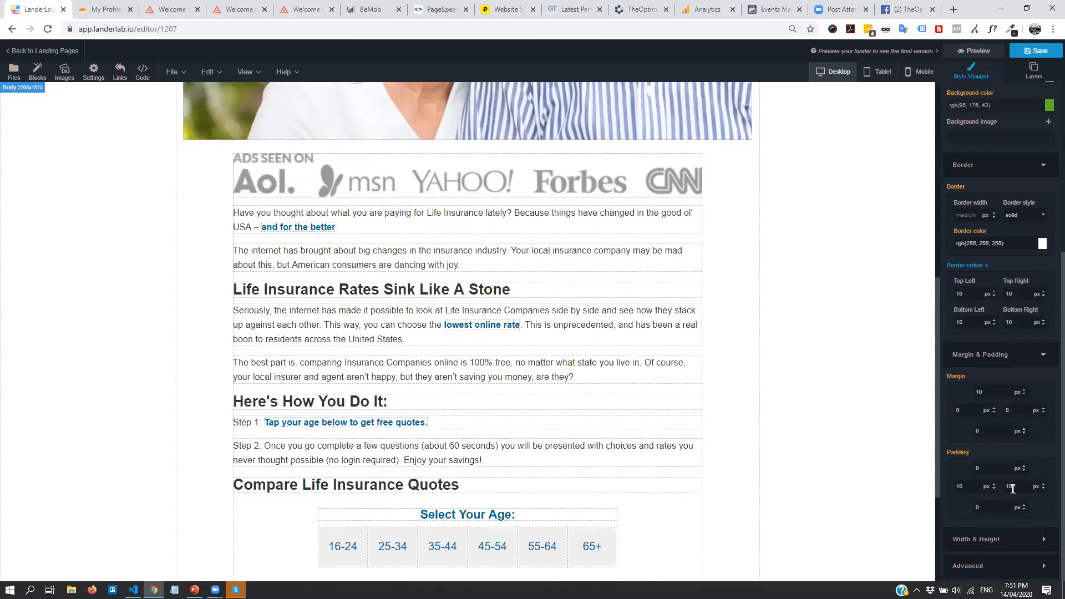
scroll(693, 399, up, 6)
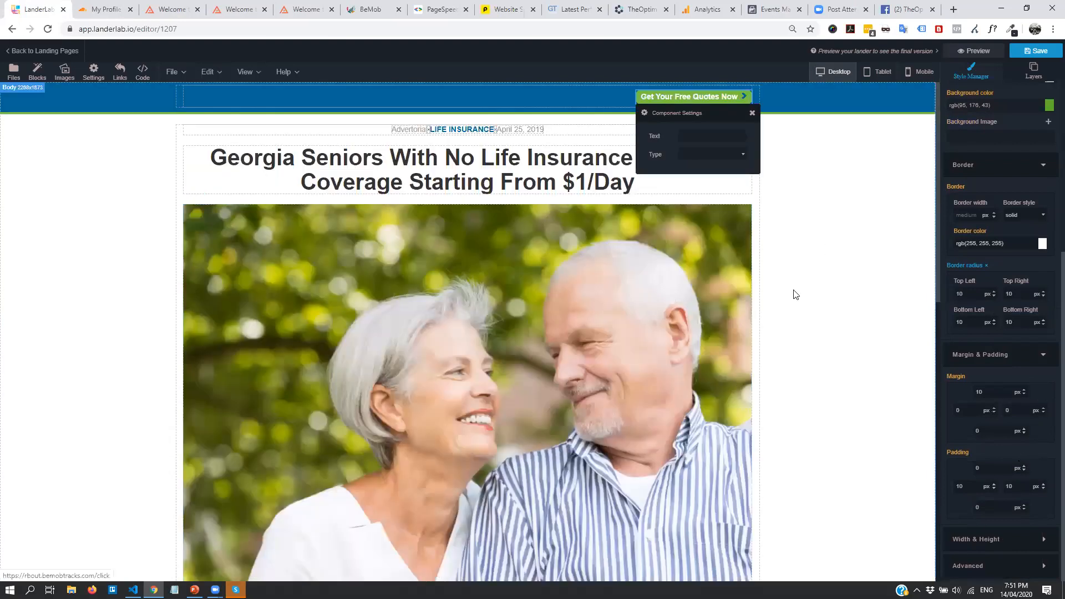
Check the lander at tablet and mobile widths, then save it
click(847, 195)
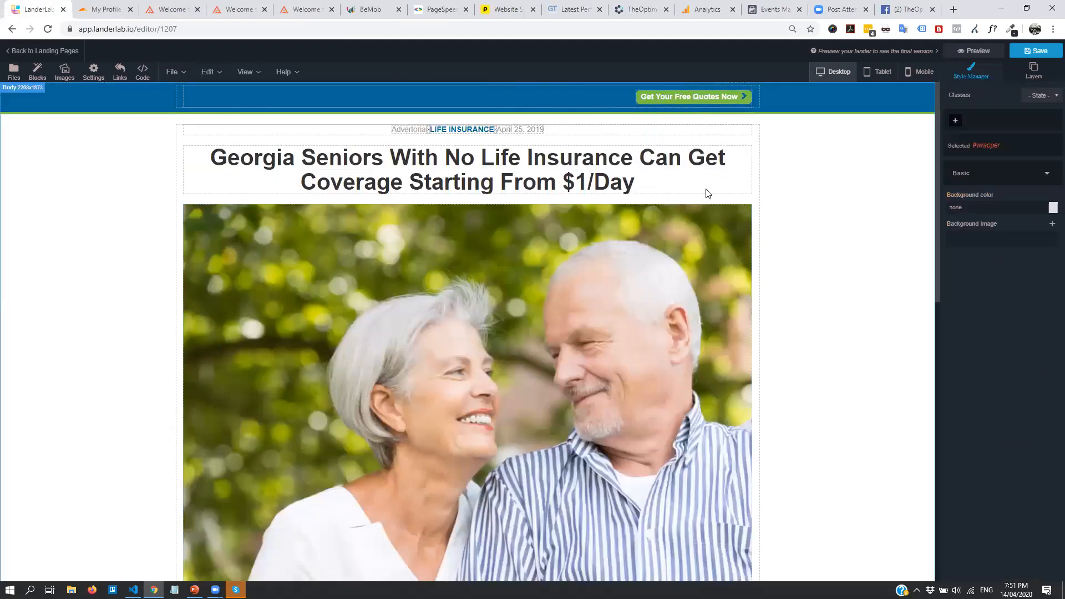
click(878, 72)
click(915, 71)
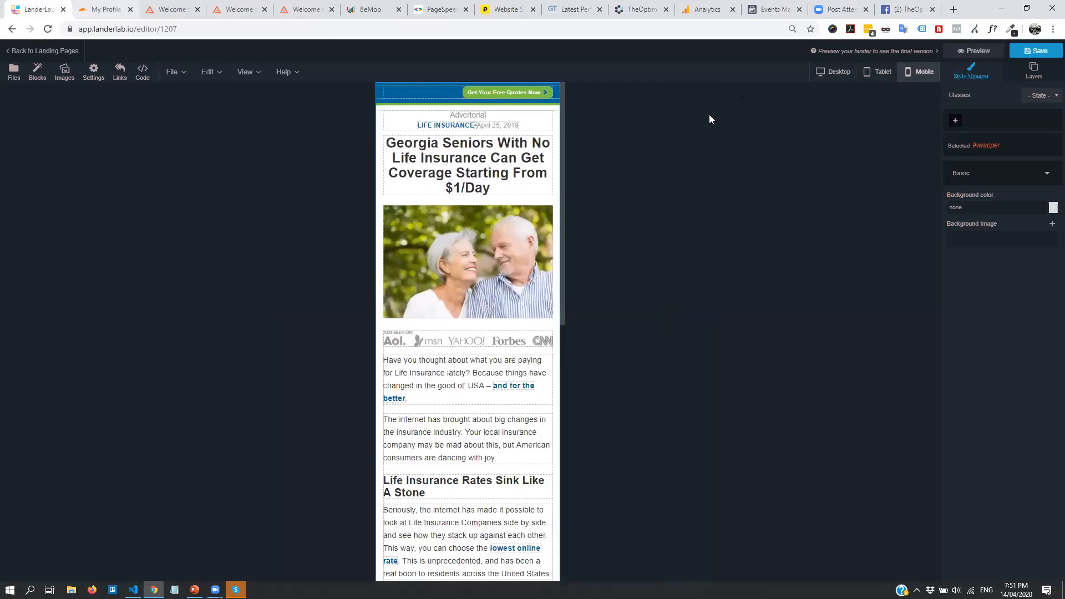
click(1042, 52)
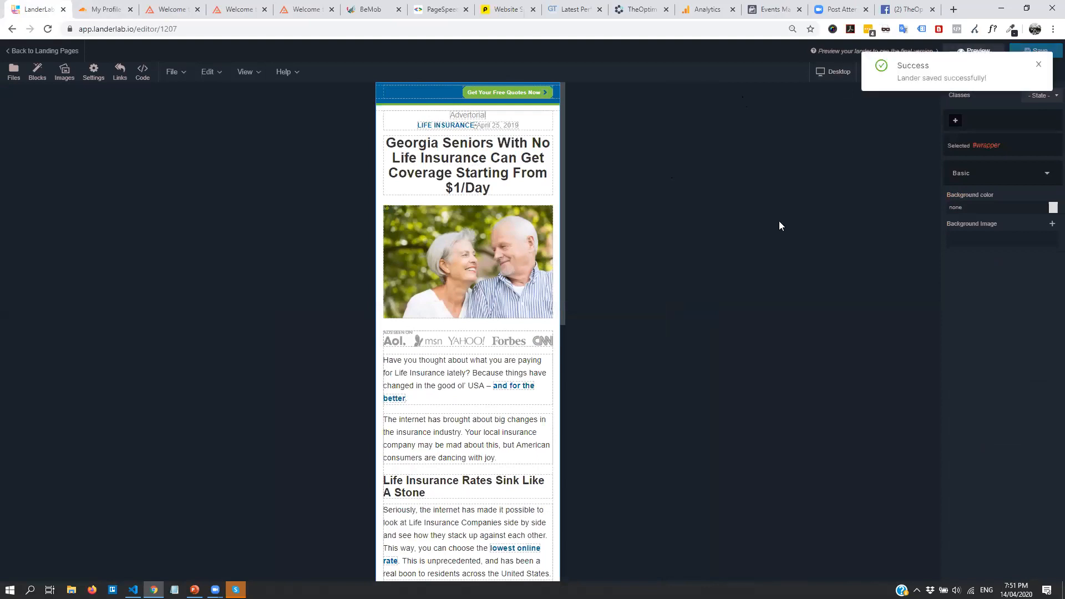
In a live preview, test the green quotes button and the lowest online rate link
click(978, 51)
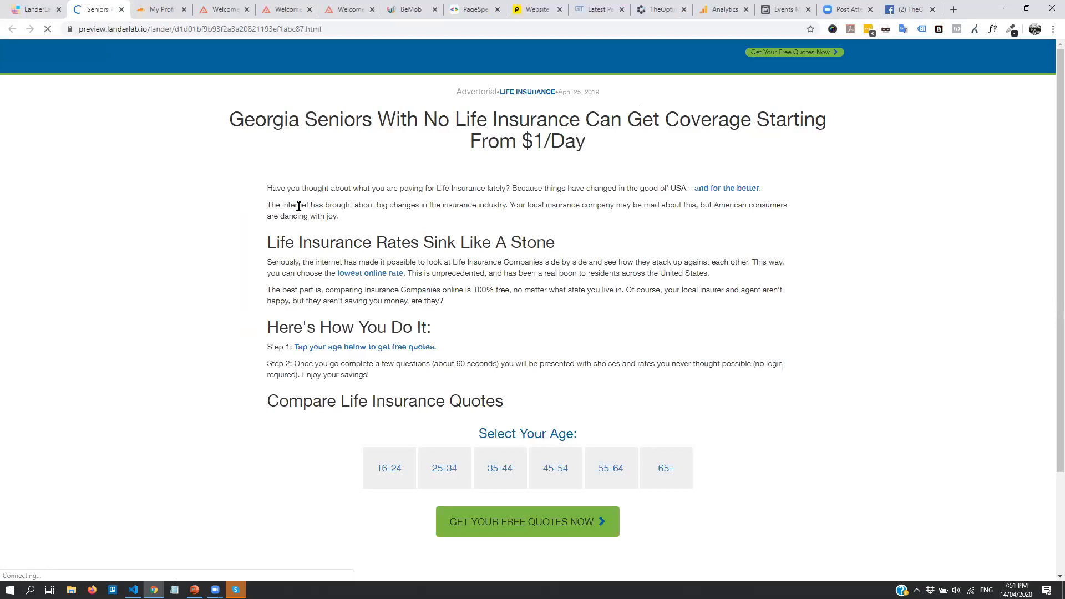
scroll(445, 330, down, 2)
scroll(518, 309, up, 2)
scroll(534, 229, down, 2)
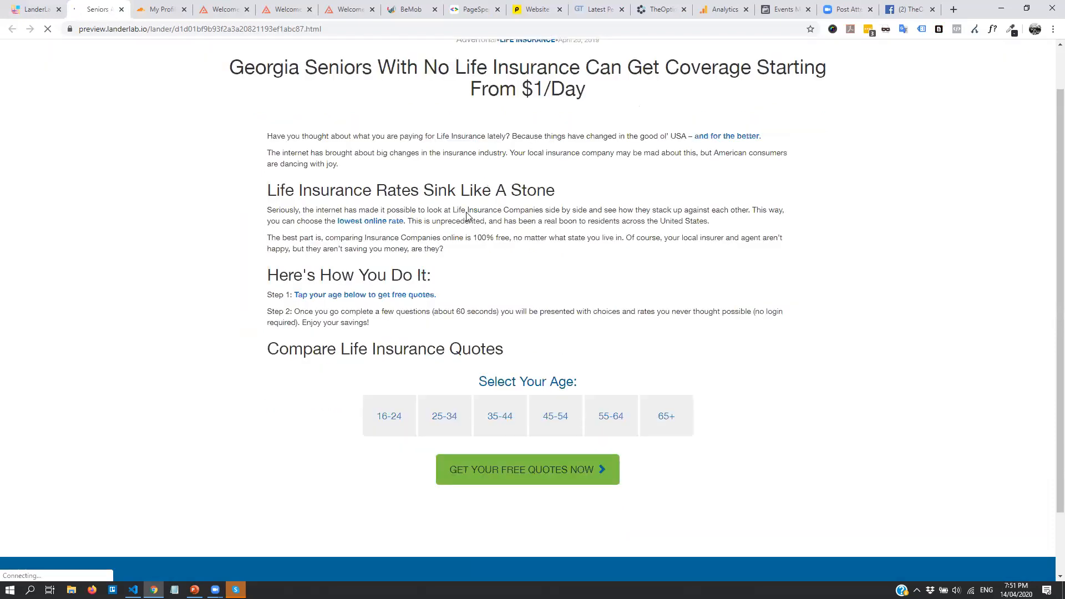
scroll(665, 337, up, 2)
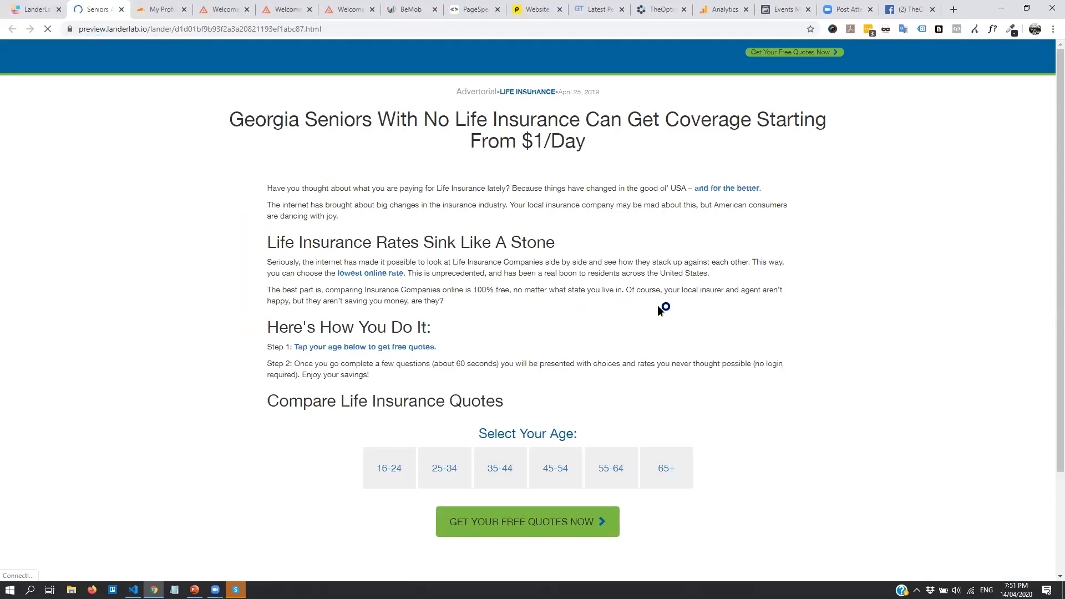
scroll(504, 167, down, 3)
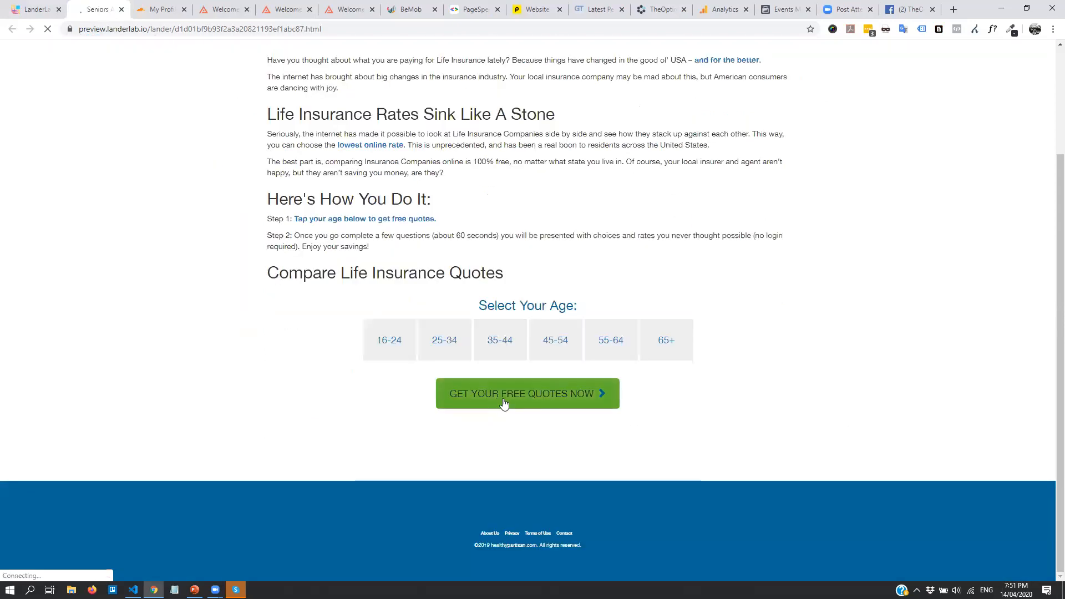
click(522, 402)
click(173, 10)
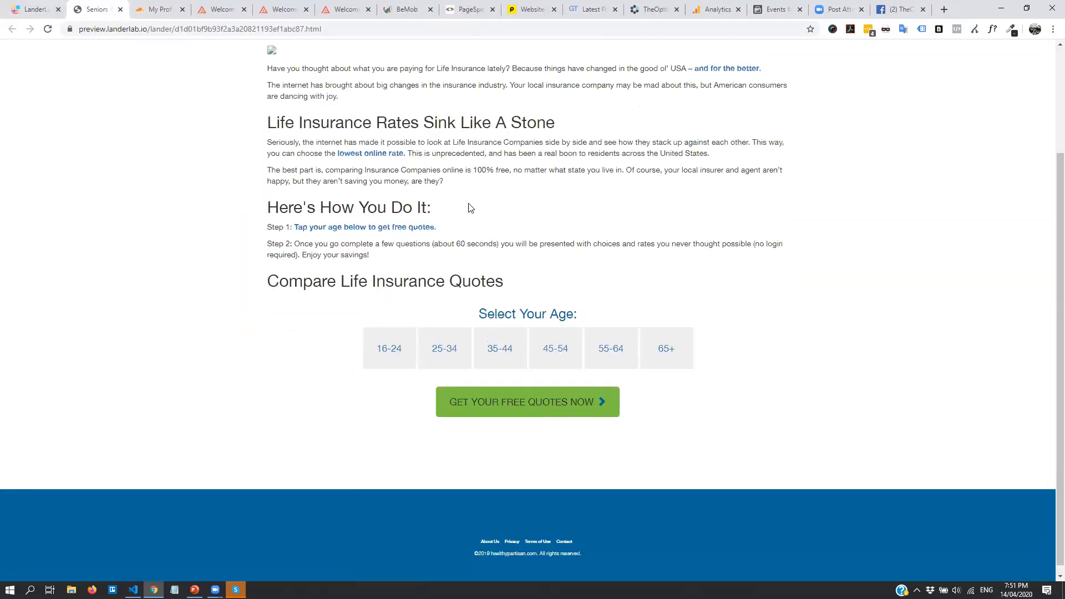
click(361, 154)
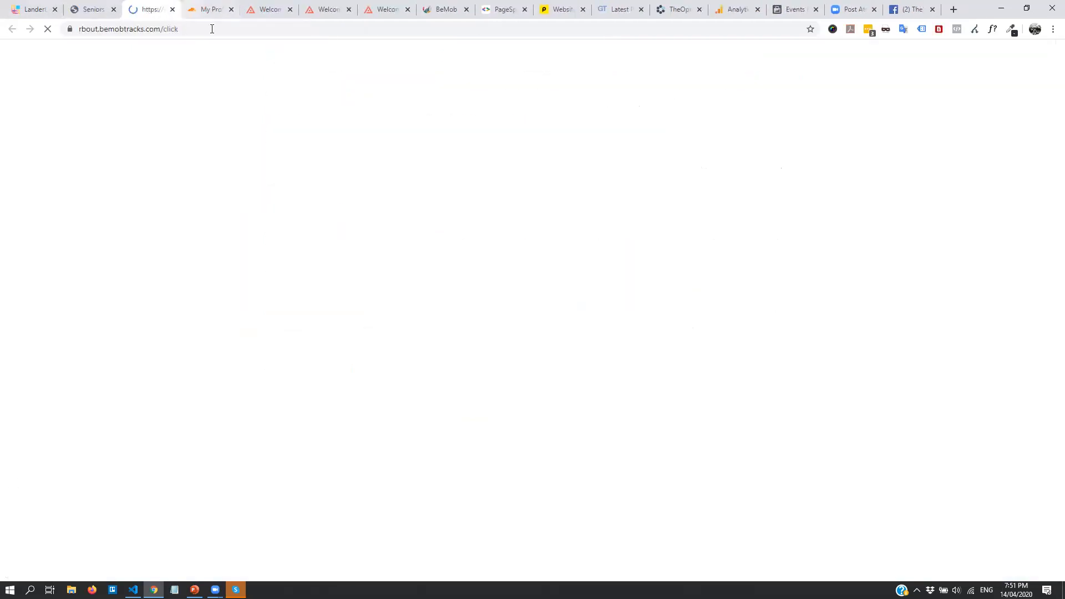
click(172, 10)
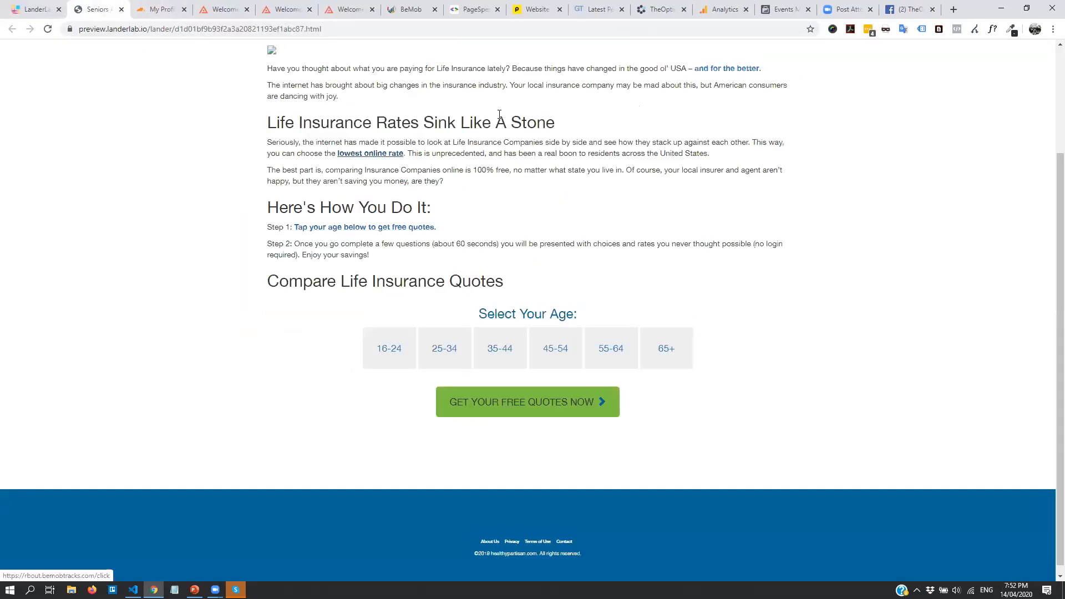
Test the Step 1 link, confirm it opens the BeMob click URL, and return to the editor
scroll(742, 228, up, 3)
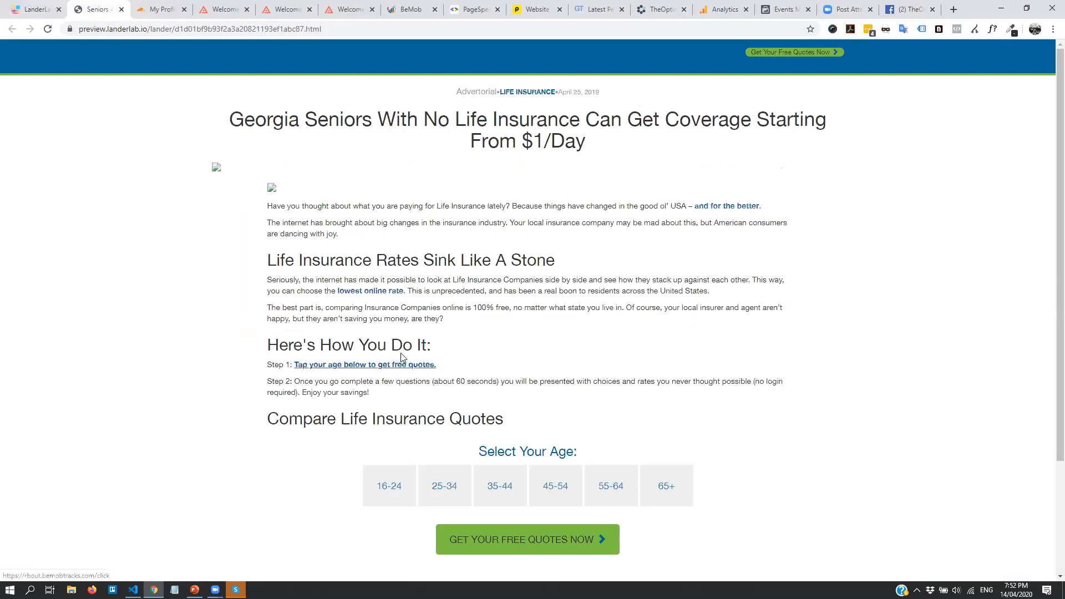
click(382, 368)
click(149, 28)
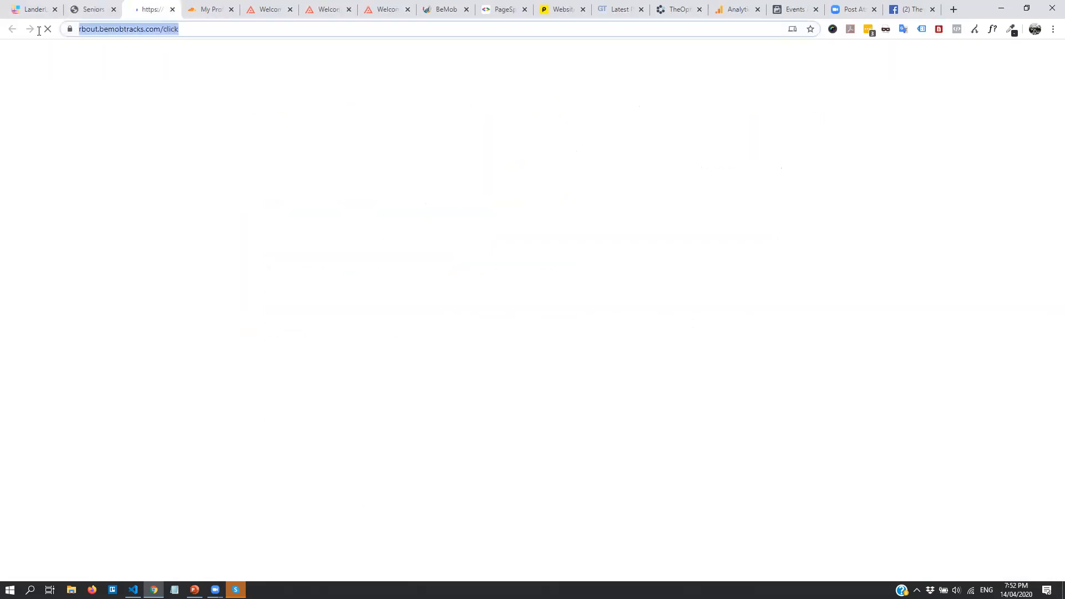
click(171, 9)
key(ctrl+shift+Tab)
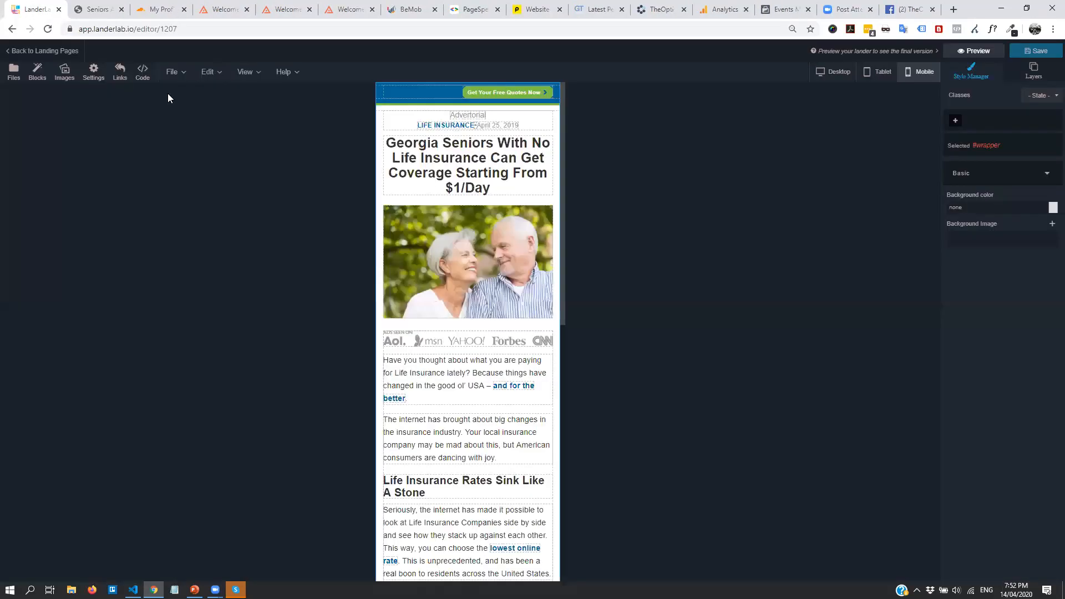
Go back to the landing pages list, then open and cancel Finance Example's Publish dialog
click(19, 52)
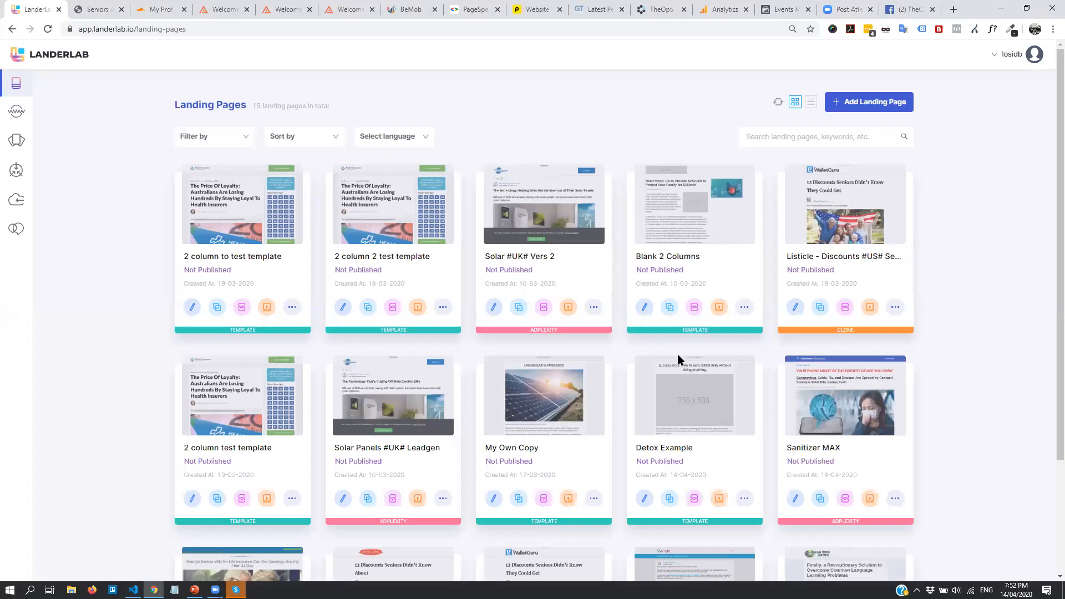
scroll(849, 298, down, 3)
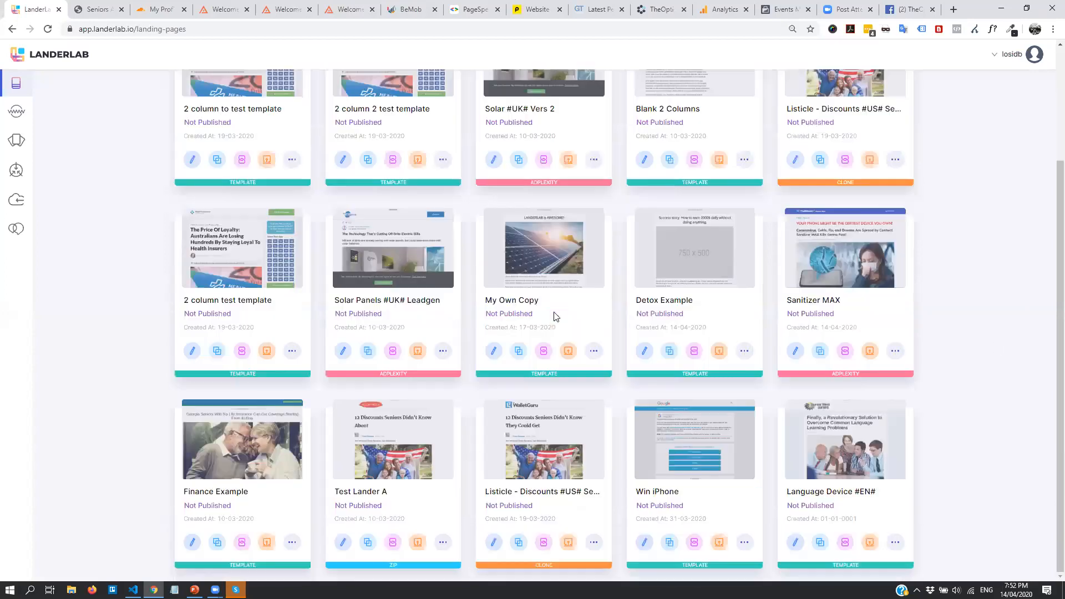
scroll(461, 337, up, 3)
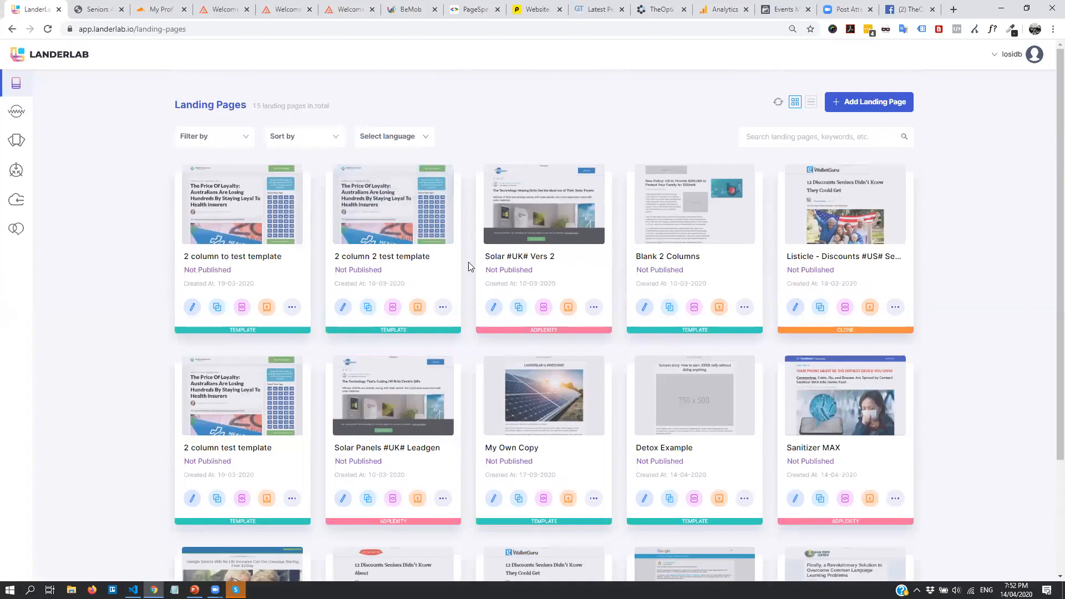
scroll(537, 309, down, 3)
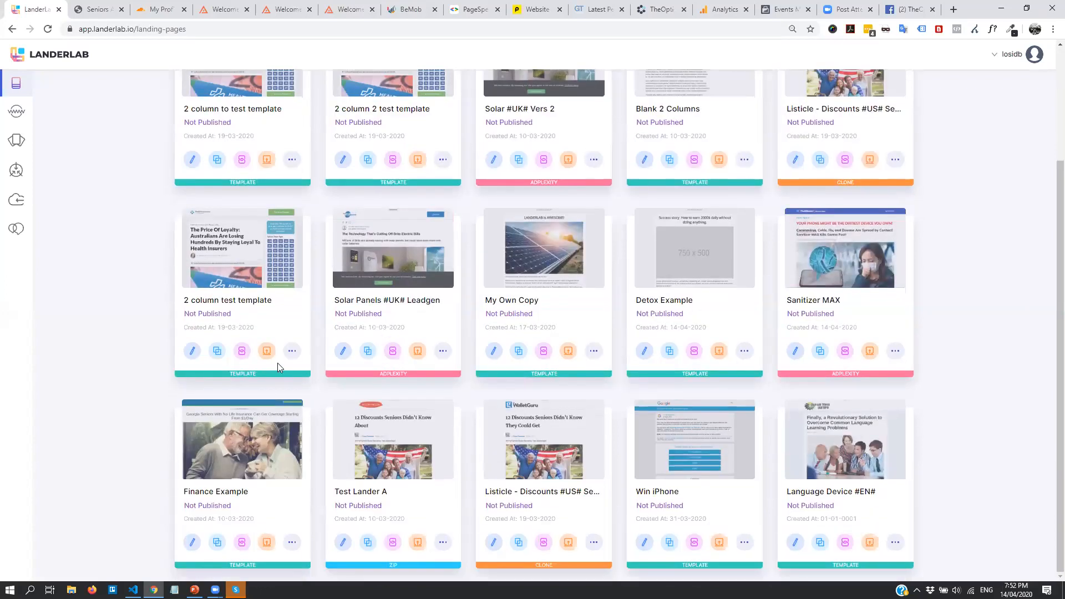
click(266, 544)
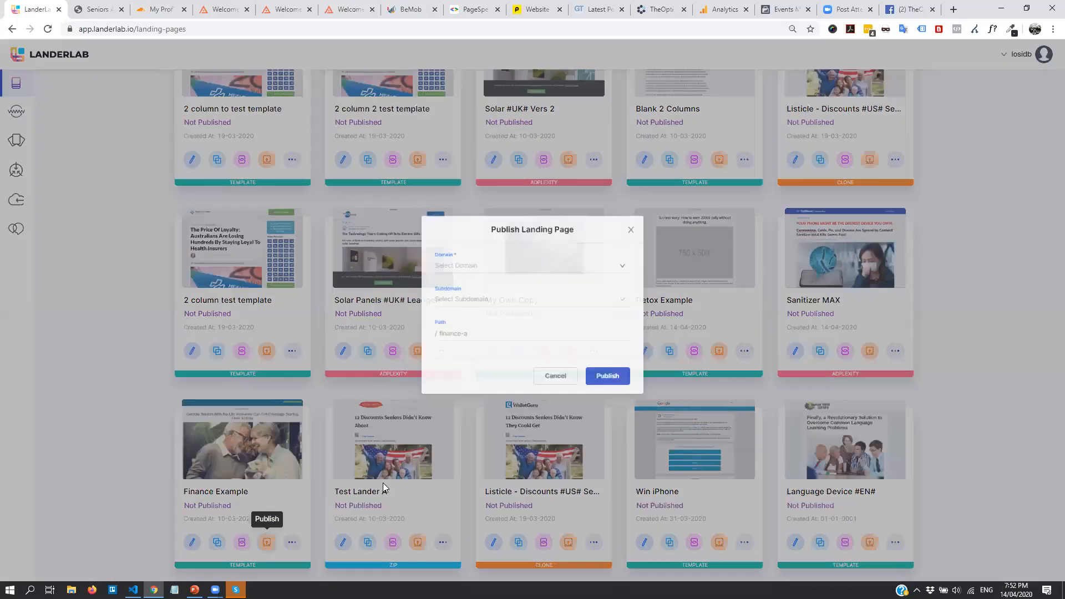
click(548, 385)
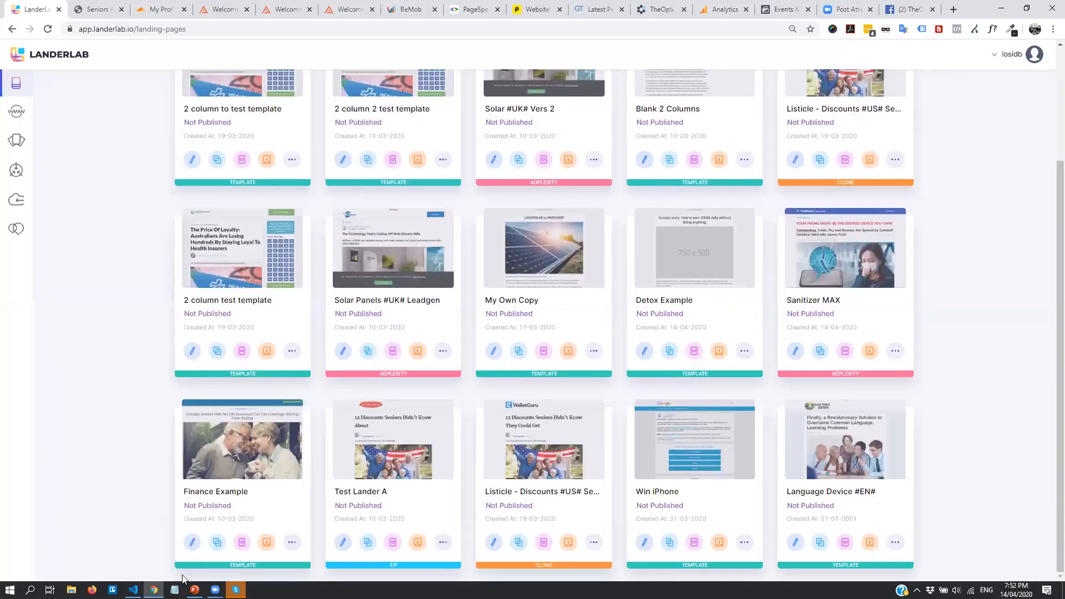
Check that byrazers.com is available in Finance Example's details and on the Domains page
click(192, 548)
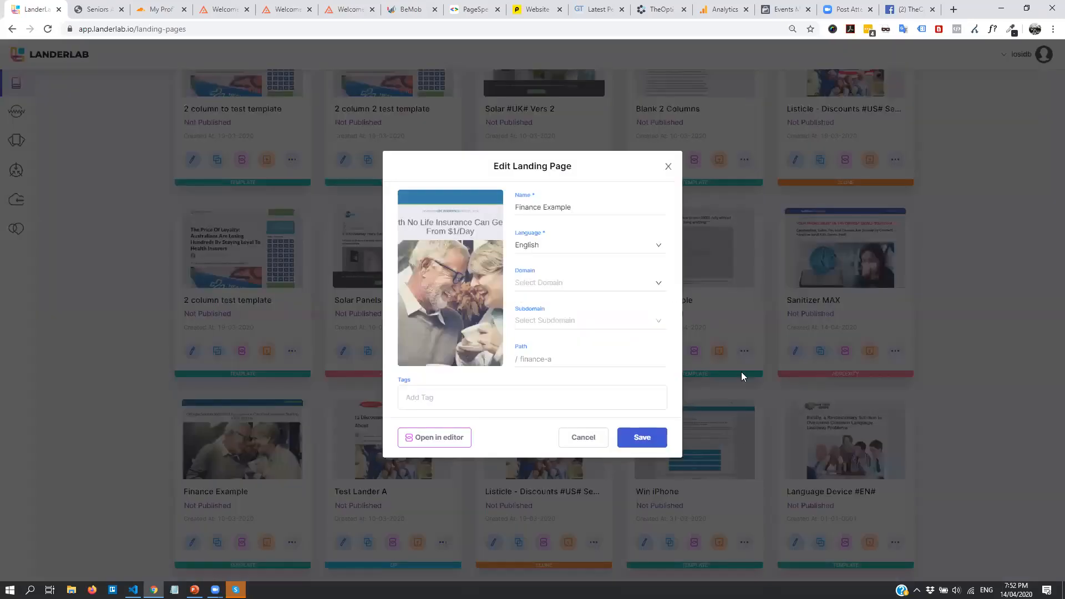
click(624, 293)
click(564, 313)
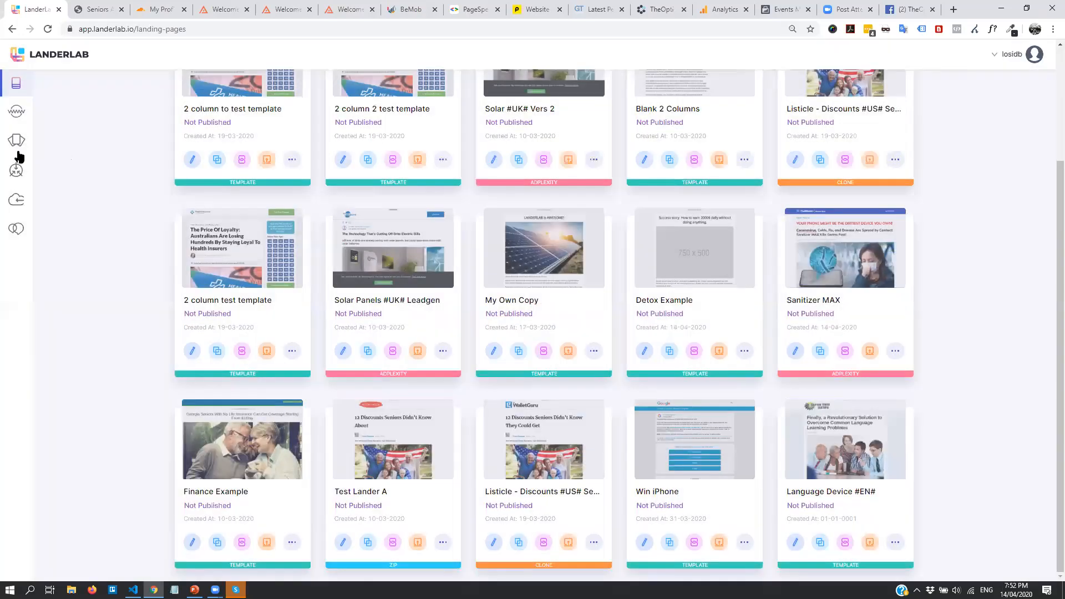
click(16, 112)
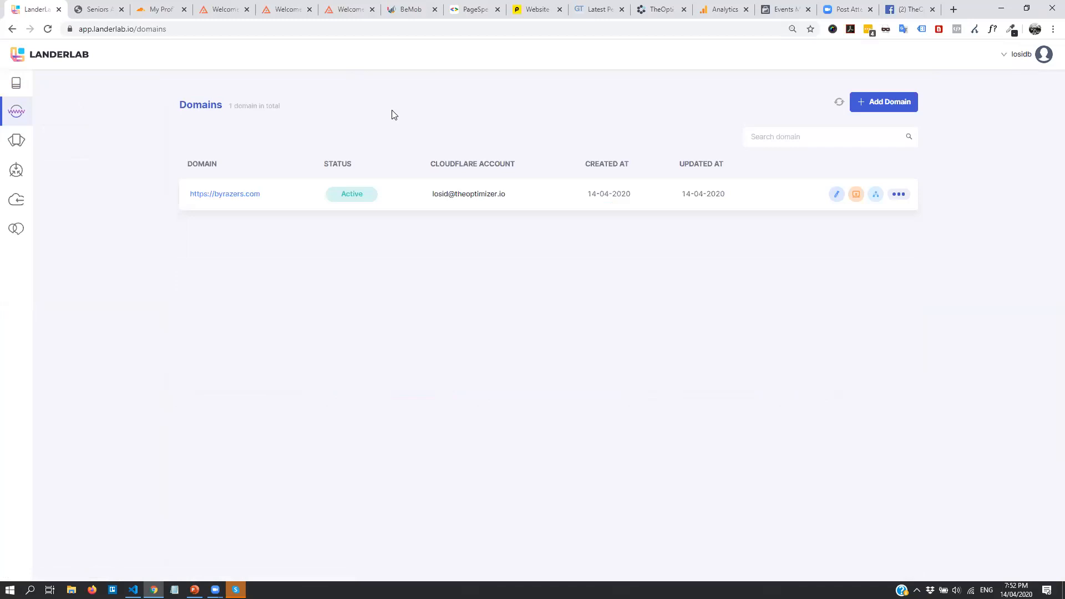
click(16, 82)
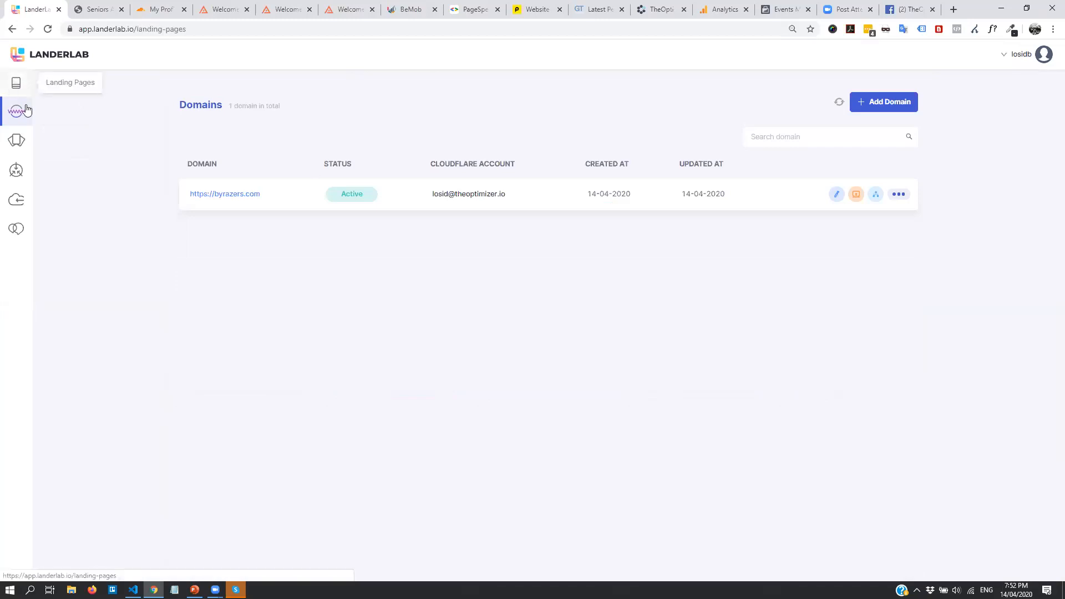
scroll(311, 261, down, 3)
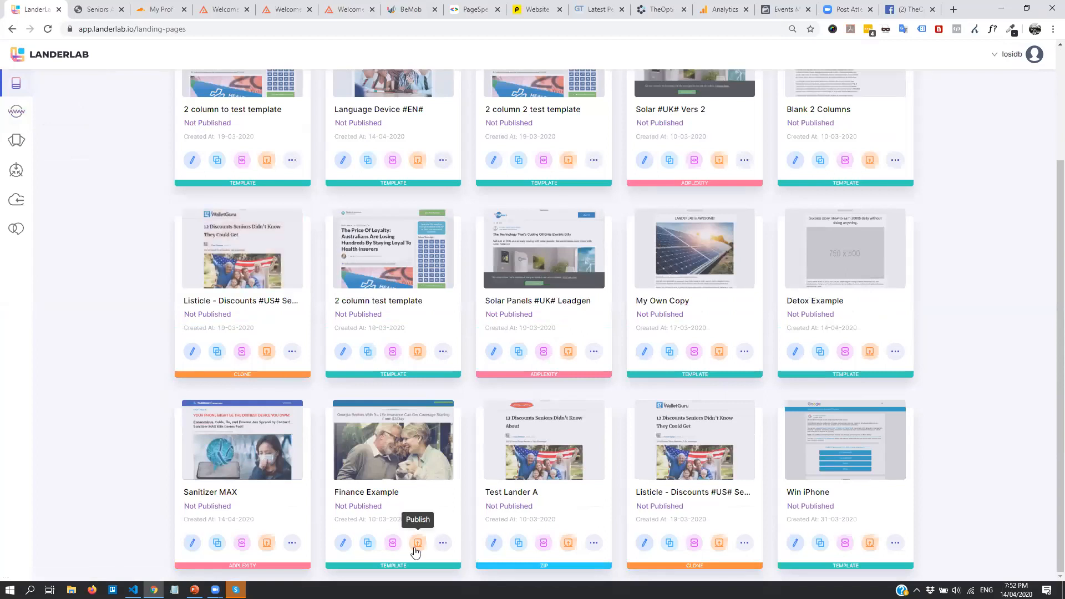
Set Finance Example's domain to byrazers.com and create a new 'ins' subdomain
click(343, 545)
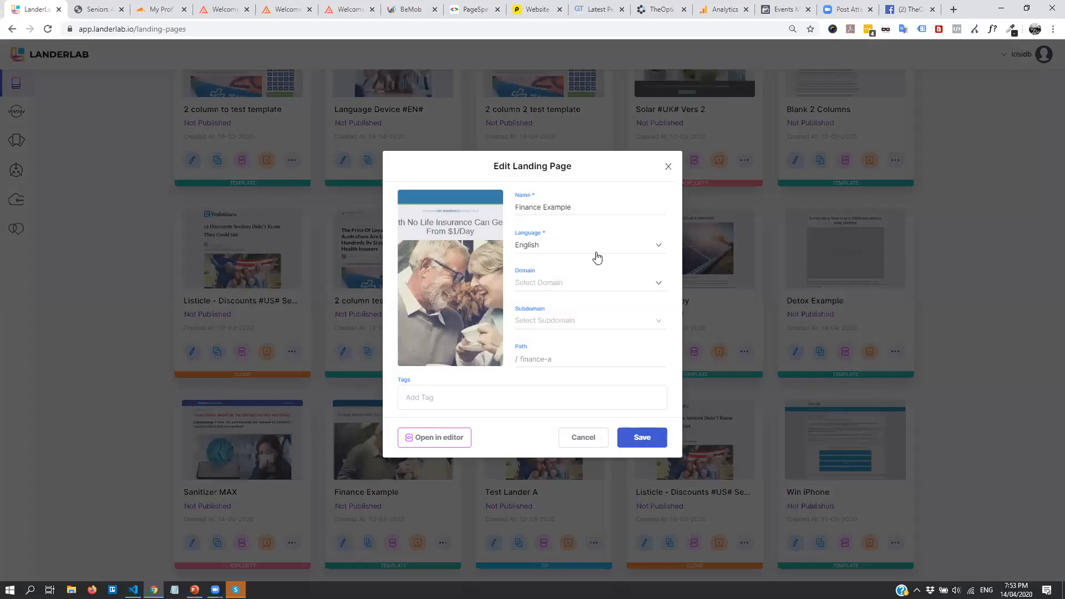
click(598, 291)
click(561, 315)
click(556, 331)
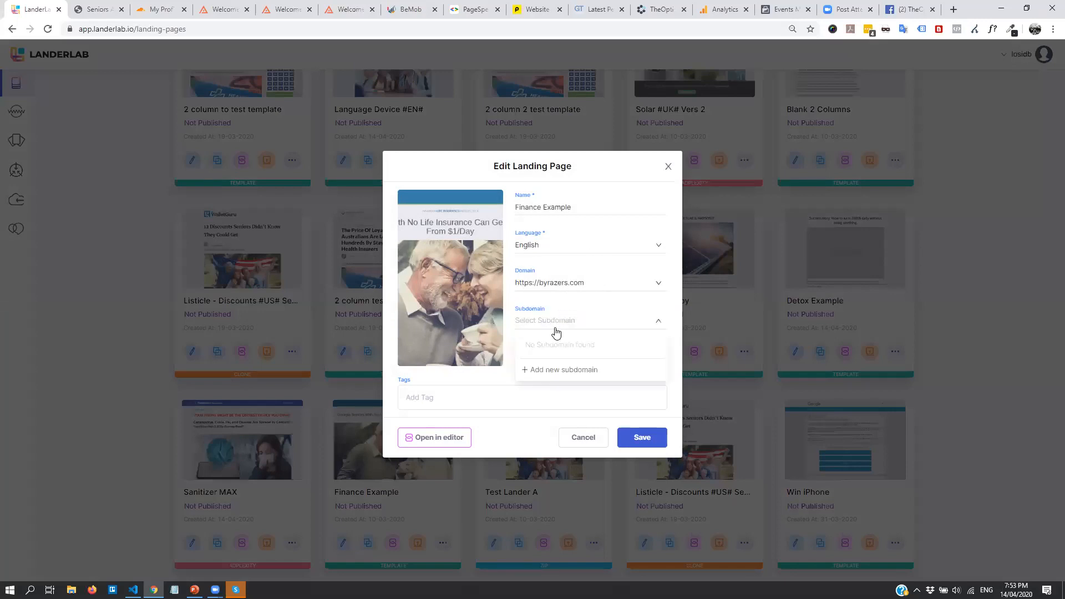
click(569, 373)
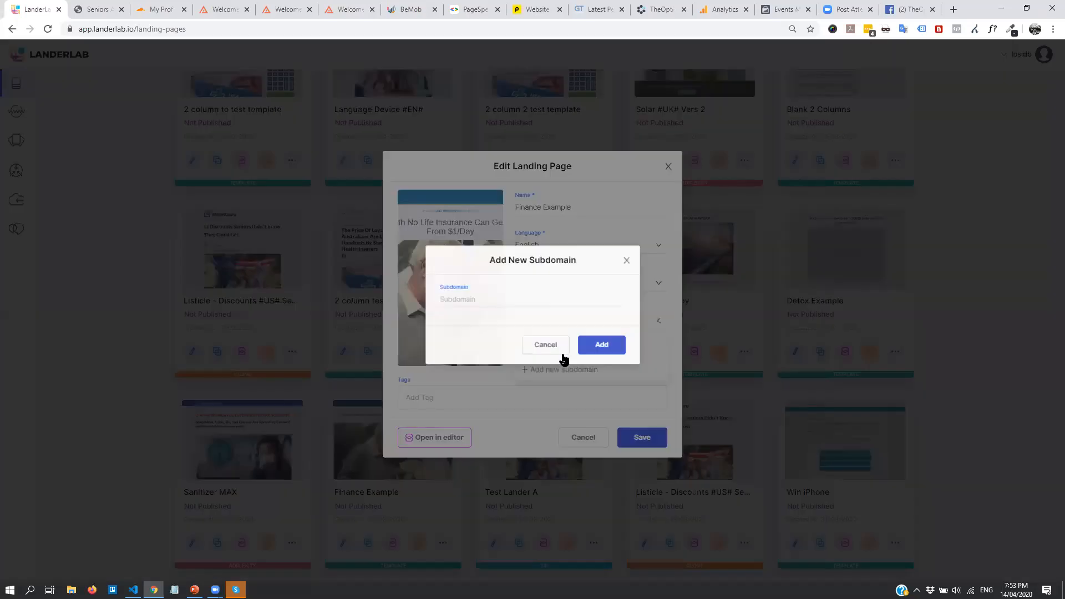
click(467, 300)
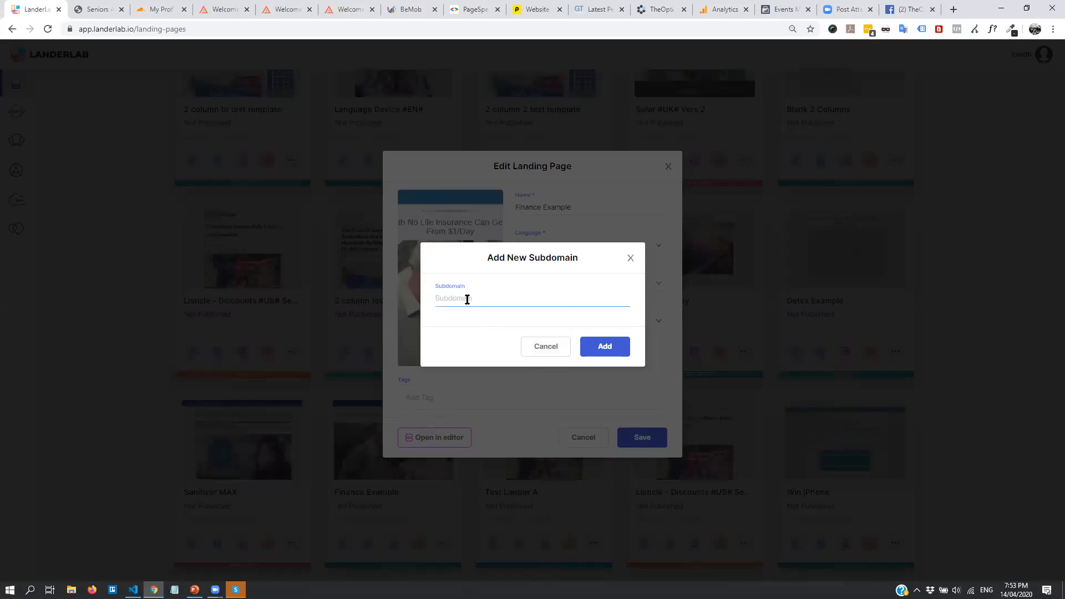
text(insurance)
click(610, 347)
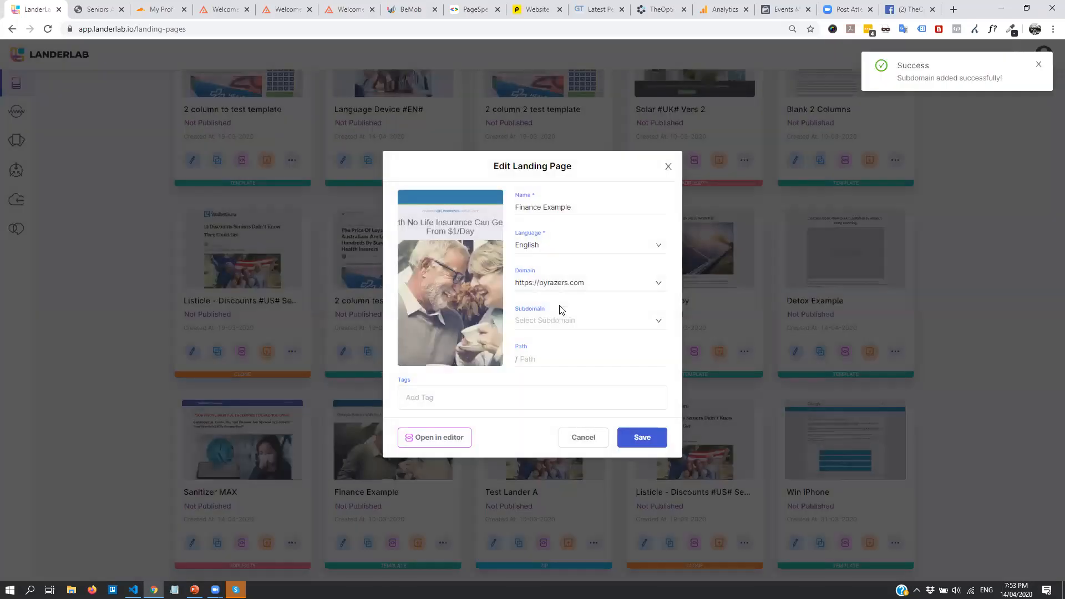
Set the path to 'variation-a', add the tags insurance and english, and save
click(553, 361)
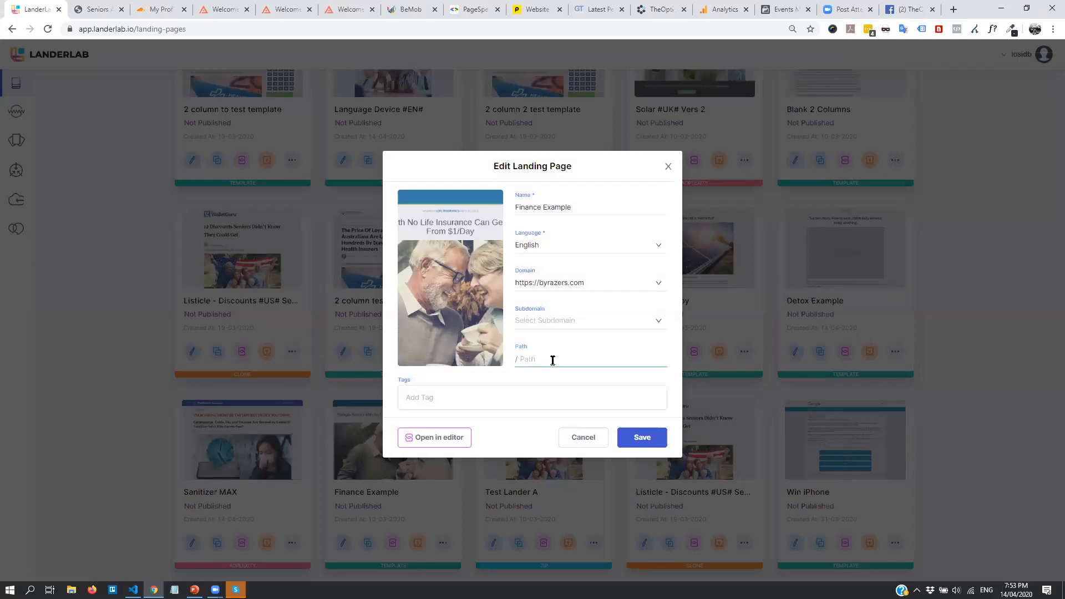
text(variation-a)
click(495, 394)
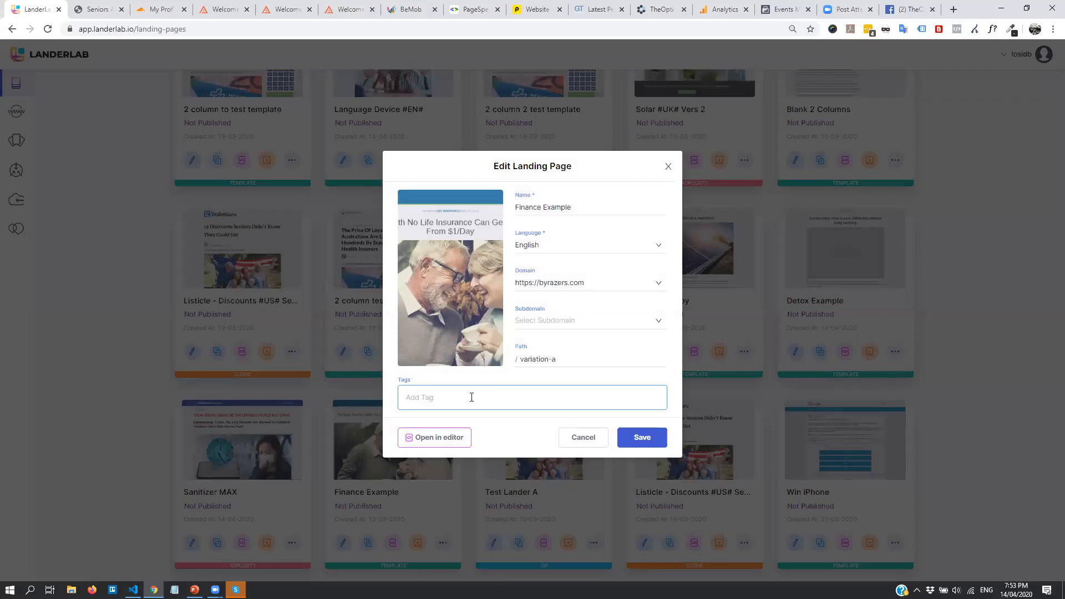
text(insurance)
key(Return)
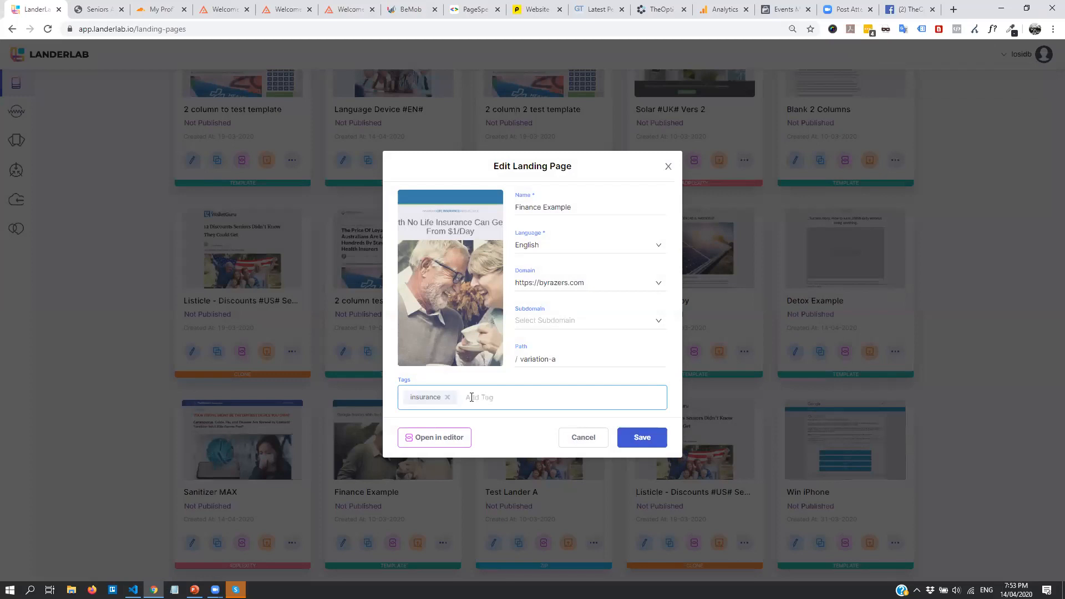
text(english)
key(Return)
text(us)
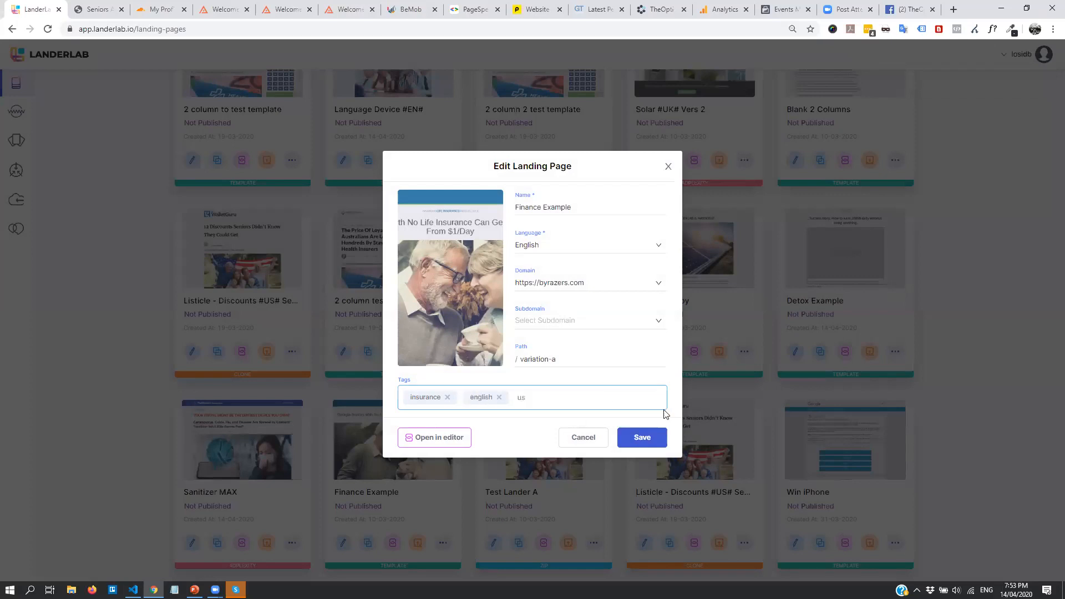
click(655, 438)
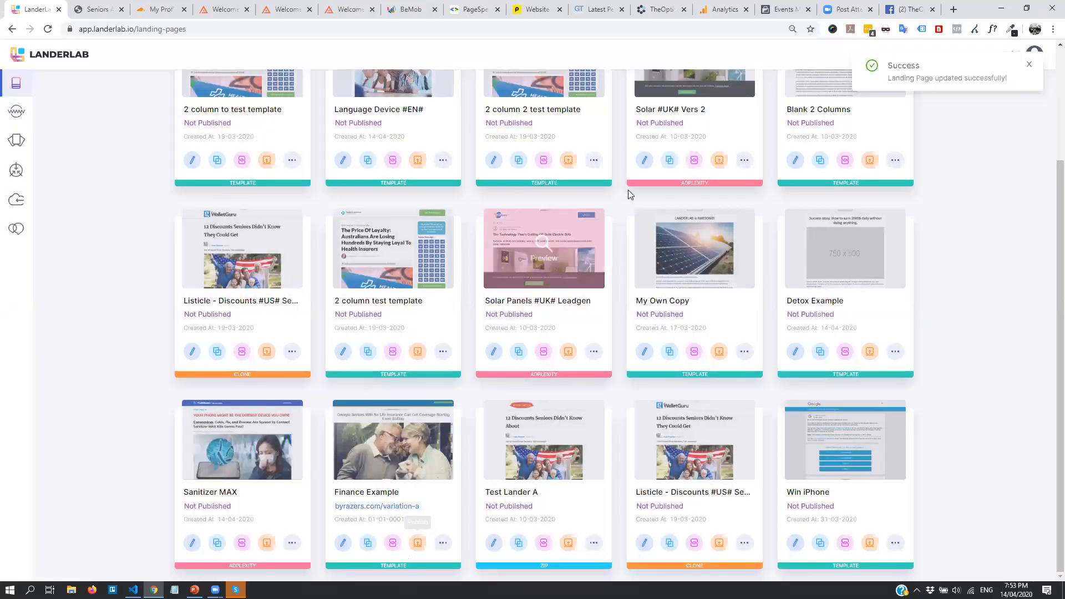
Review the live byrazers.com/variation-a page, close the old preview, and return to Landing Pages
click(382, 508)
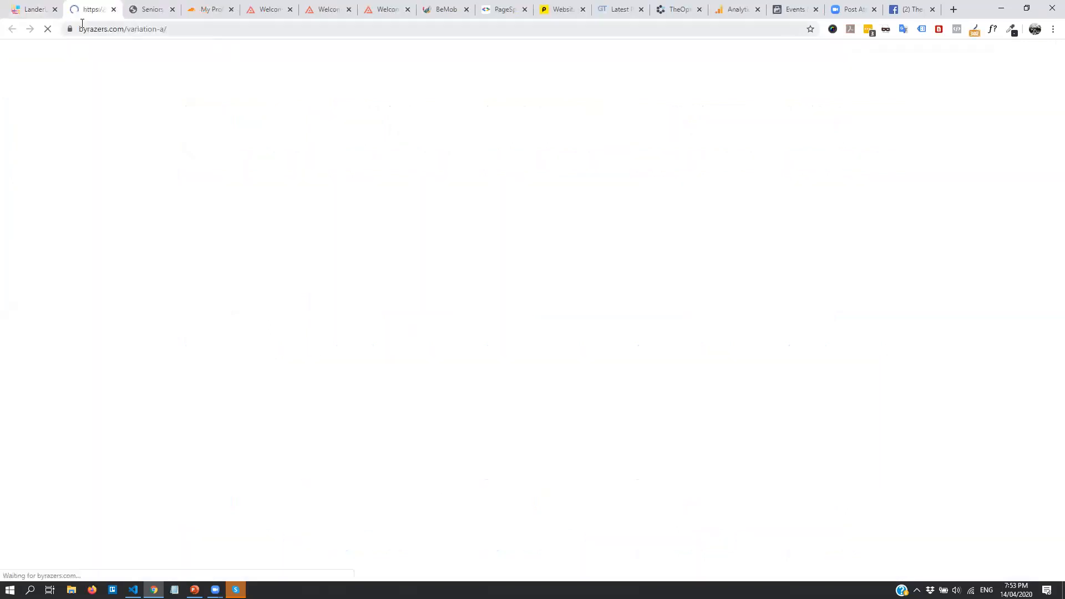
scroll(437, 251, down, 3)
scroll(380, 244, up, 6)
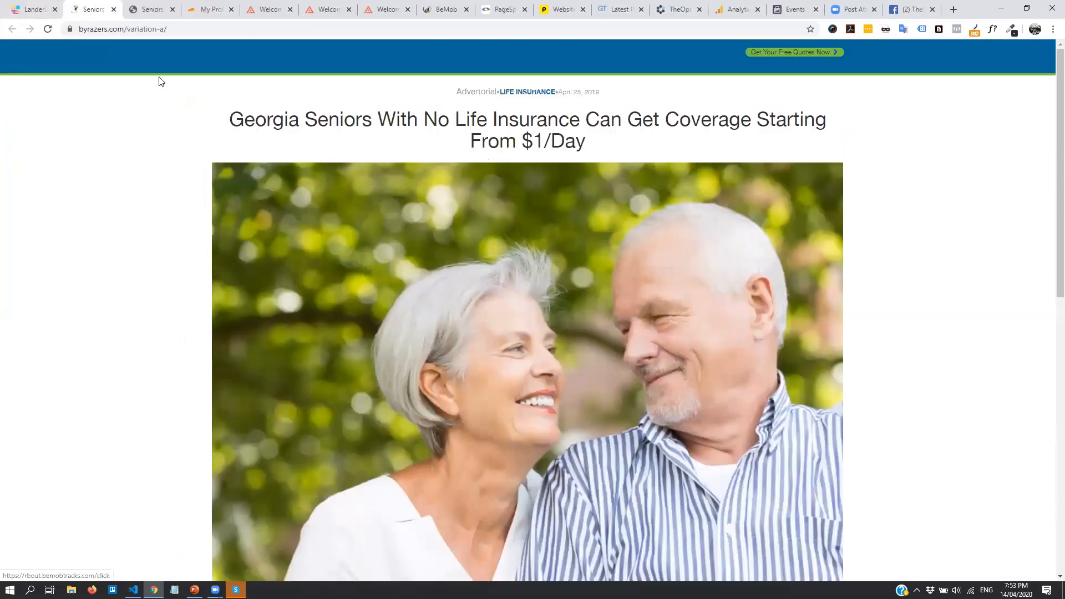
scroll(161, 81, down, 1)
click(135, 6)
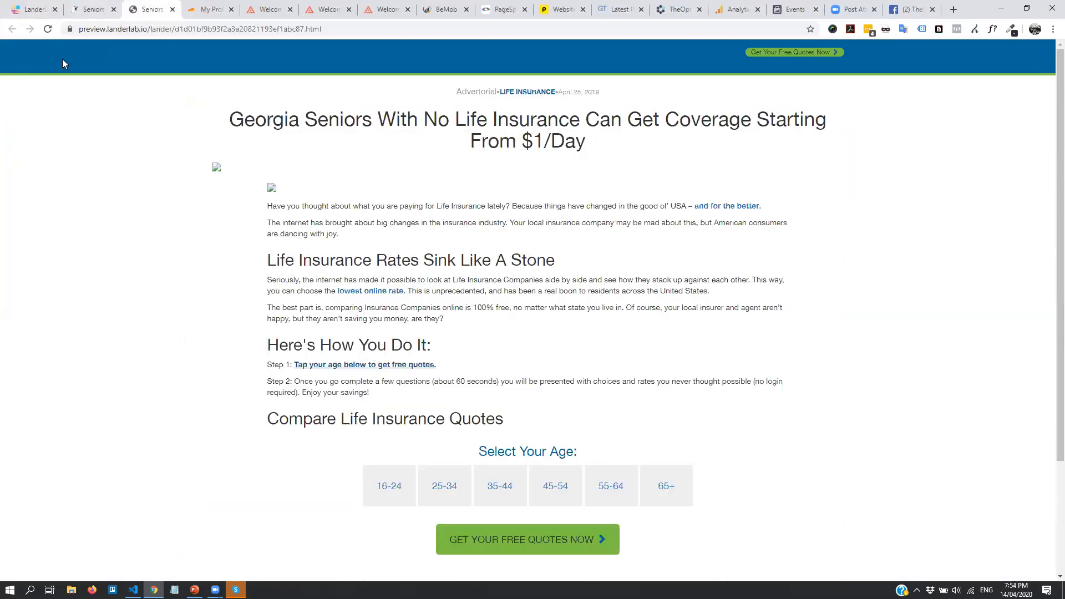
click(87, 10)
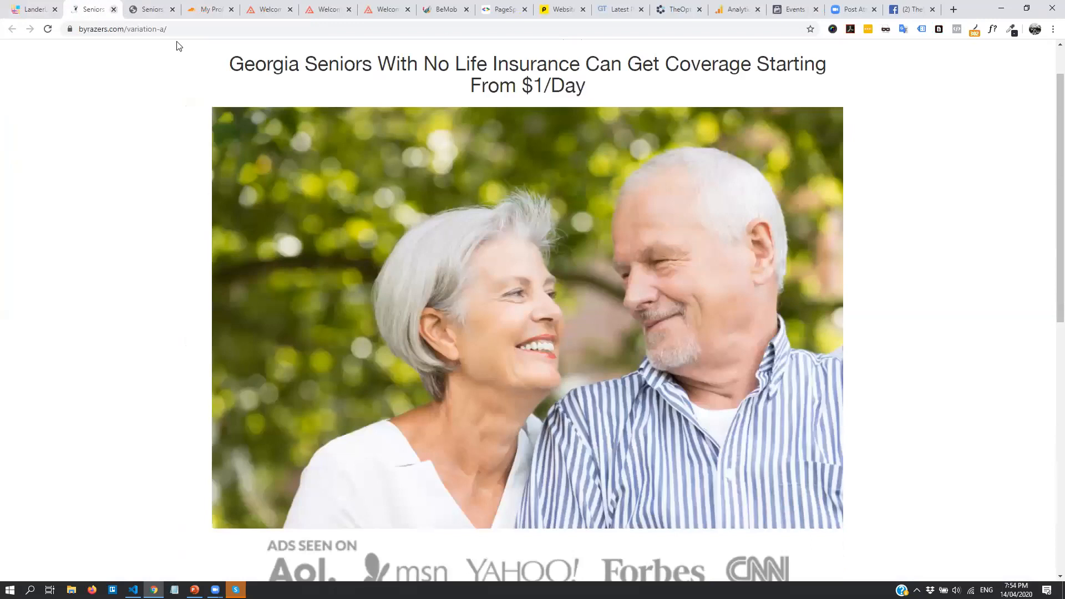
click(173, 9)
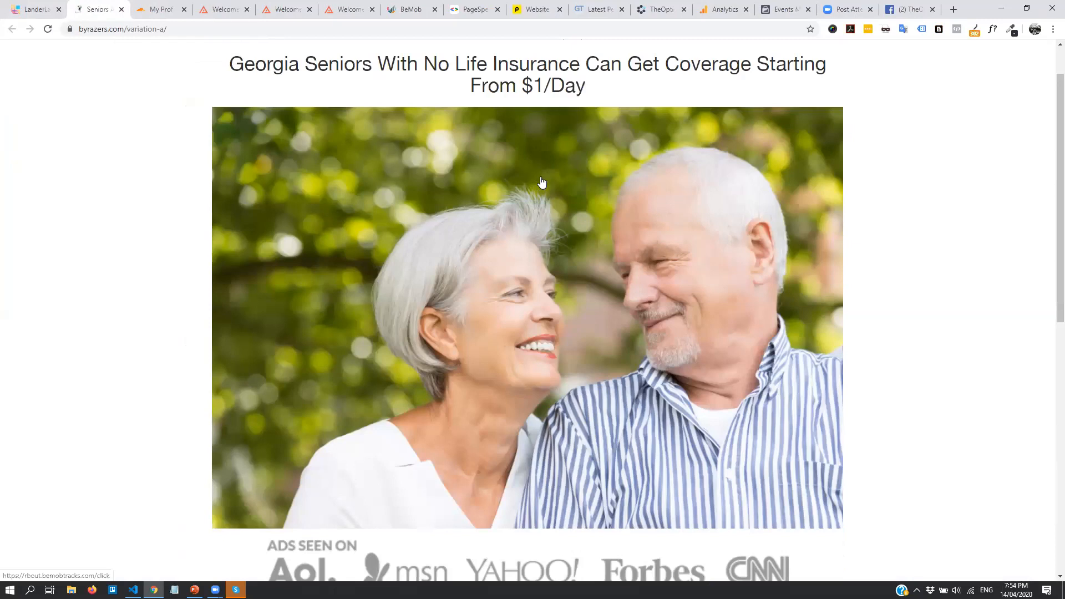
scroll(575, 171, down, 9)
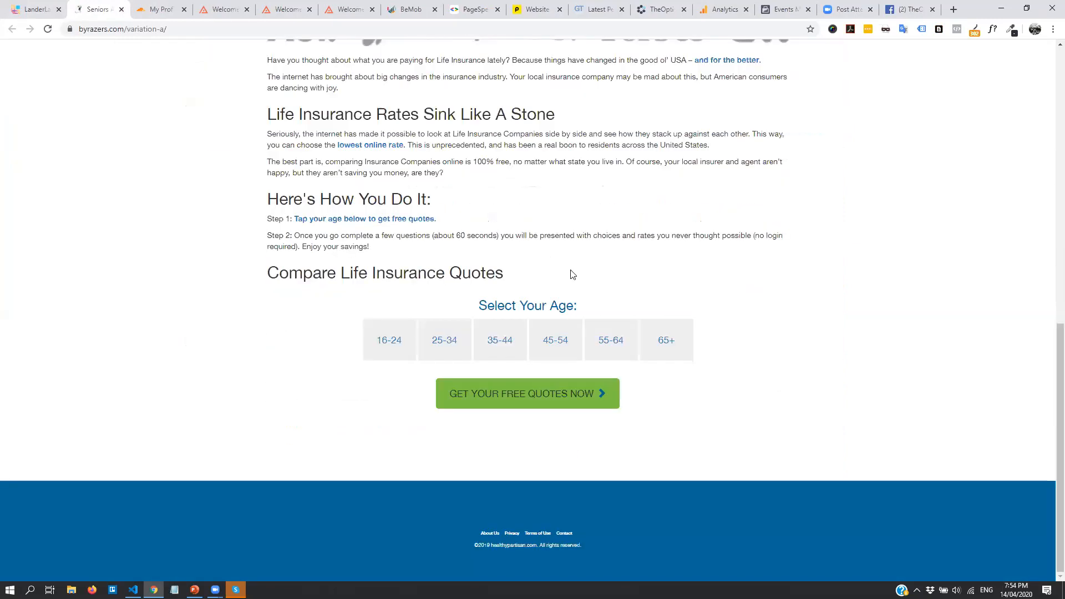
scroll(389, 330, up, 5)
scroll(647, 500, down, 4)
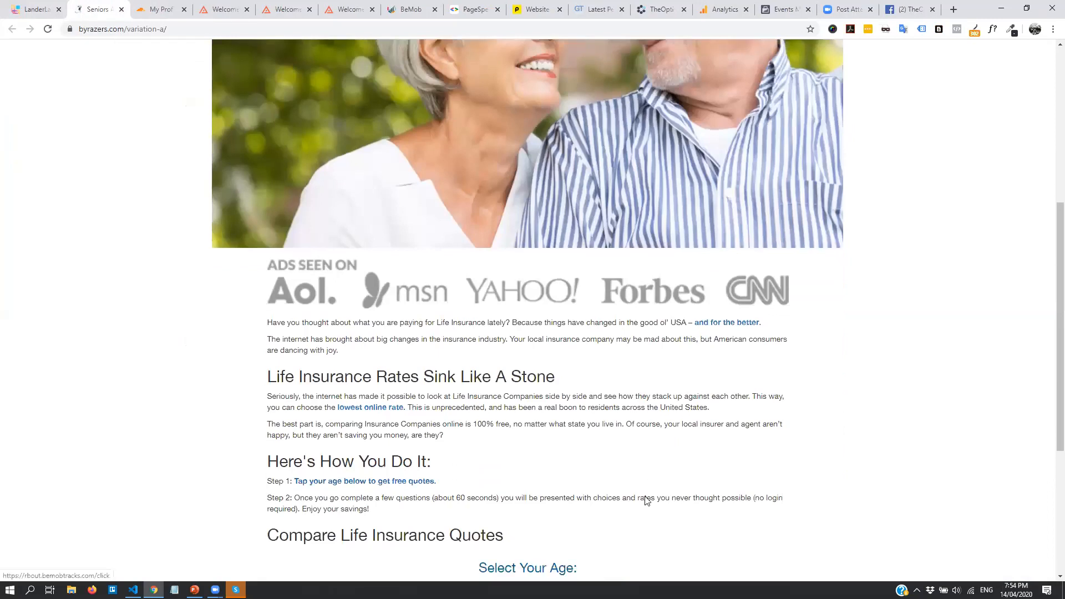
scroll(575, 244, up, 7)
scroll(574, 236, up, 3)
scroll(428, 207, down, 1)
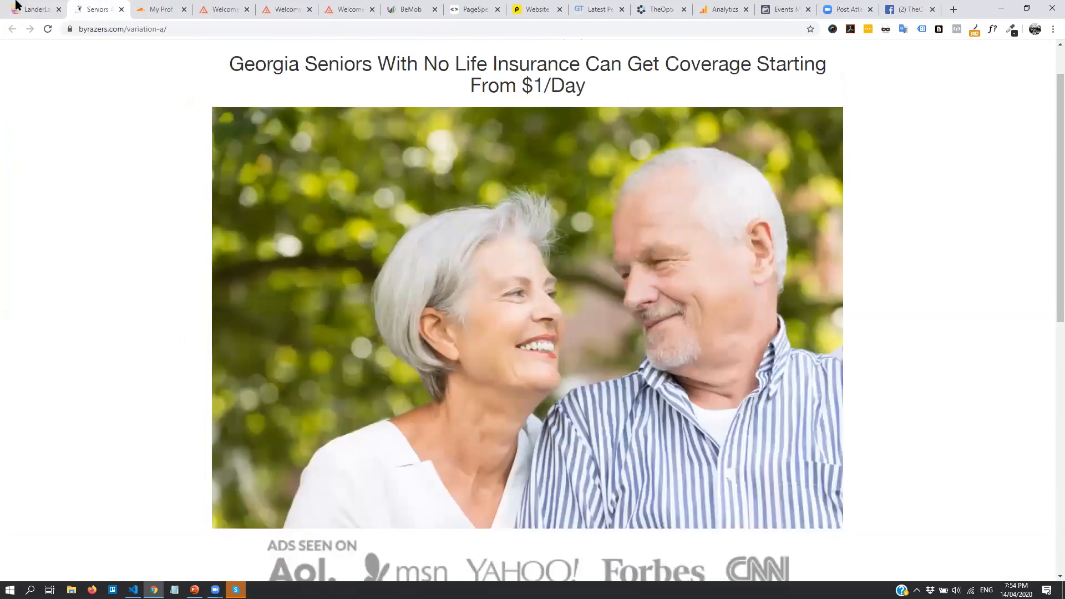
click(34, 9)
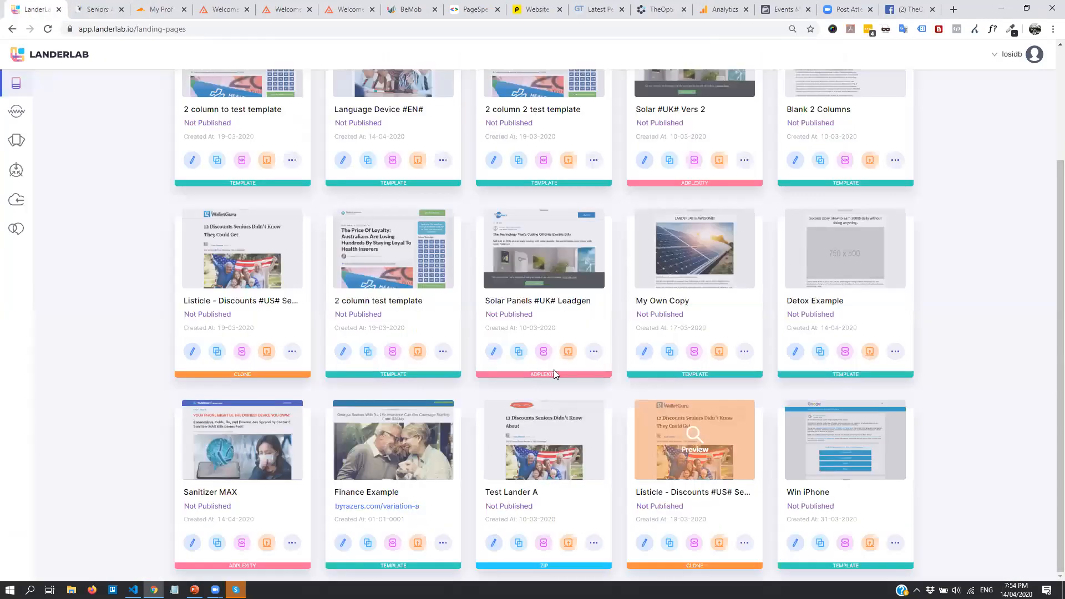
scroll(318, 248, up, 3)
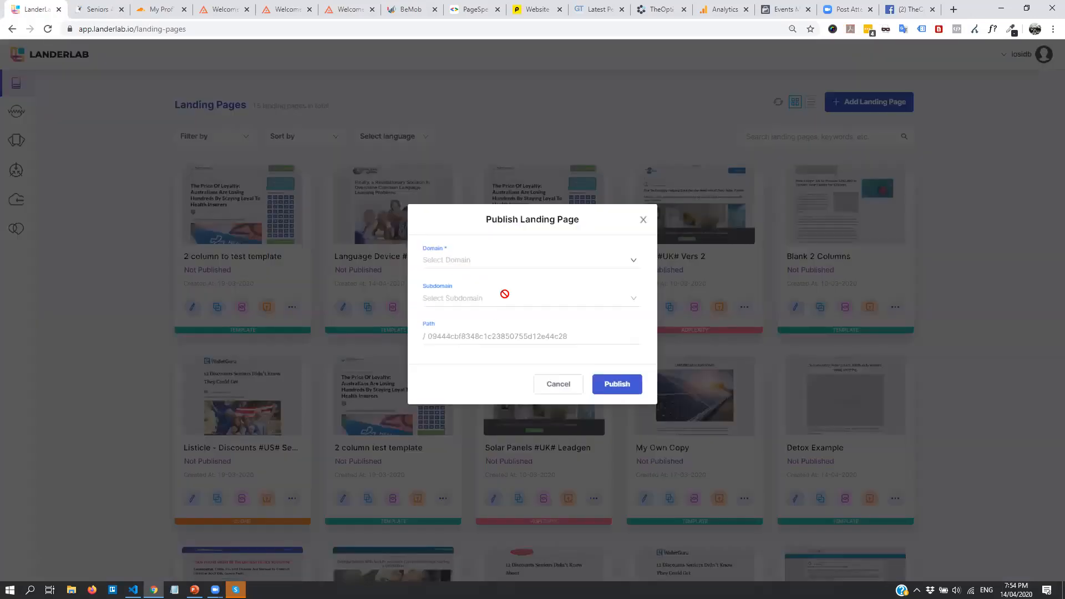
click(532, 260)
click(516, 285)
click(502, 300)
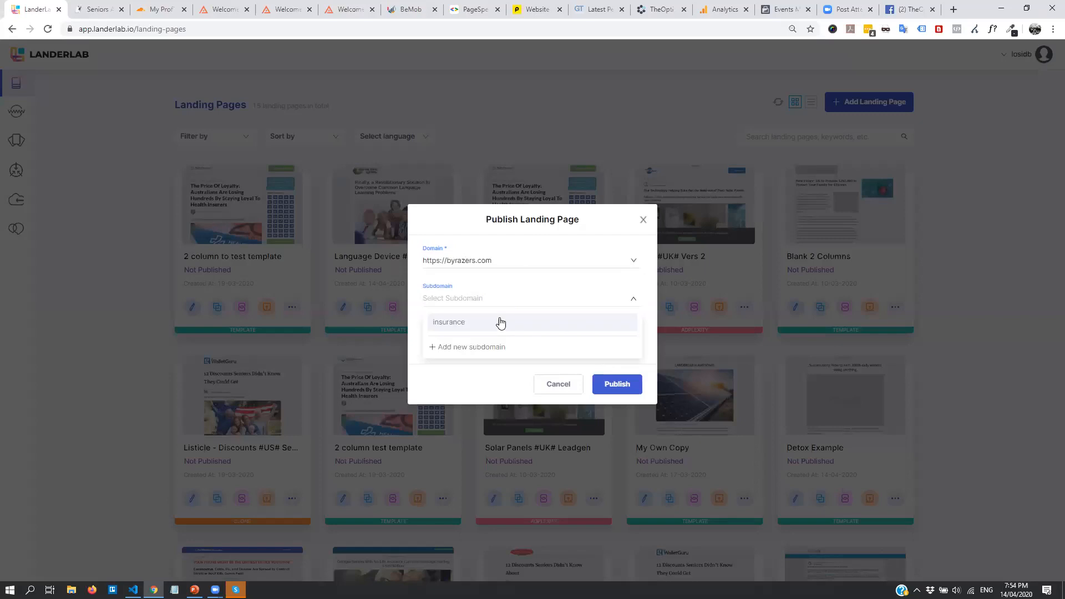
click(486, 320)
click(450, 334)
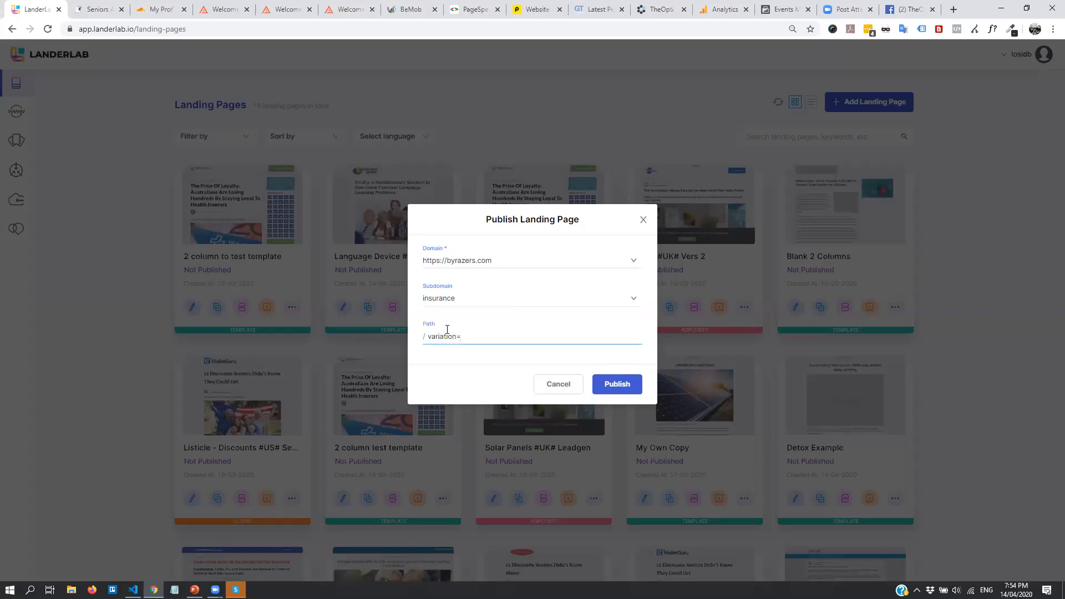
click(630, 384)
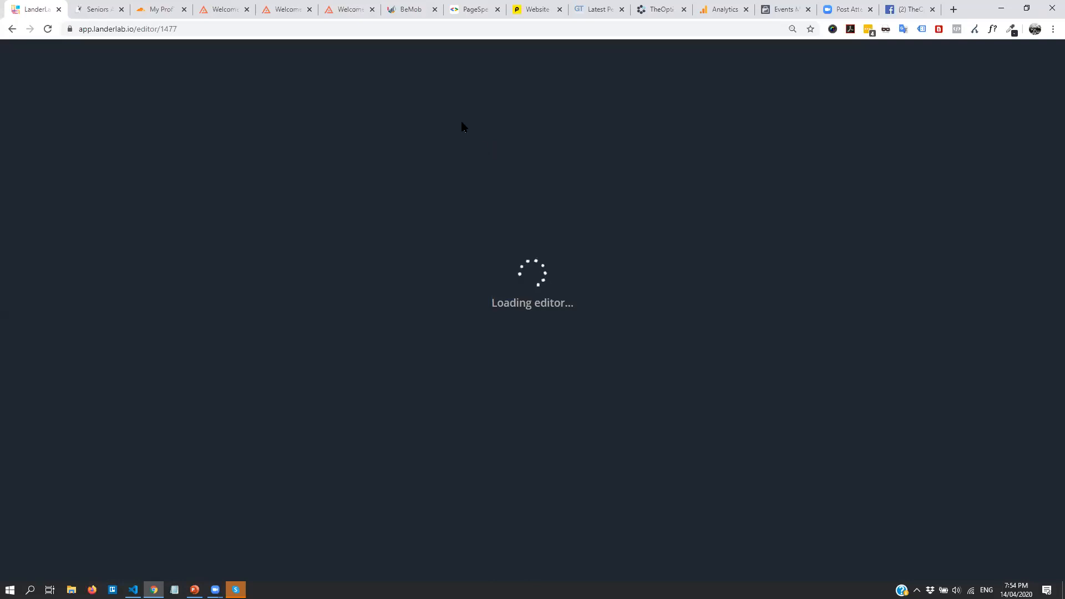
Copy the BeMob click URL and check the 'if you know where to look' link in the editor
click(412, 7)
click(519, 272)
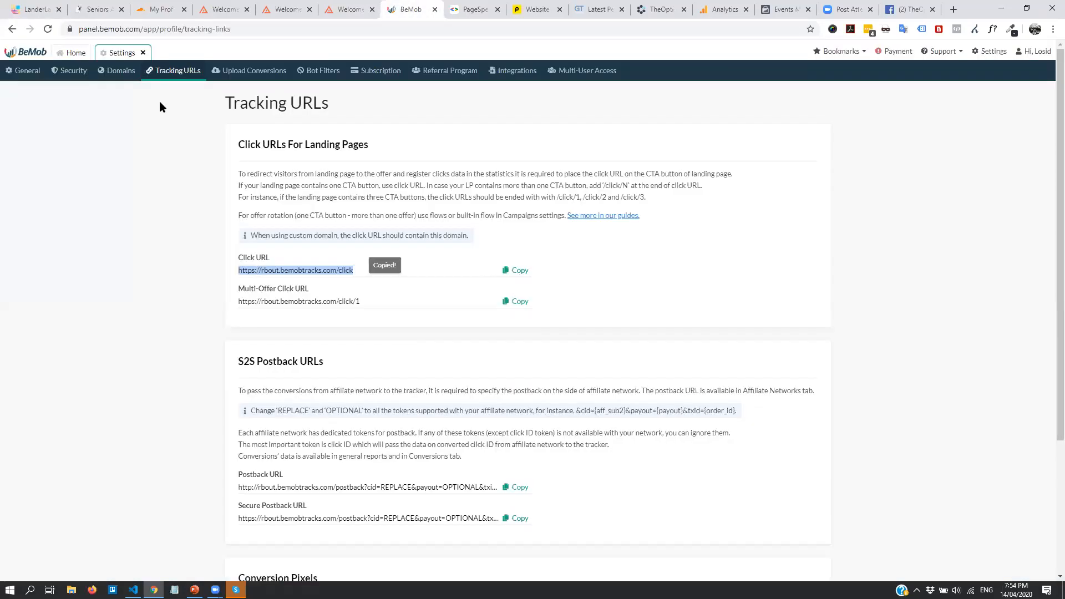
click(35, 9)
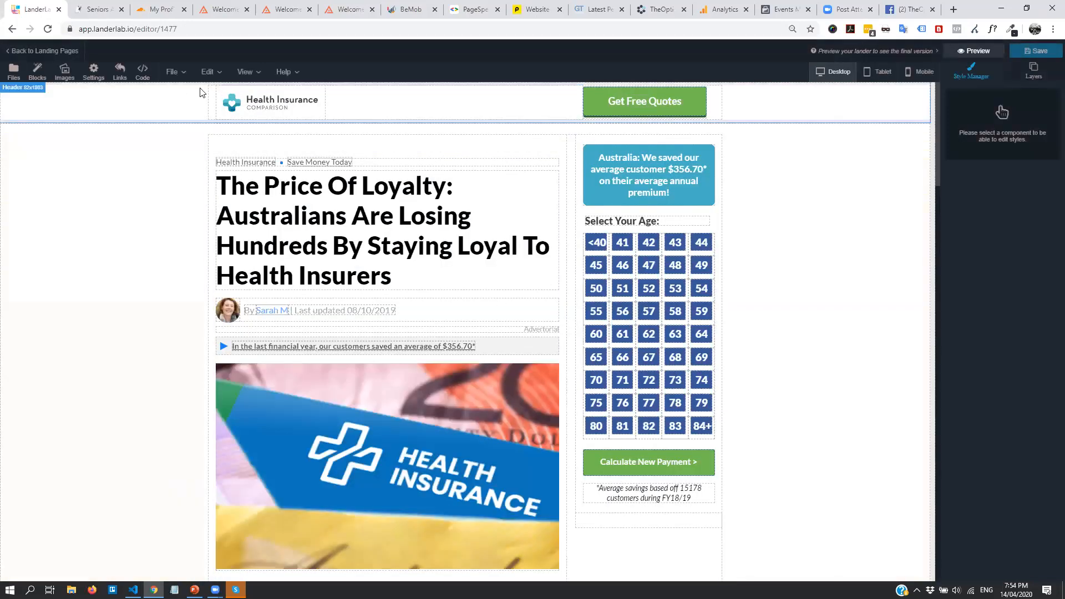
click(226, 74)
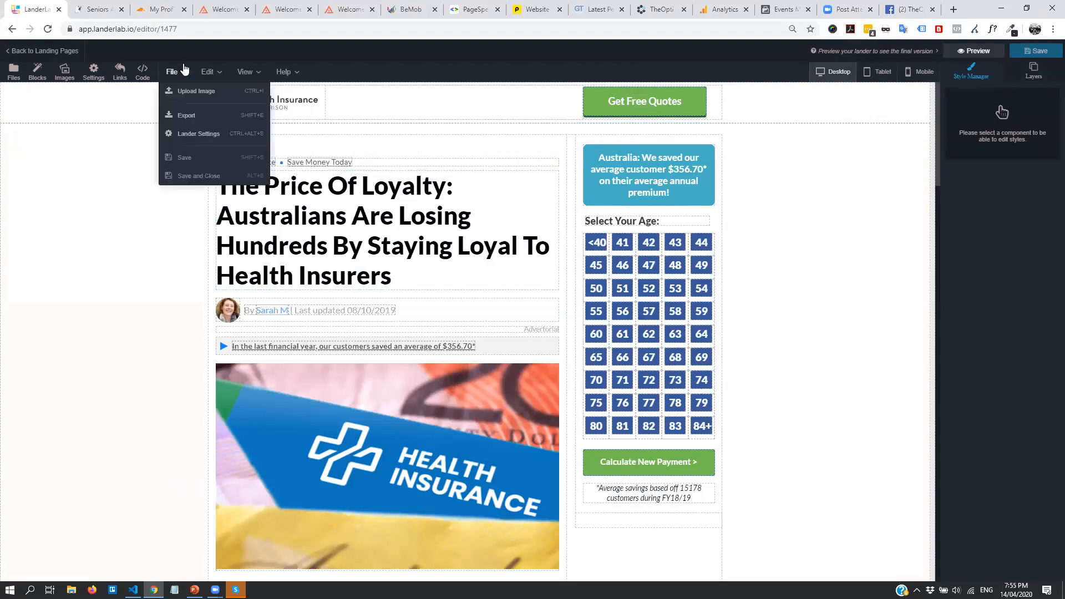
scroll(257, 309, down, 8)
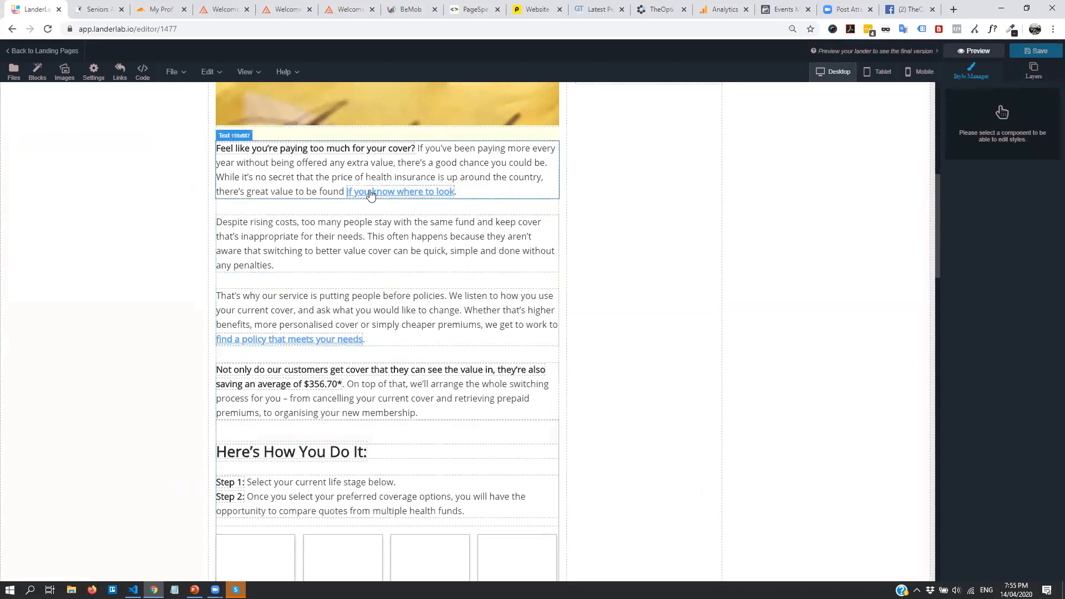
click(358, 192)
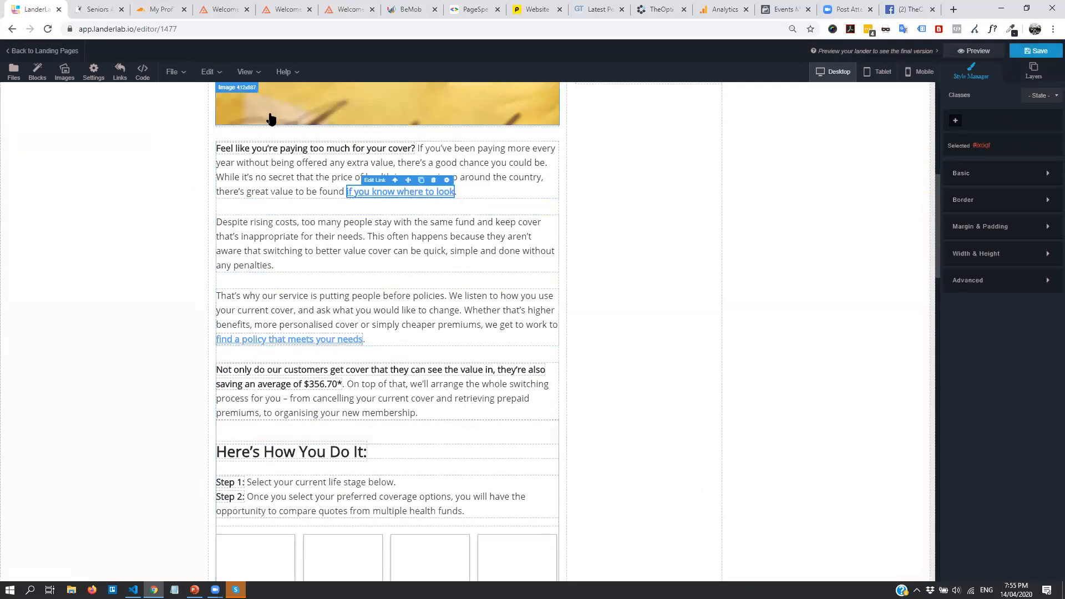
click(369, 180)
click(464, 207)
scroll(199, 127, up, 4)
Use Replace Links to replace all links with the specific pasted BeMob click URL
click(207, 72)
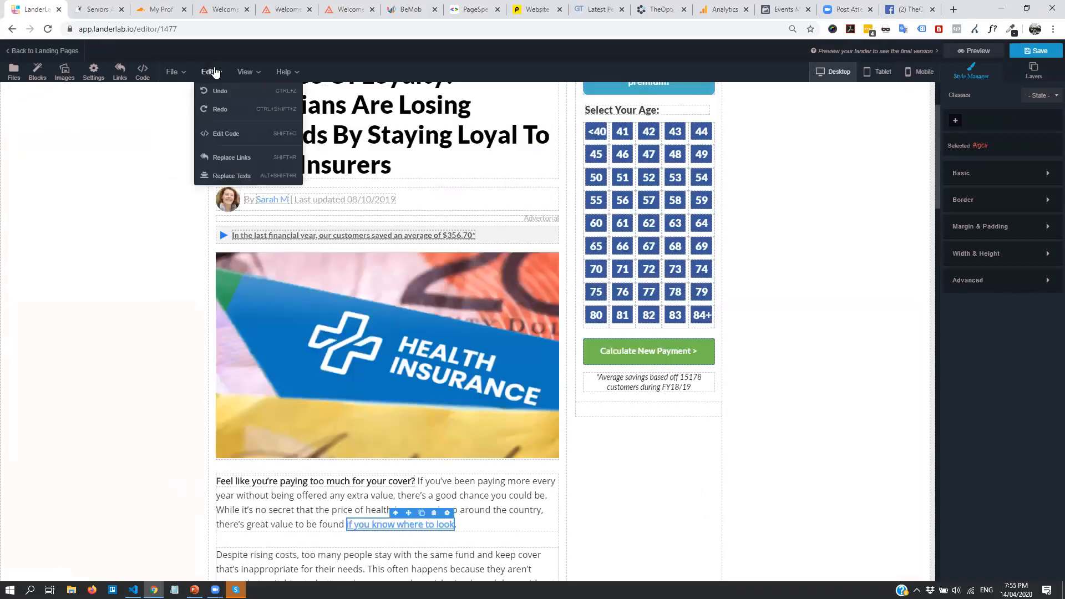
click(228, 158)
click(413, 312)
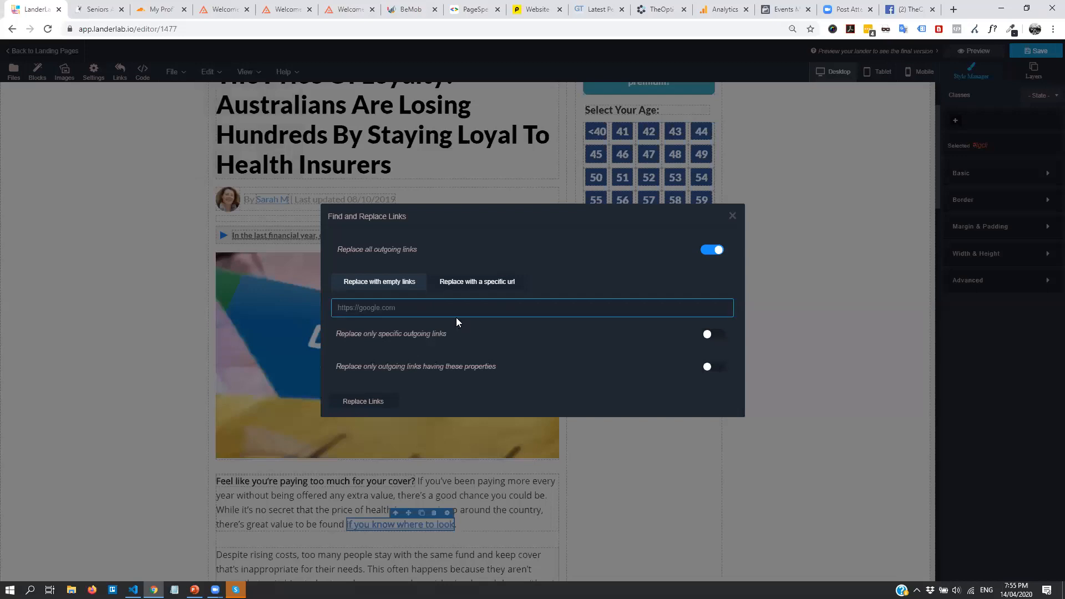
key(ctrl+v)
click(368, 289)
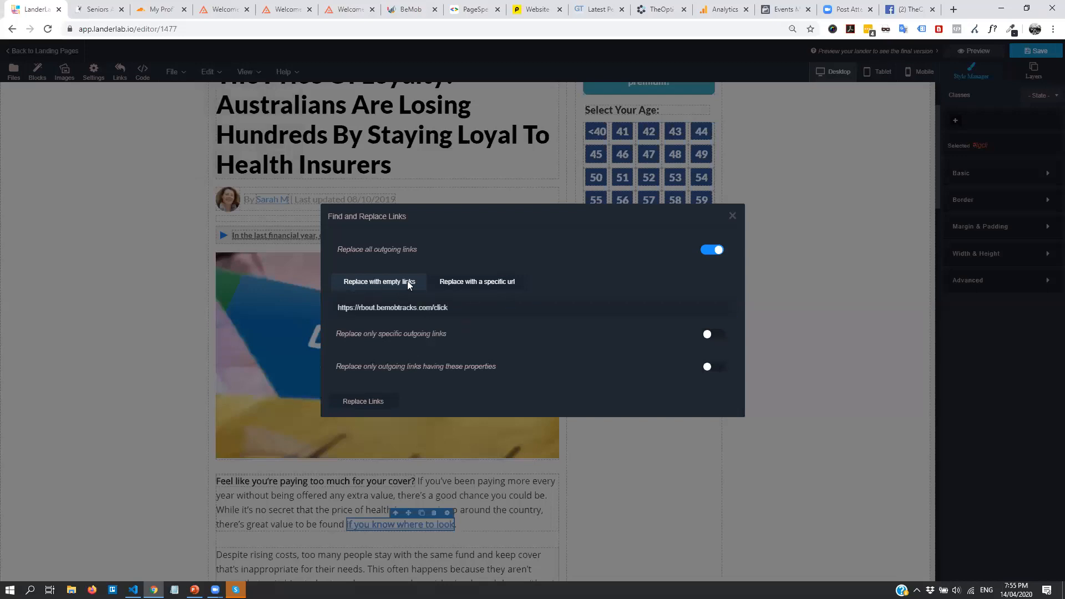
click(407, 283)
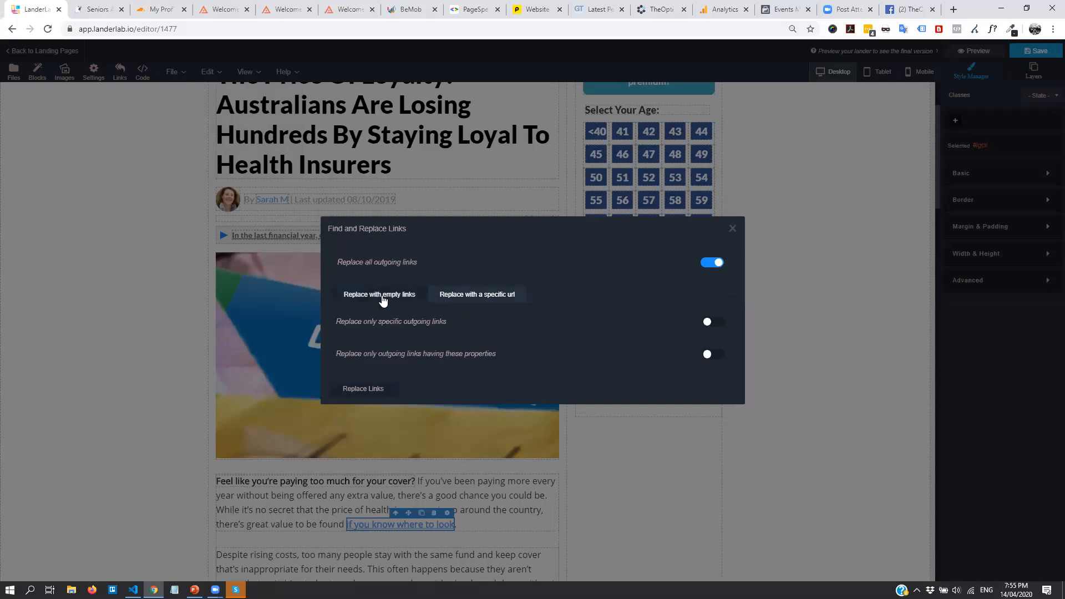
click(489, 295)
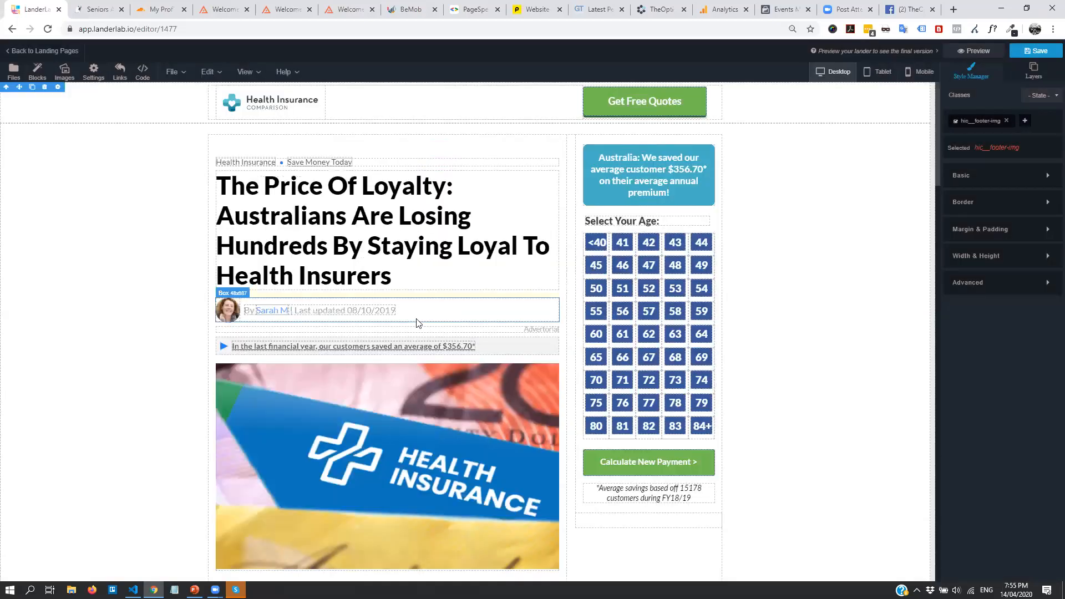
Verify the article image now links to the BeMob click URL and save the lander
scroll(382, 324, down, 2)
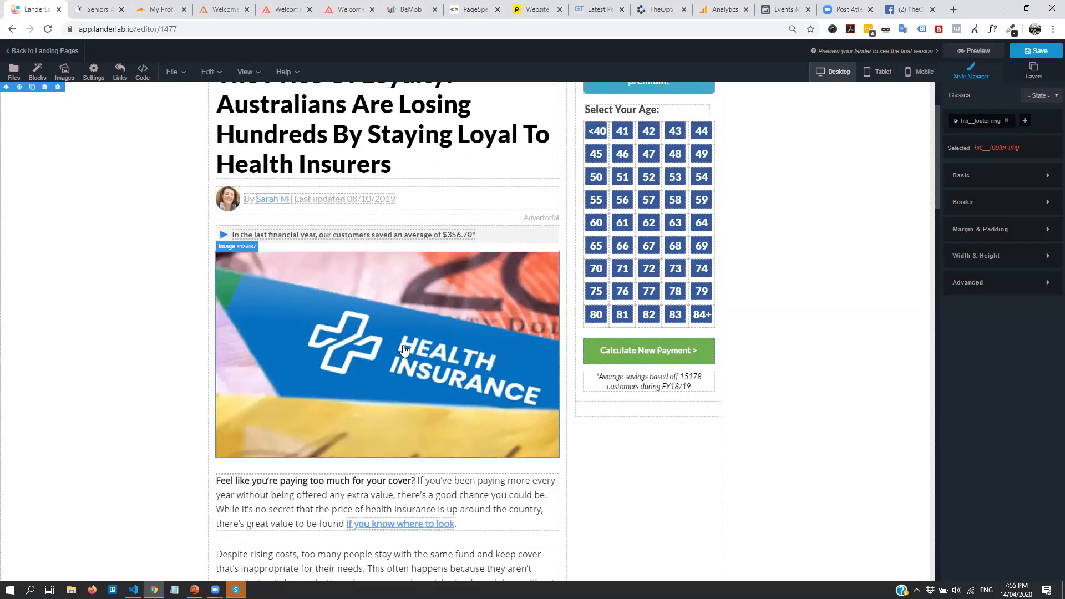
click(441, 252)
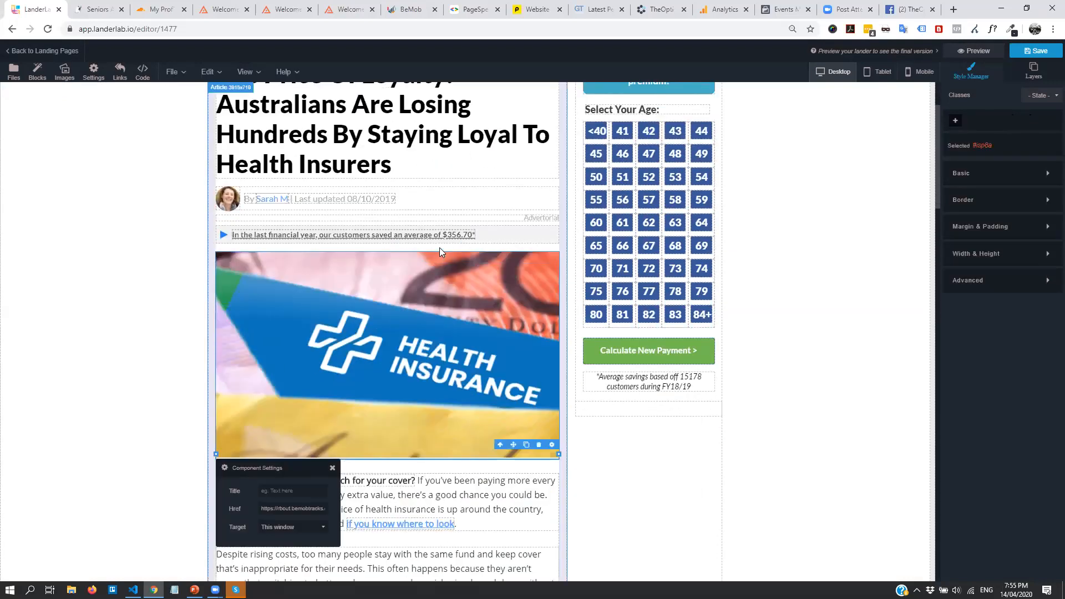
drag(263, 508, 336, 506)
click(259, 511)
click(332, 467)
click(1036, 51)
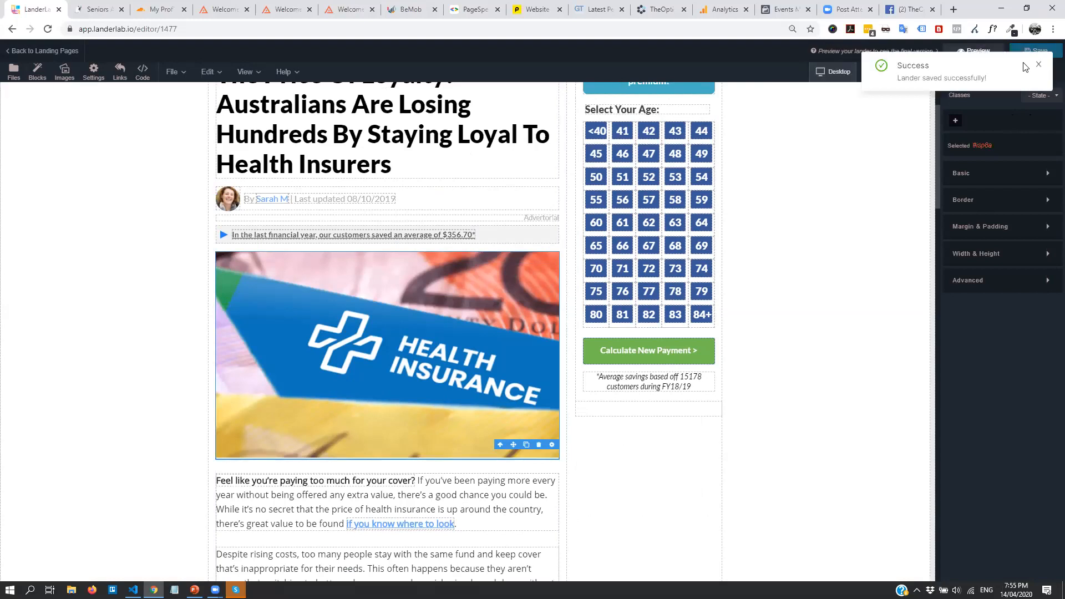
click(114, 5)
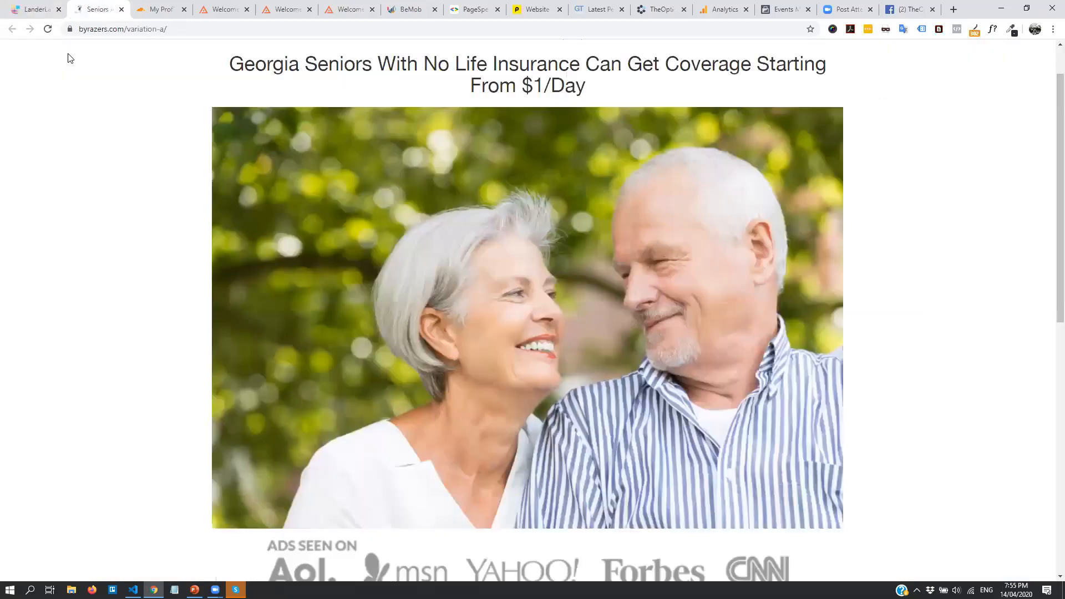
Republish Listicle - Discounts #US# to insurance.byrazers.com/variation-b from the landing pages list
click(38, 9)
click(20, 53)
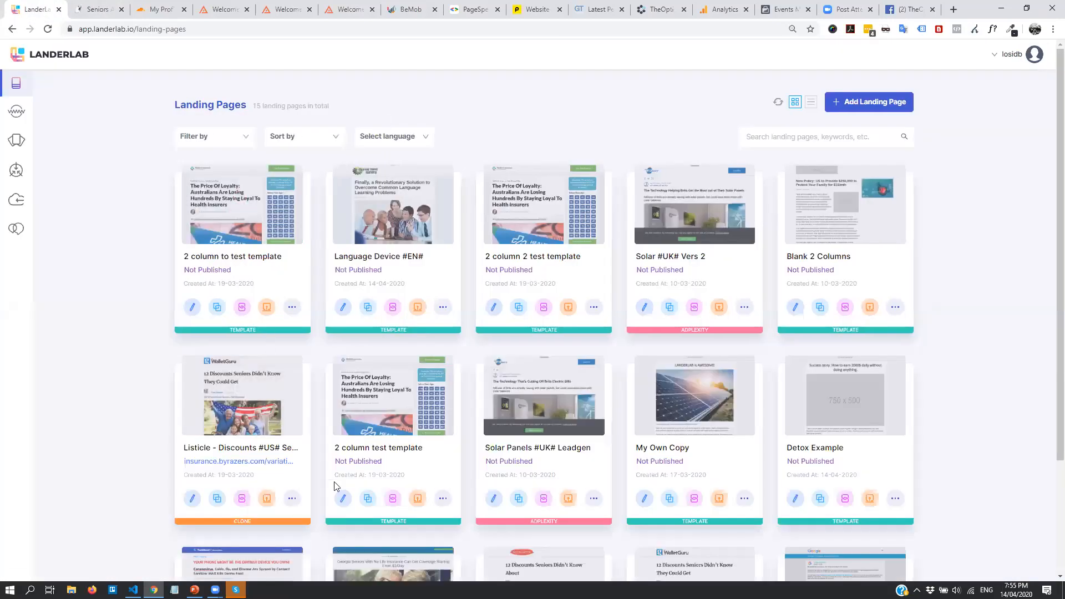
scroll(335, 363, down, 3)
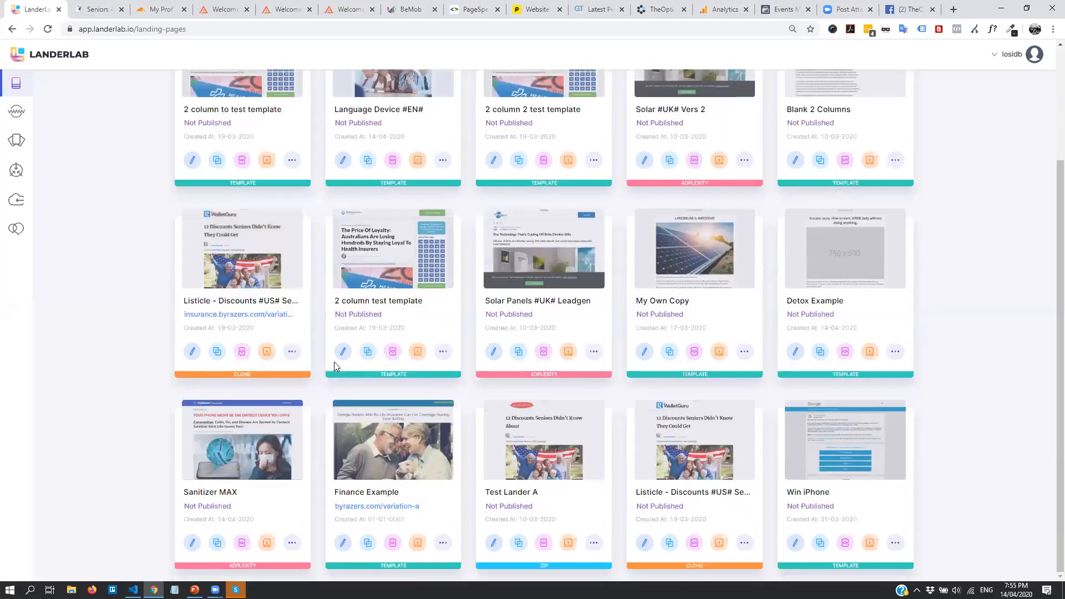
click(190, 355)
click(577, 436)
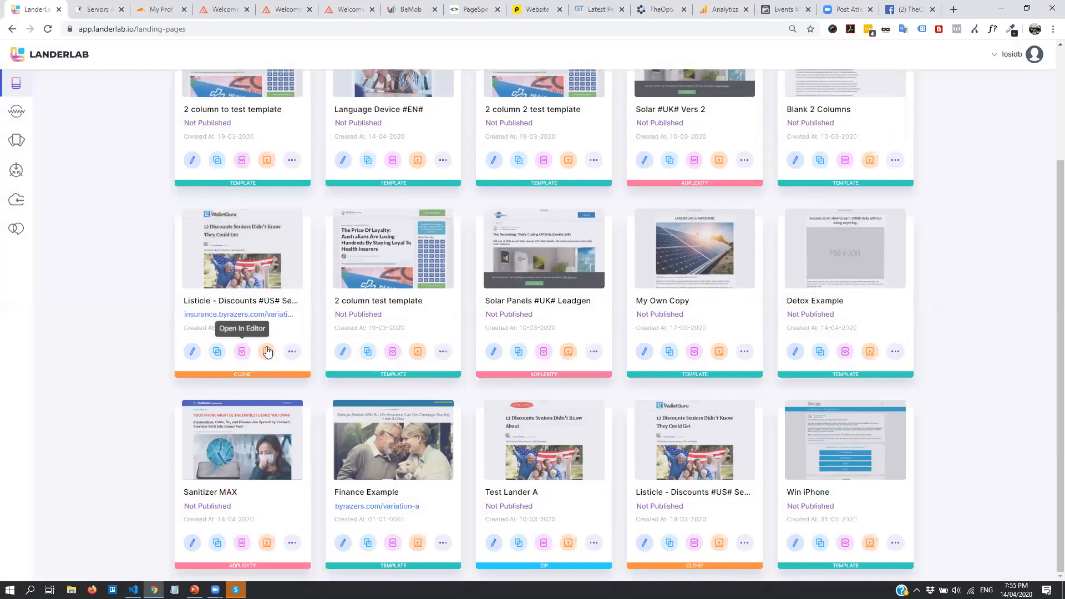
click(267, 351)
click(610, 385)
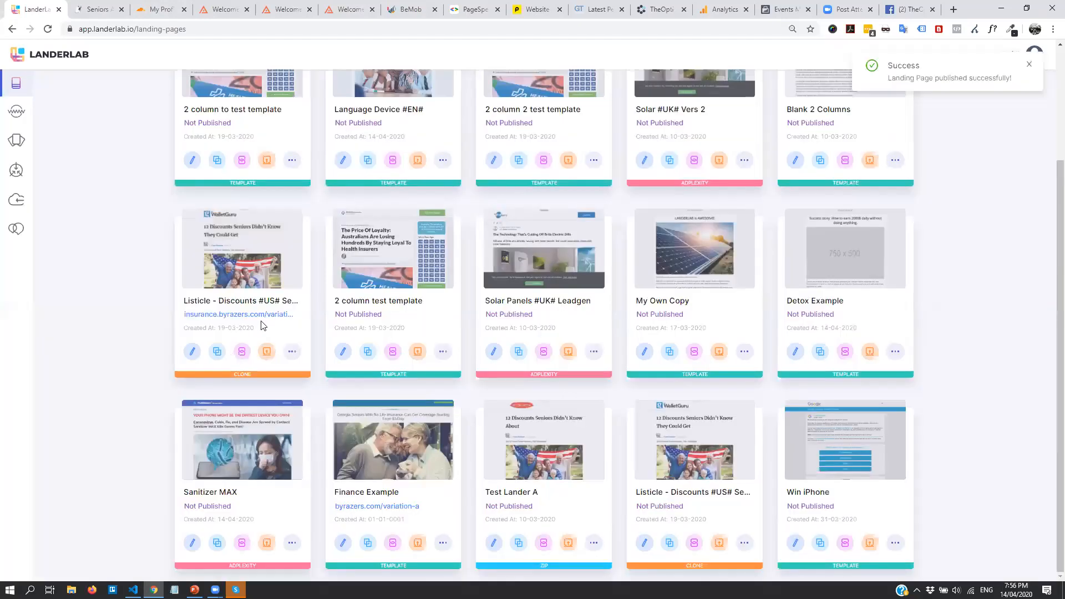
Open insurance.byrazers.com/variation-b, test the red Click Here button, and return to LanderLab
click(260, 314)
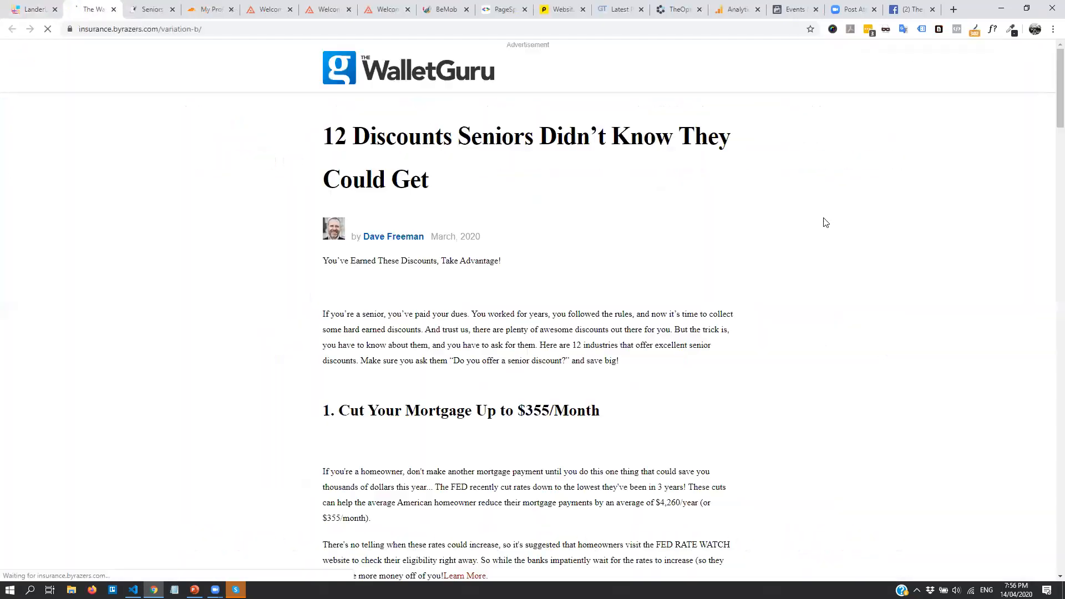
scroll(501, 304, down, 2)
scroll(501, 302, down, 14)
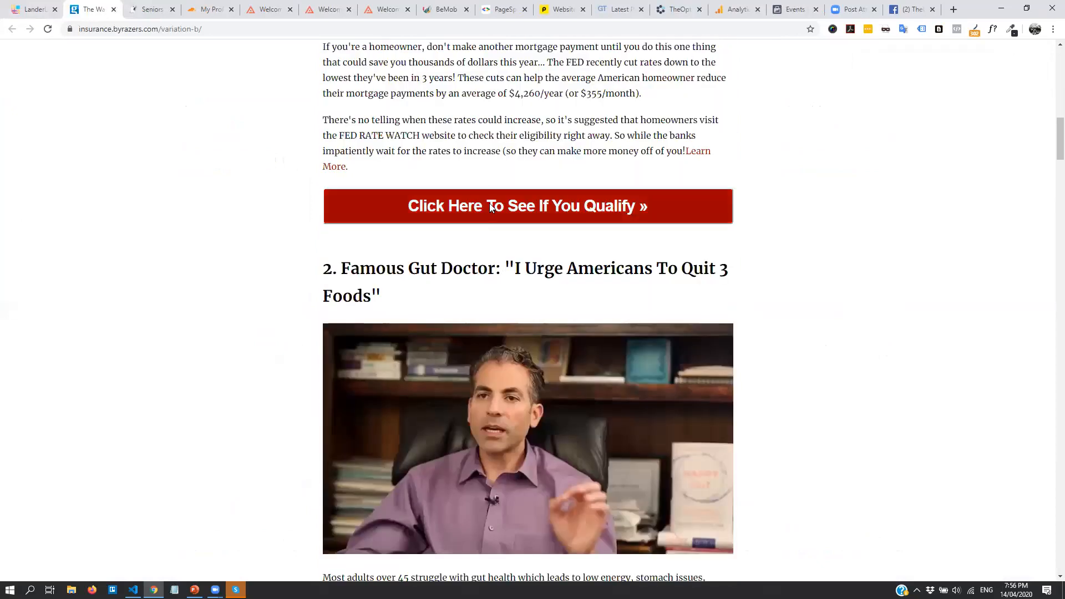
click(628, 206)
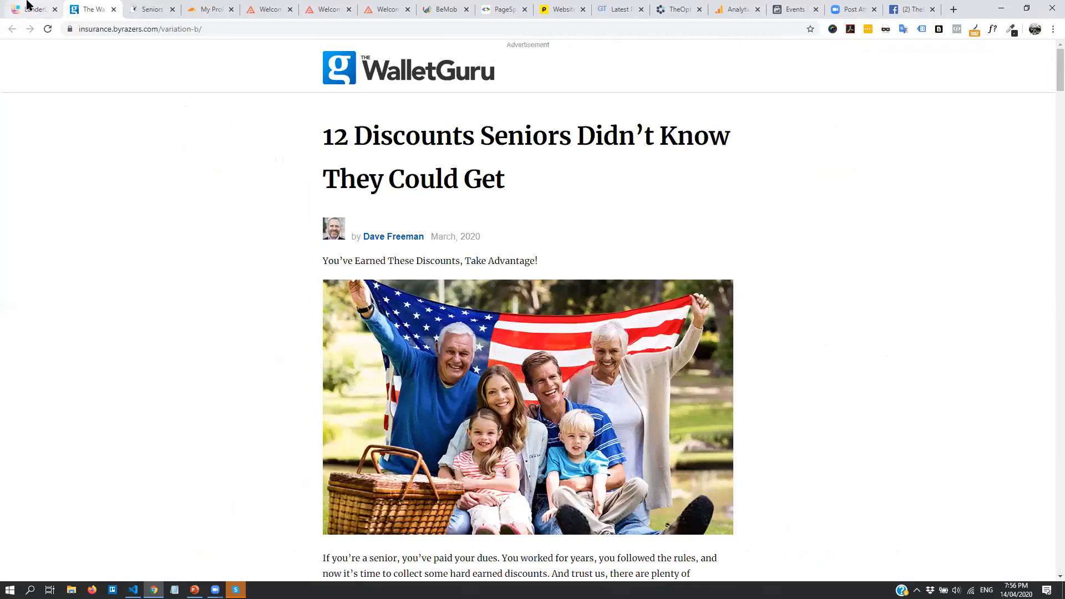
click(28, 6)
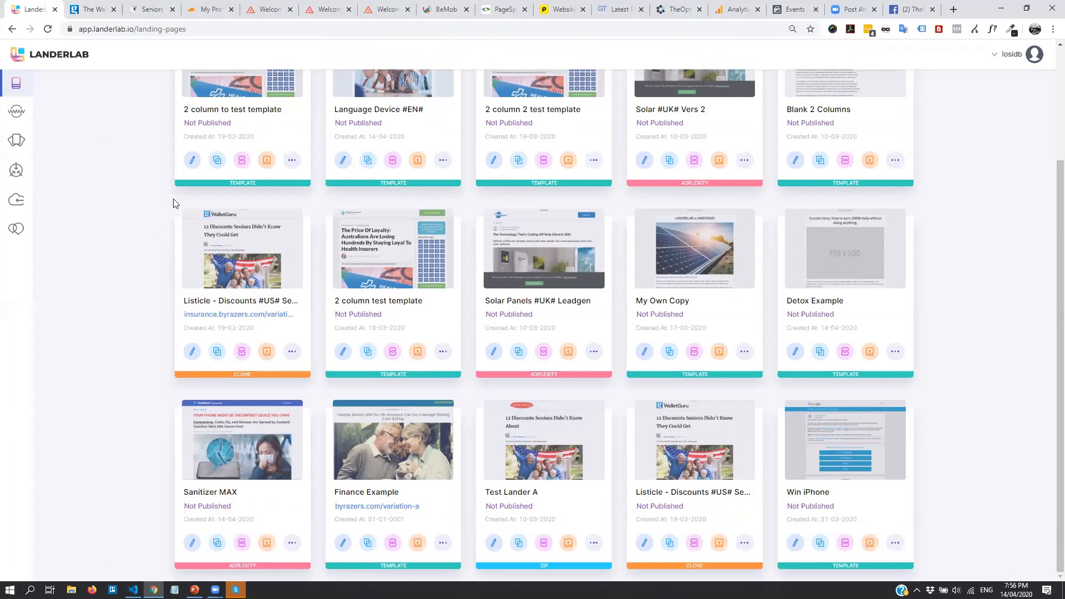
Delete the old Bemob Trk integration from the integrations list
click(16, 171)
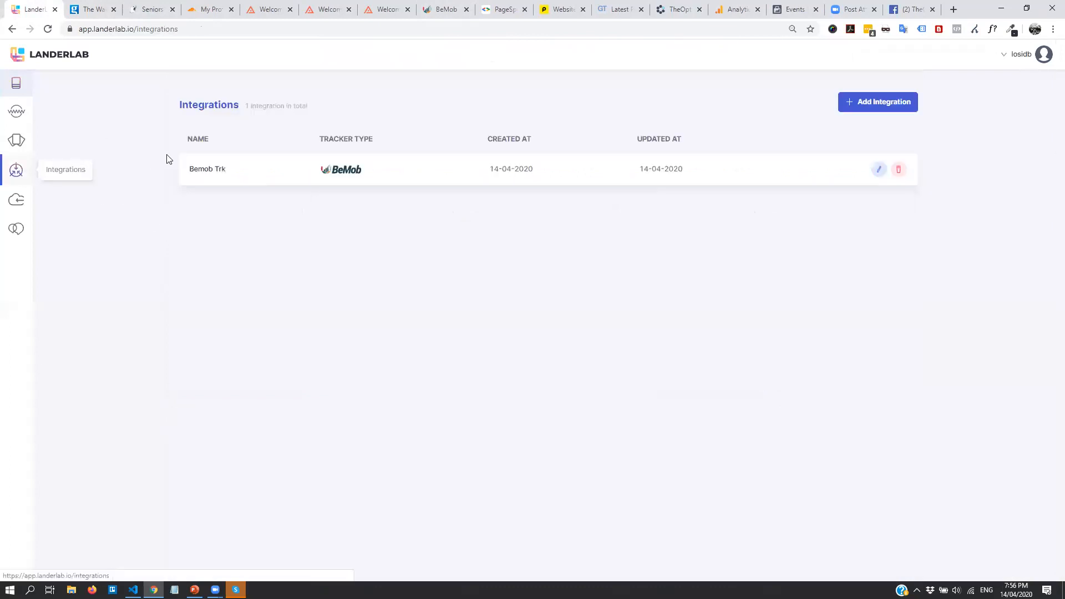
click(898, 169)
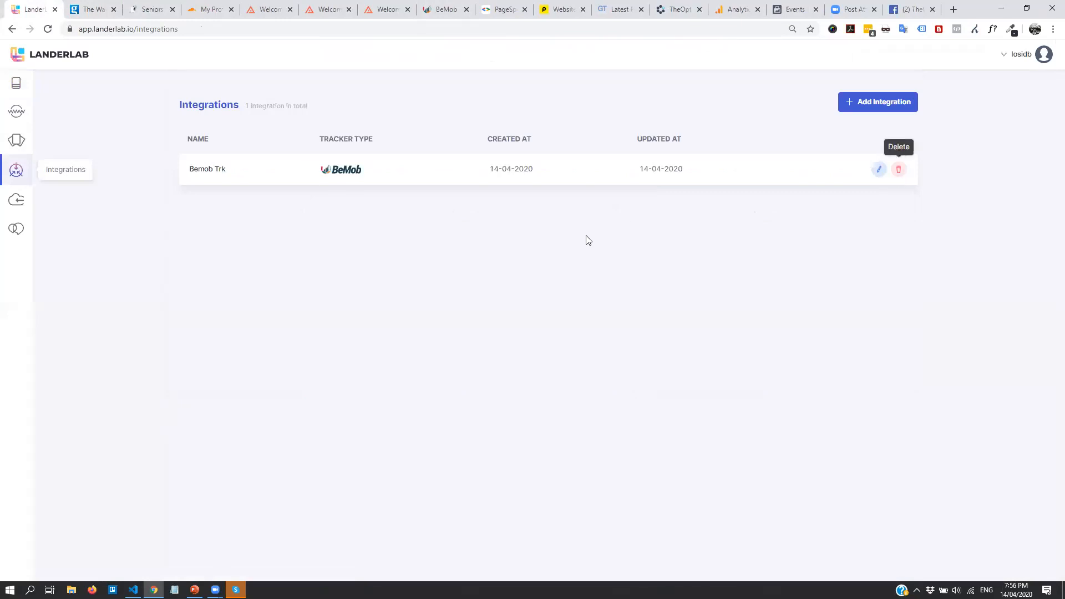
click(615, 326)
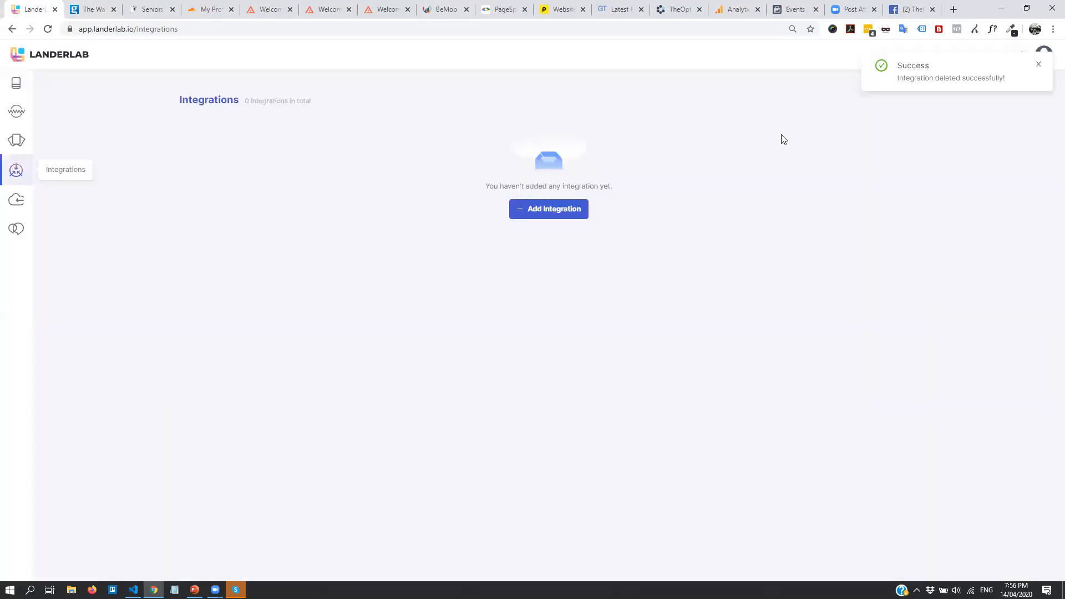
Start a new integration with Bemob chosen as the tracker type
click(580, 209)
click(564, 235)
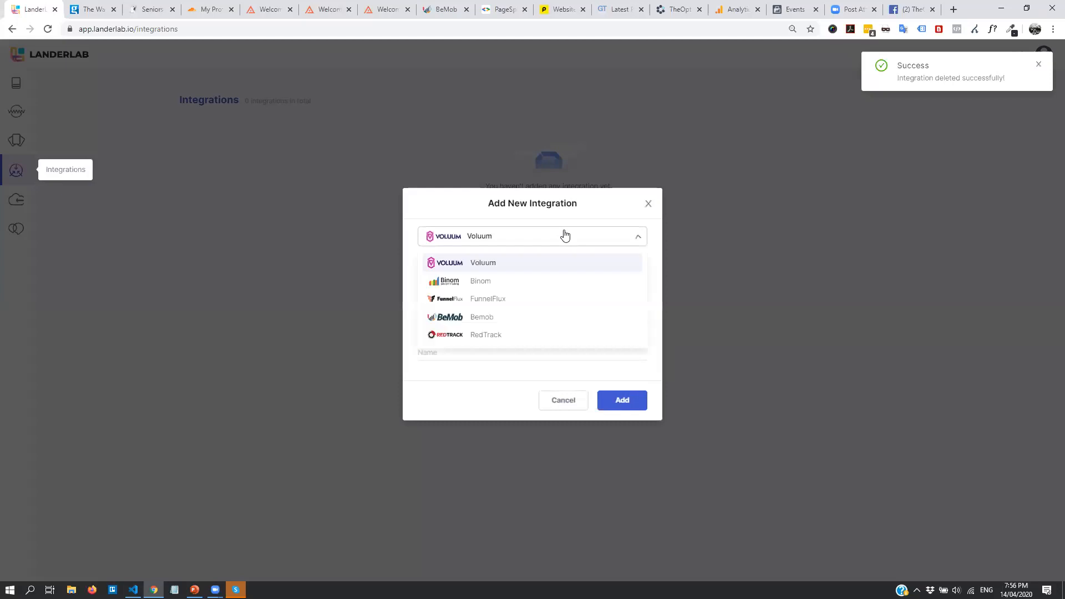
click(550, 318)
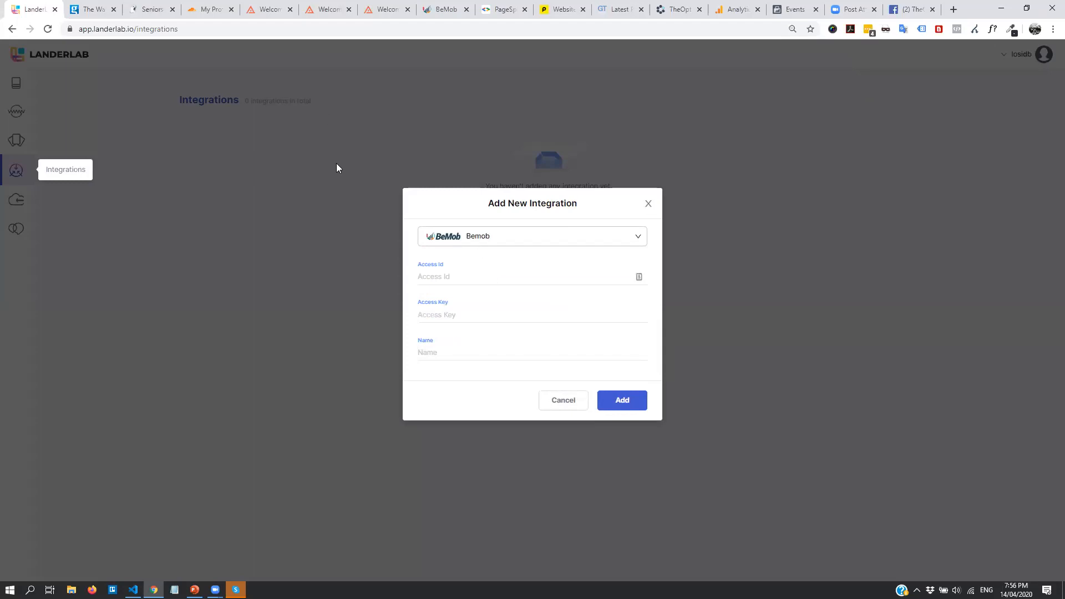
click(460, 284)
Create a new BeMob API key and paste its access key into Access Id
click(445, 10)
click(994, 54)
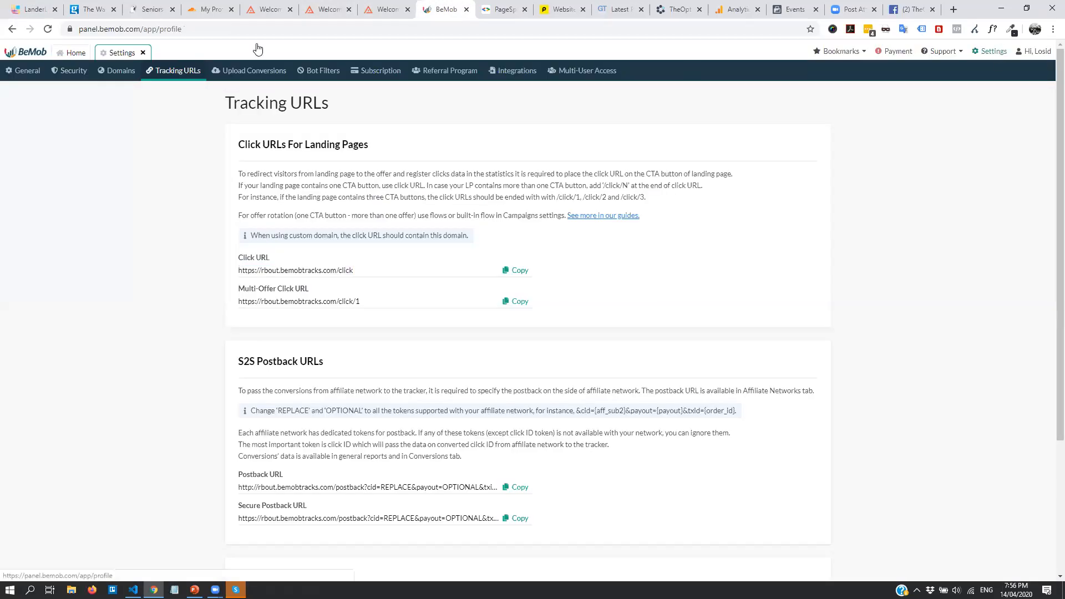
click(68, 72)
click(799, 148)
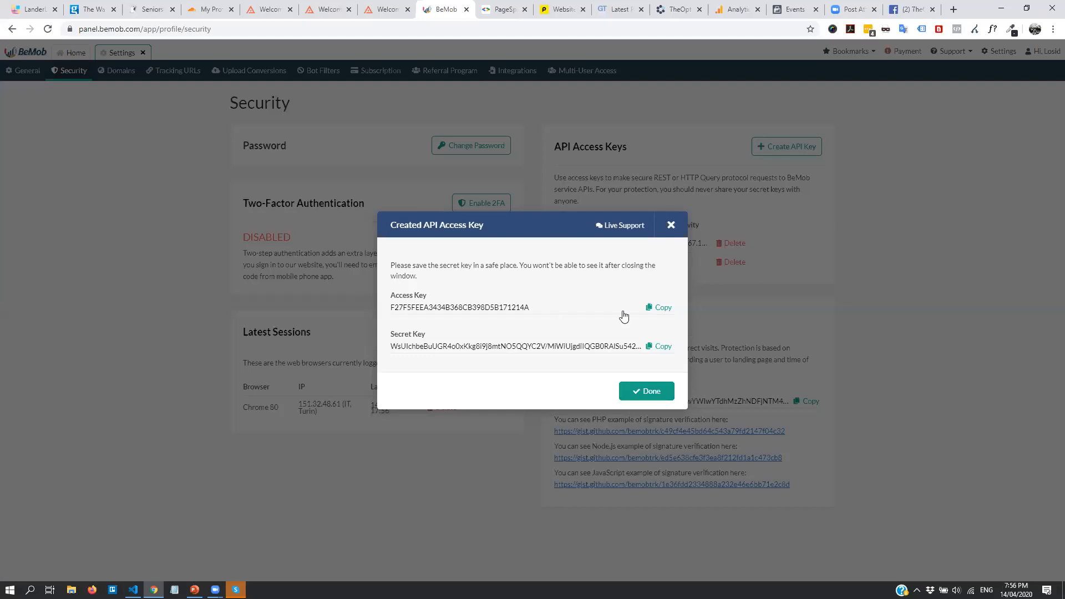
click(660, 308)
click(34, 9)
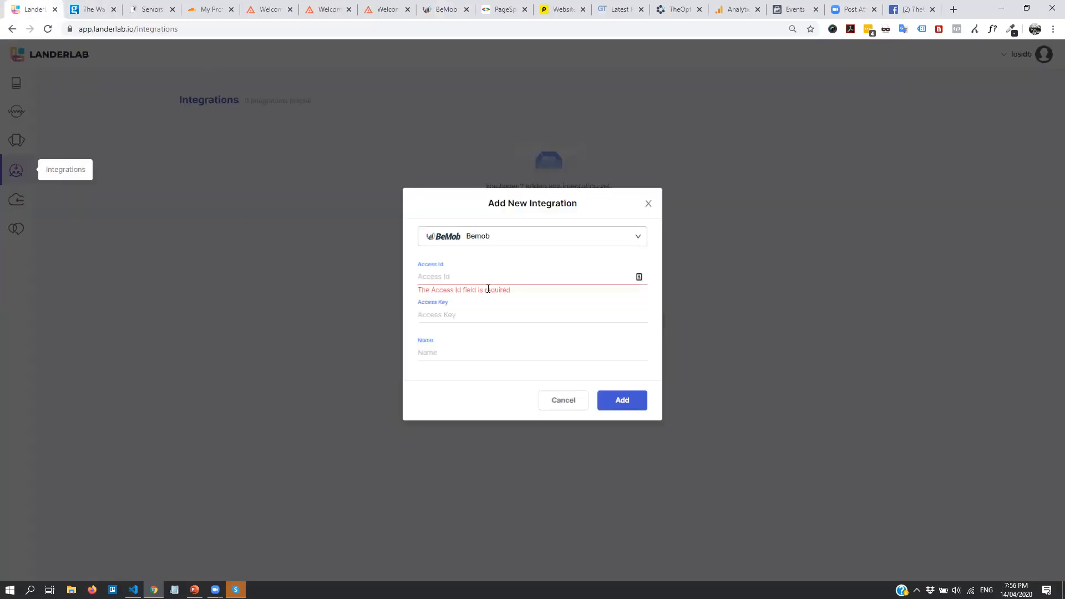
click(483, 269)
key(ctrl+v)
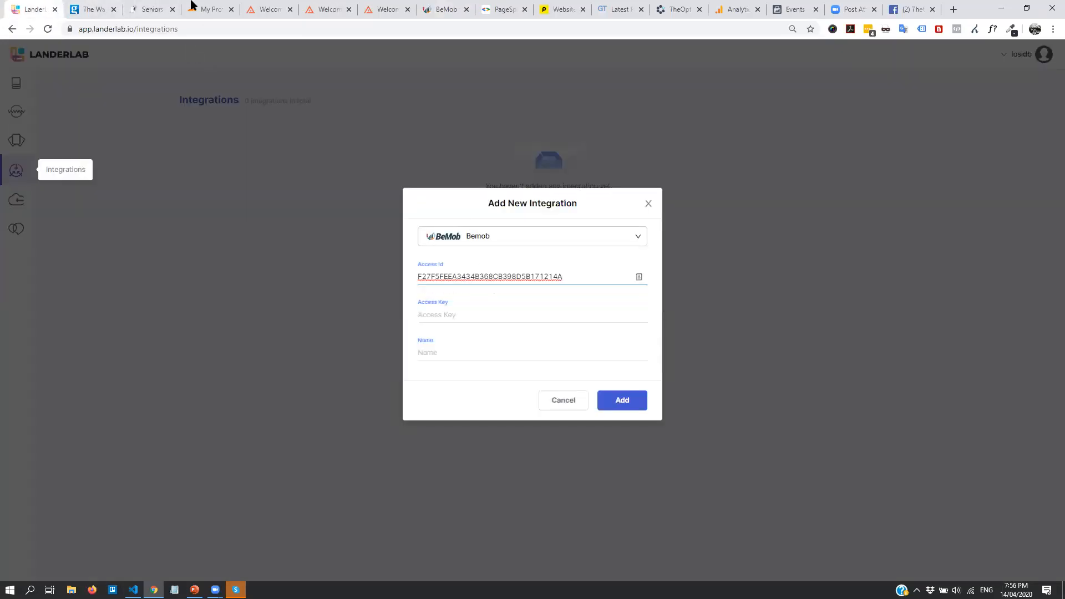
Paste the BeMob secret key into Access Key, name the integration Bemob LL, and save
click(438, 9)
click(663, 345)
click(34, 9)
click(464, 315)
key(ctrl+v)
click(481, 357)
text(B)
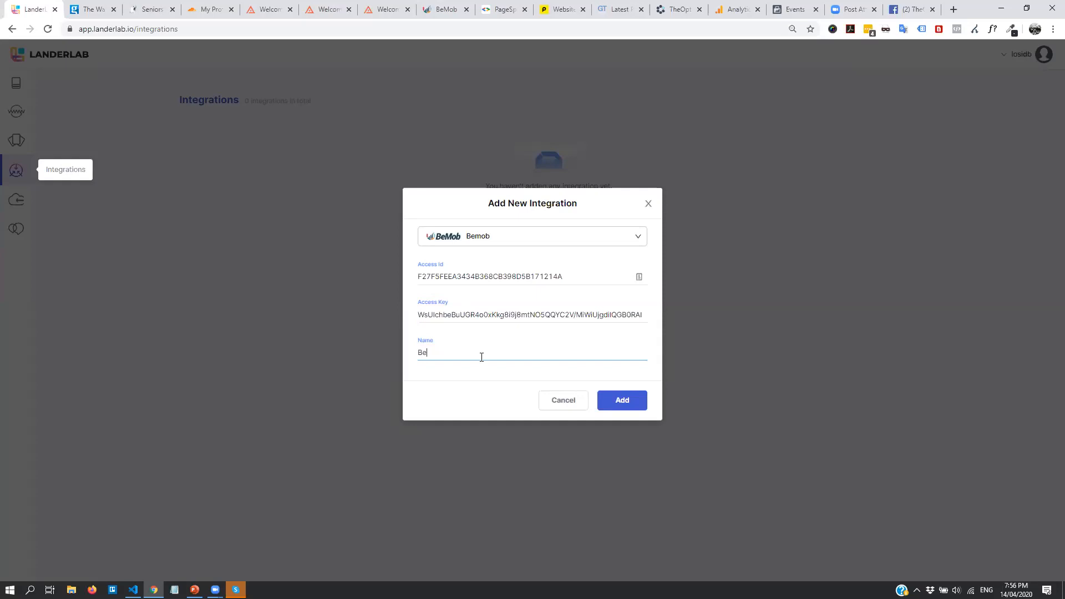
text(emob LL)
click(624, 400)
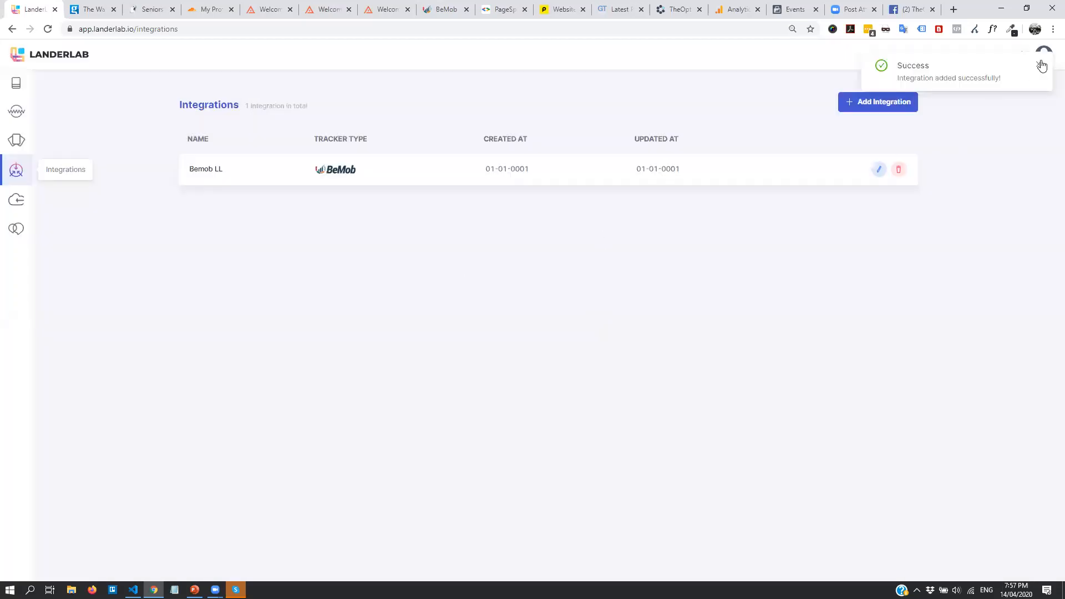
Add the Listicle - Discounts #US# Seniors lander to Bemob LL, removing the clone suffix from its name
click(15, 82)
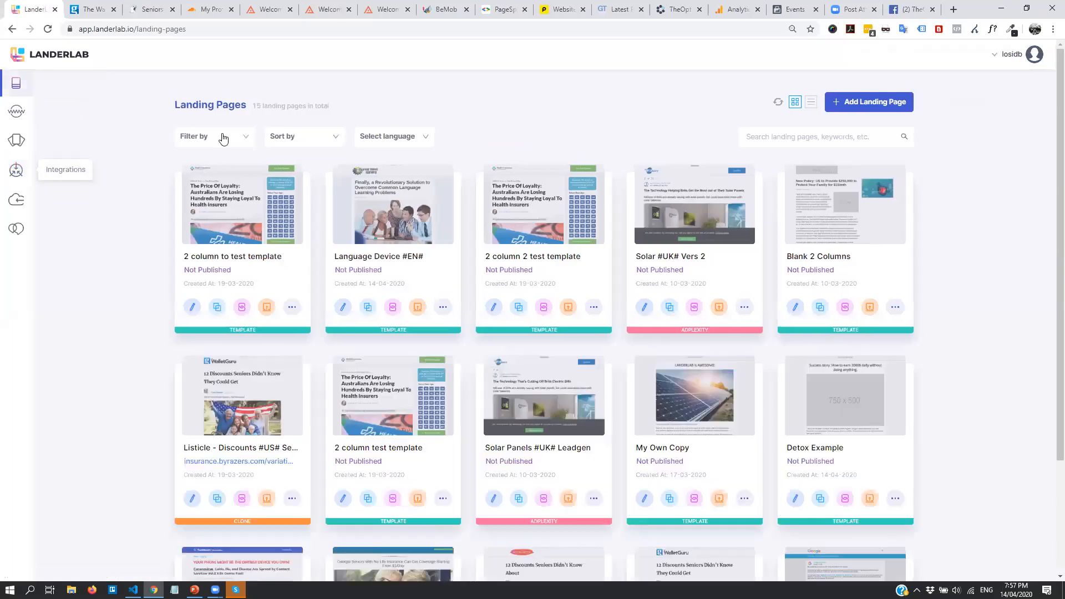
scroll(223, 407, down, 2)
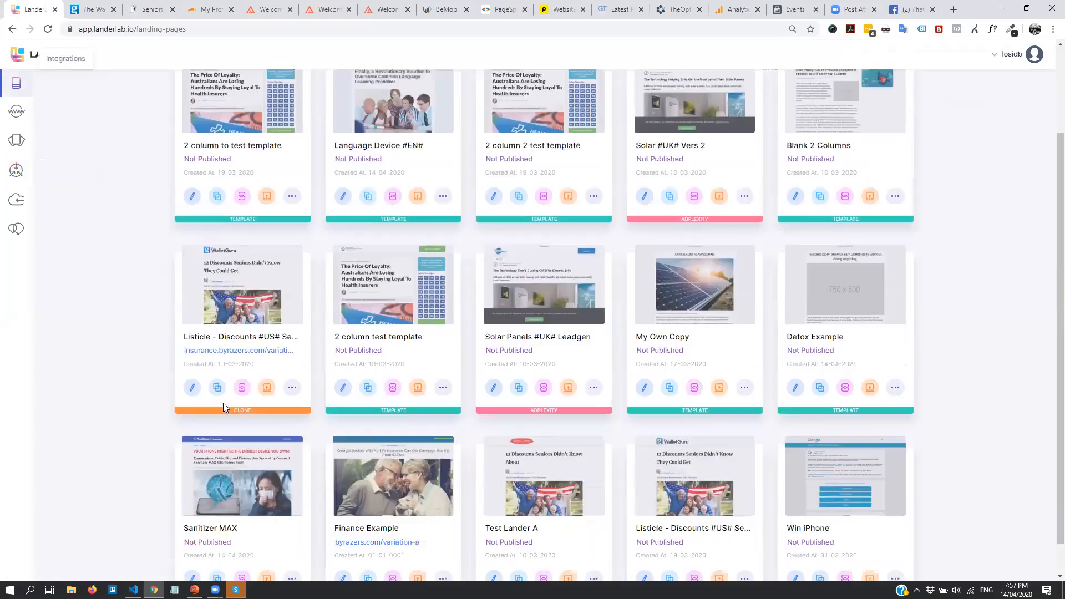
click(267, 392)
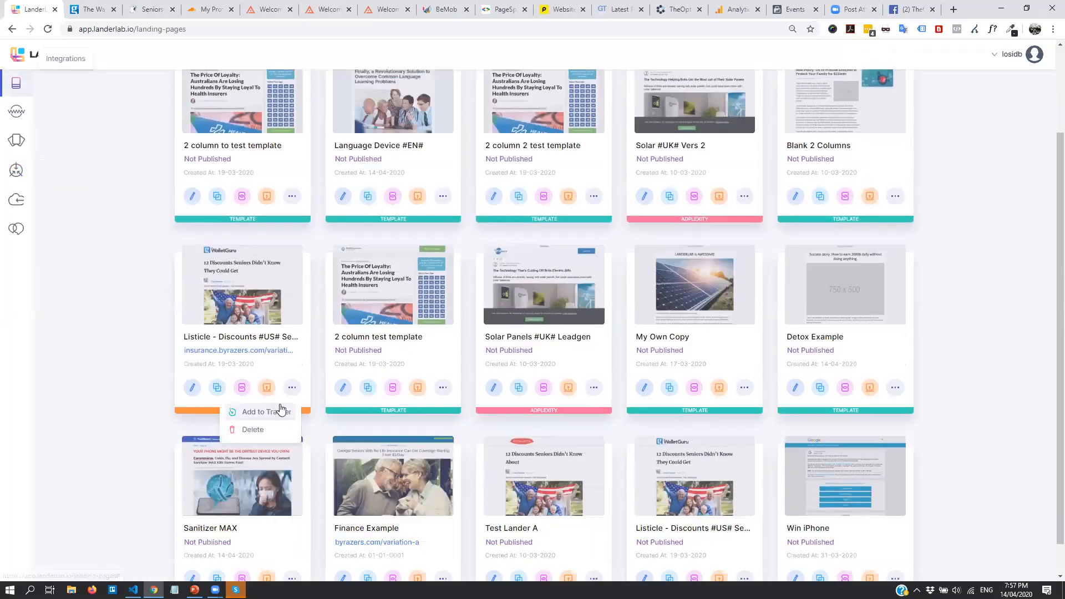
click(276, 412)
drag(379, 236, 481, 239)
key(BackSpace)
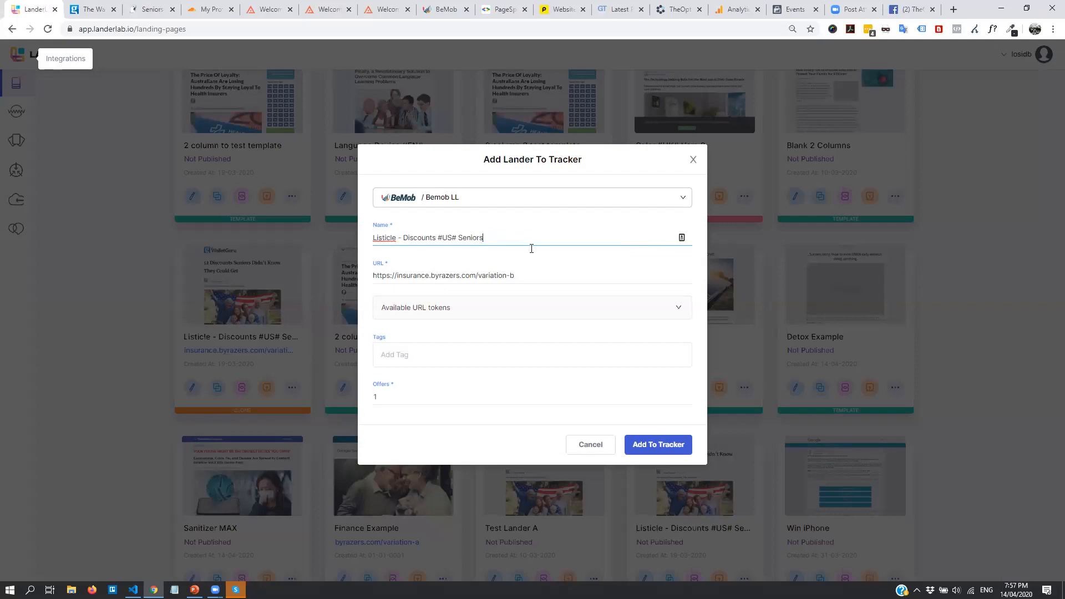
click(664, 442)
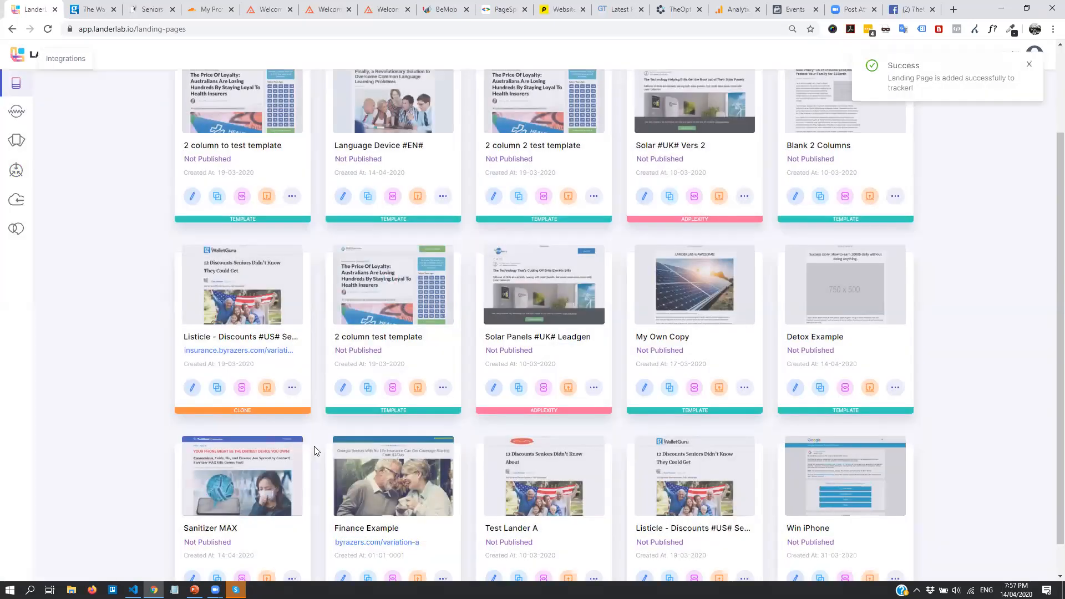
scroll(332, 488, down, 1)
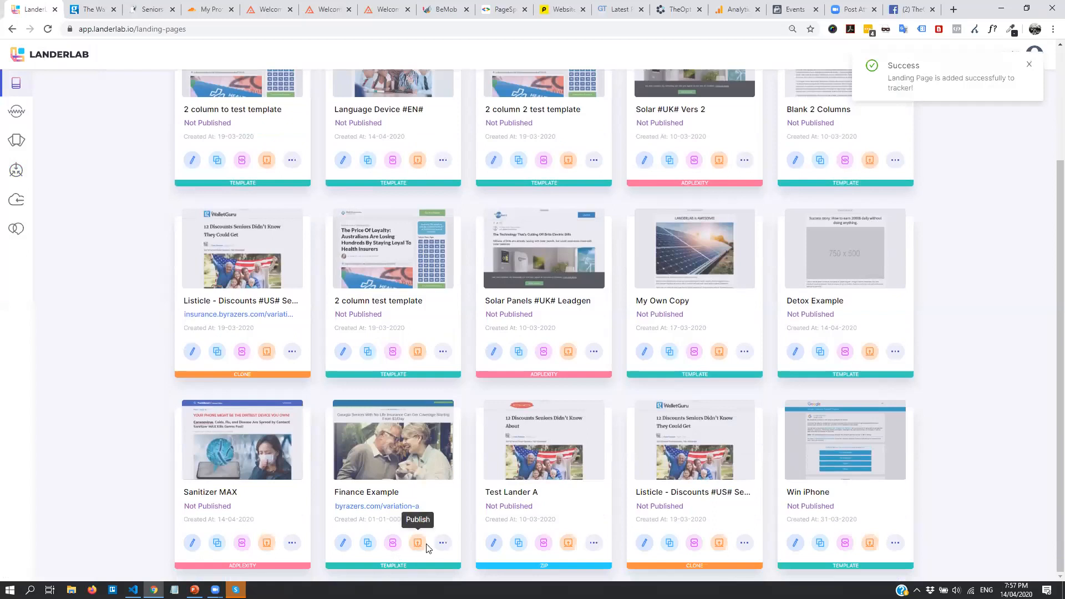
click(443, 542)
click(416, 500)
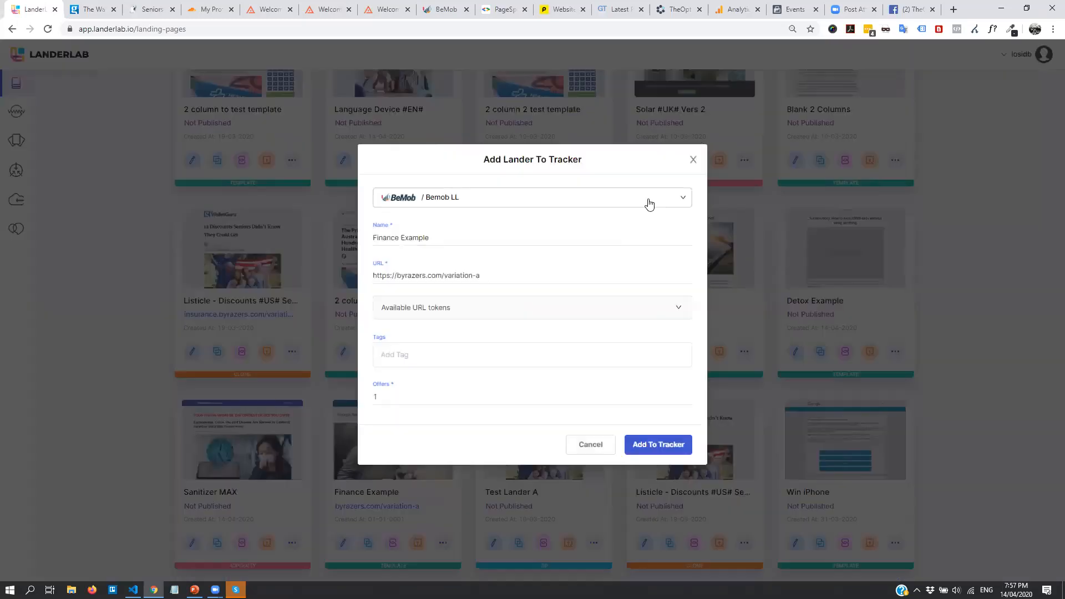
click(537, 277)
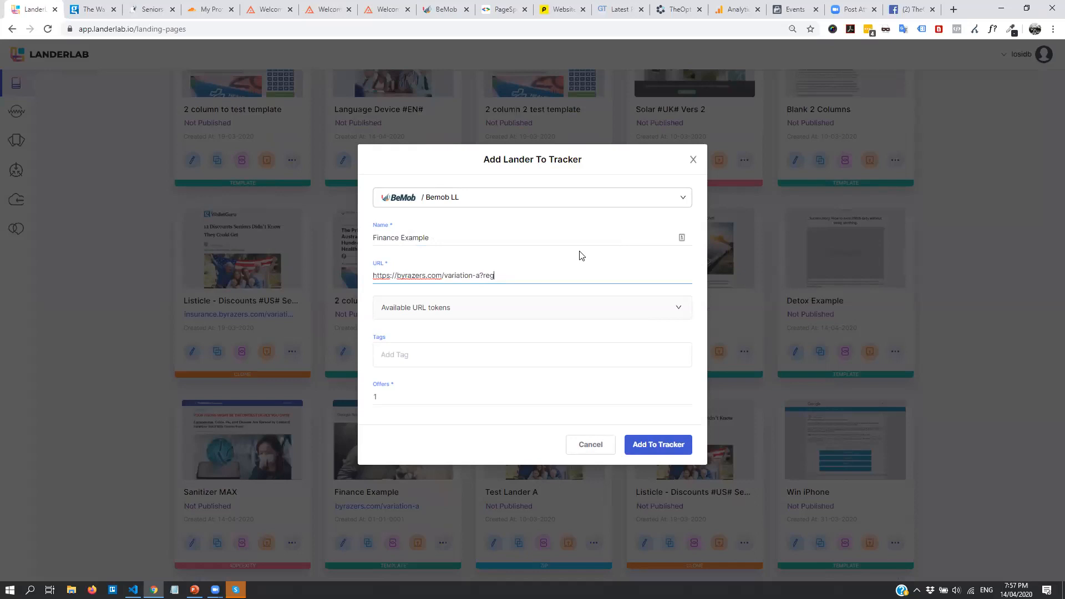
click(652, 314)
click(499, 234)
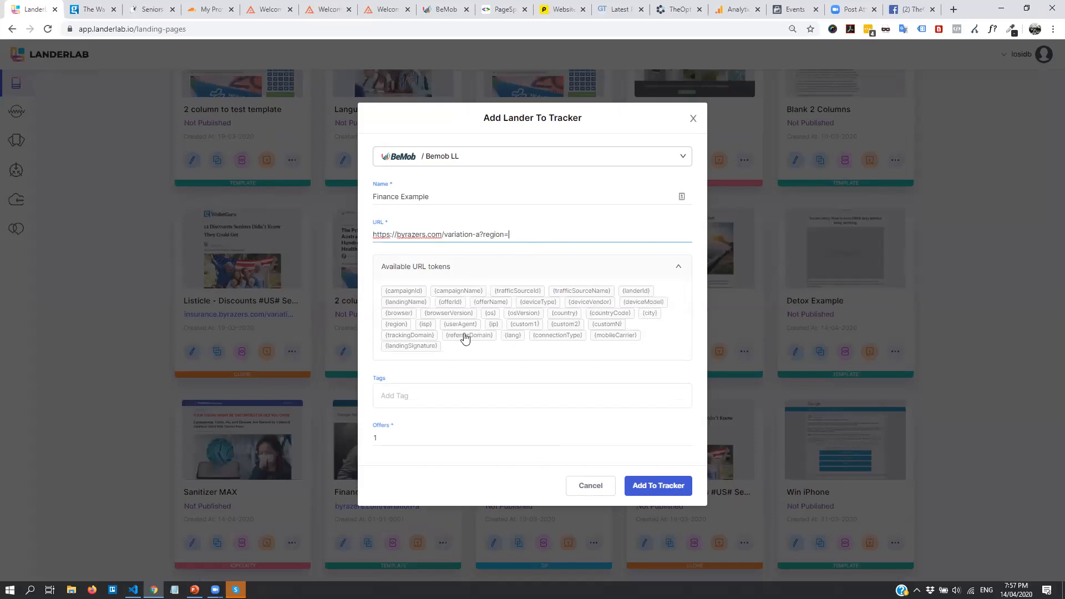
click(563, 314)
click(427, 395)
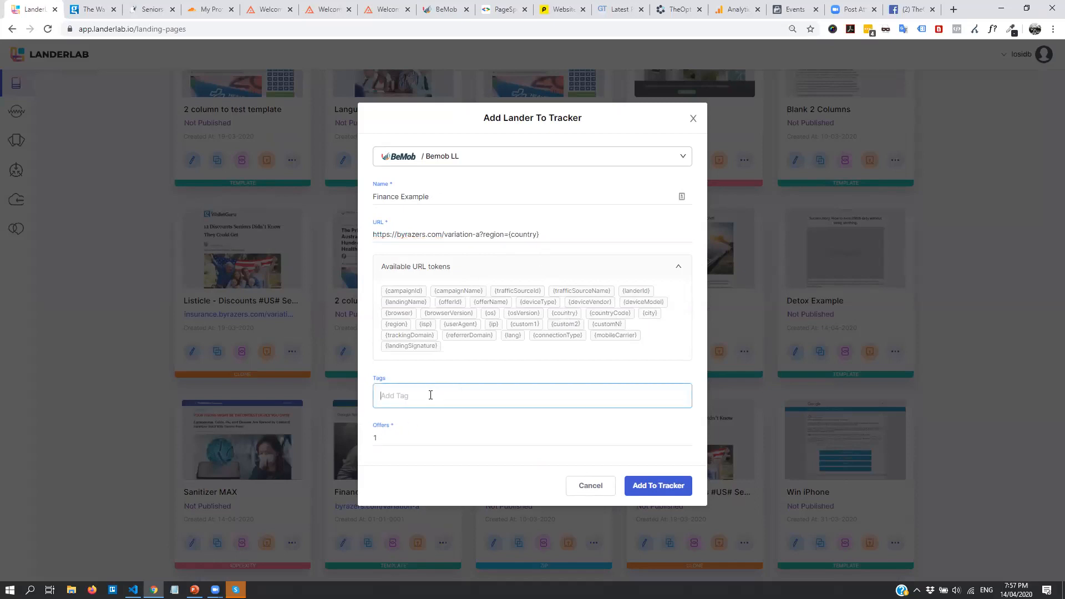
click(678, 268)
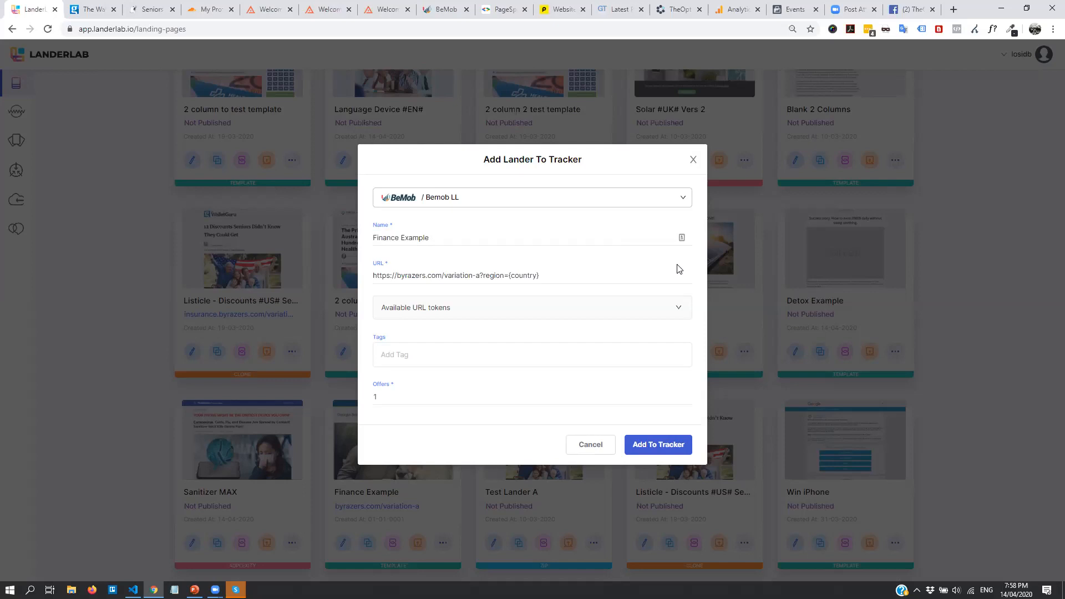
double_click(408, 400)
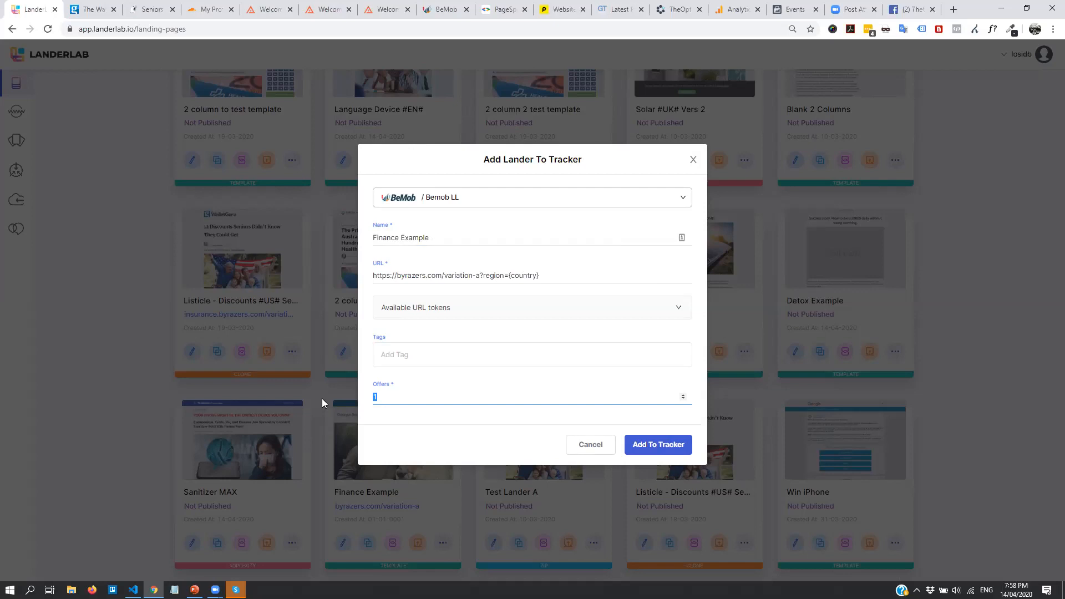
Set Offers back to 1 and add Finance Example to the BeMob tracker
text(4)
key(ctrl+a)
text(1)
click(655, 447)
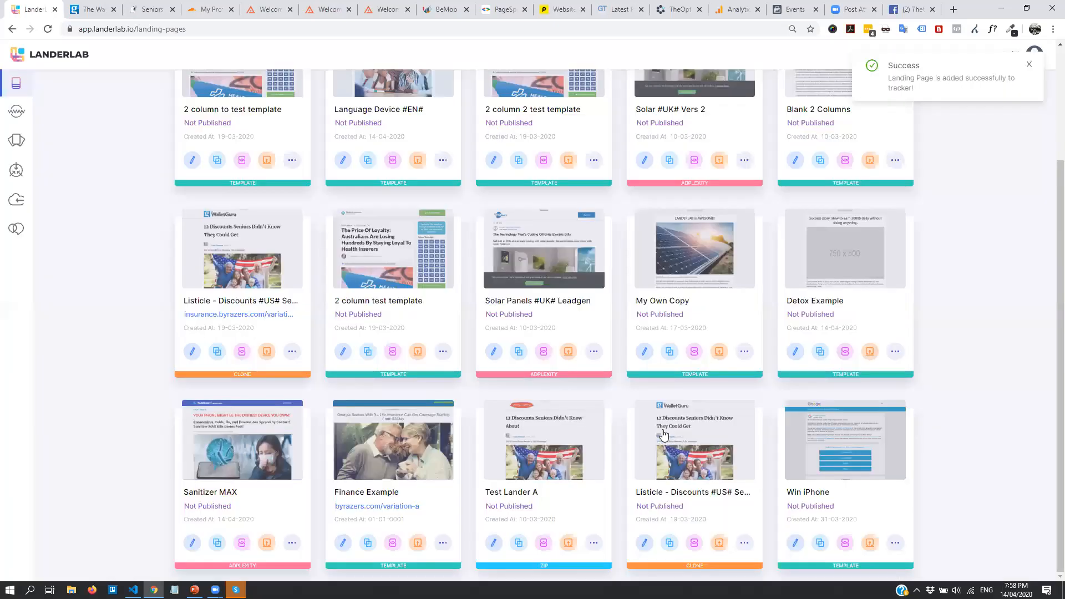
Review the updated Landing Pages list, then go to the Domains page
scroll(411, 380, up, 3)
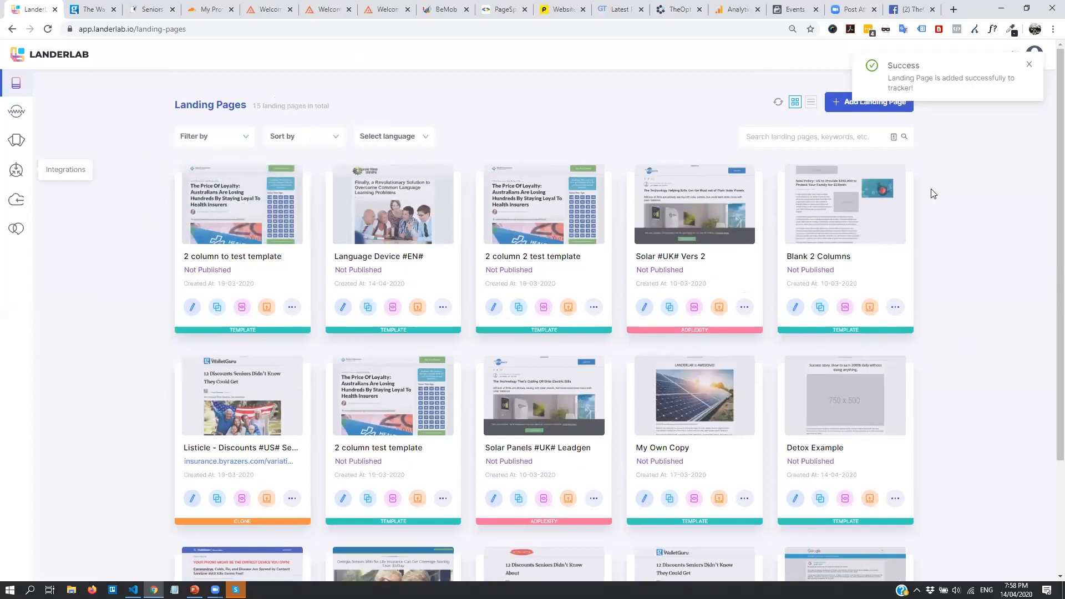
scroll(939, 319, down, 3)
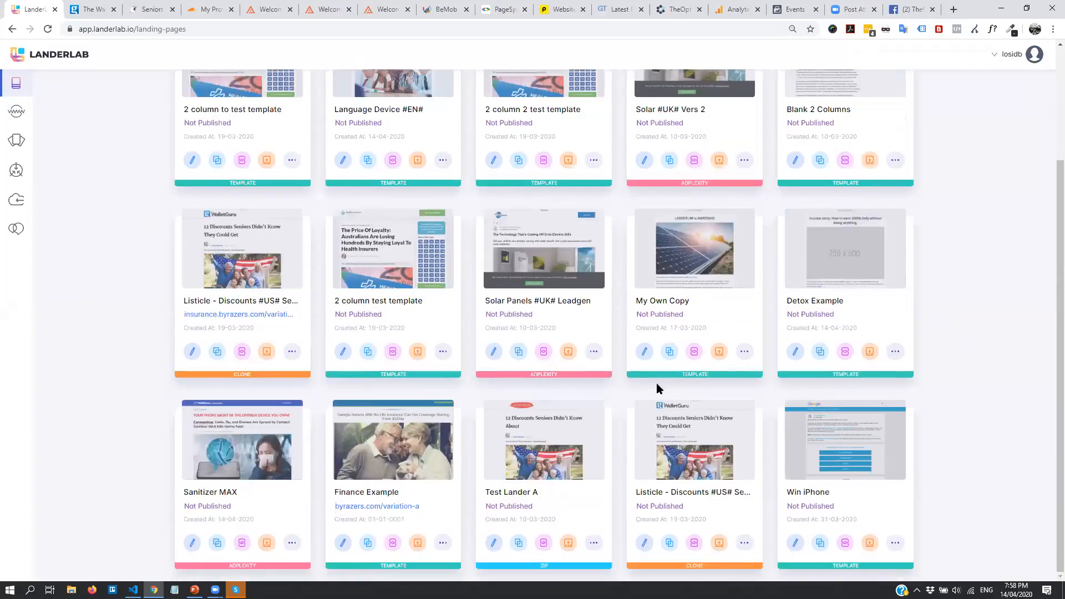
scroll(649, 383, up, 3)
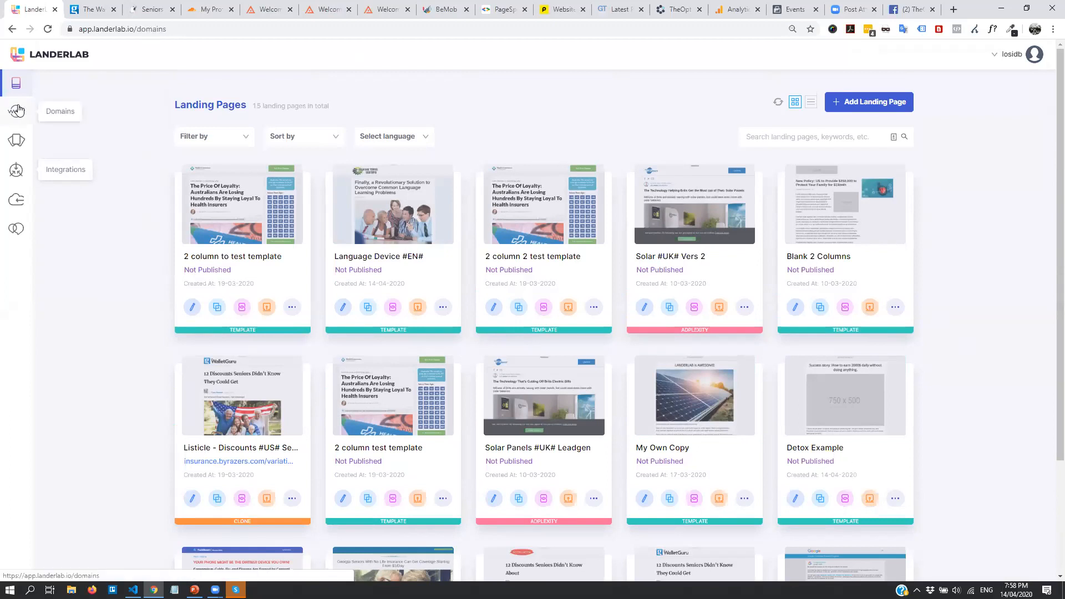
click(4, 124)
Start a new landing page from the Blank category's 1 Column template after previewing it
click(13, 142)
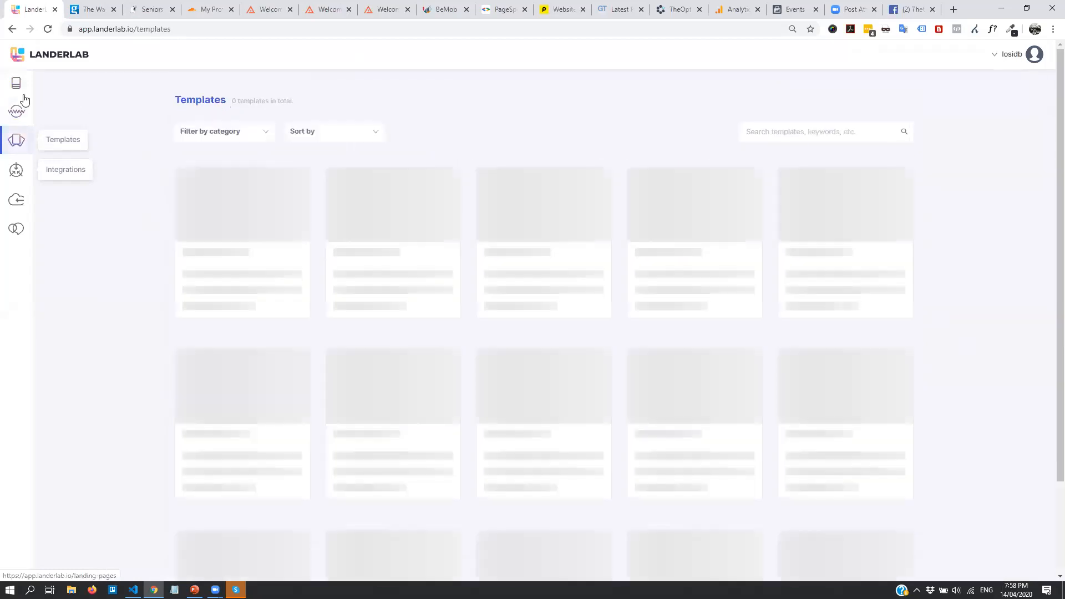
click(22, 92)
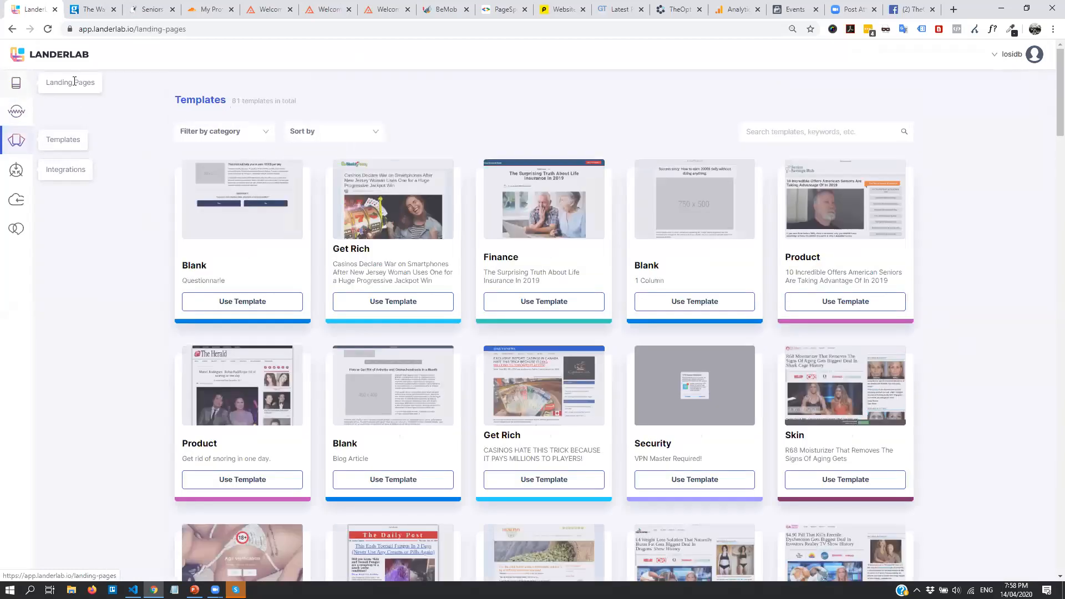
click(874, 104)
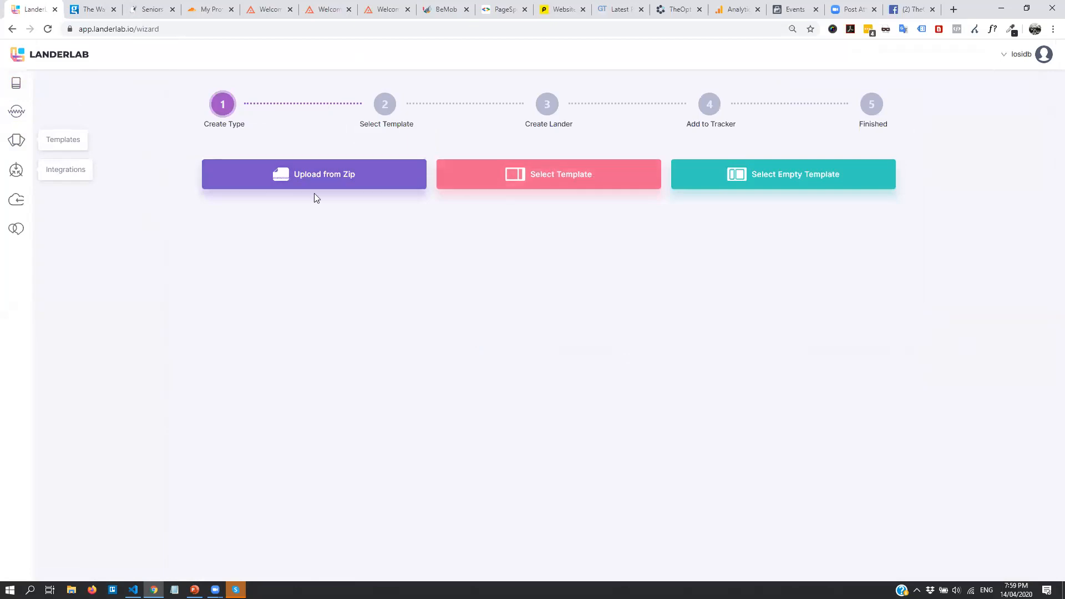
click(590, 181)
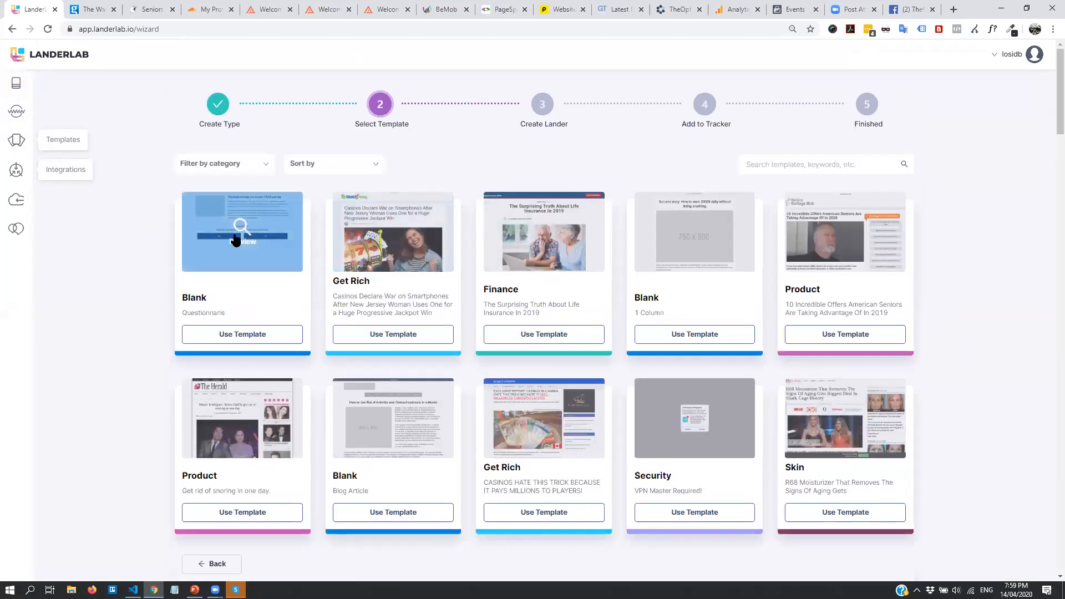
click(236, 167)
click(204, 190)
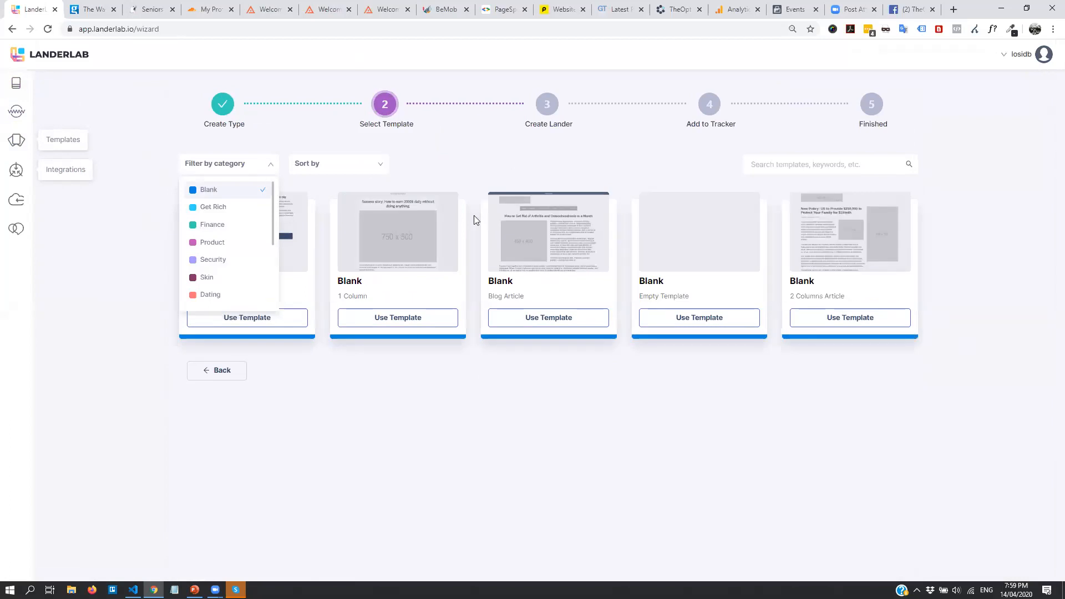
click(403, 320)
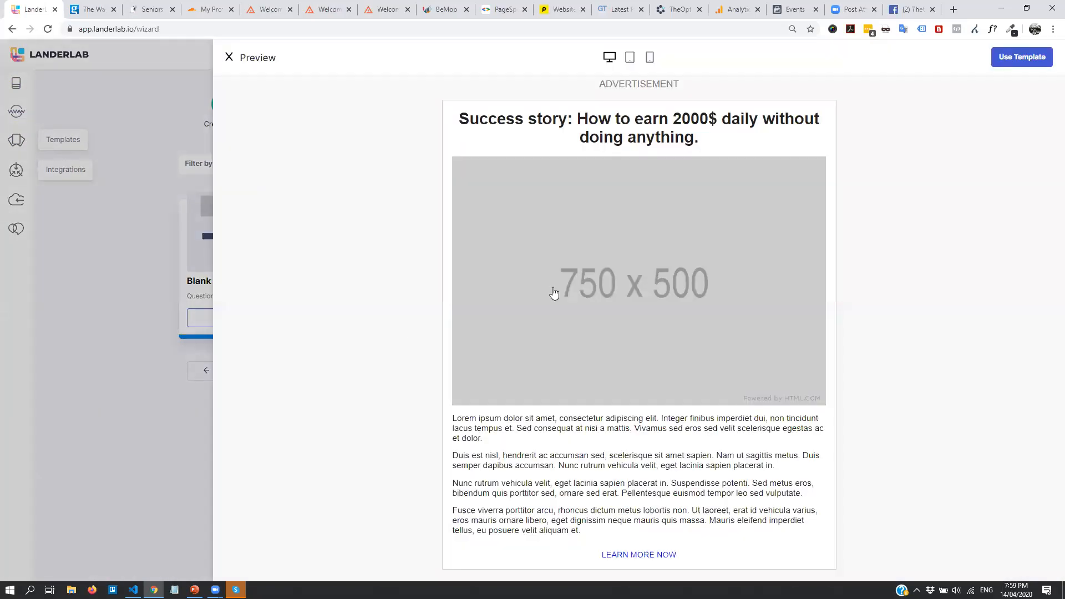
scroll(776, 344, down, 2)
scroll(745, 357, up, 2)
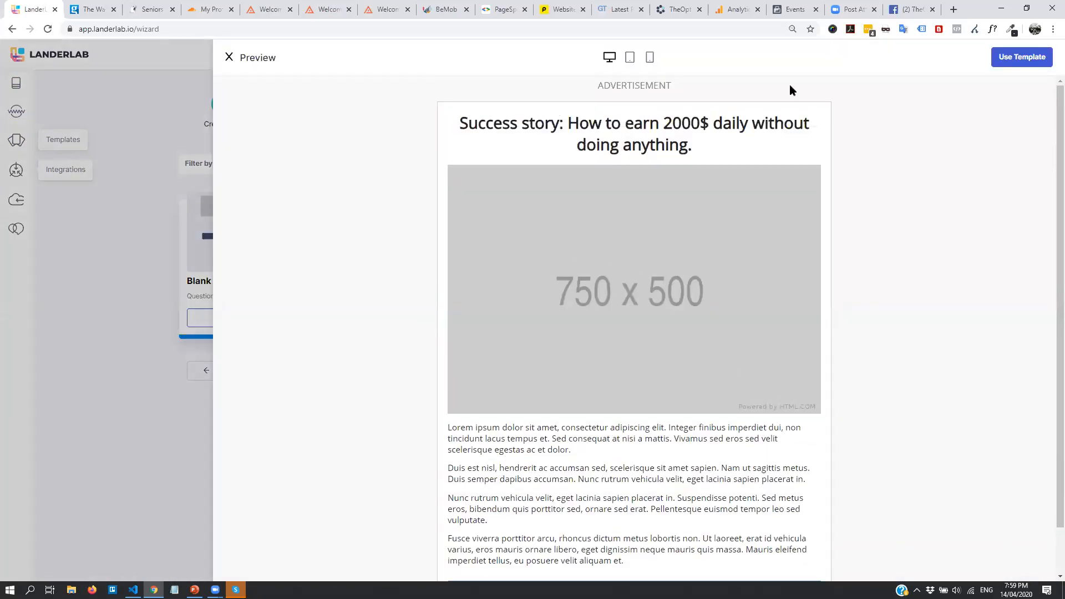
click(1017, 64)
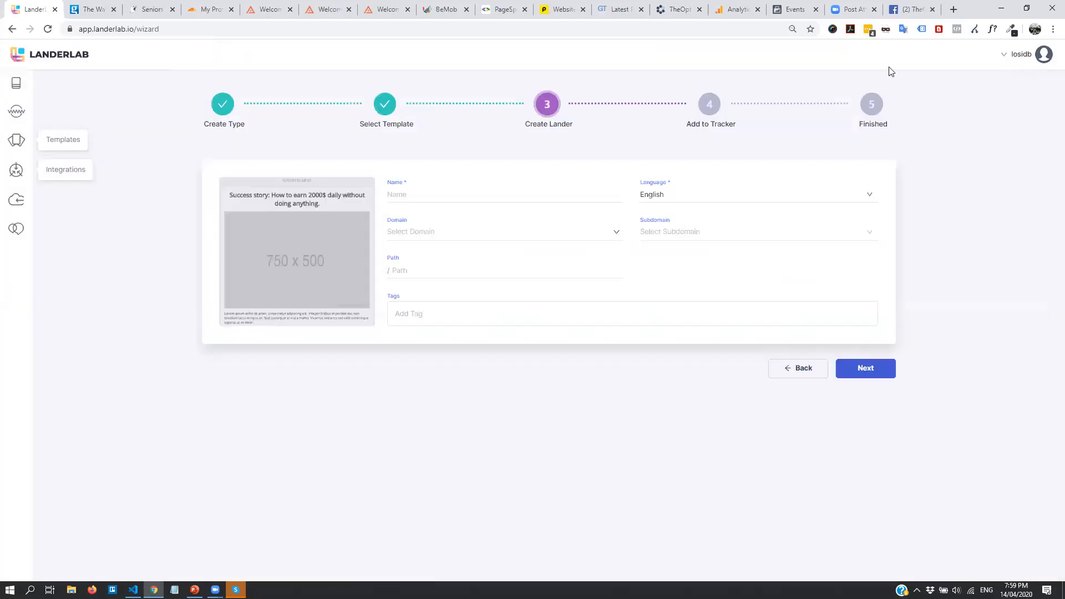
Name the new lander Detox Example 2 and choose byrazers.com as its domain
click(430, 196)
text(De3)
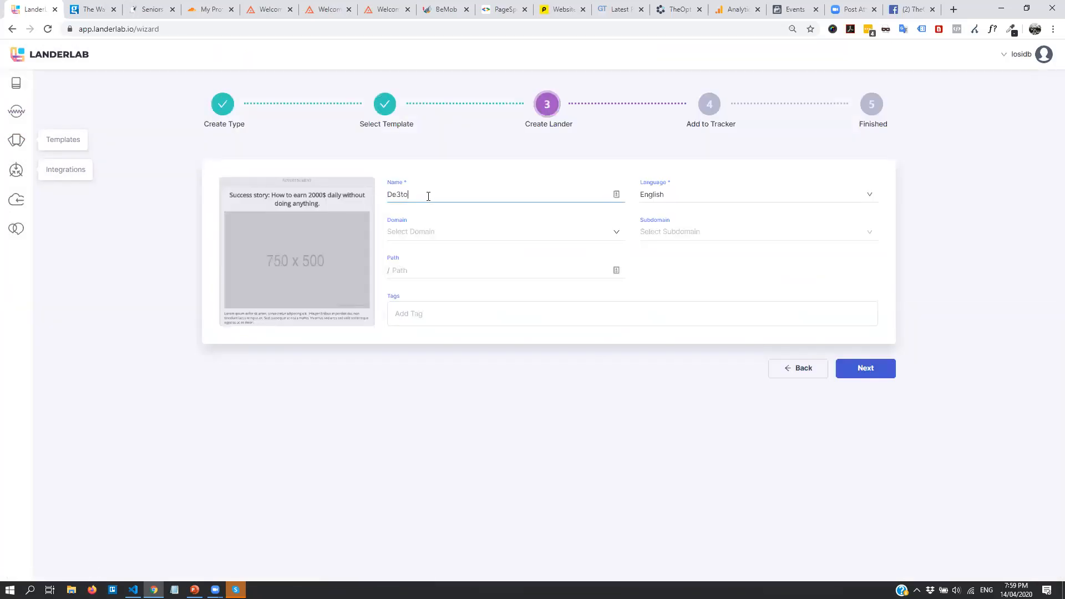
text(oz)
key(BackSpace)
key(BackSpace)
text(x Example 2)
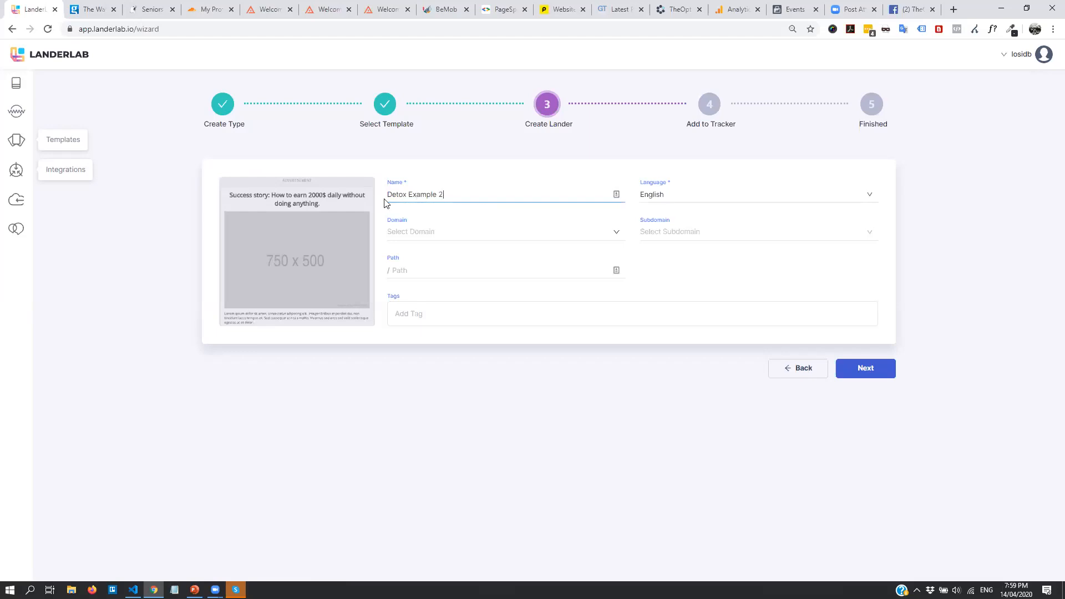
click(430, 232)
click(438, 255)
Add a new detox subdomain, set the path to diet-a, and create the lander
click(688, 232)
click(680, 280)
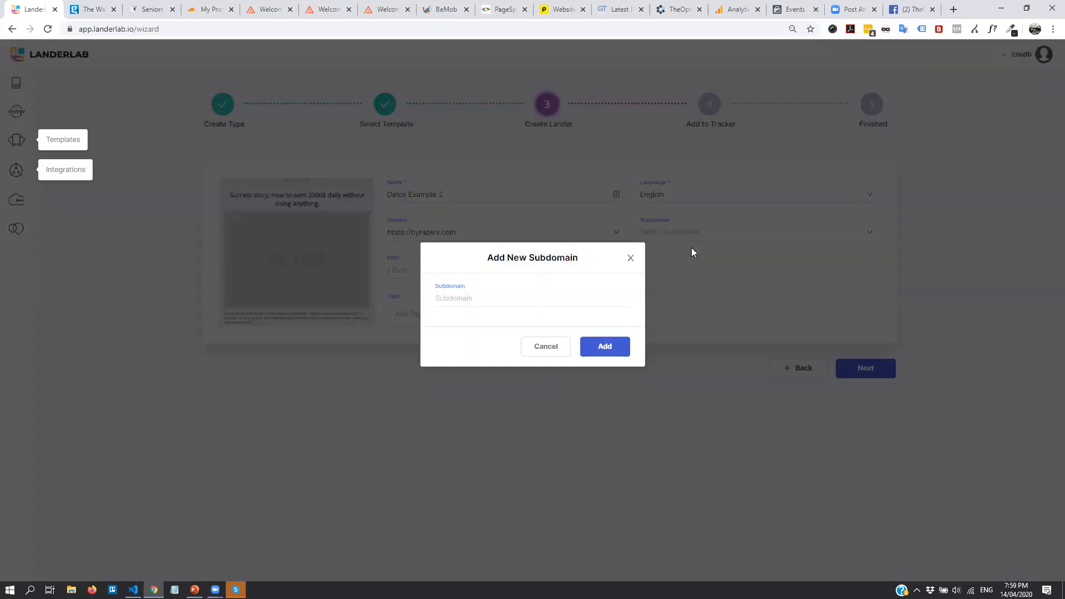
click(523, 305)
text(det)
text(oz)
text(x)
click(610, 346)
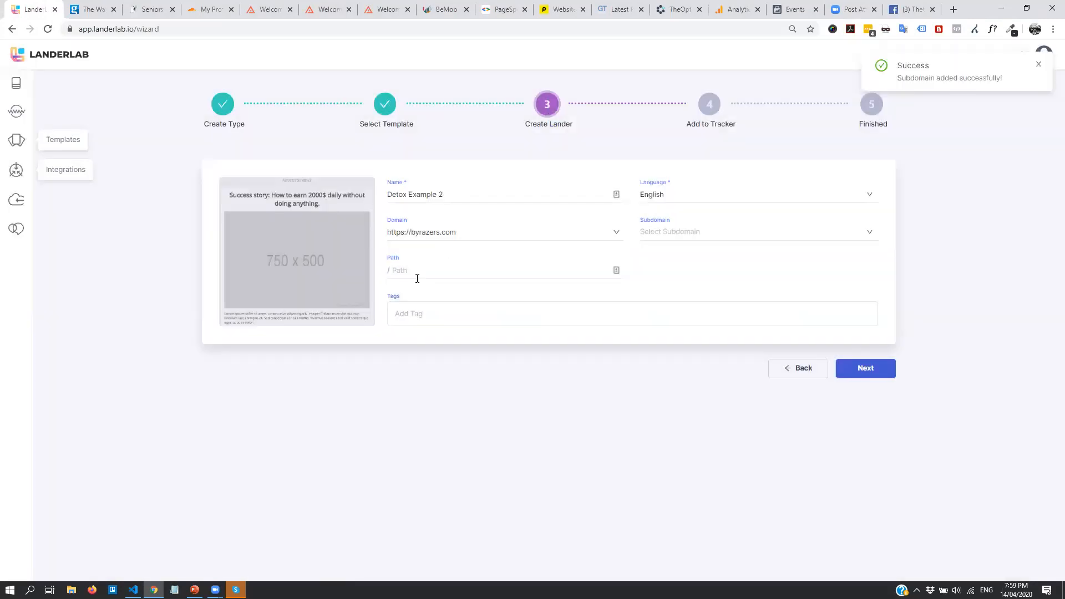
click(423, 275)
text(diet-a)
click(882, 368)
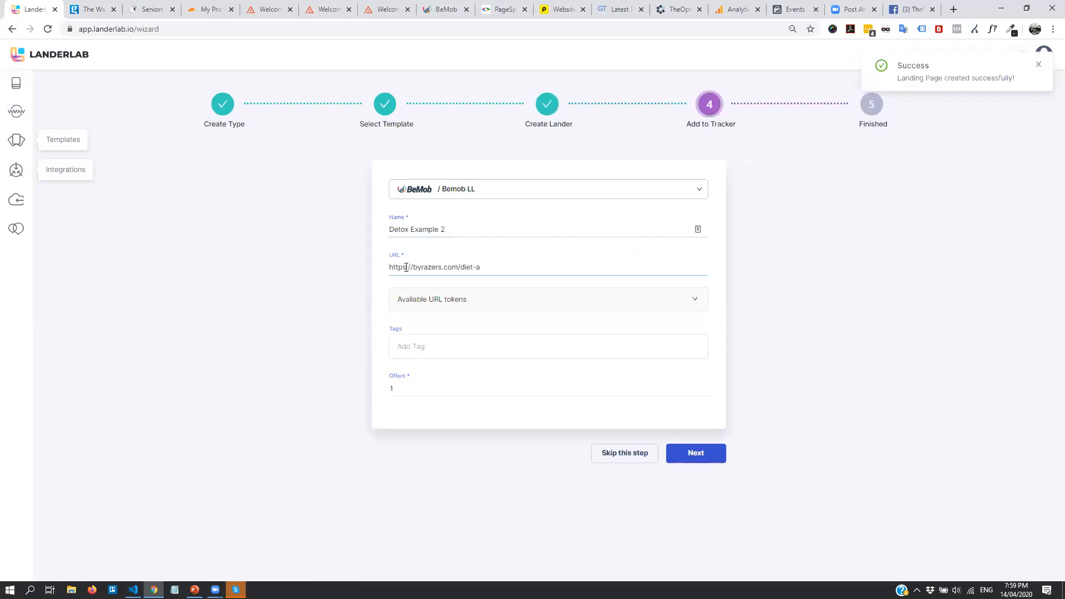
Select the new lander's URL and check the available tracker integrations
drag(516, 267, 308, 270)
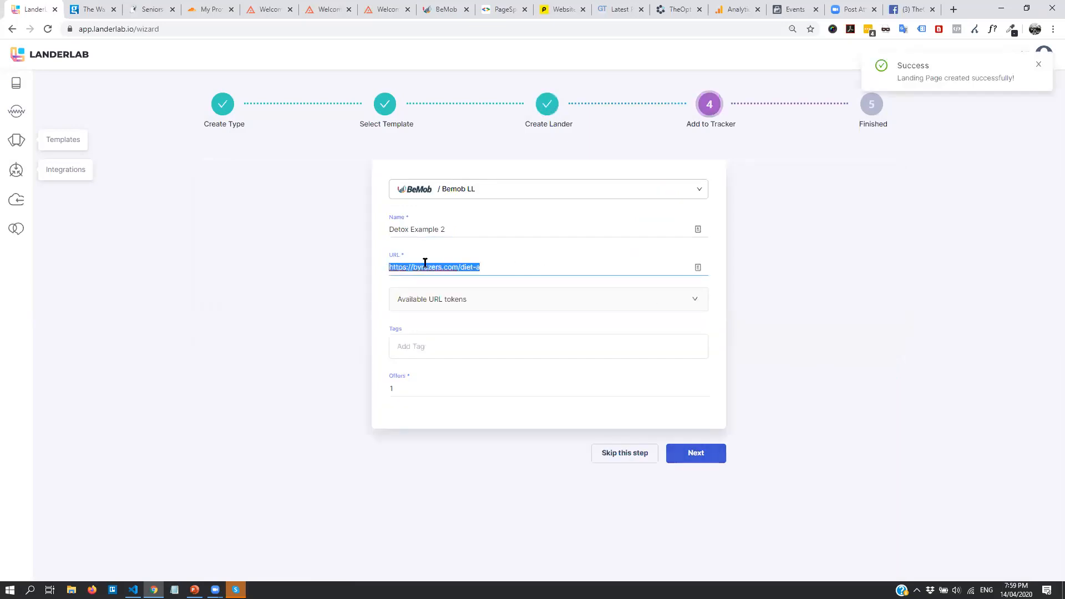
click(527, 264)
drag(484, 271, 394, 269)
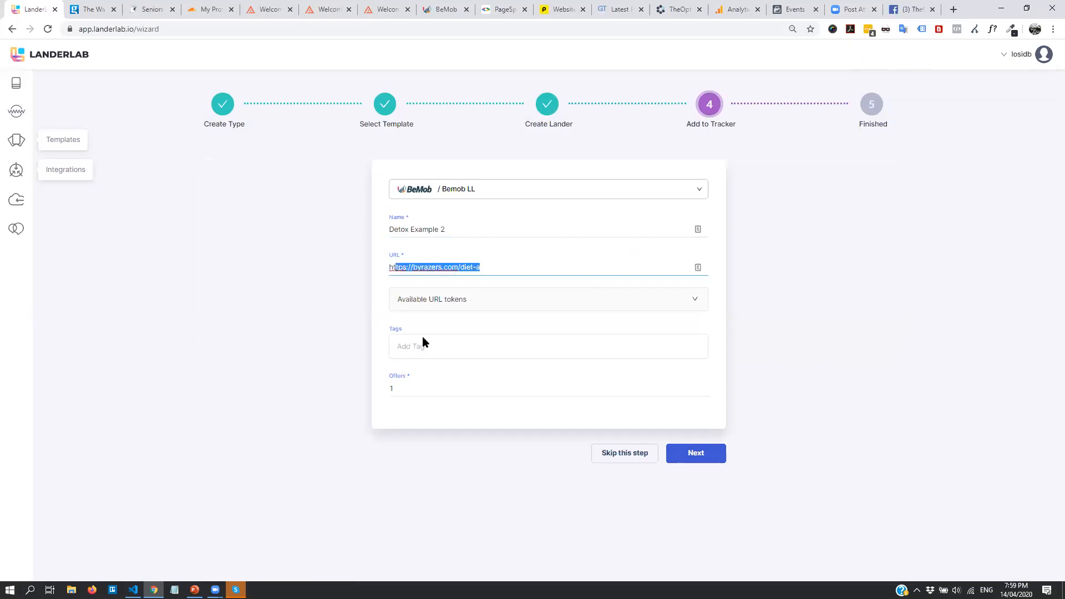
click(493, 194)
click(804, 237)
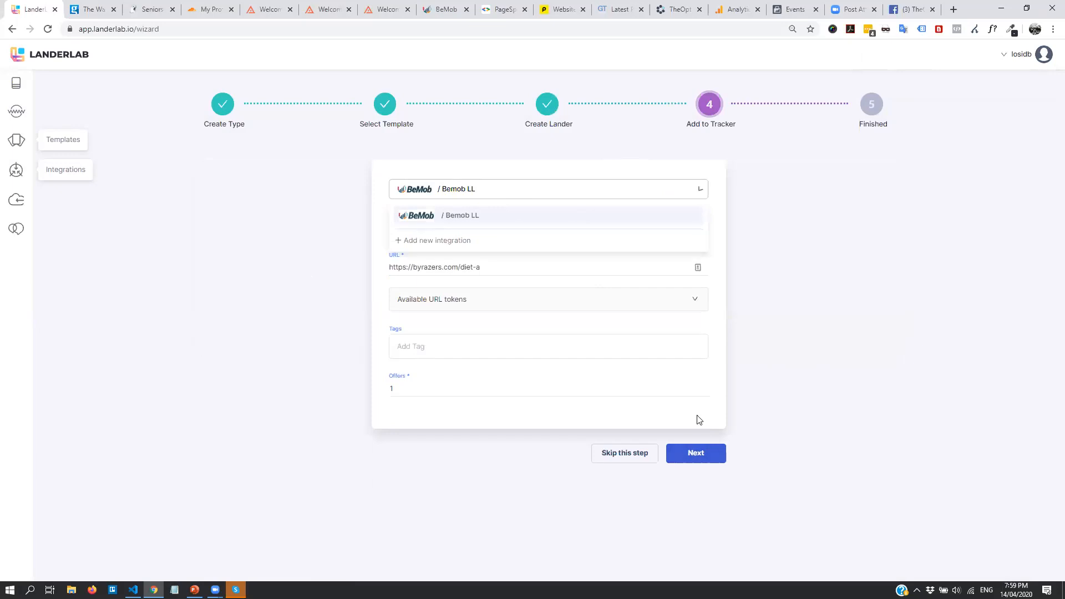
Skip the tracker step and open Detox Example 2 in the editor
click(603, 454)
click(537, 296)
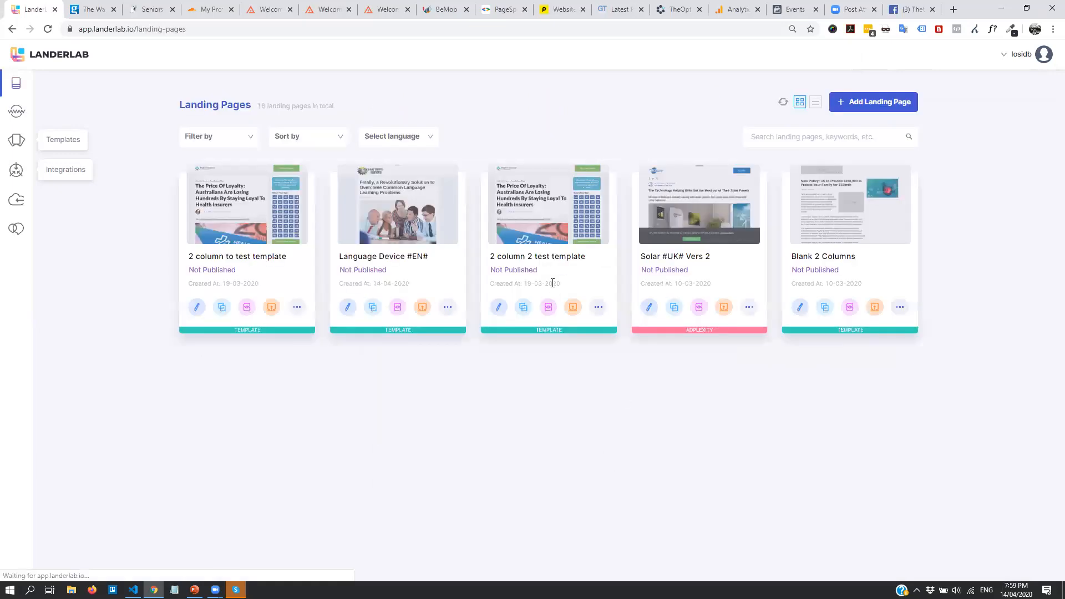
scroll(855, 427, down, 4)
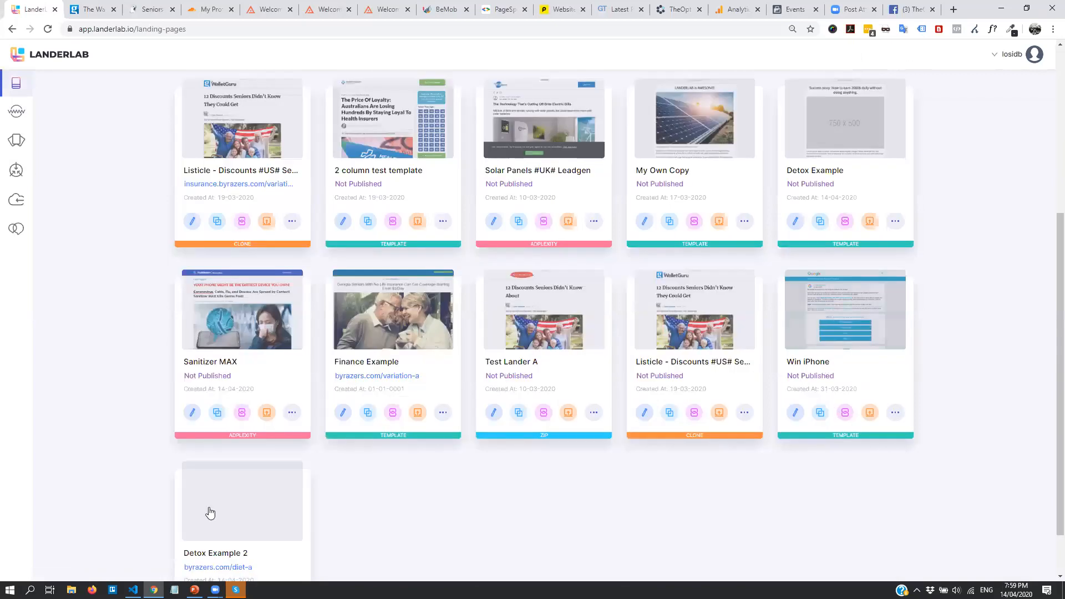
scroll(209, 511, down, 2)
click(243, 544)
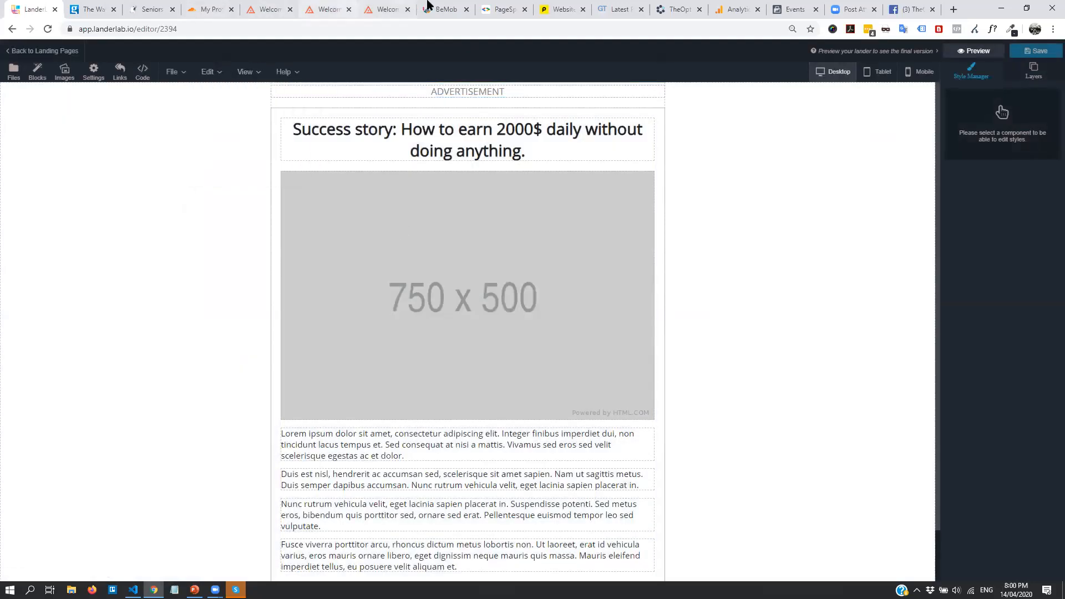
Copy the landing-page click URL from BeMob's tracking URL settings
click(441, 9)
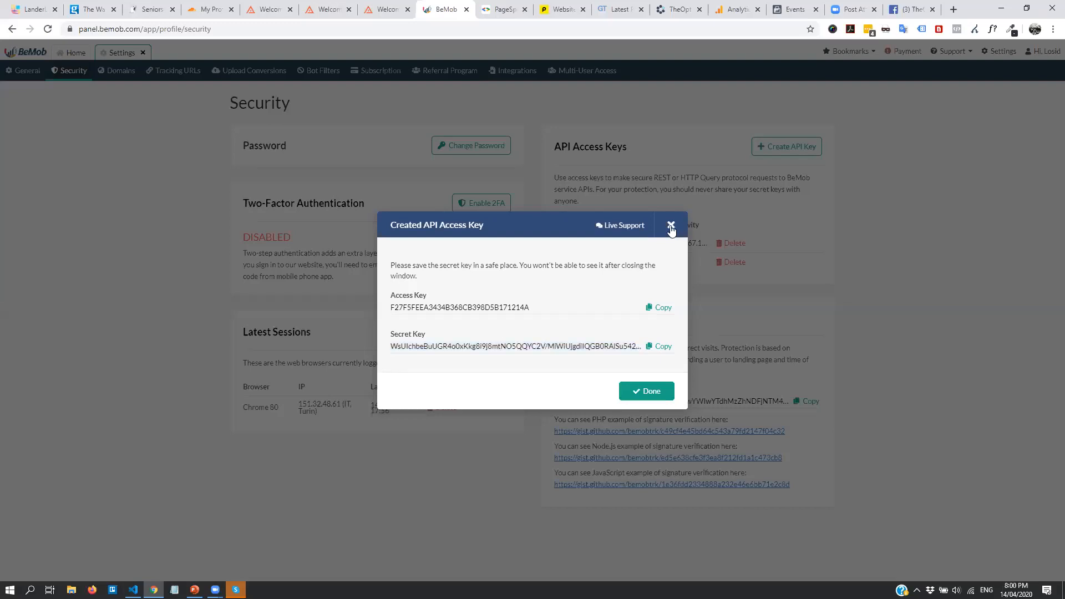
click(672, 226)
click(174, 70)
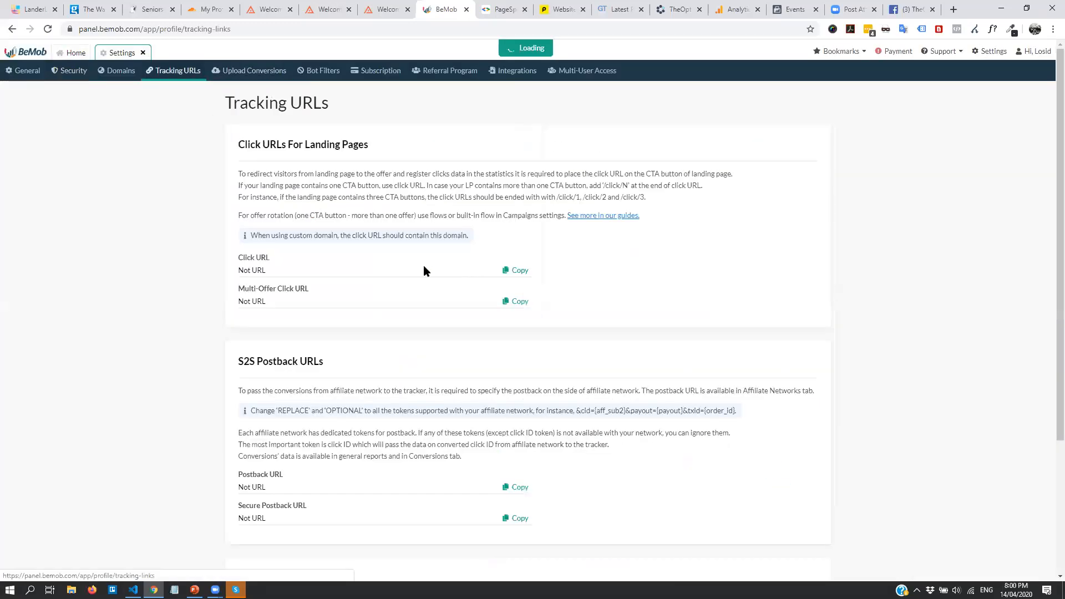
click(517, 270)
click(29, 7)
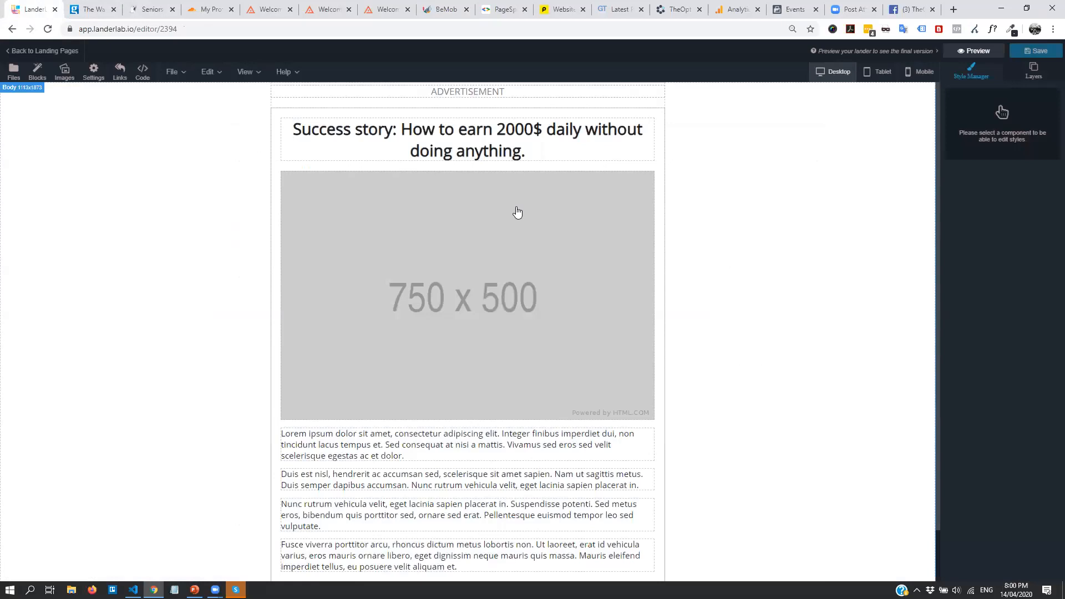
Use Find and Replace Links to replace specific # links with the BeMob click URL
click(209, 71)
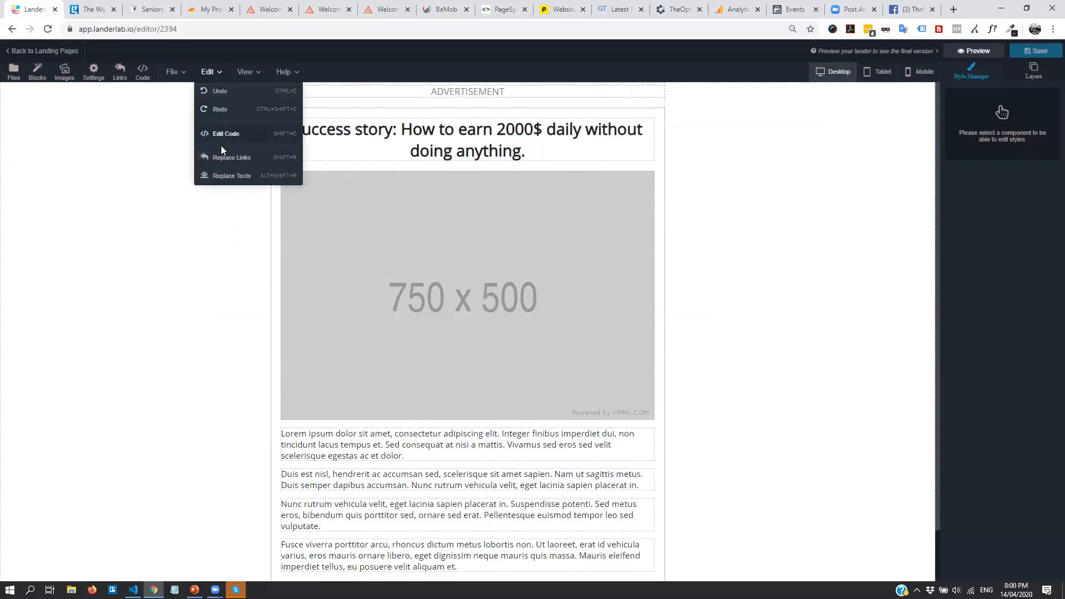
click(225, 159)
key(ctrl+v)
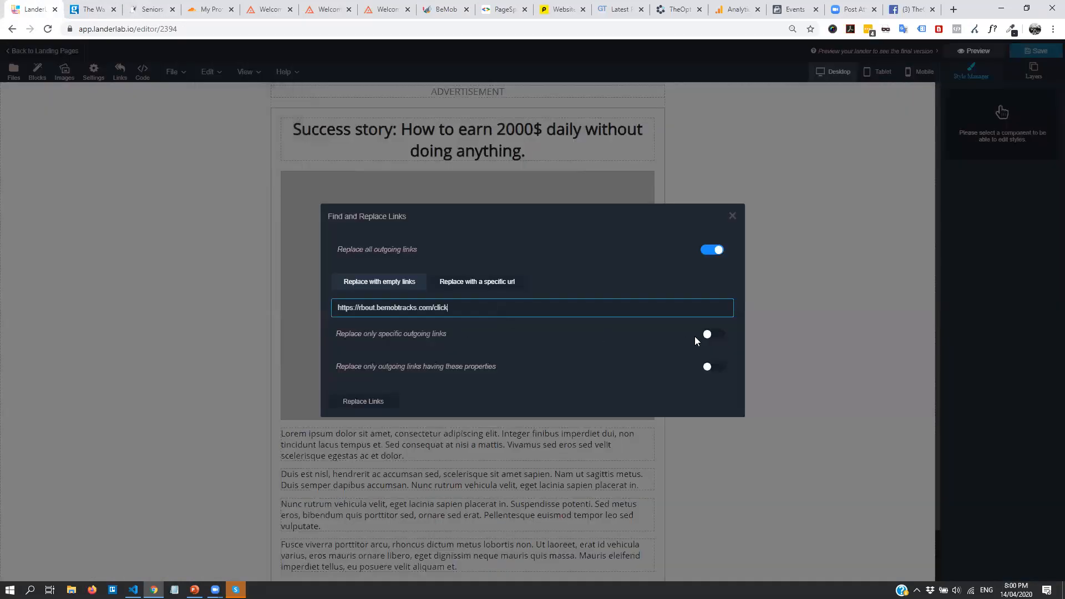
click(710, 334)
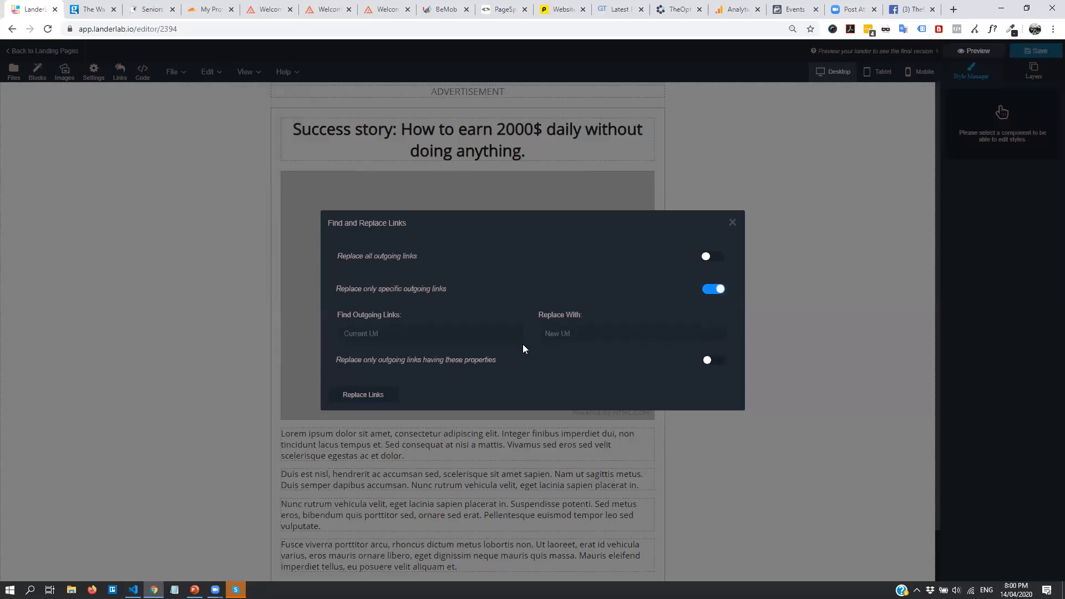
click(429, 338)
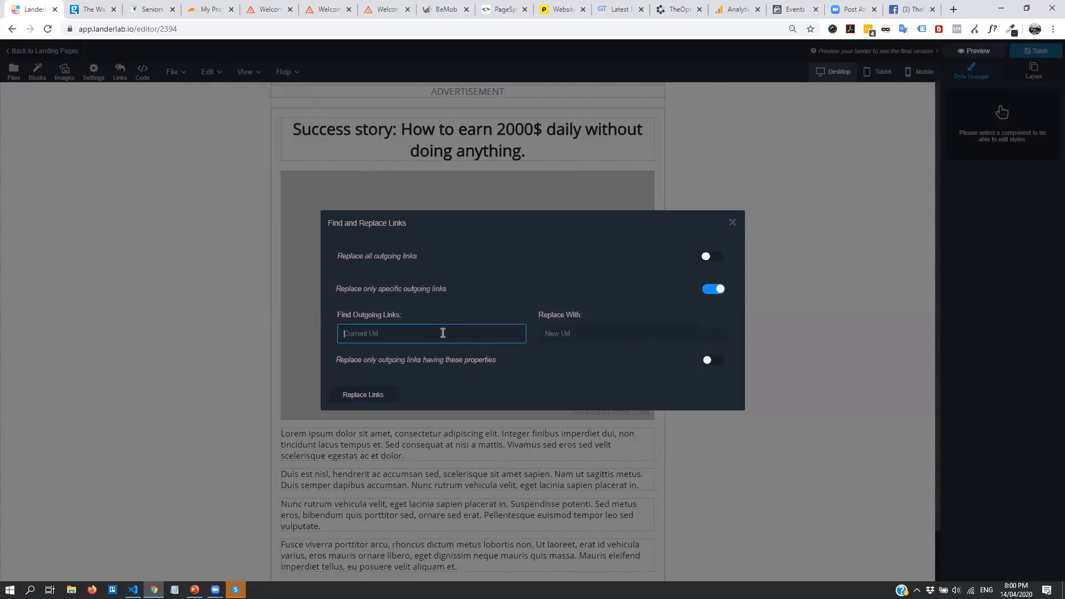
text(#)
click(607, 336)
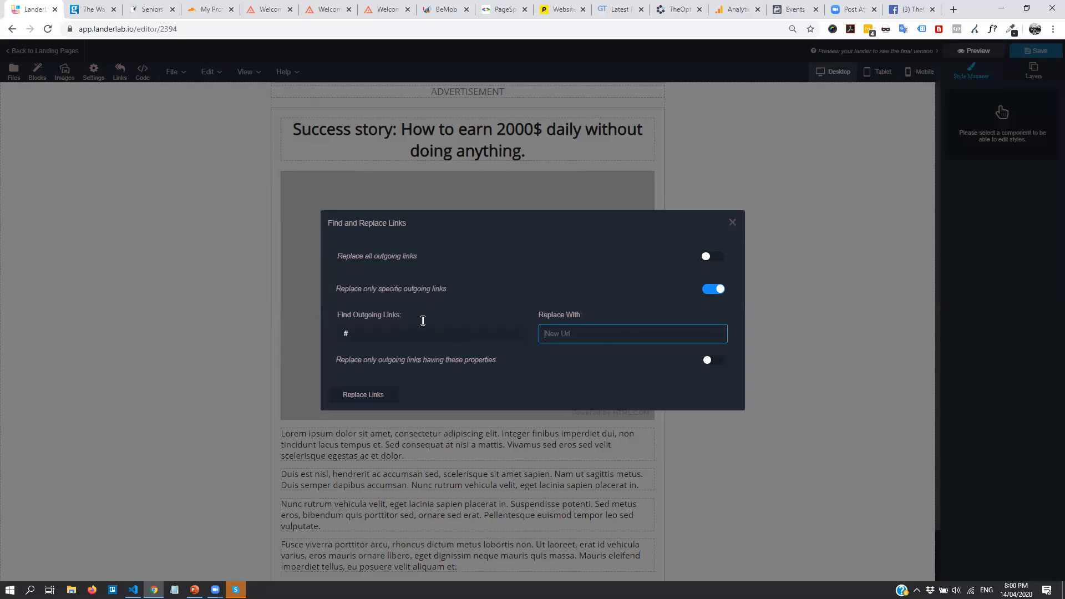
key(shift+Tab)
click(588, 336)
key(ctrl+v)
click(361, 402)
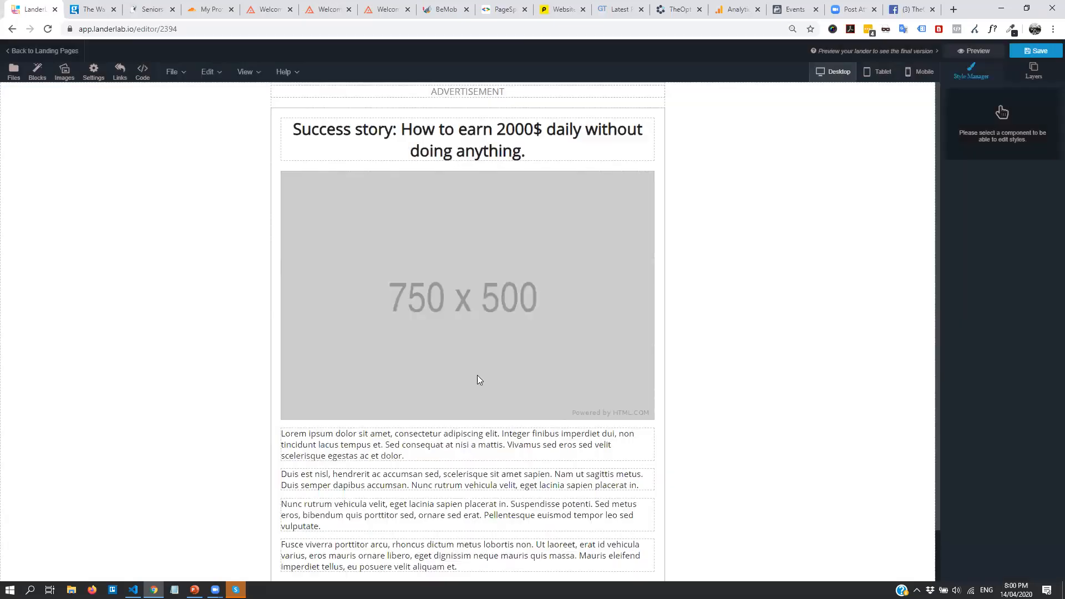
Replace the 750 x 500 placeholder image with the detox_water picture
click(477, 261)
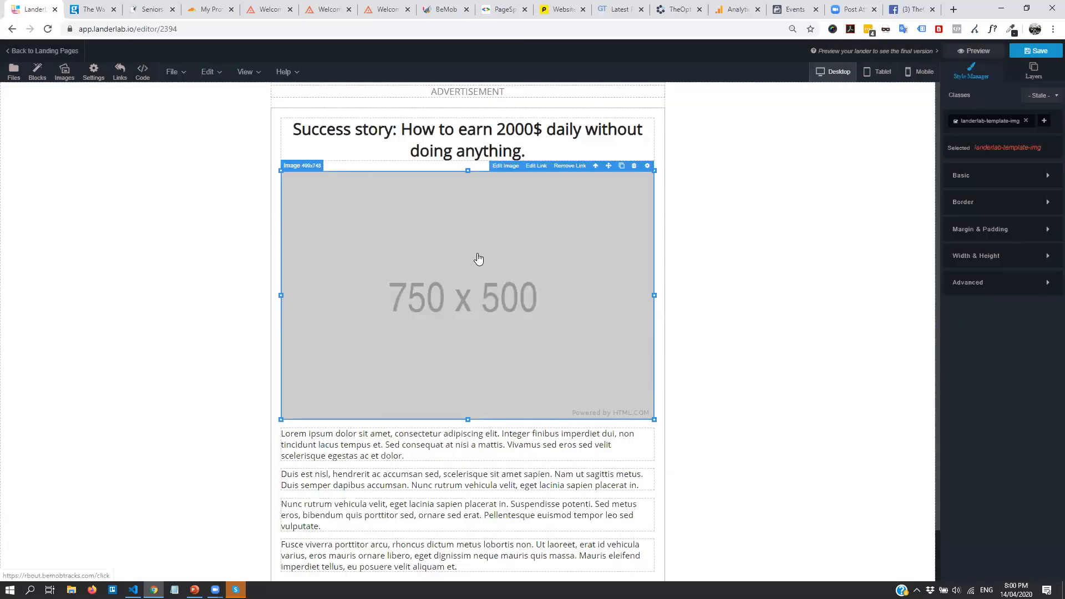
click(534, 167)
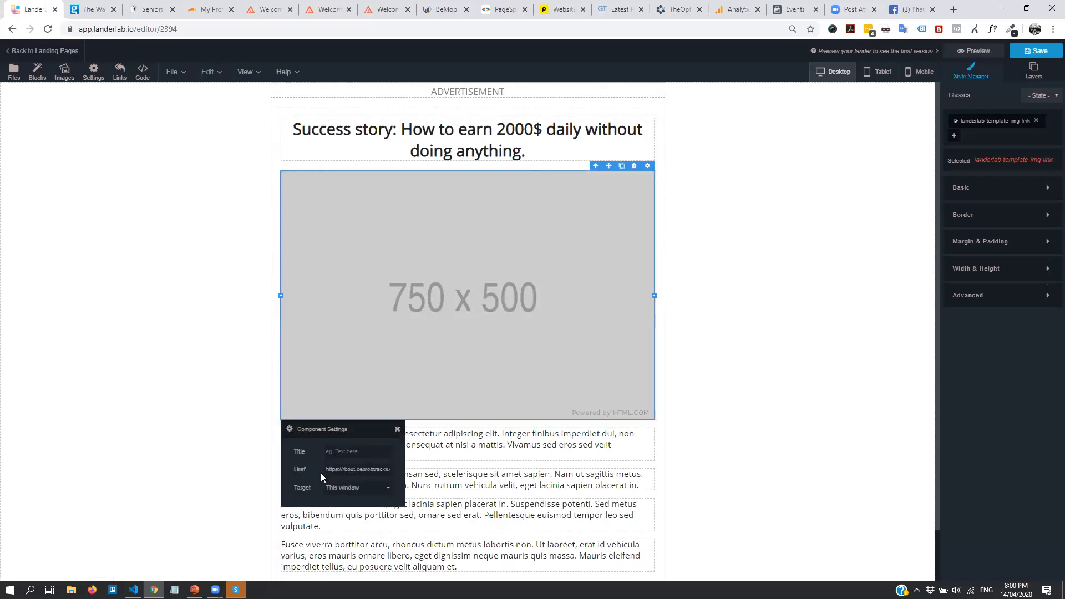
click(397, 429)
click(454, 264)
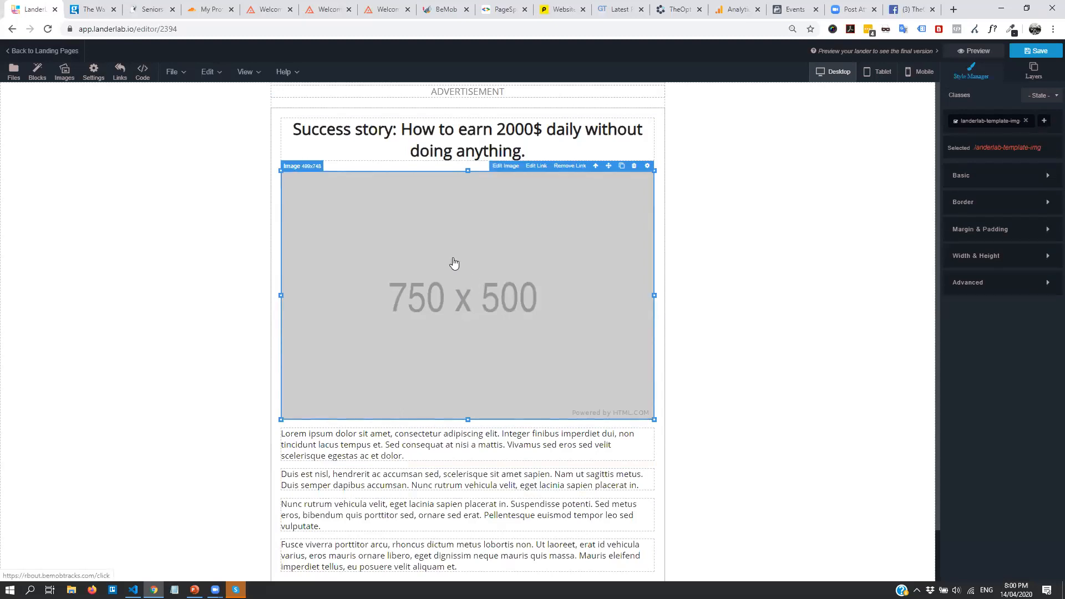
click(505, 166)
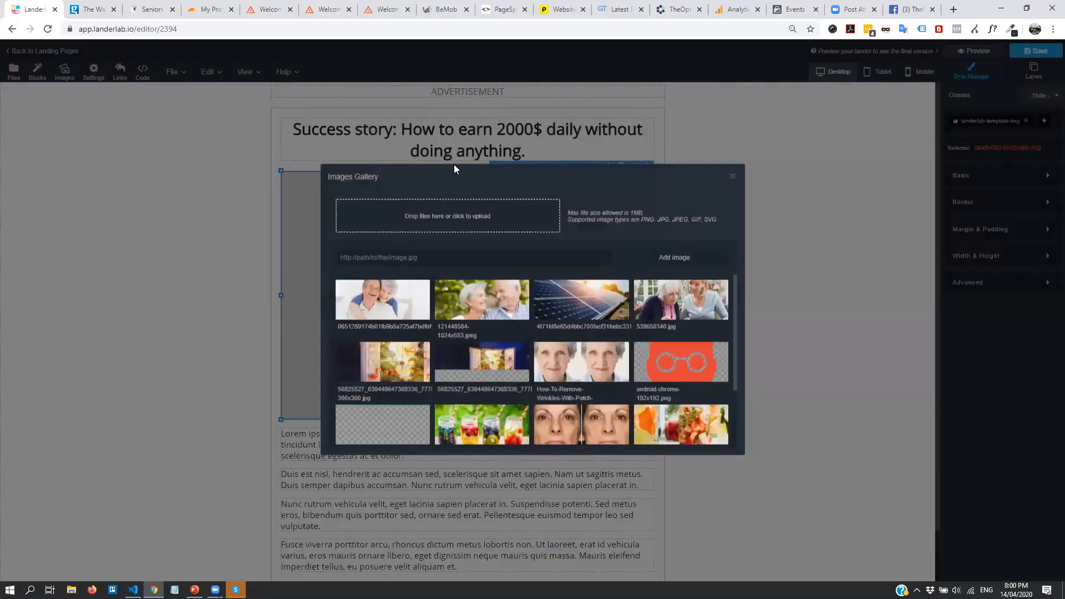
scroll(481, 382, down, 1)
click(482, 370)
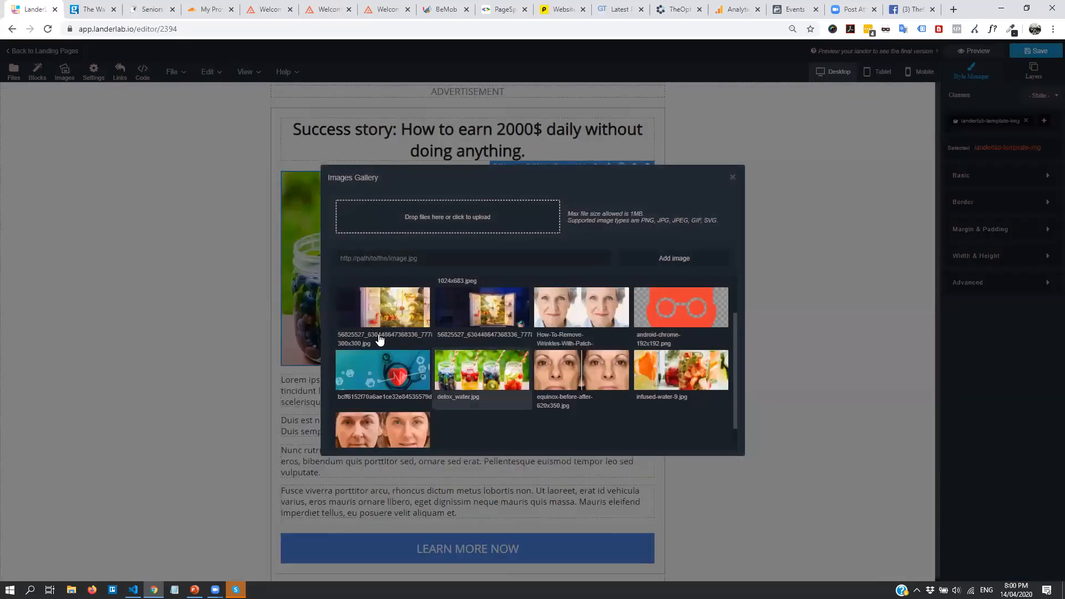
click(732, 178)
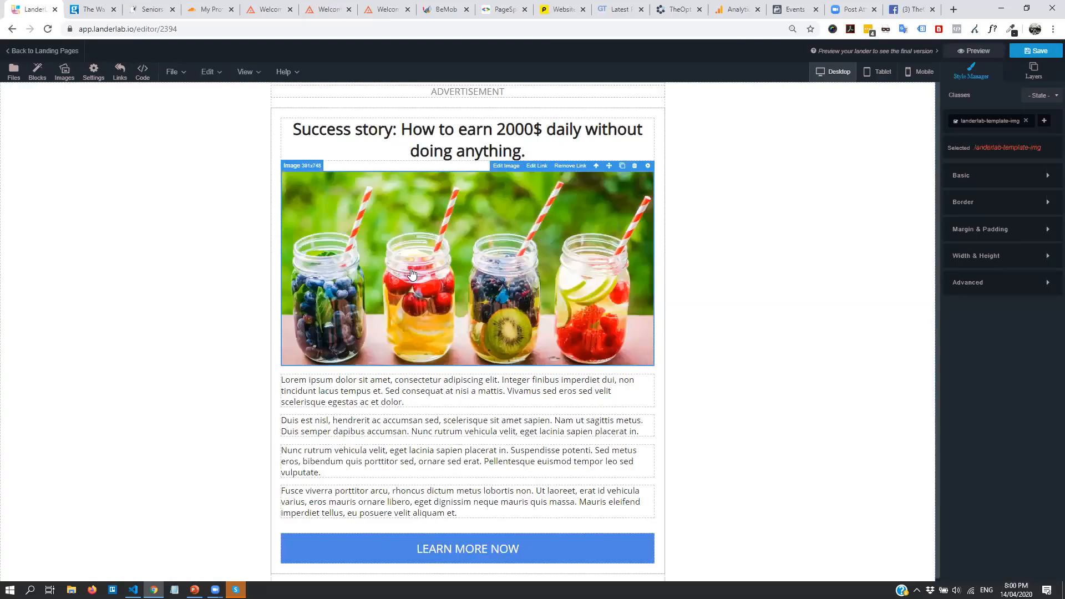
Upload infused-water-9.jpg from the computer to the image gallery
click(507, 166)
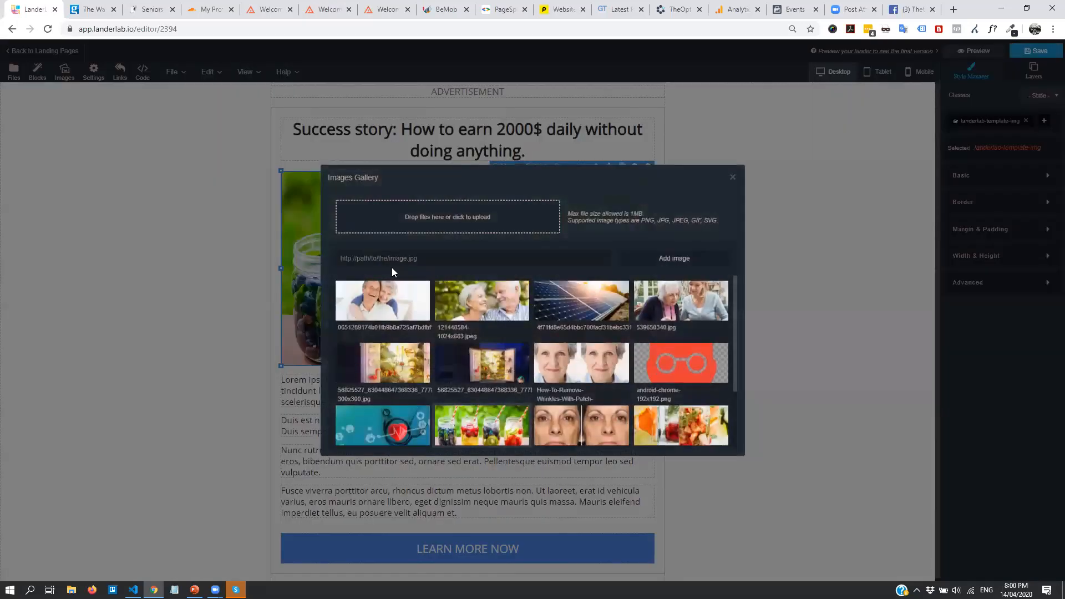
click(433, 223)
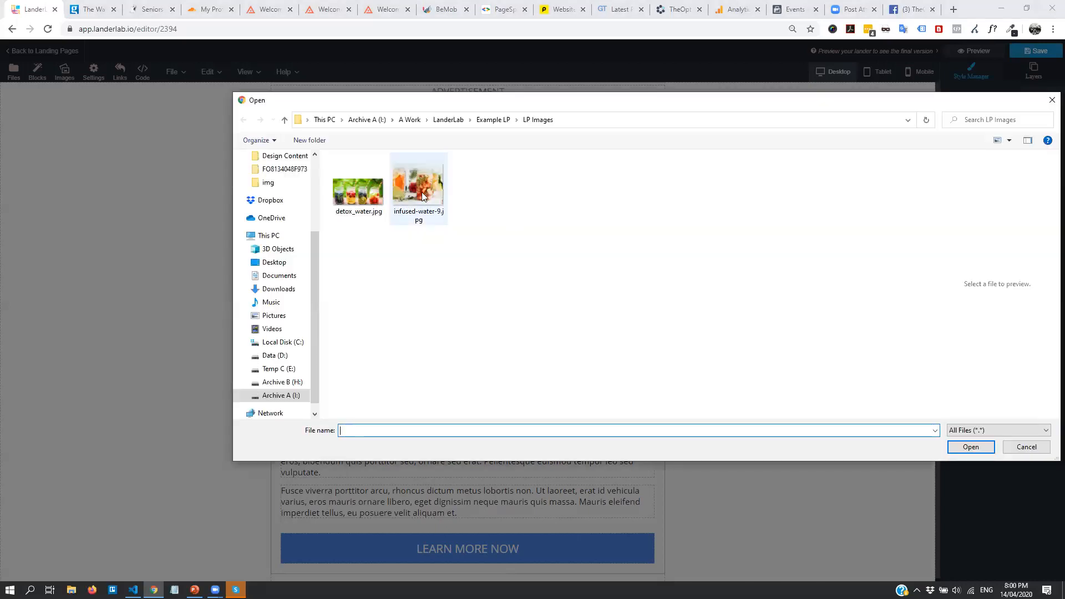
double_click(422, 192)
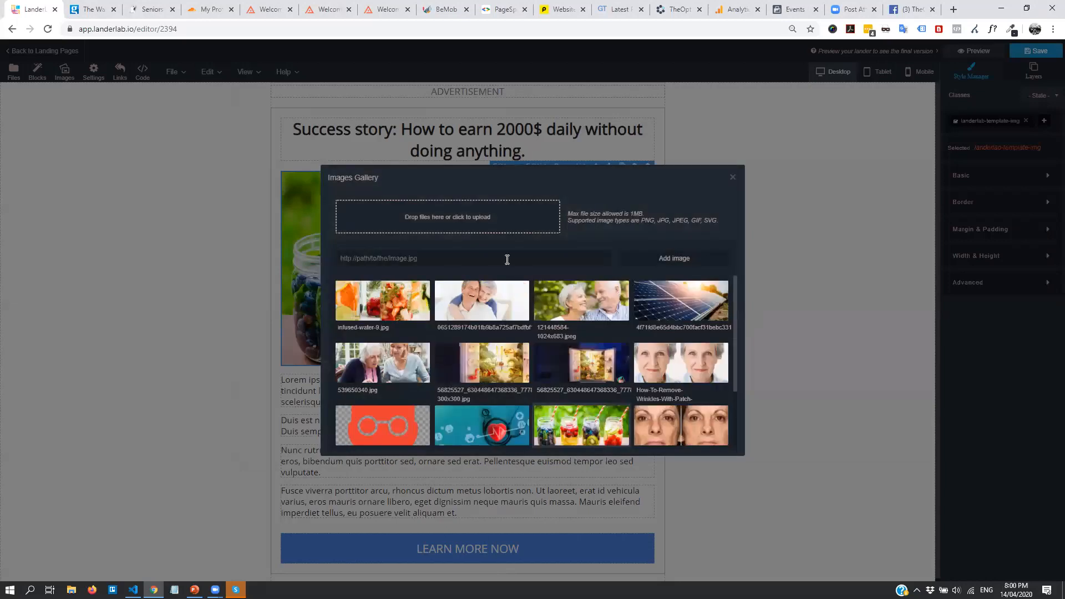
click(733, 177)
double_click(463, 399)
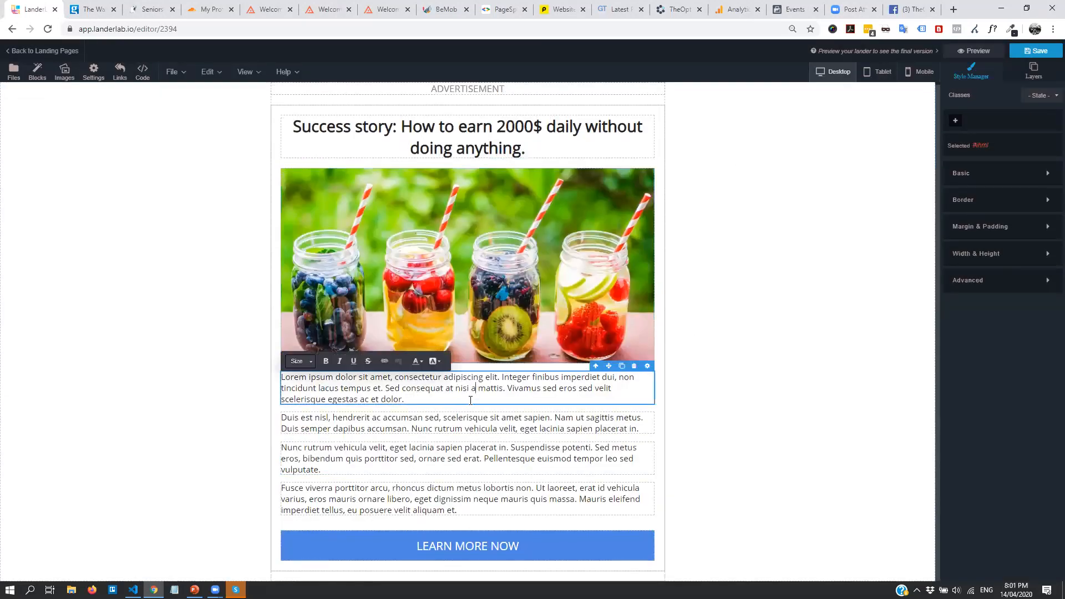
Lower the ADVERTISEMENT label's Basic font size to about 14.72 px
drag(508, 388, 574, 388)
click(510, 399)
drag(391, 443, 383, 447)
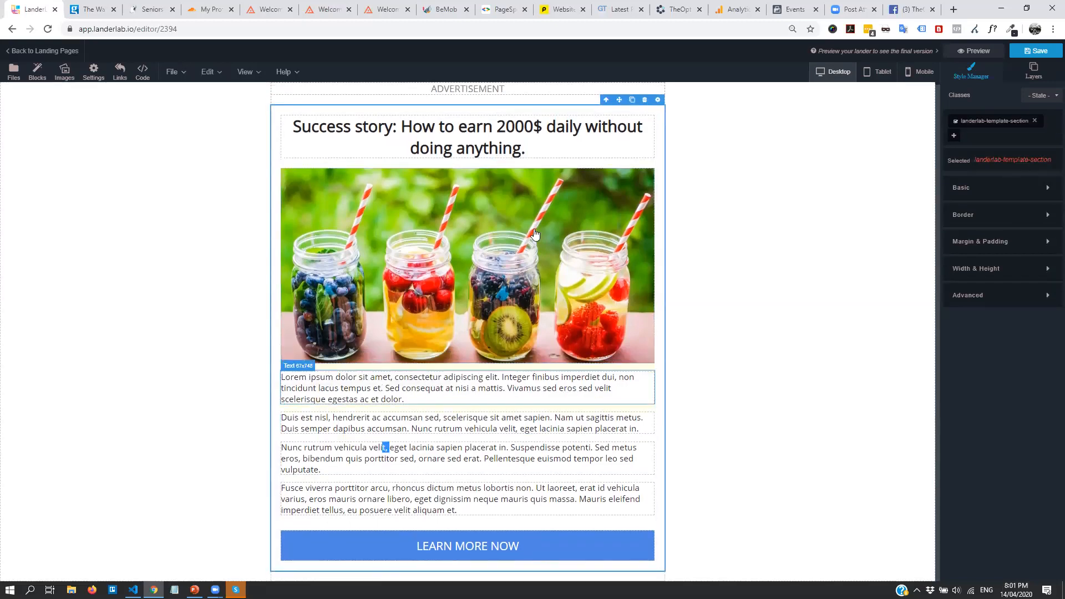
click(540, 92)
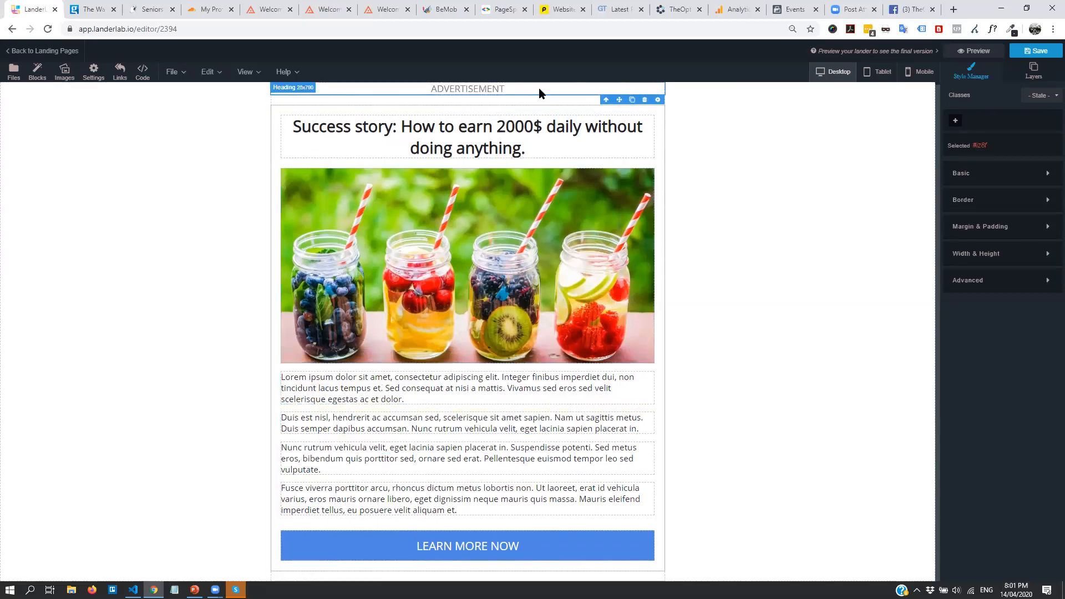
click(1039, 174)
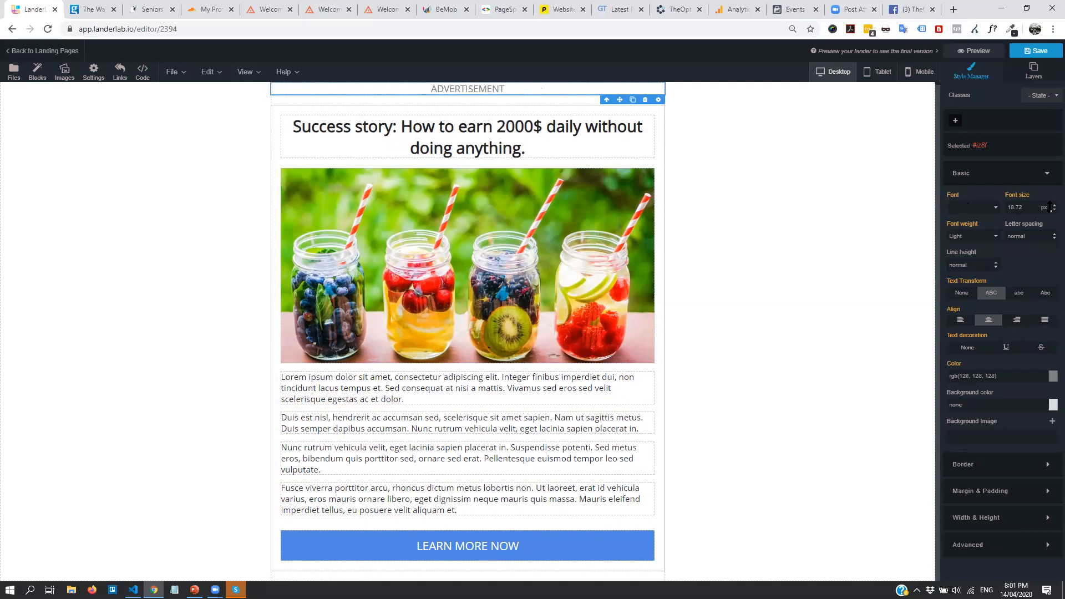
drag(1050, 207, 1052, 213)
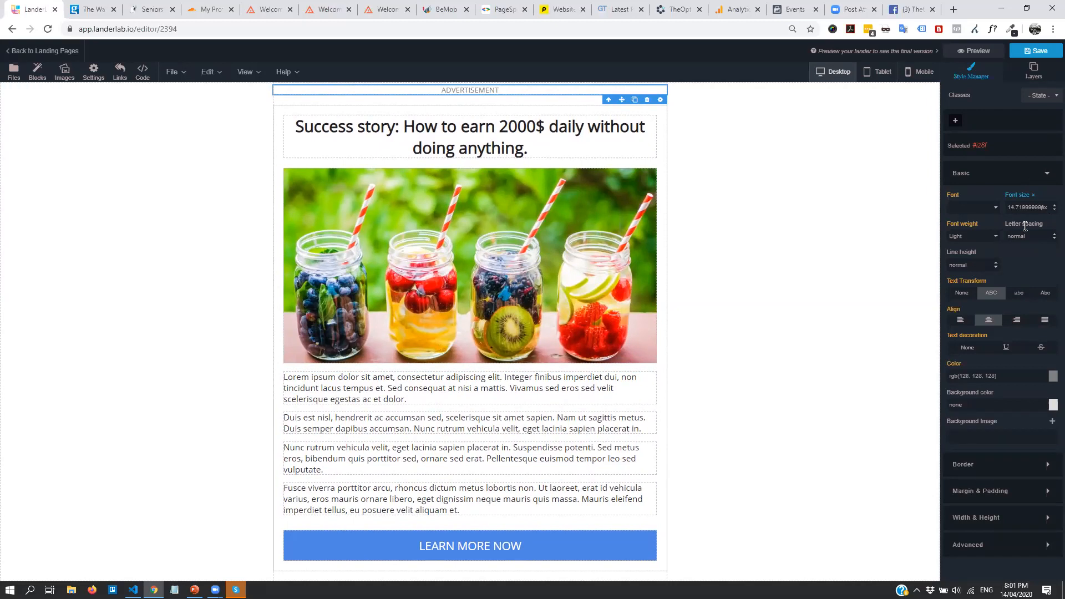
click(391, 129)
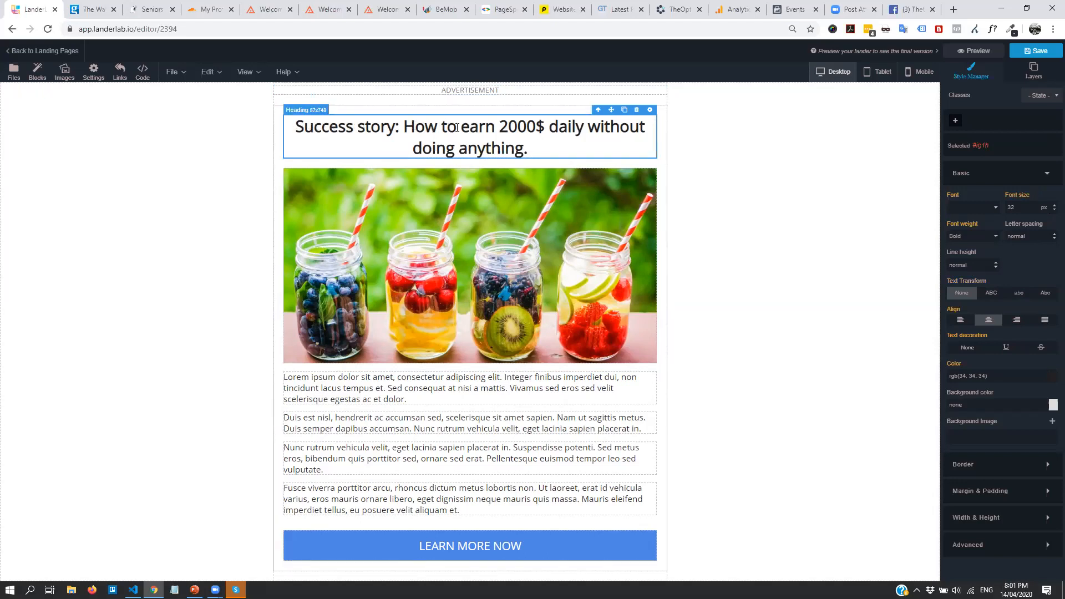
drag(445, 127, 583, 157)
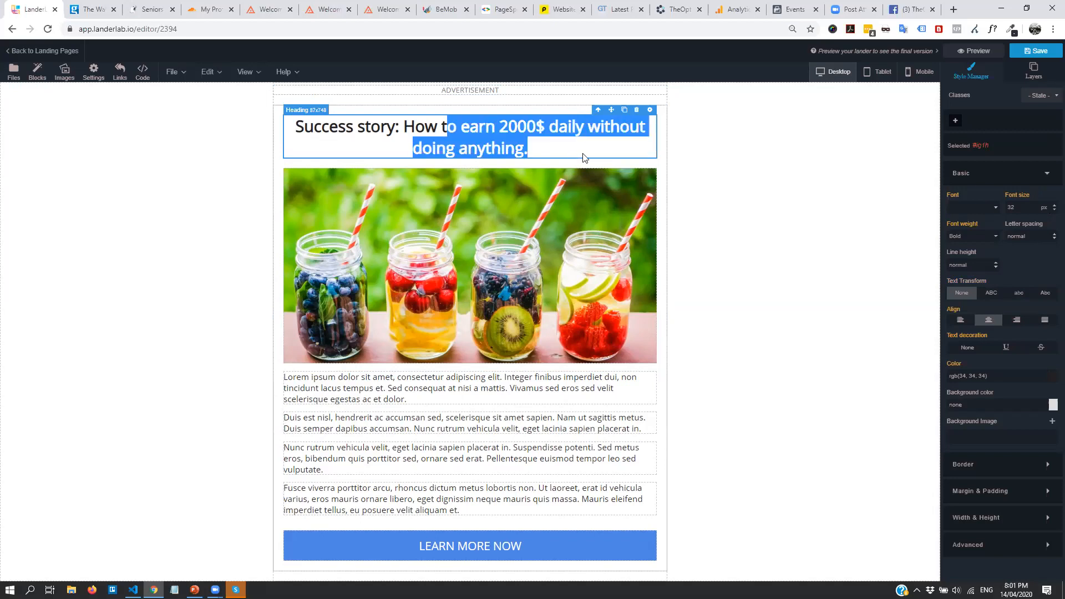
Replace the headline text after 'How' with 'I Lost 40 Punds in 2 Weeks'
key(Delete)
key(ctrl+z)
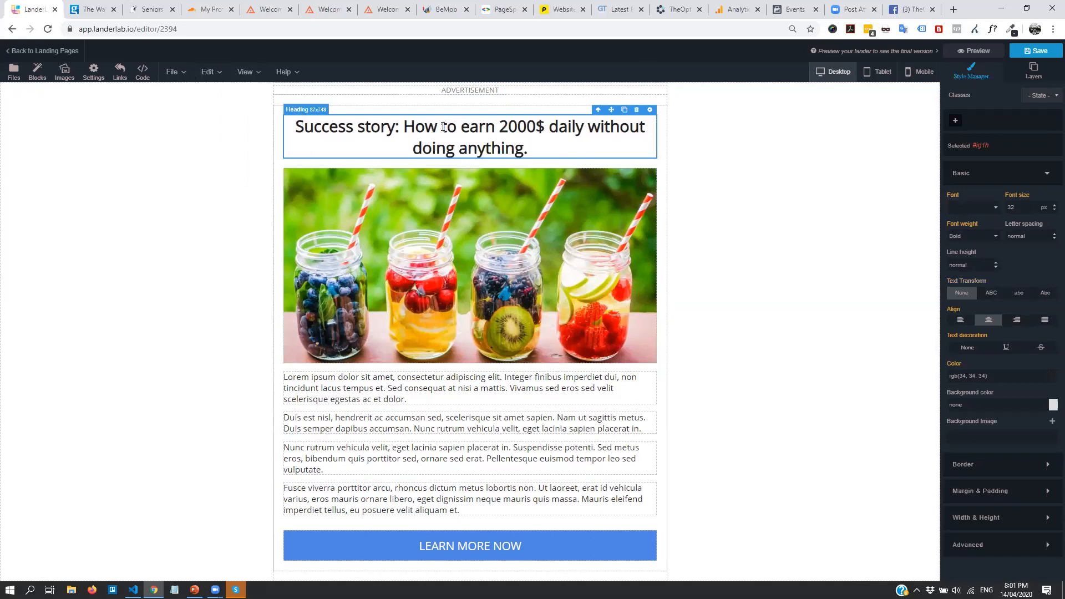
double_click(492, 135)
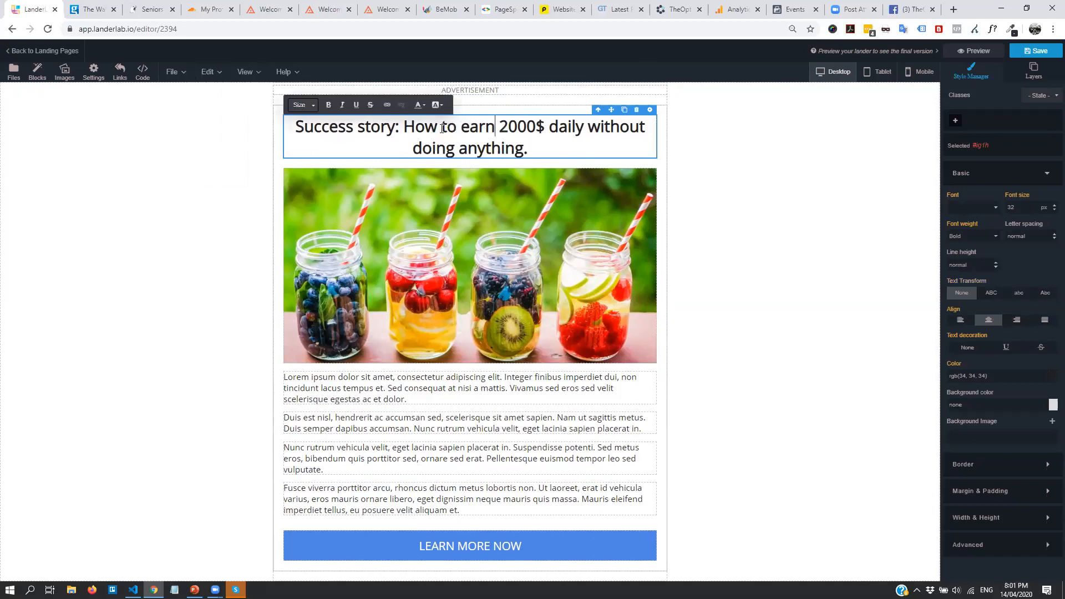
drag(442, 128, 542, 145)
key(BackSpace)
text(I Lost )
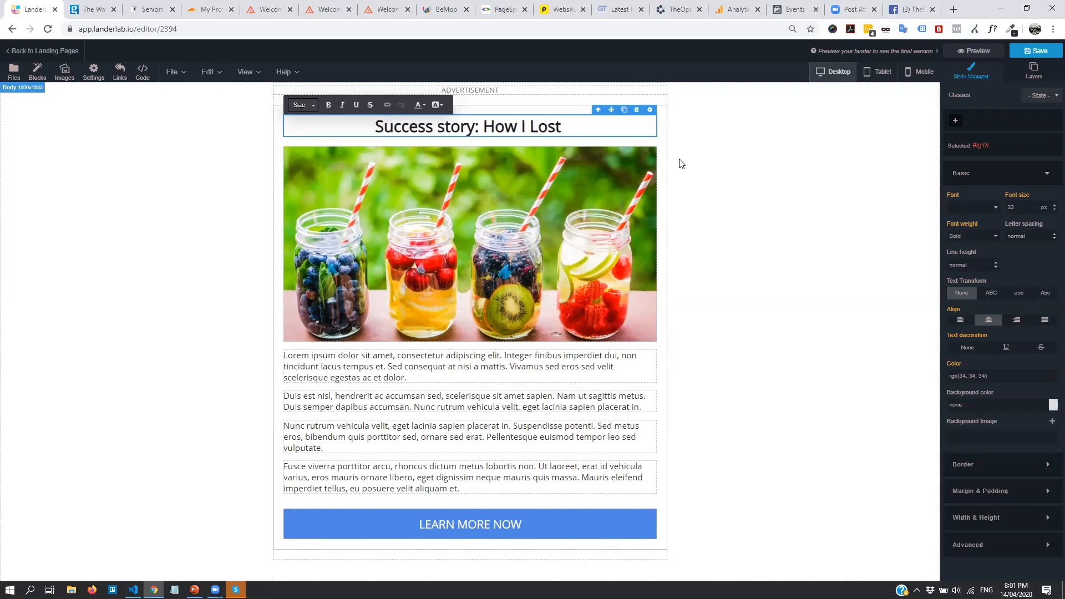
text(40)
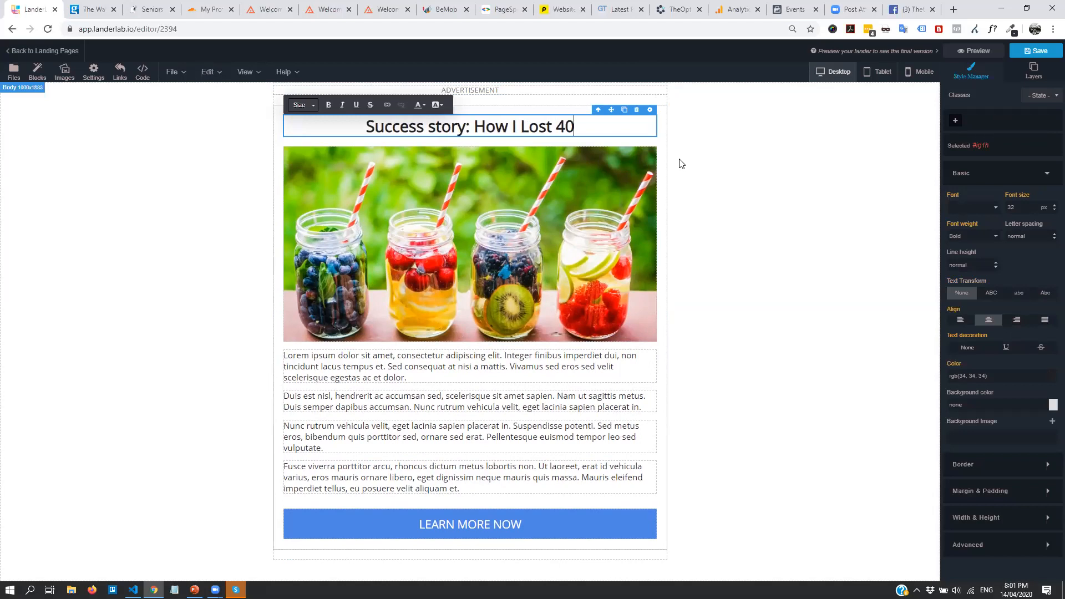
text( Punds in 2 Weeks)
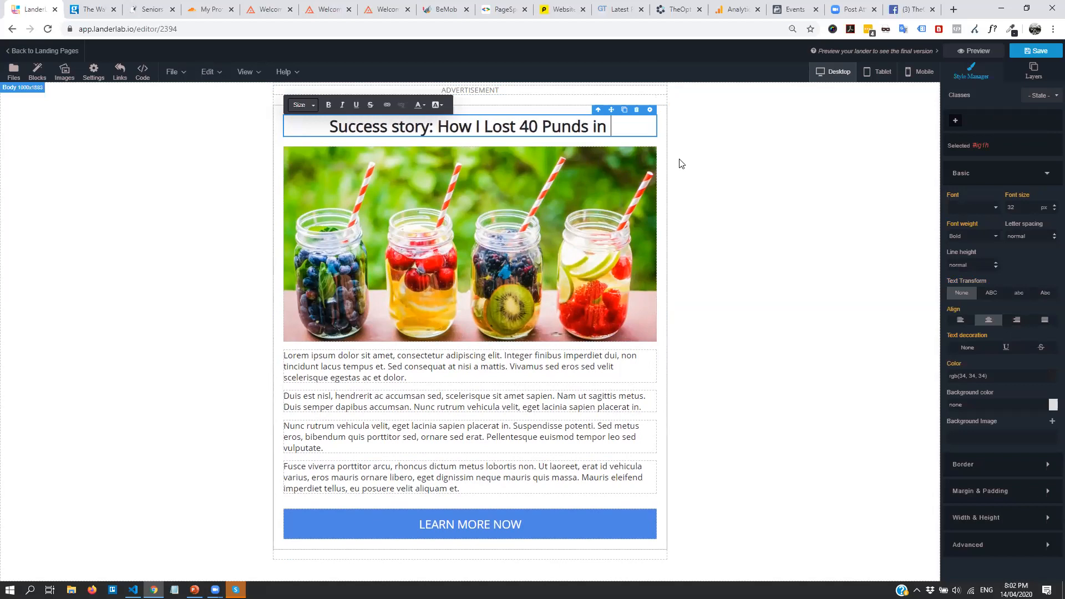
Give the call-to-action button a green #00a24d background
click(779, 239)
click(508, 522)
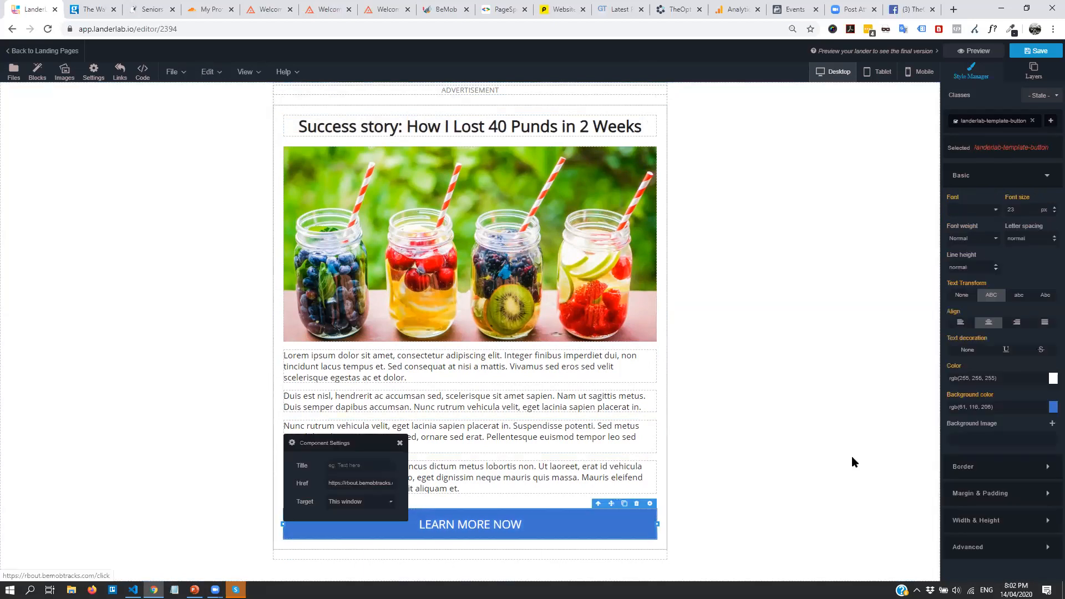
click(1053, 407)
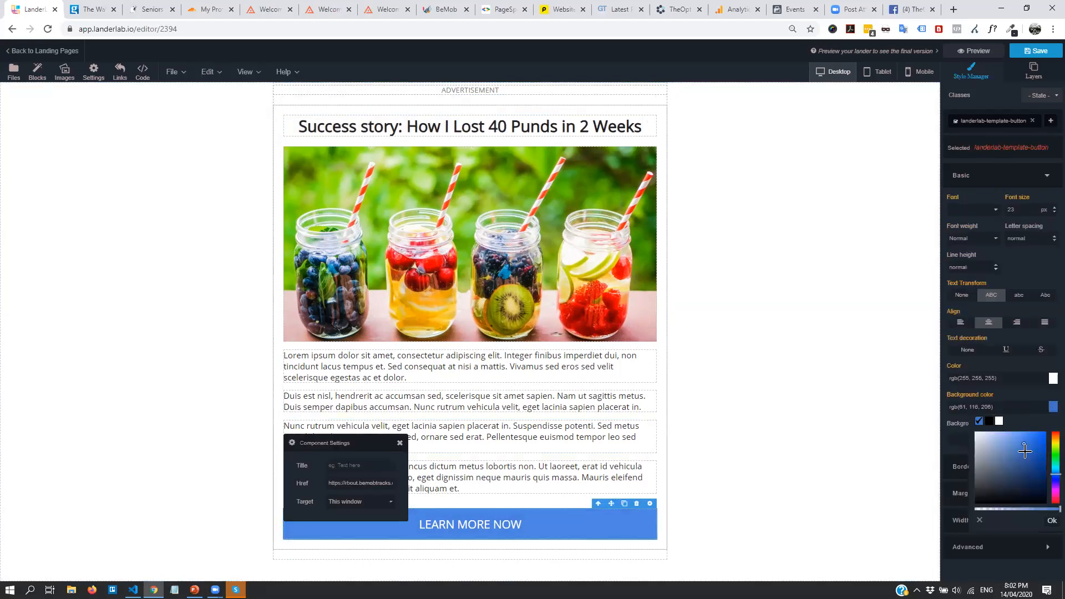
click(1052, 455)
mouse_move(1051, 458)
mouse_down()
mouse_move(1052, 468)
mouse_move(1050, 433)
mouse_move(1052, 463)
mouse_up()
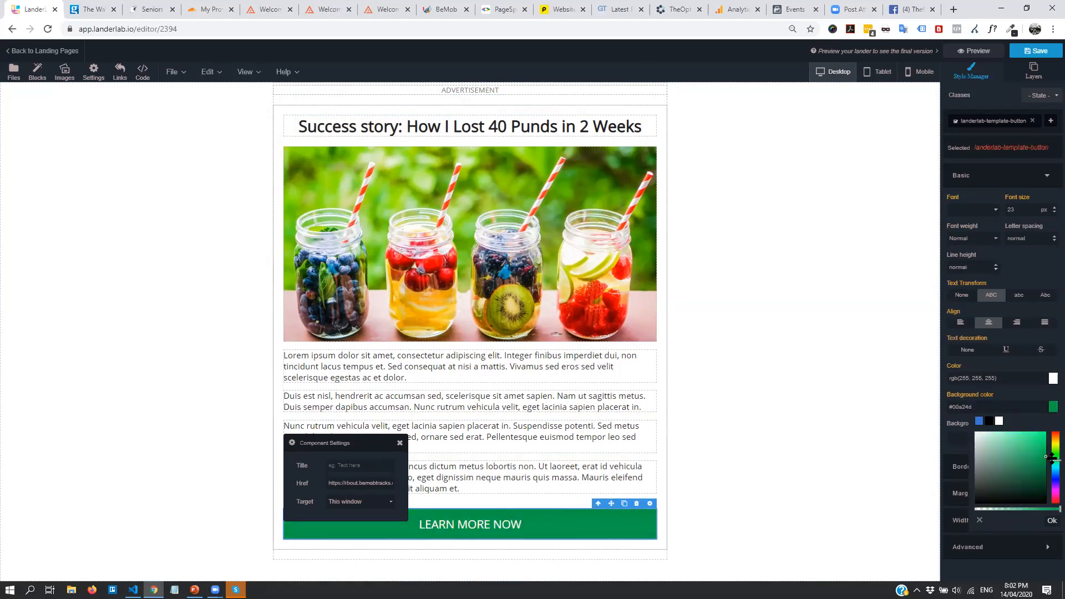
click(1052, 520)
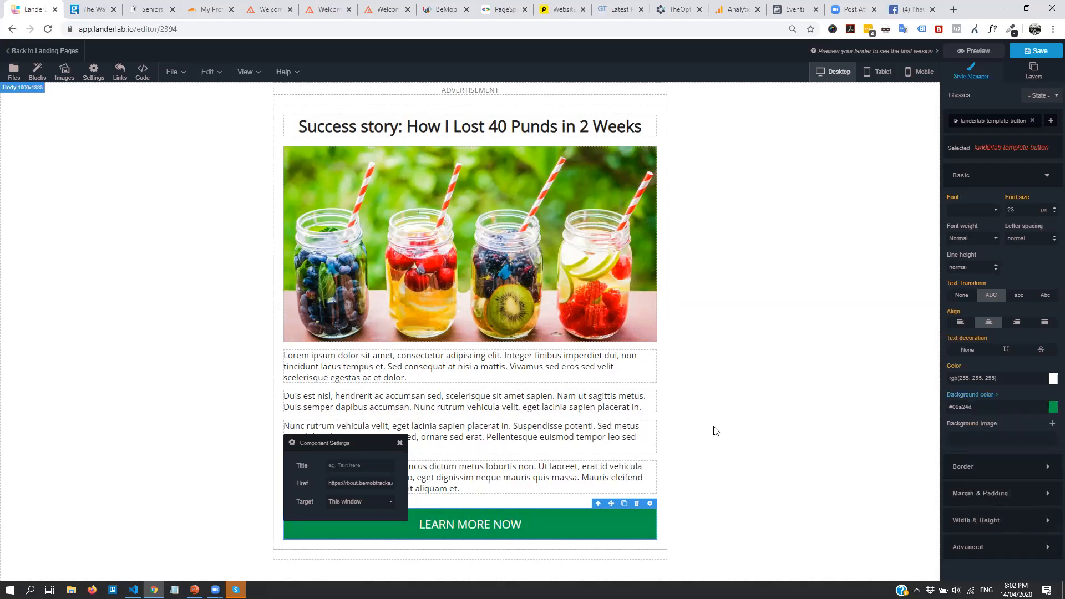
Relabel the button 'LEARN MY METHOD >>'
double_click(471, 531)
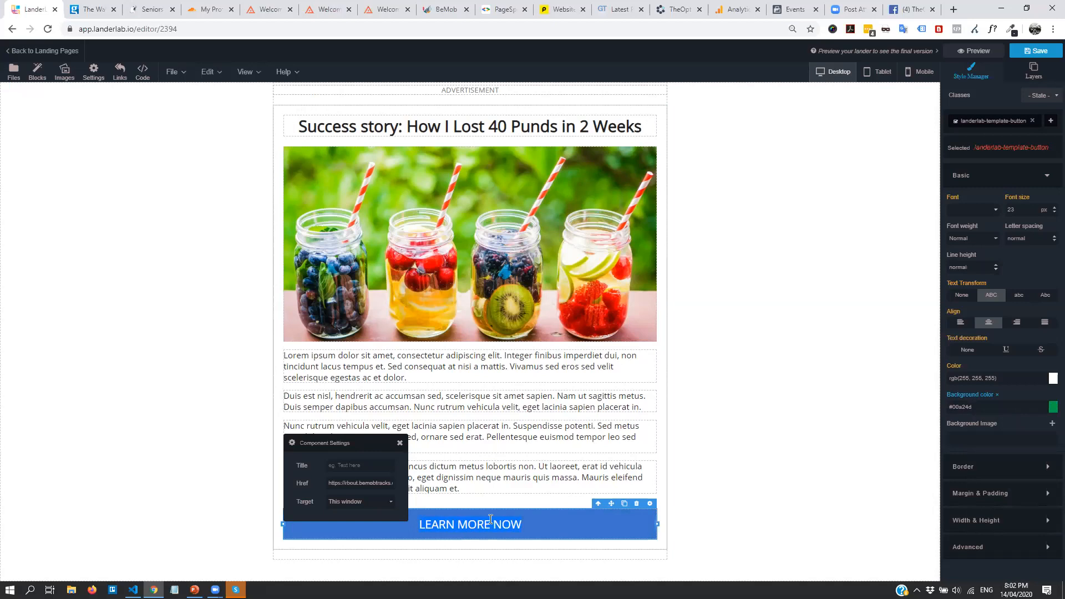
text(LEARN)
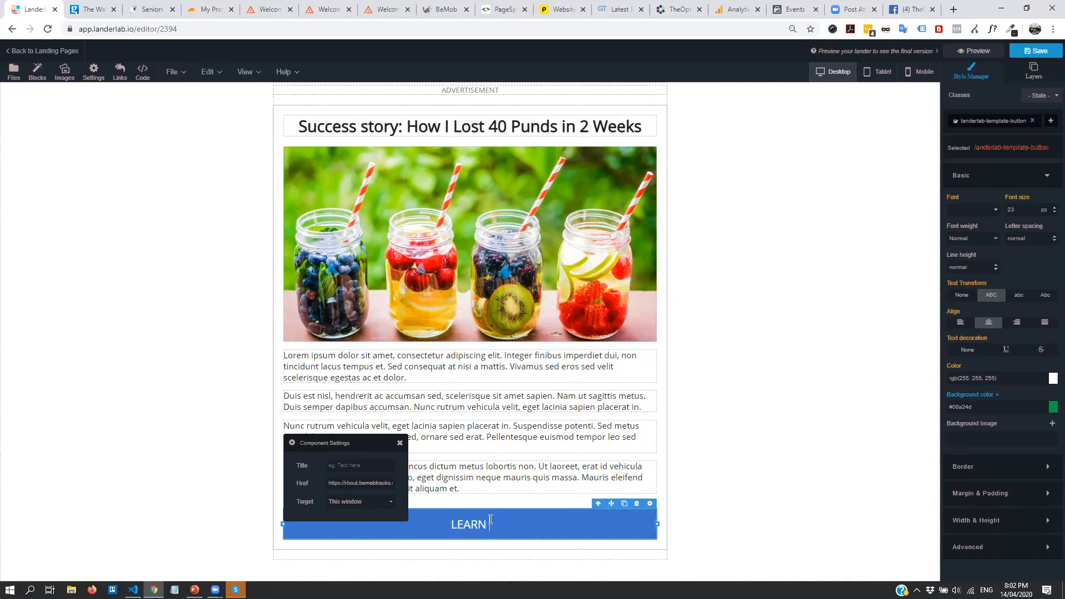
text( MY METHOD >>)
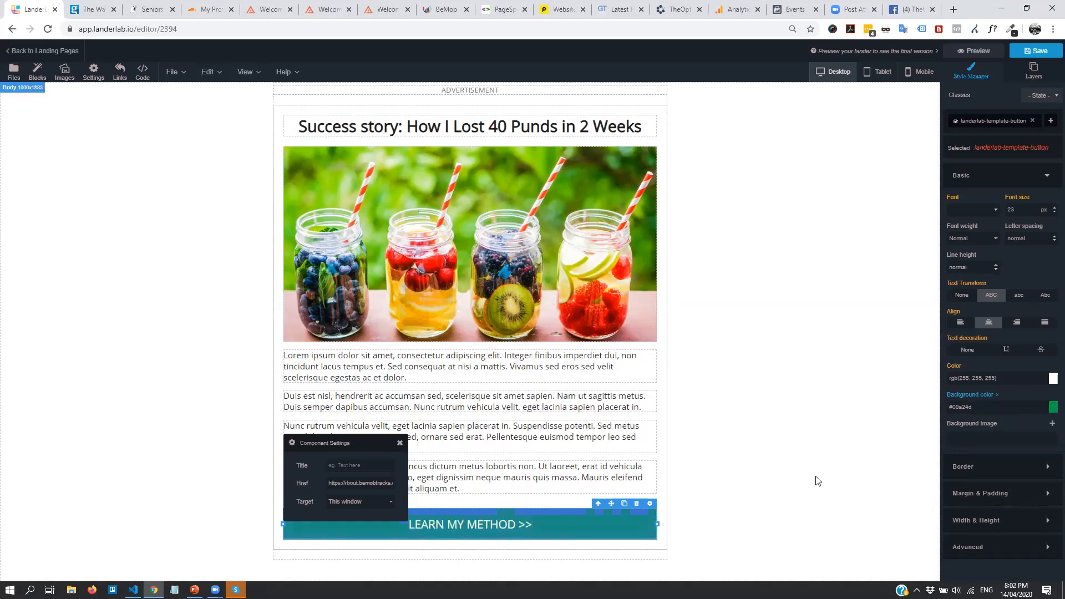
click(832, 425)
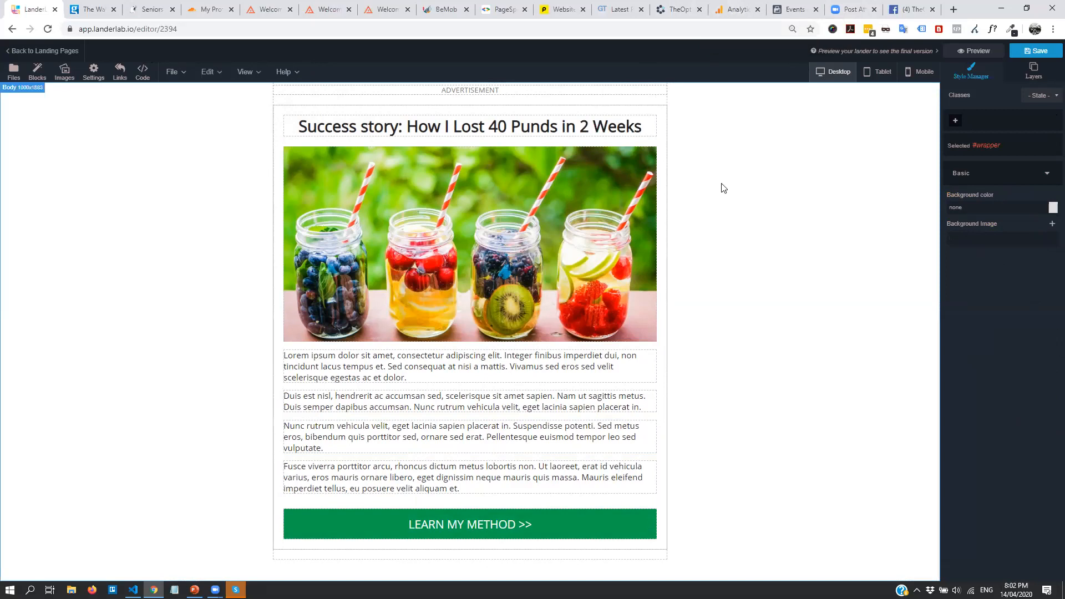
Open Lander Settings' Tracking Pixels tab, review its ID fields, and switch to Google Analytics
click(170, 74)
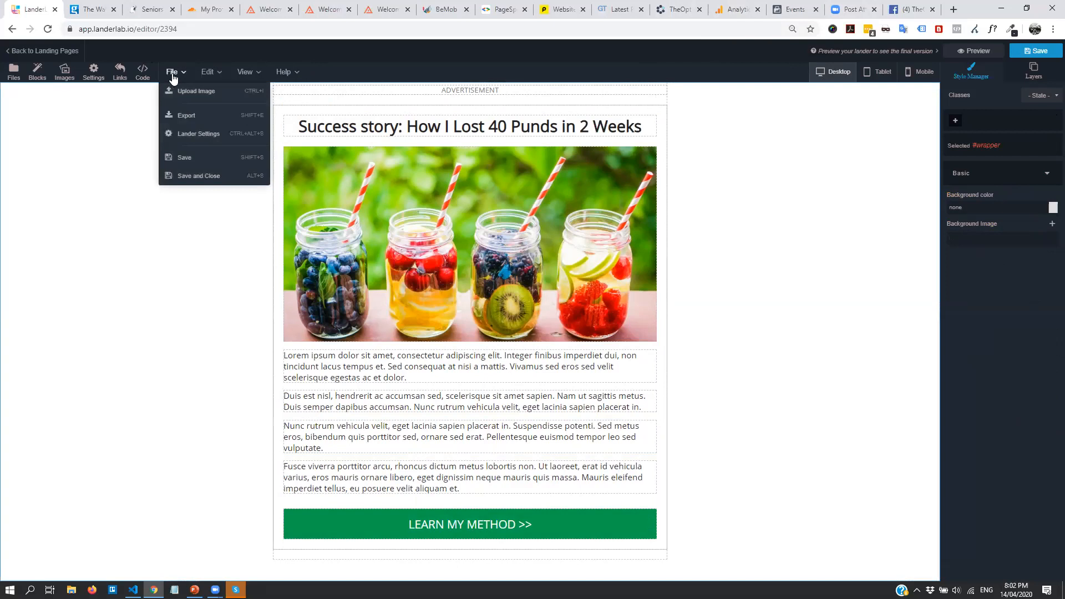
click(199, 134)
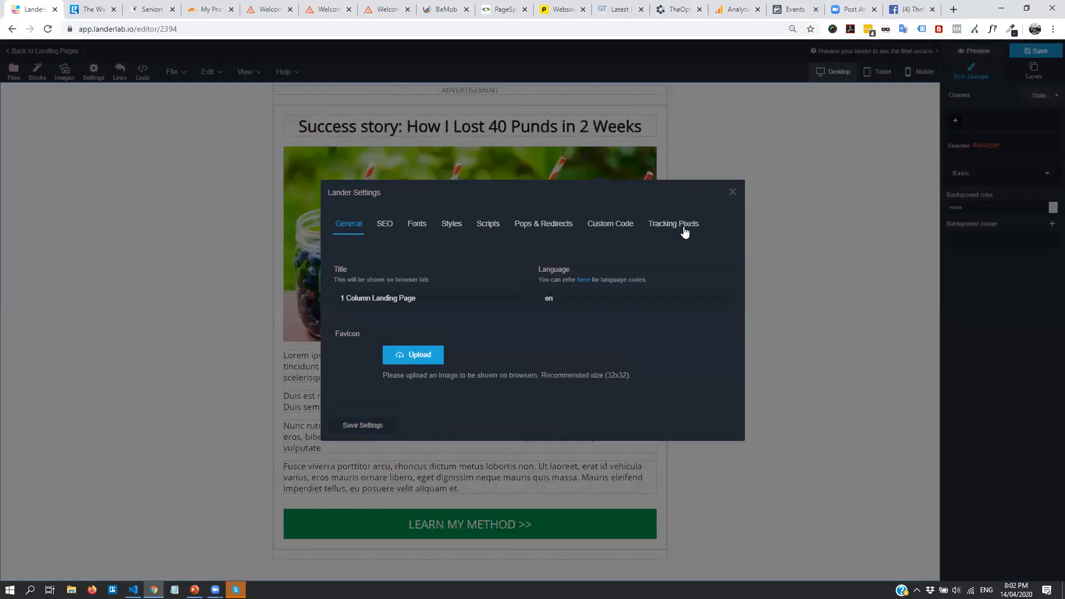
click(678, 223)
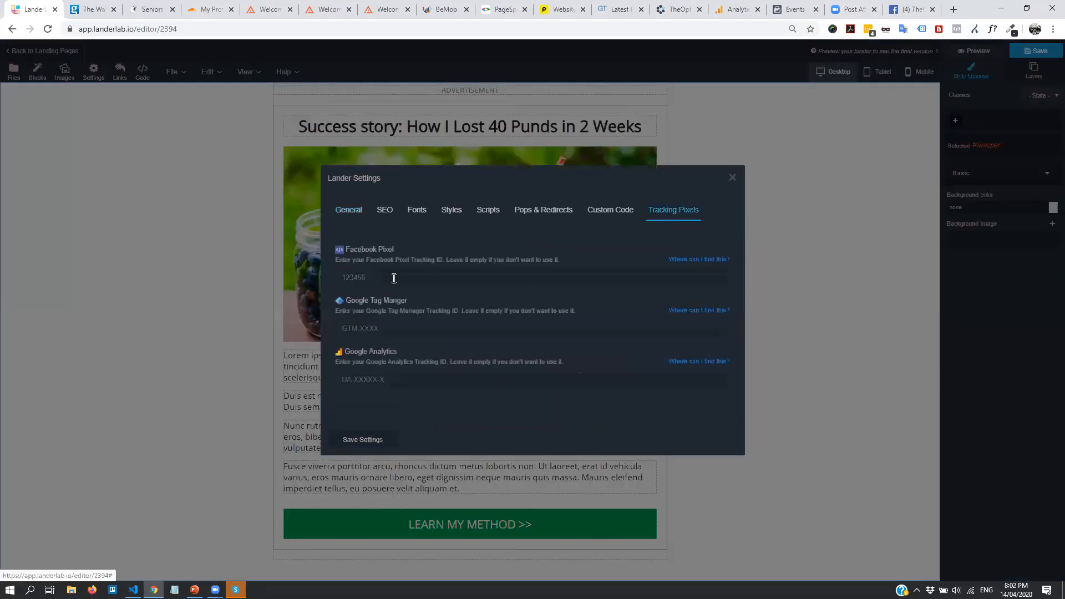
click(397, 387)
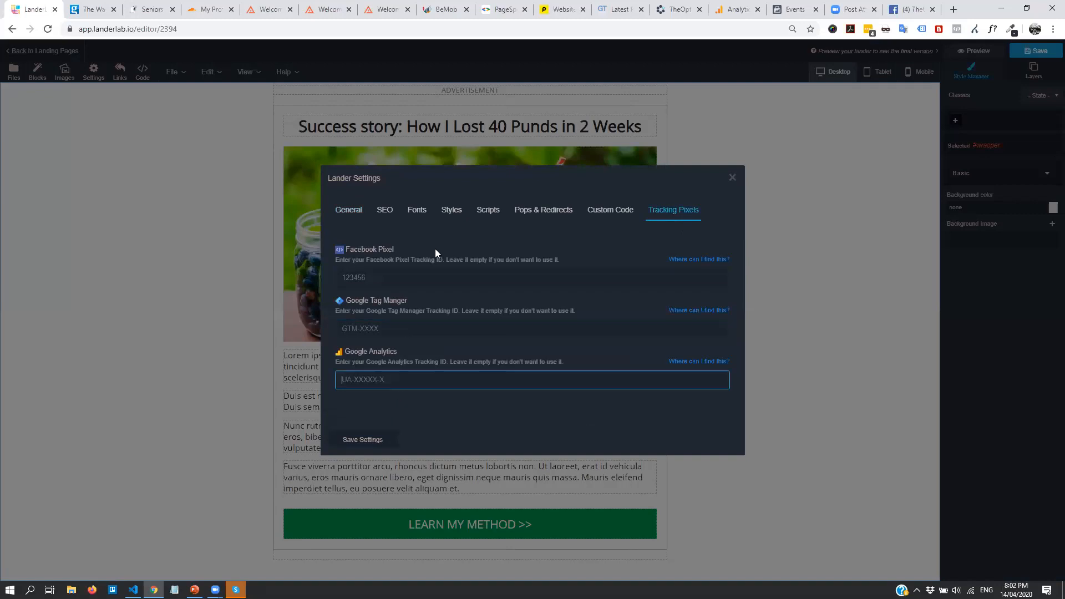
click(385, 277)
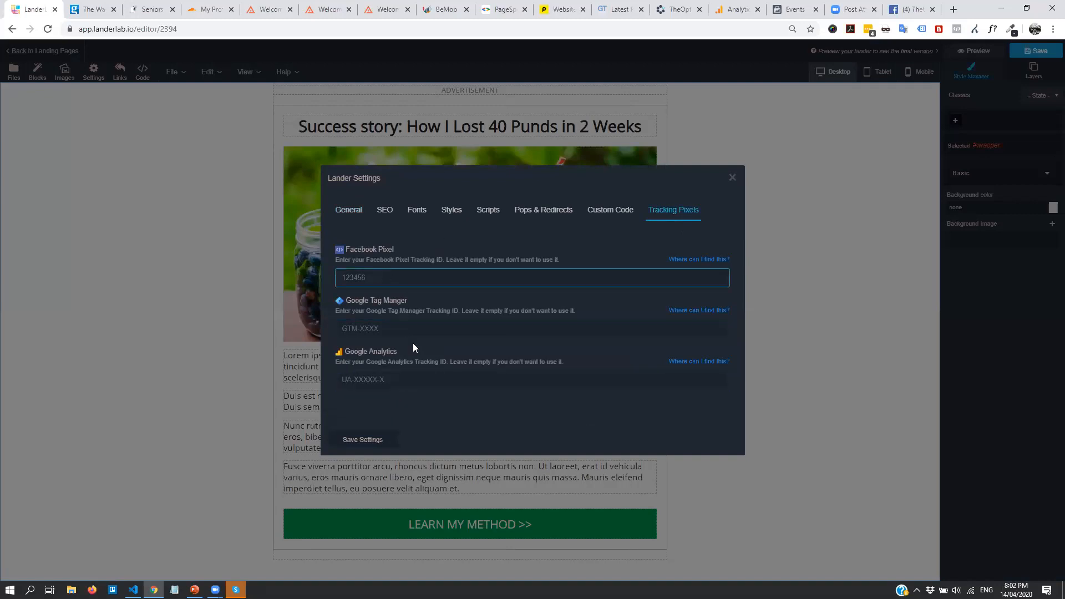
click(491, 329)
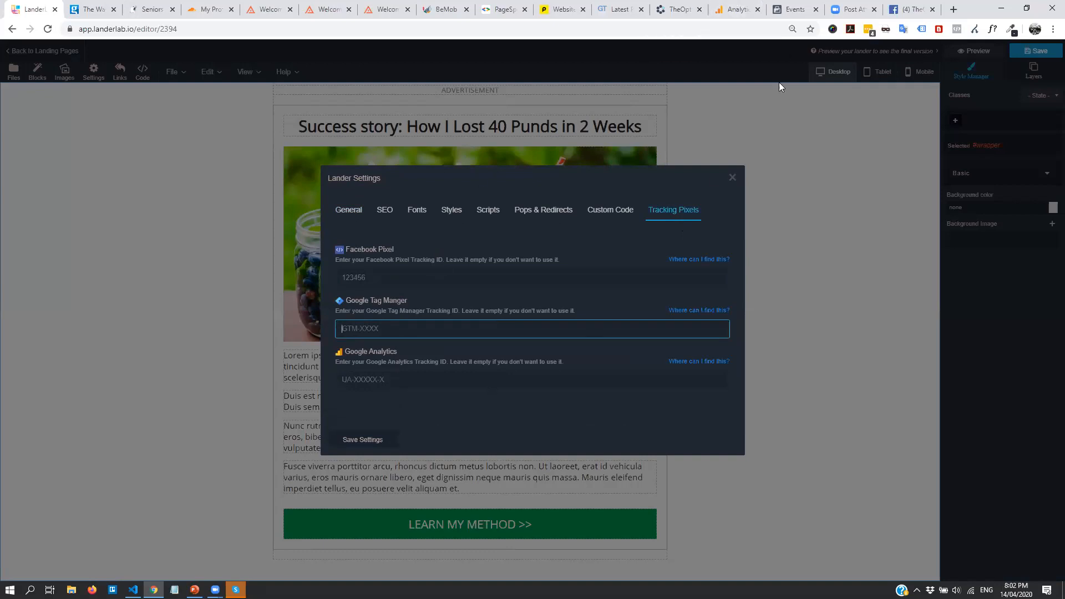
click(742, 6)
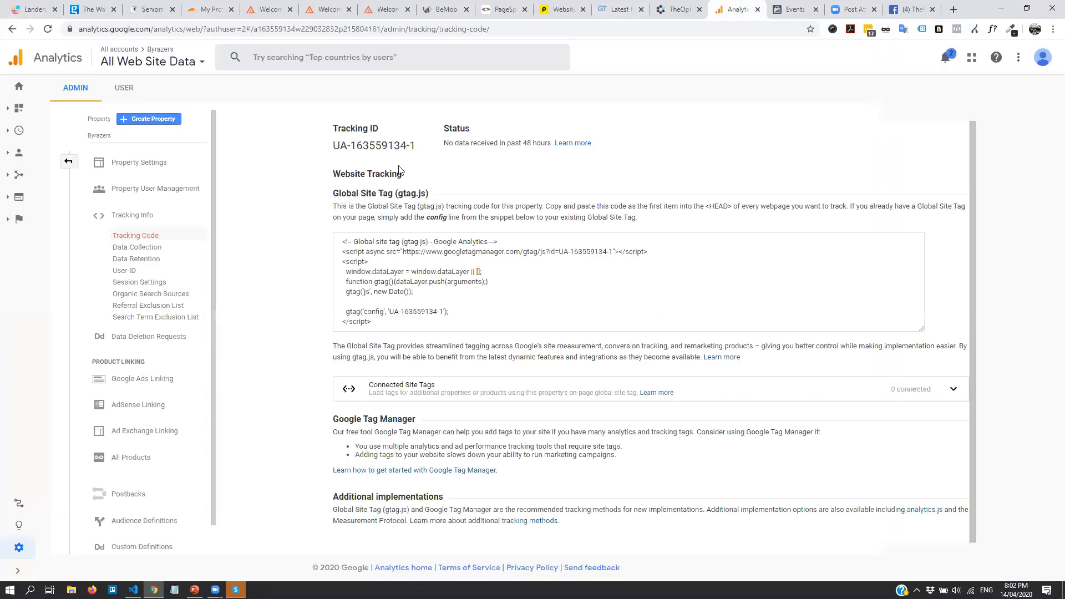
Copy the Google Analytics tracking ID into the lander's Google Analytics field
drag(414, 144, 326, 145)
key(ctrl+c)
click(26, 7)
click(361, 386)
right_click(358, 383)
click(388, 469)
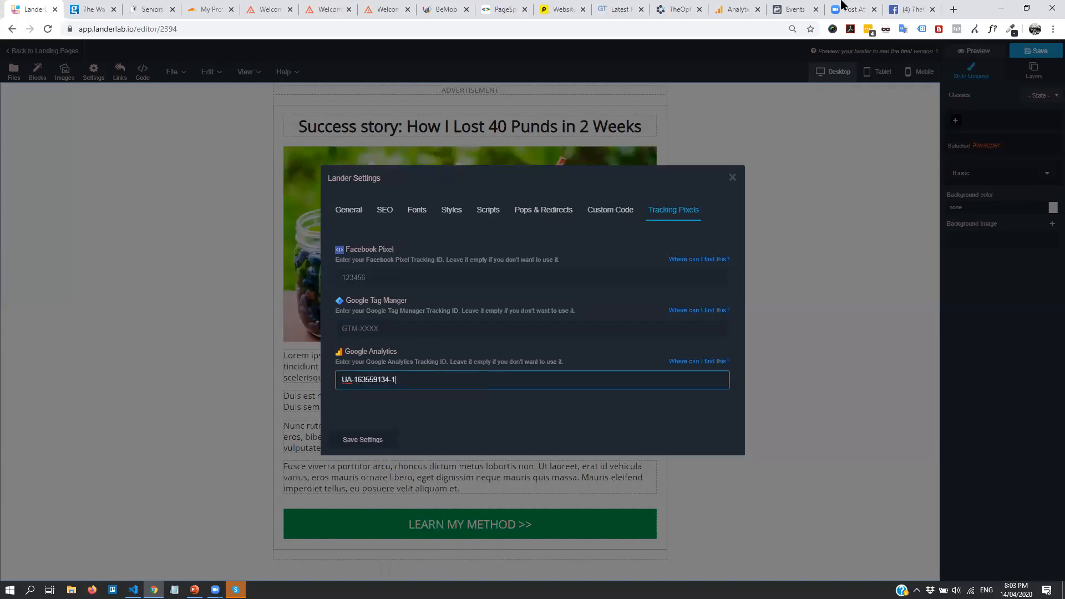
click(796, 9)
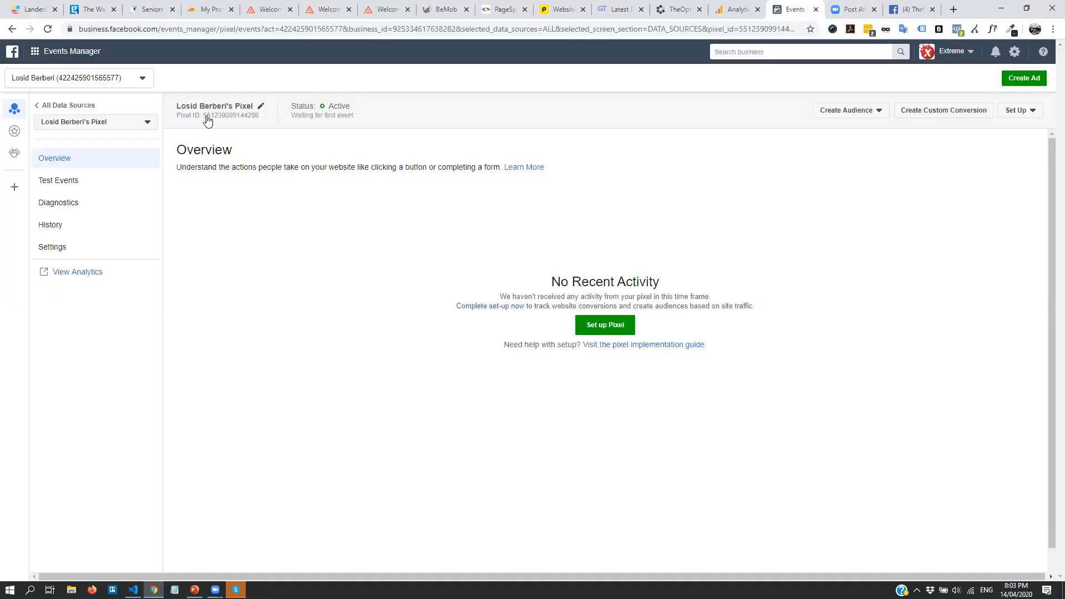
Paste the Facebook pixel ID into the lander's Facebook Pixel field and save the settings
click(241, 119)
click(33, 9)
click(404, 275)
key(ctrl+v)
click(369, 446)
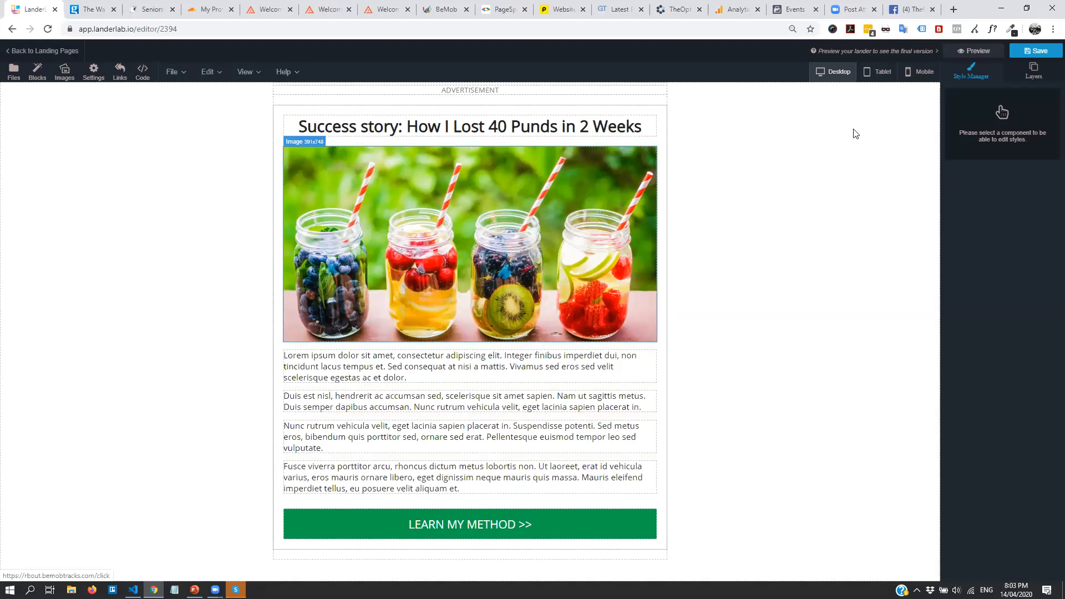
Save the lander and publish Detox Example 2 on the detox subdomain of byrazers.com
click(1033, 50)
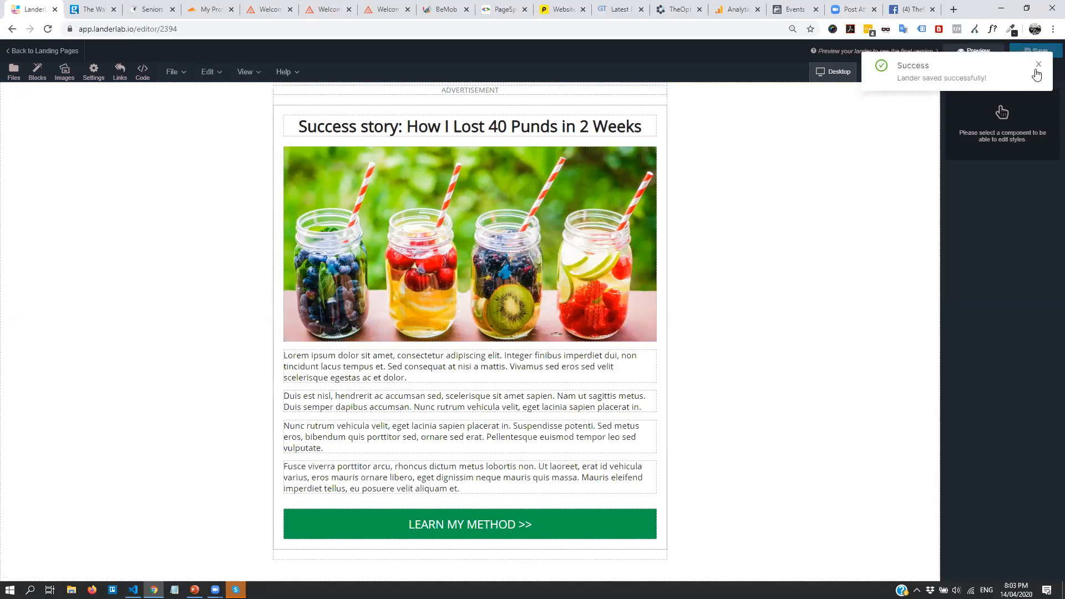
click(42, 50)
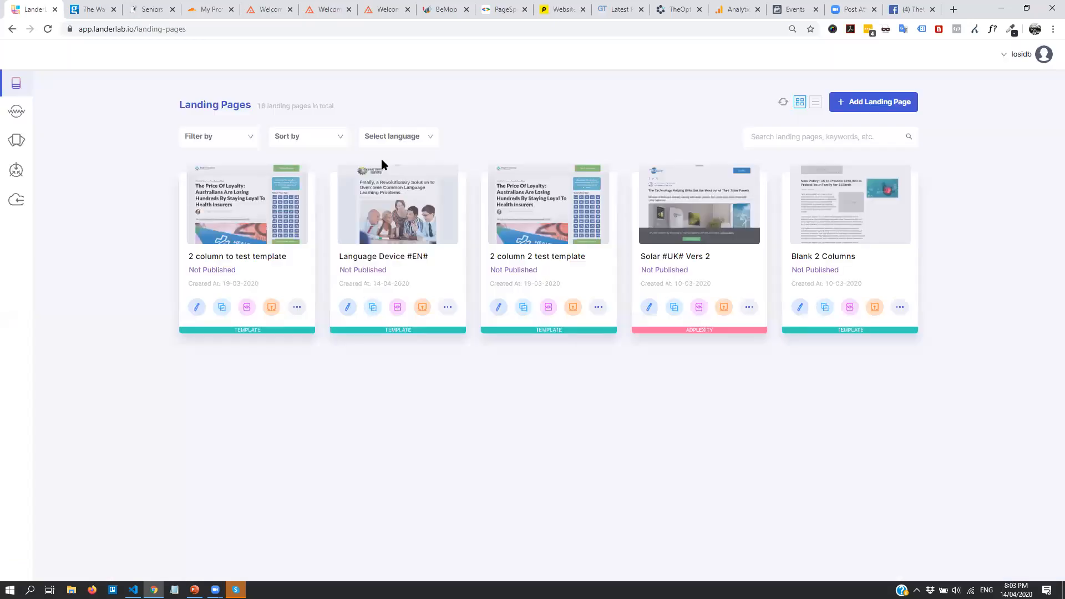
scroll(488, 220, down, 6)
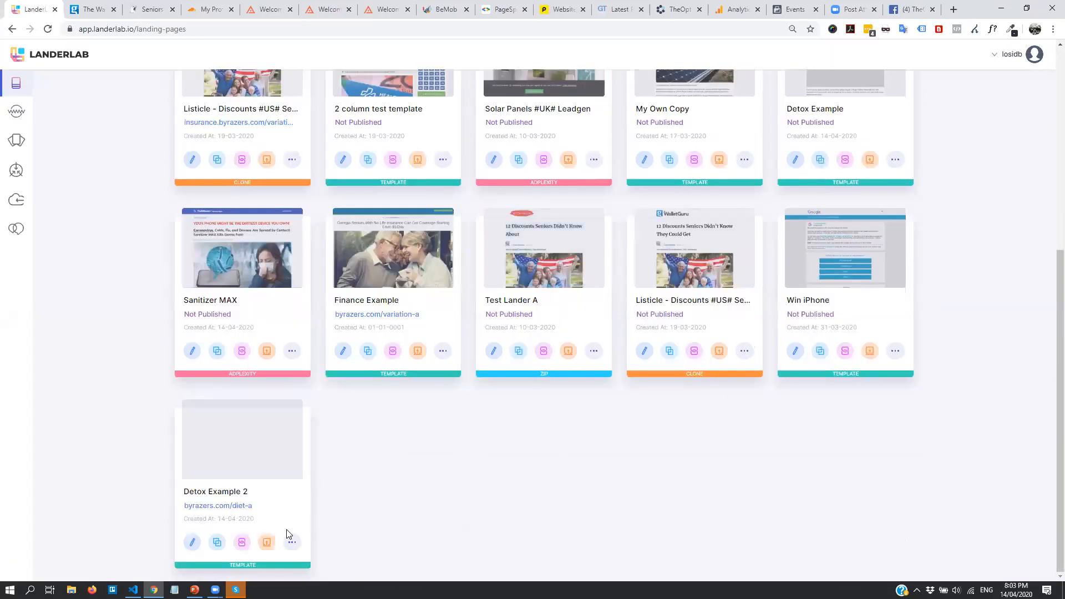
click(266, 544)
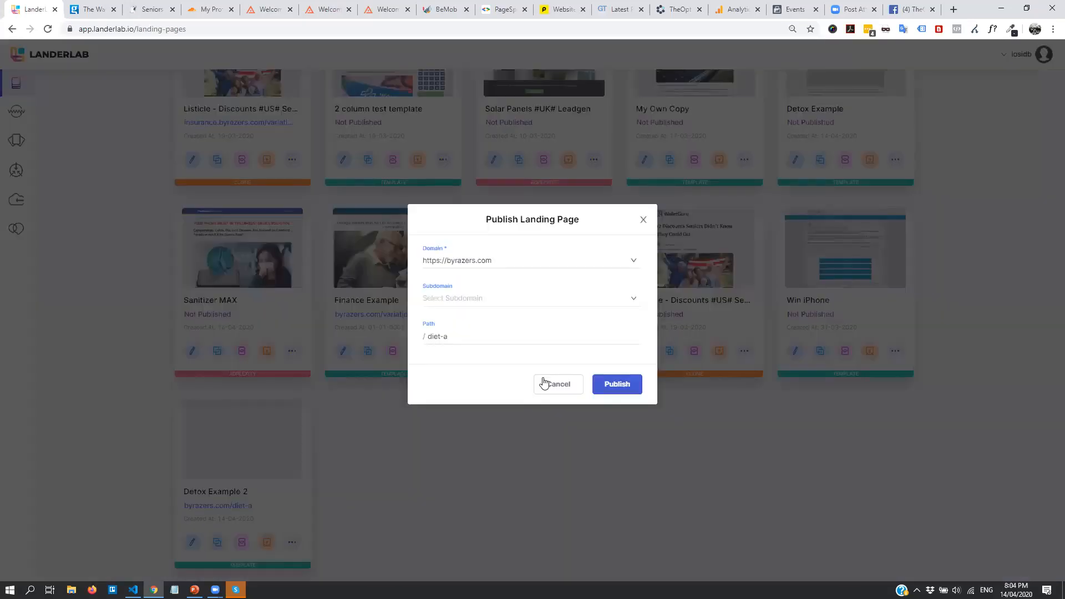
click(598, 305)
click(466, 340)
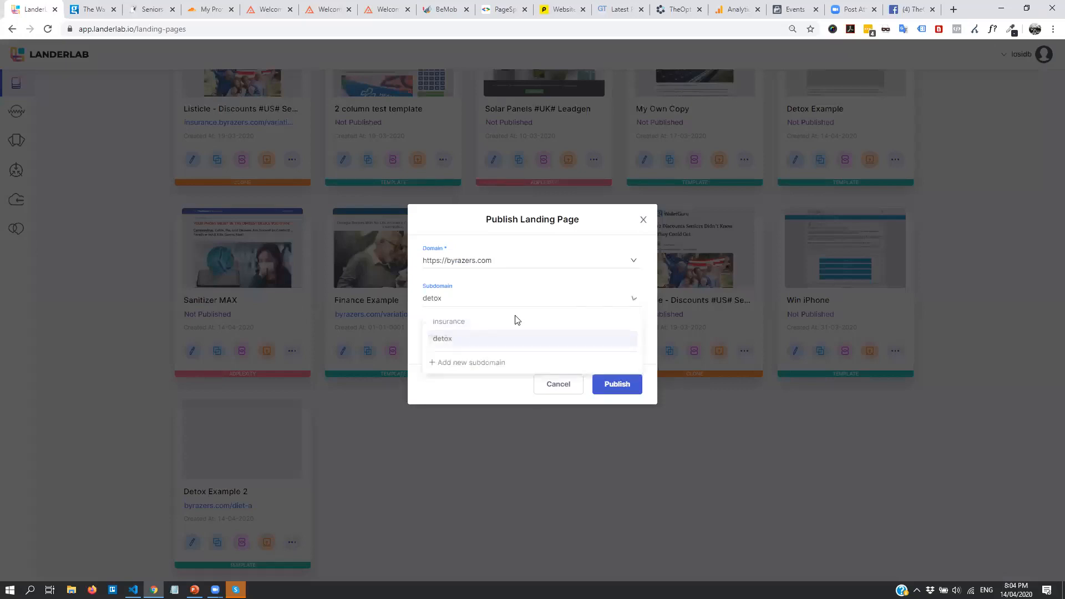
click(625, 385)
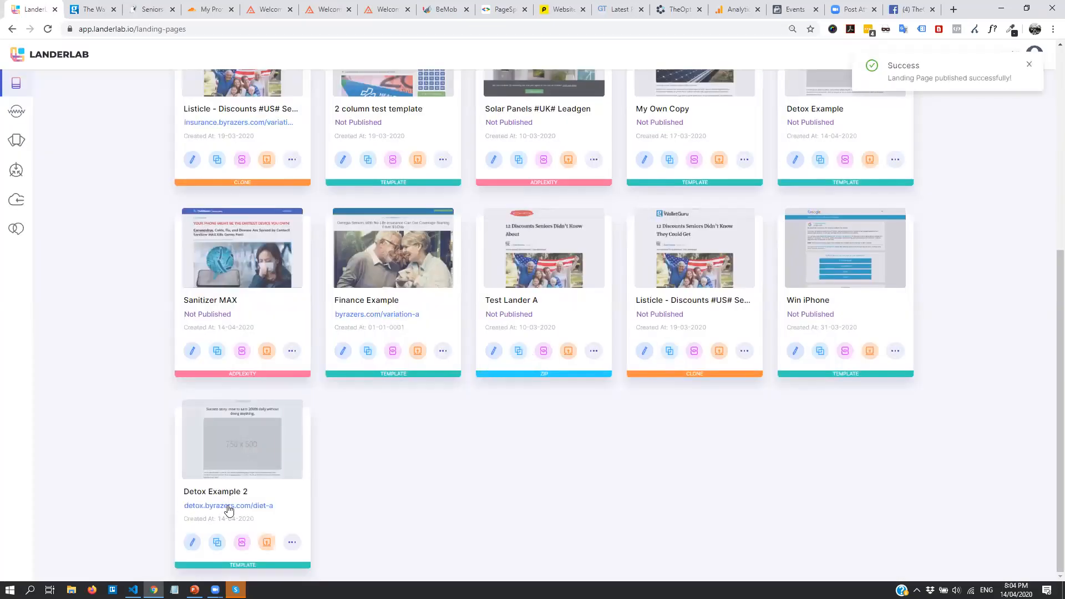
Add Detox Example 2 to the BeMob tracker
click(291, 542)
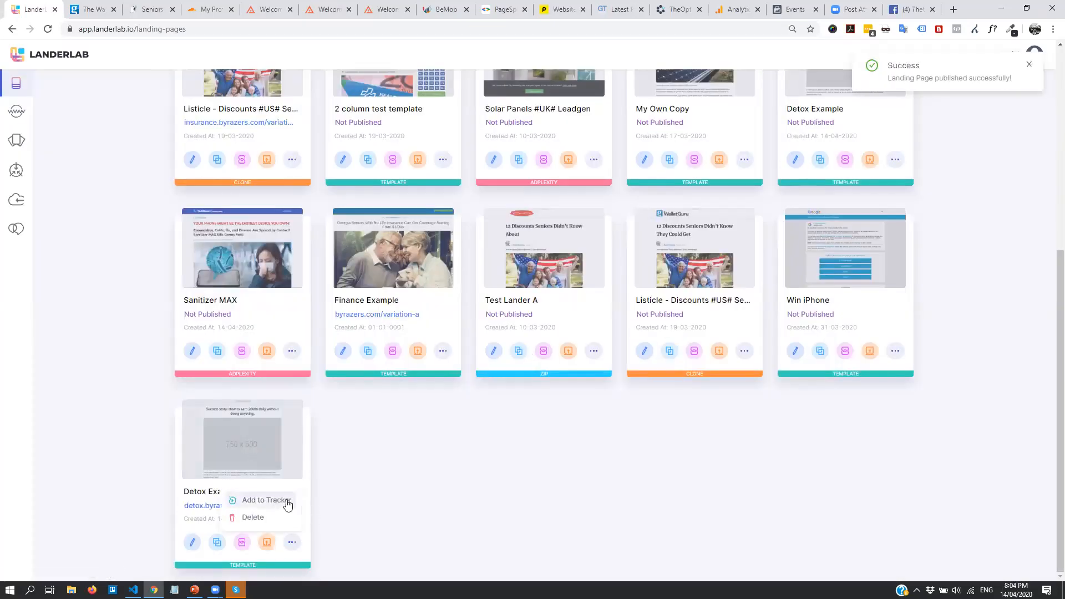
click(283, 501)
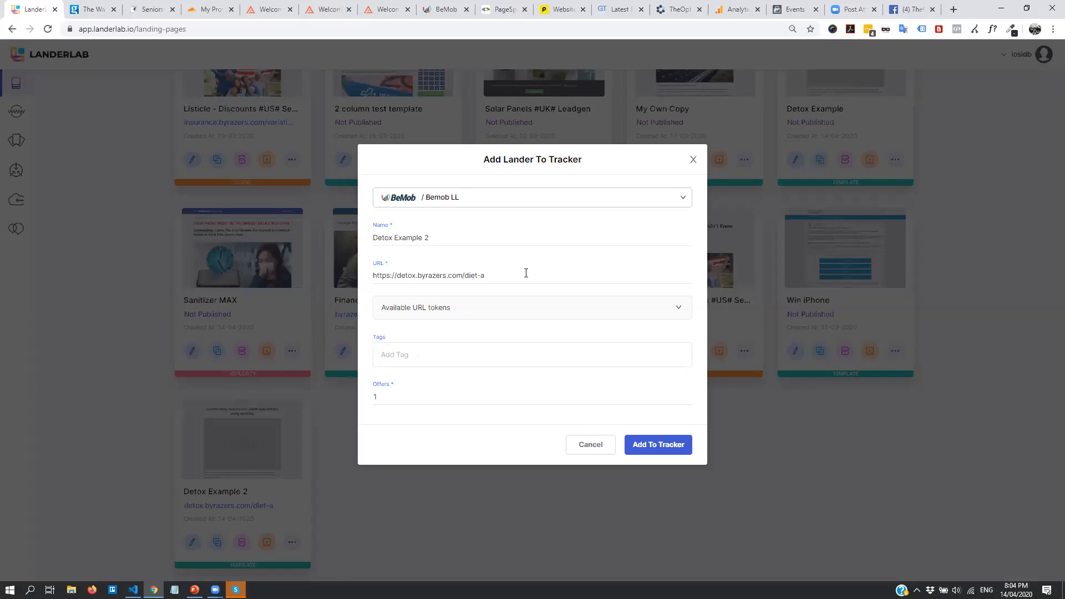
click(418, 356)
click(671, 444)
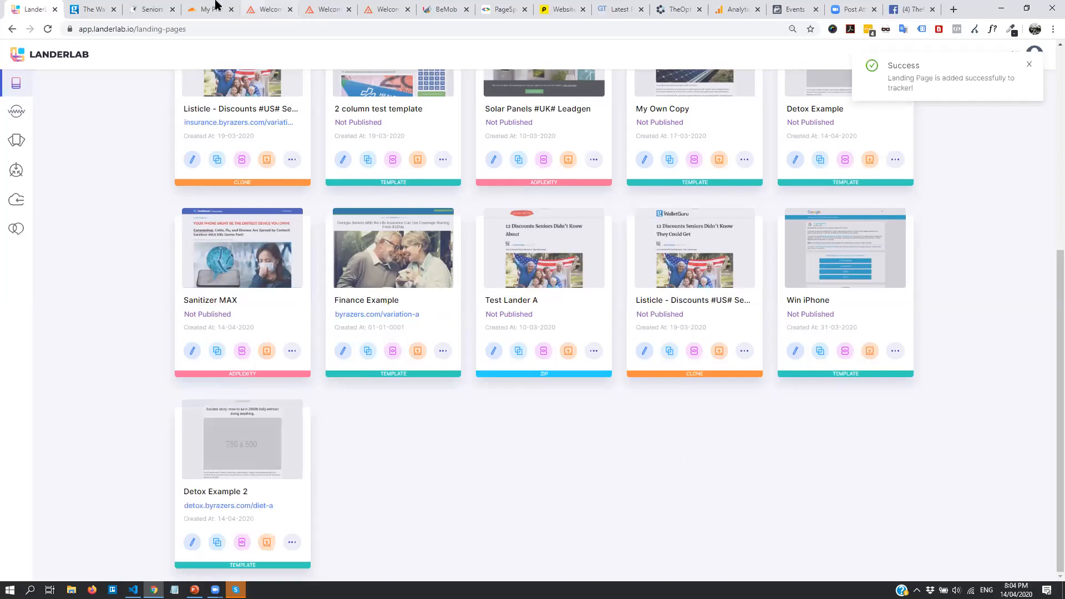
Review the tracked landers list in the BeMob dashboard
click(442, 9)
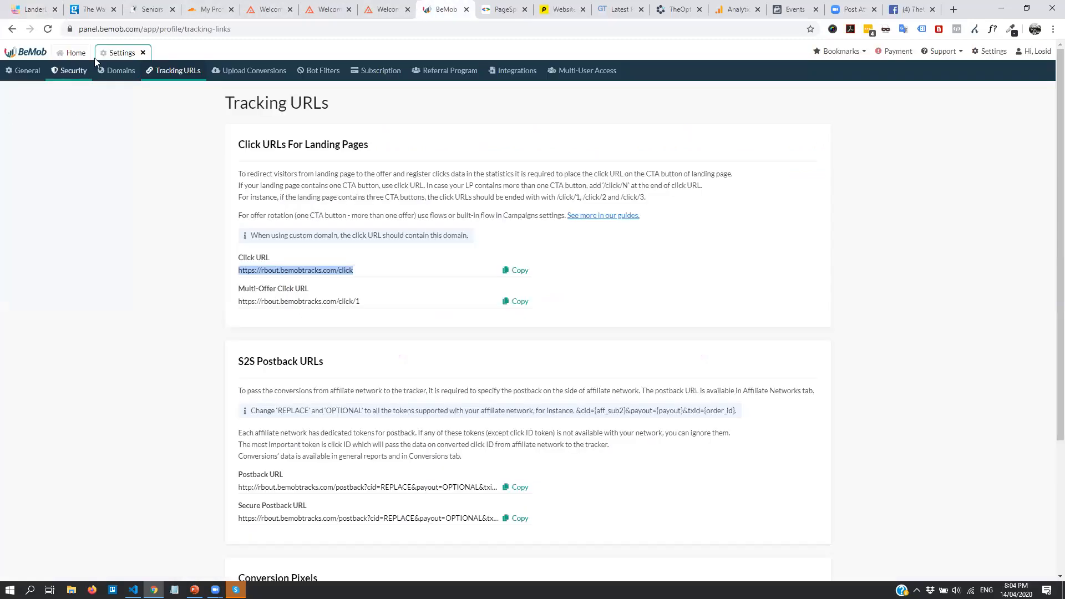
click(75, 53)
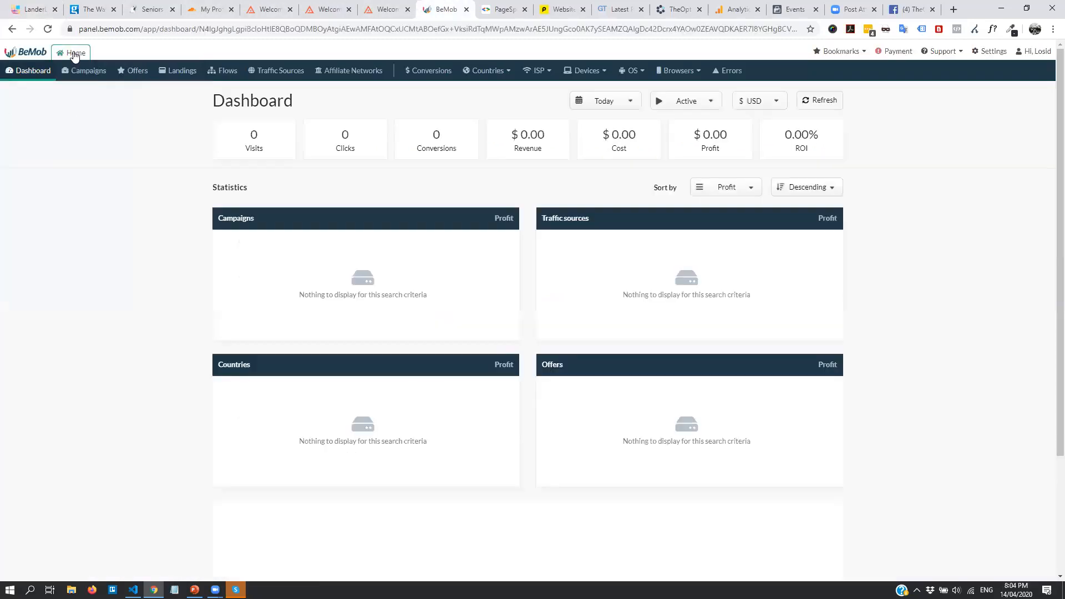
click(191, 72)
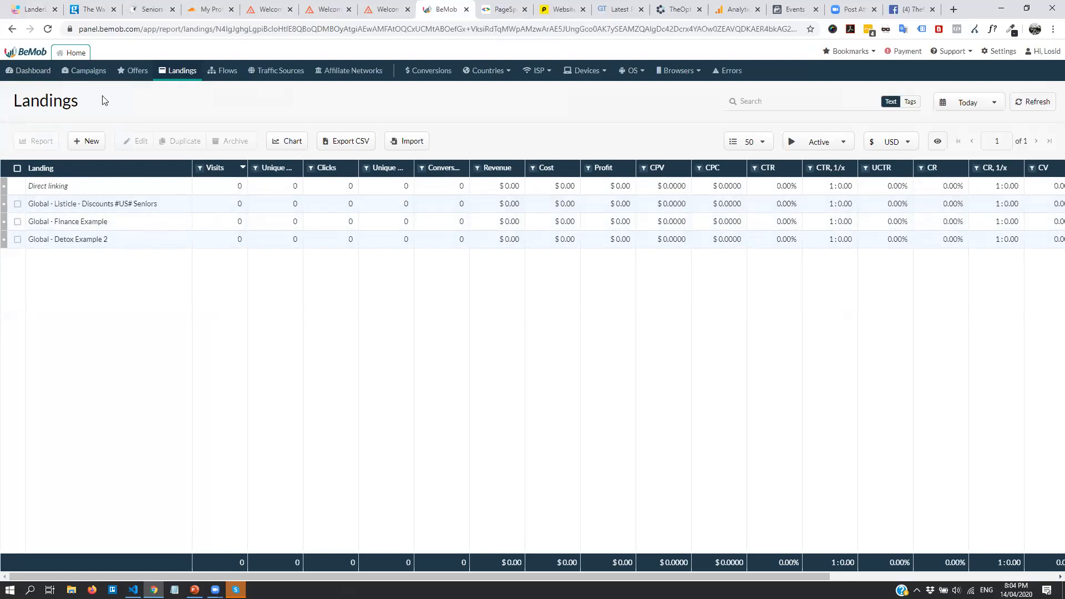
Create built-in-flow campaign Test with landing Detox Example 2 and offer LanderLab Offer
click(86, 70)
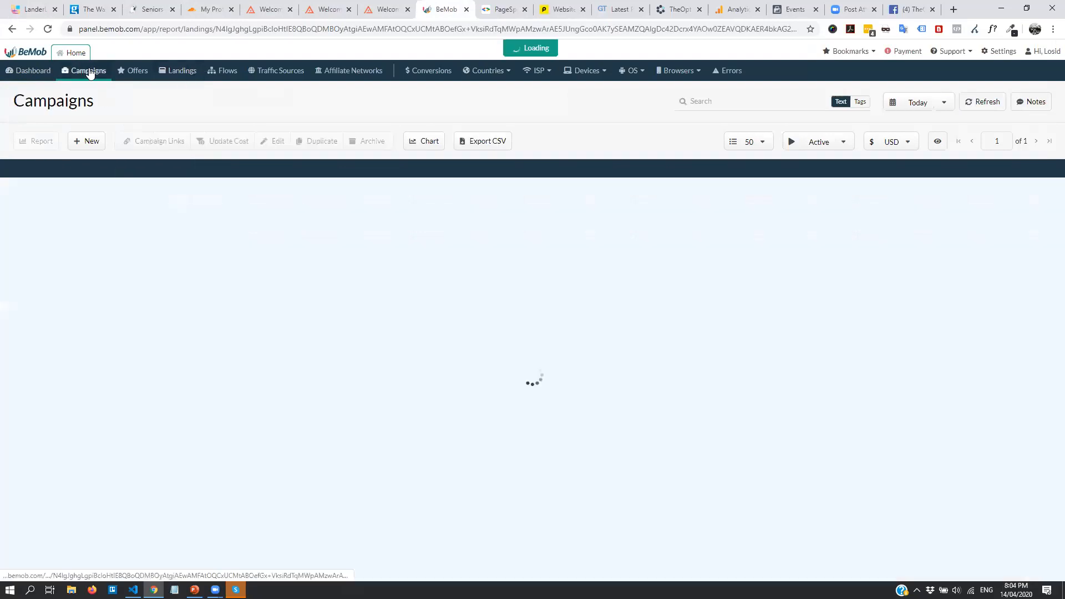
click(89, 141)
click(508, 168)
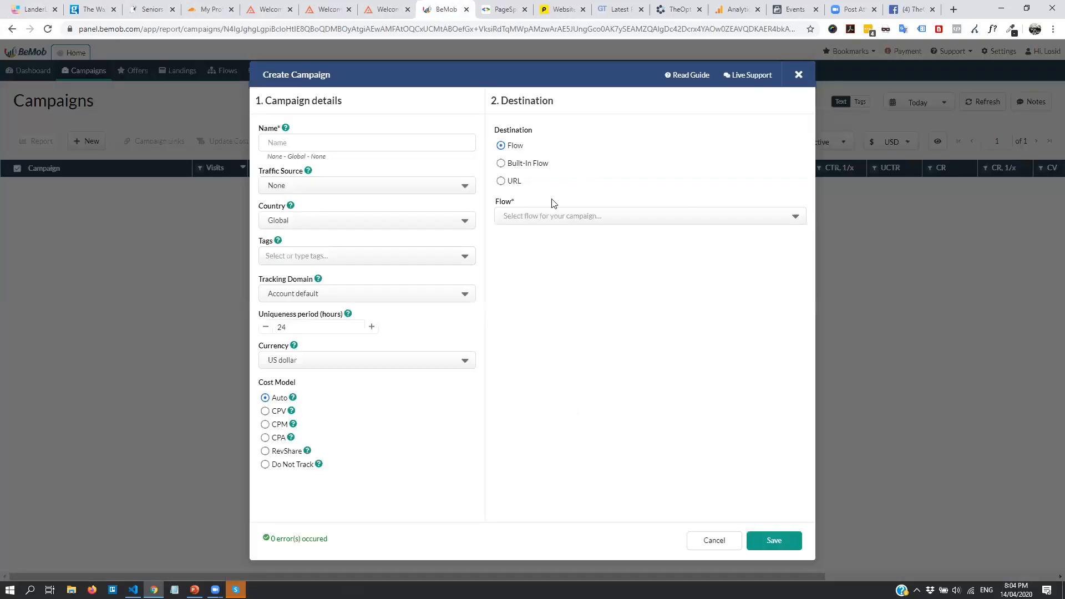
click(570, 289)
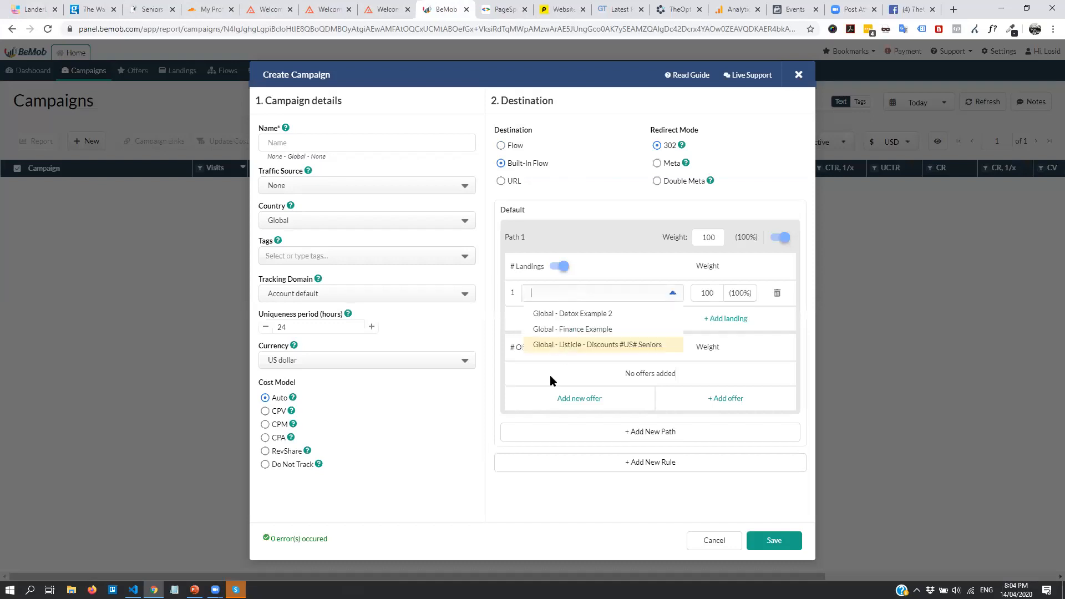
click(621, 316)
click(721, 399)
click(553, 397)
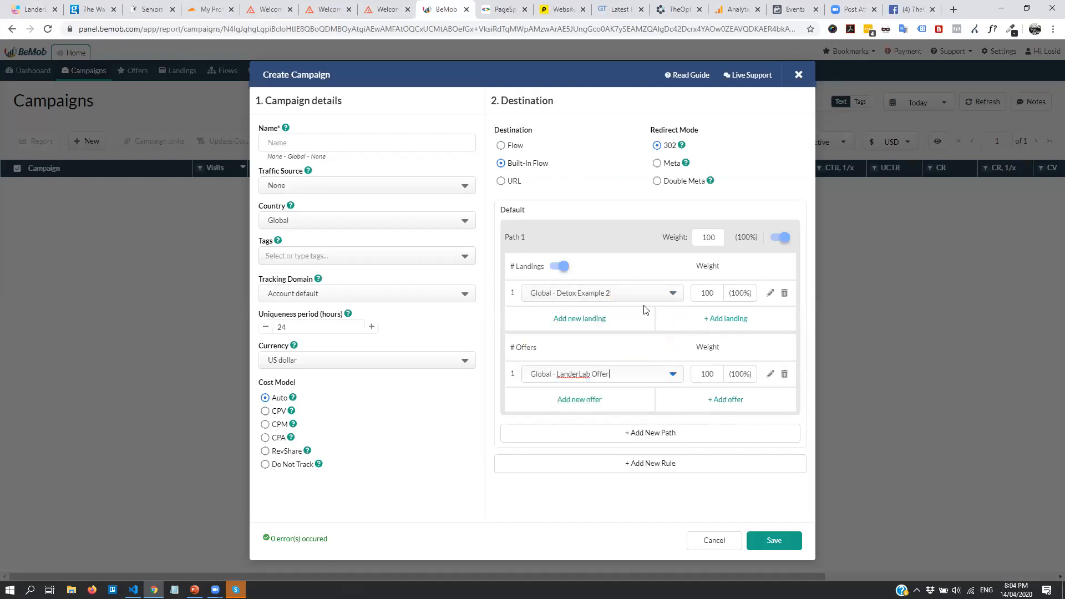
click(325, 142)
text(Test)
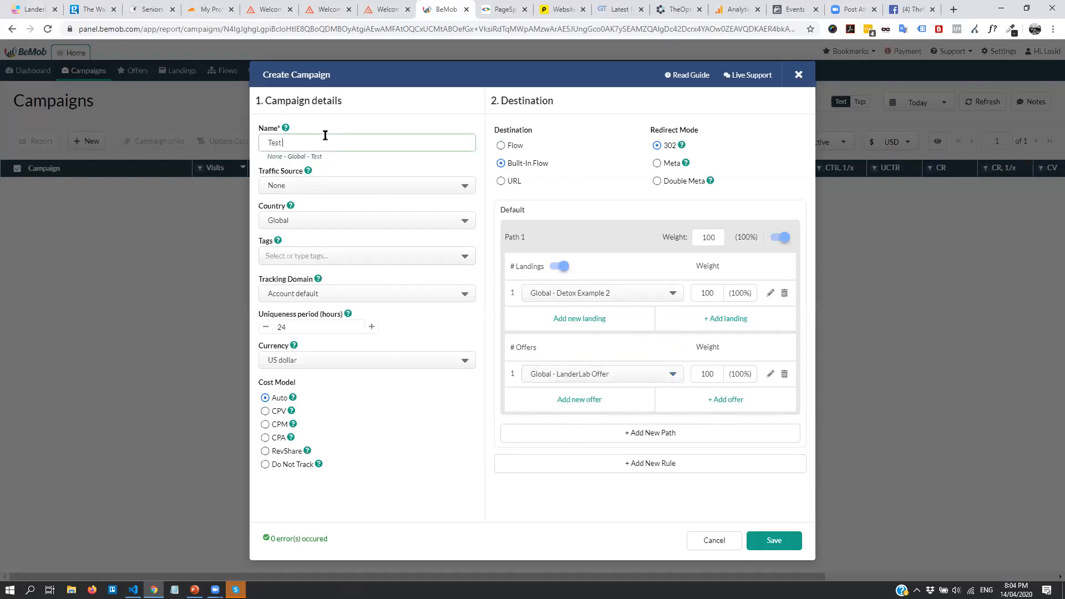
click(793, 547)
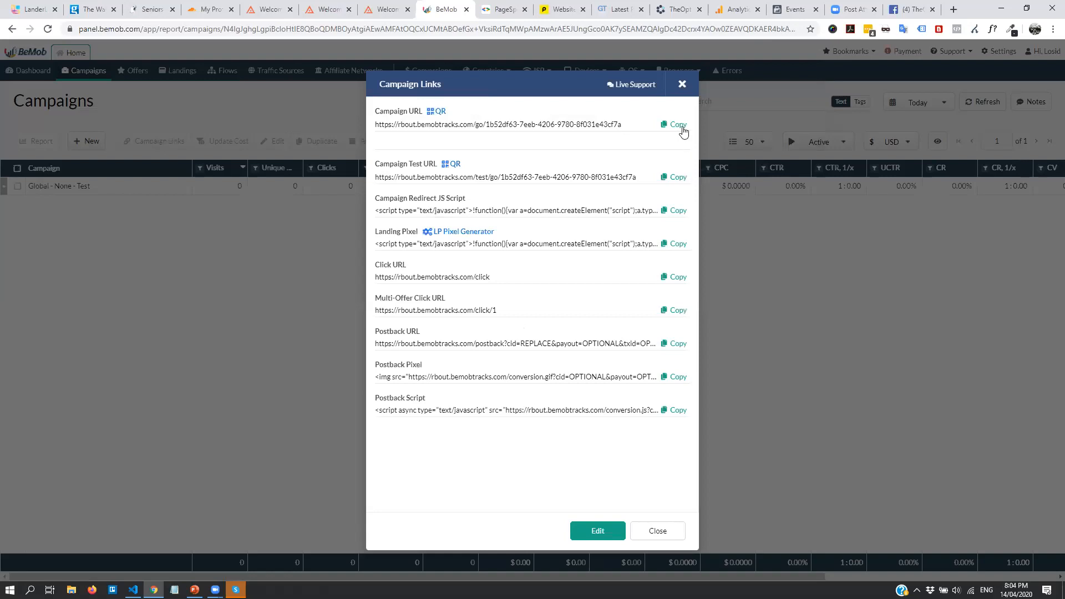
Load the Test campaign URL in a new browser tab
click(679, 125)
click(953, 10)
key(Return)
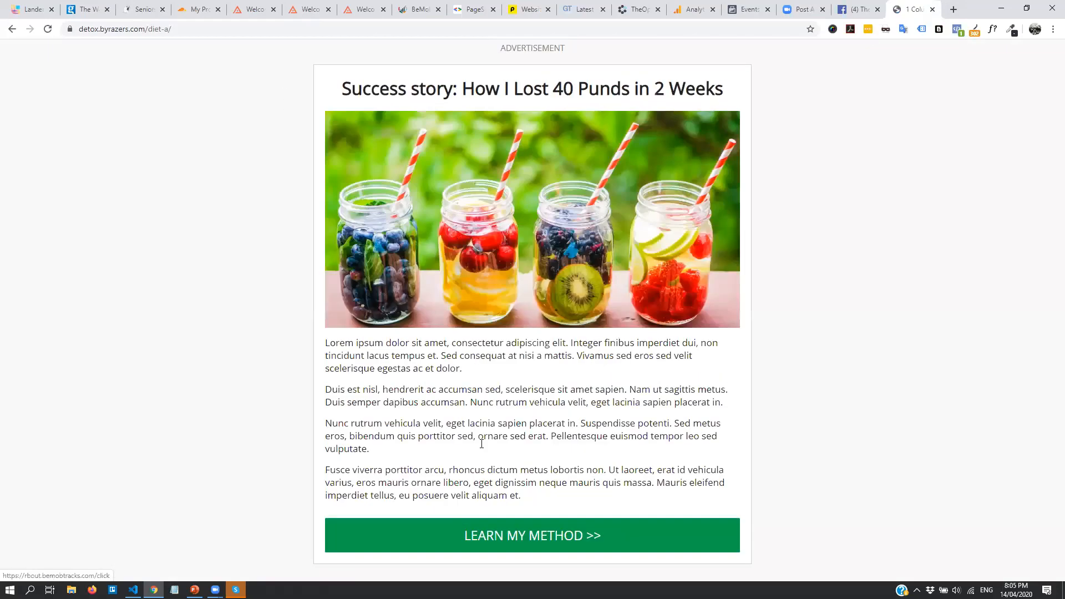
Follow LEARN MY METHOD to the LanderLab offer page, go back, and return to LanderLab
click(546, 542)
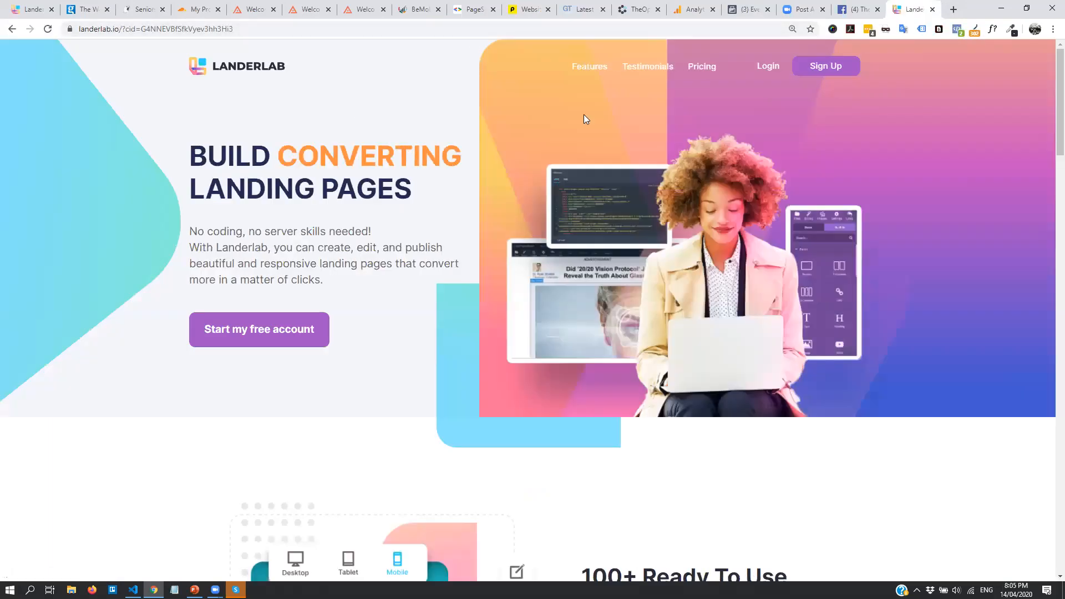
click(11, 30)
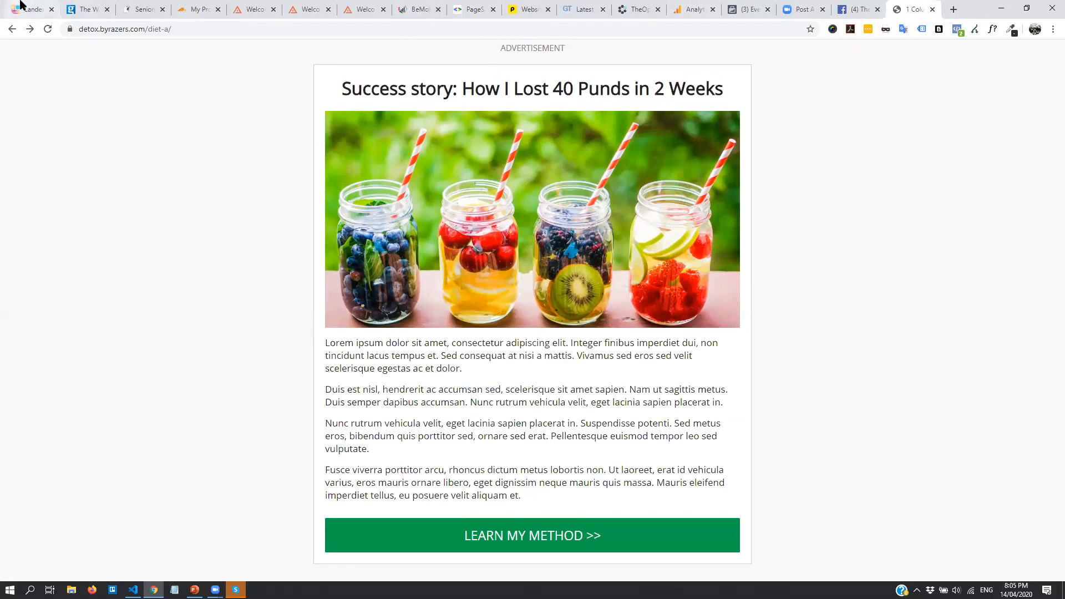
click(28, 9)
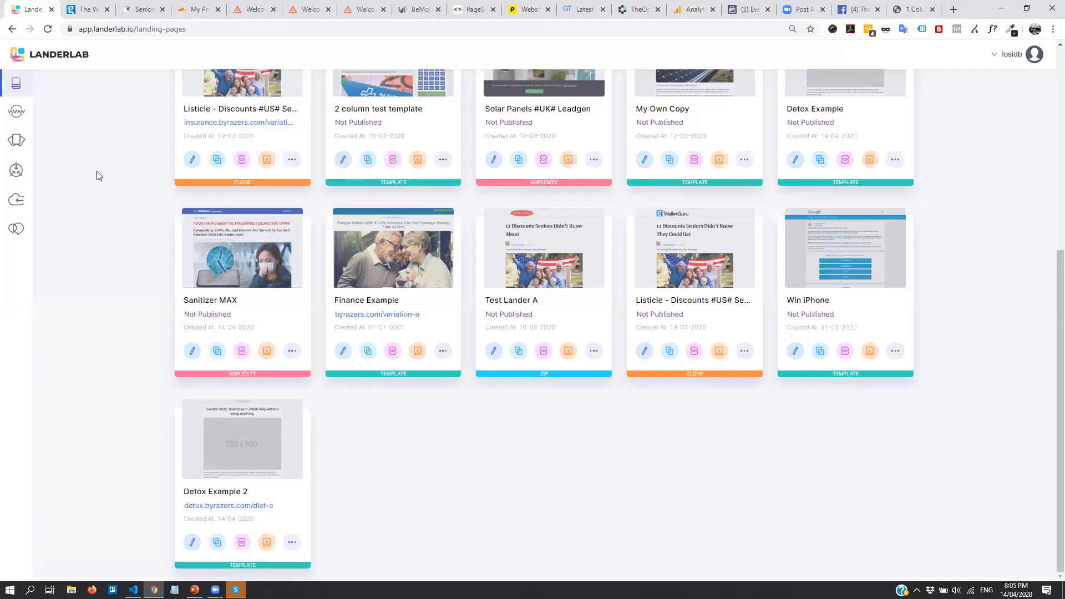
Try the Add Landing Page wizard's Upload from Zip option without a file, then return to step one
scroll(61, 139, up, 6)
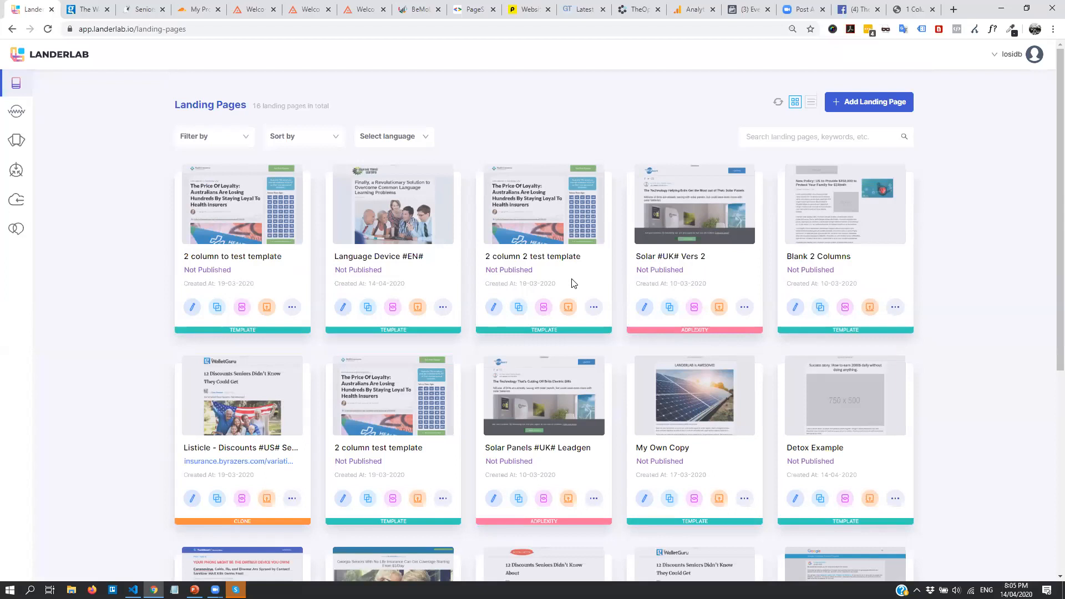
click(881, 109)
click(281, 177)
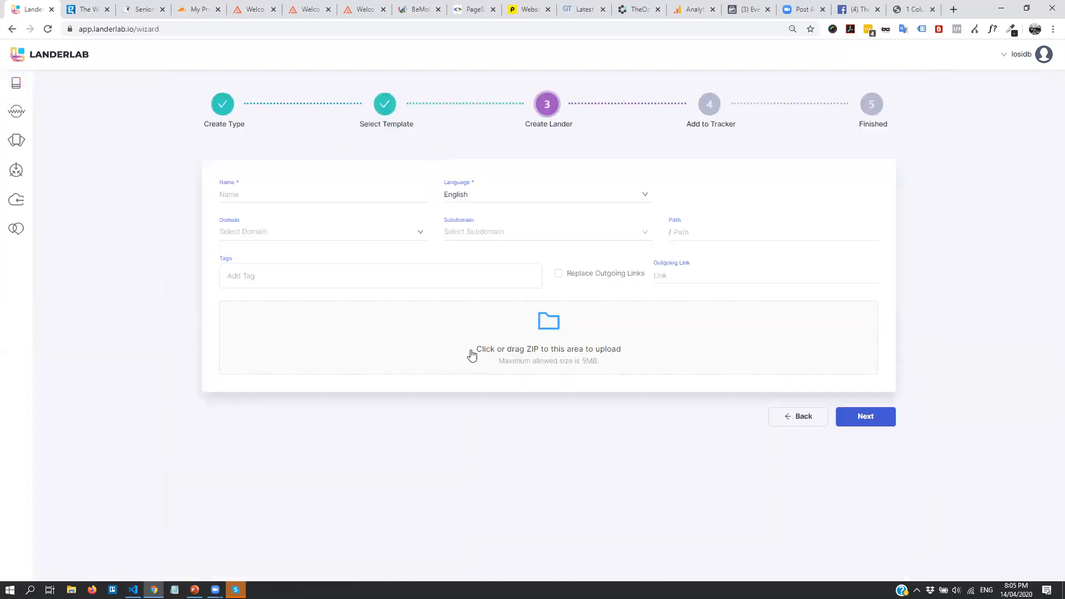
click(572, 356)
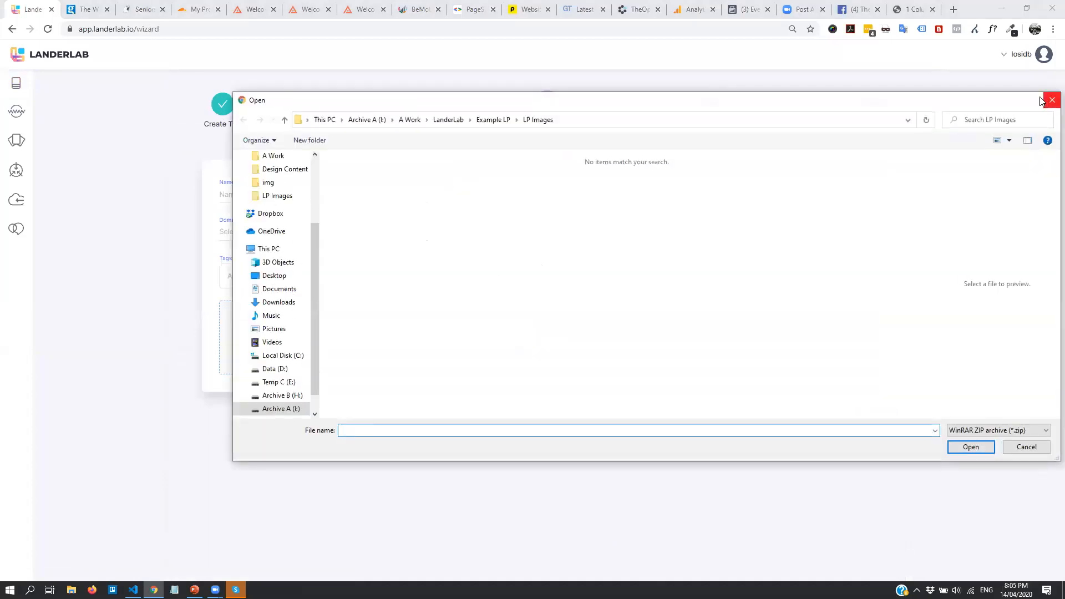
click(1050, 101)
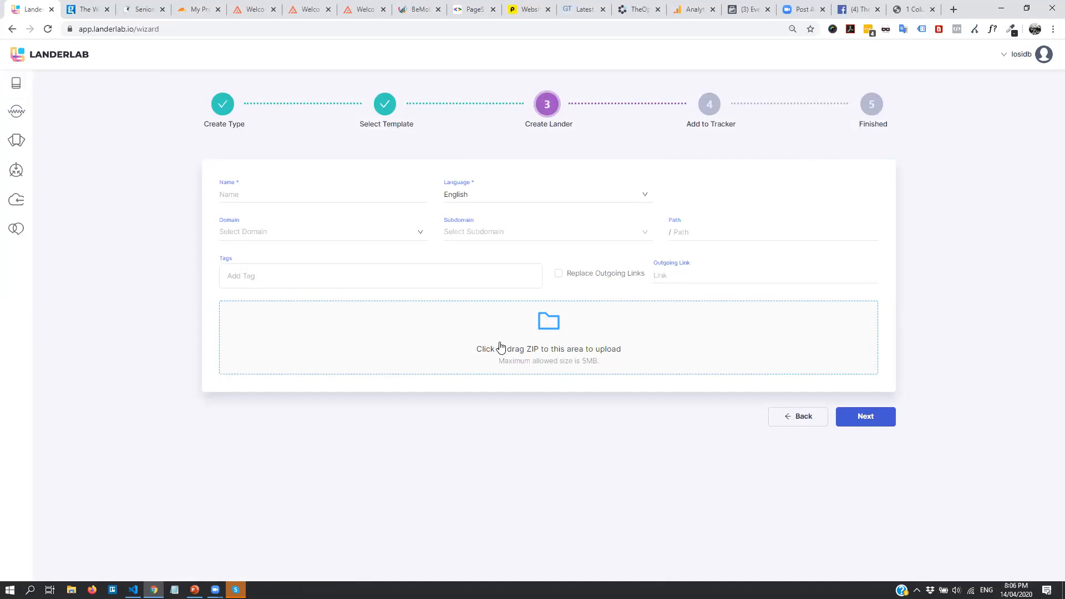
click(254, 194)
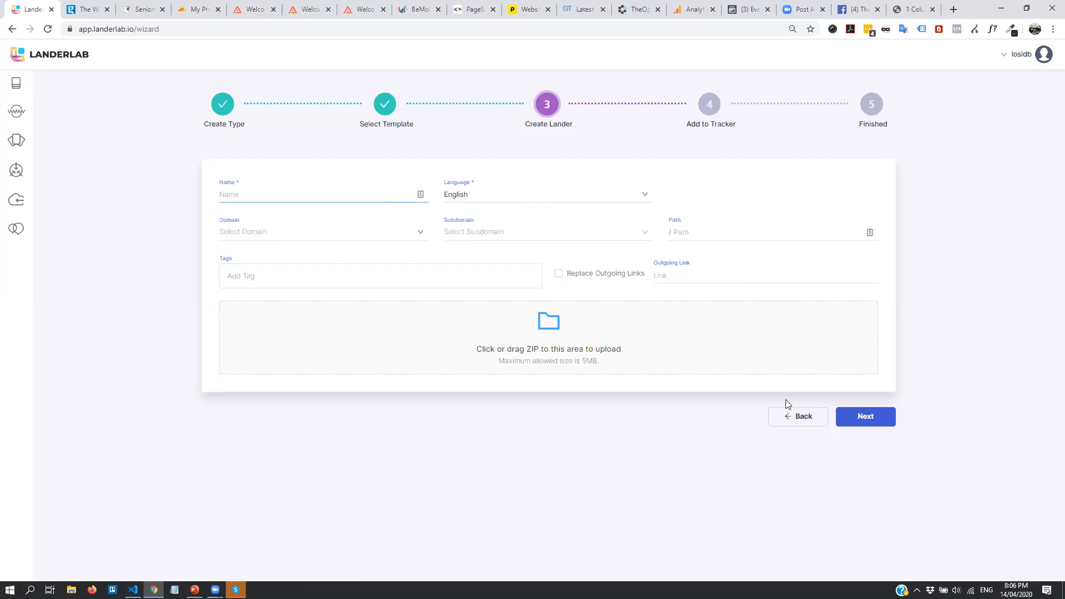
click(885, 424)
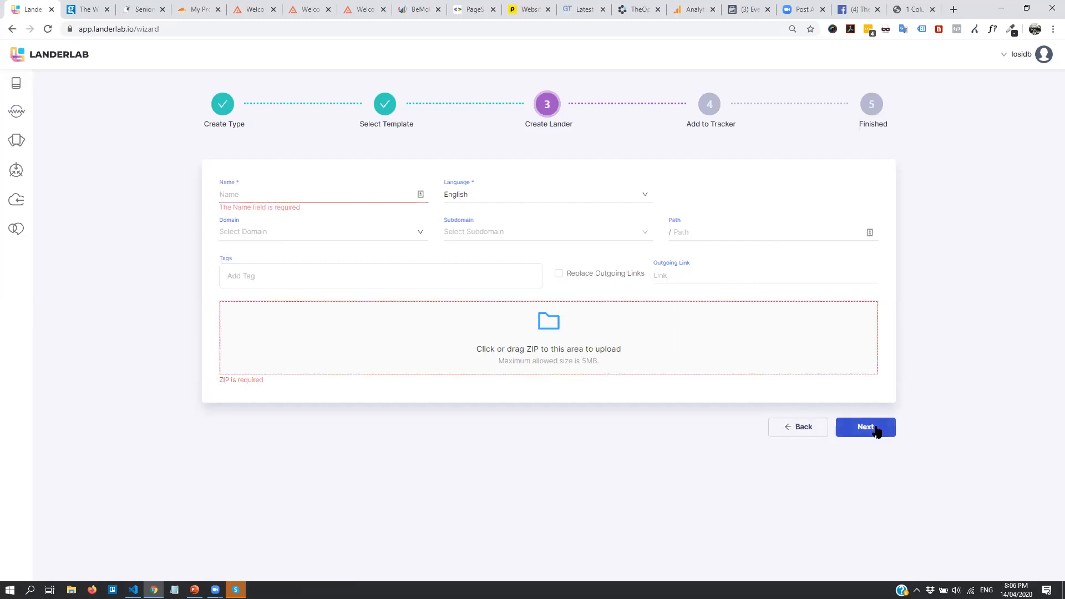
click(805, 423)
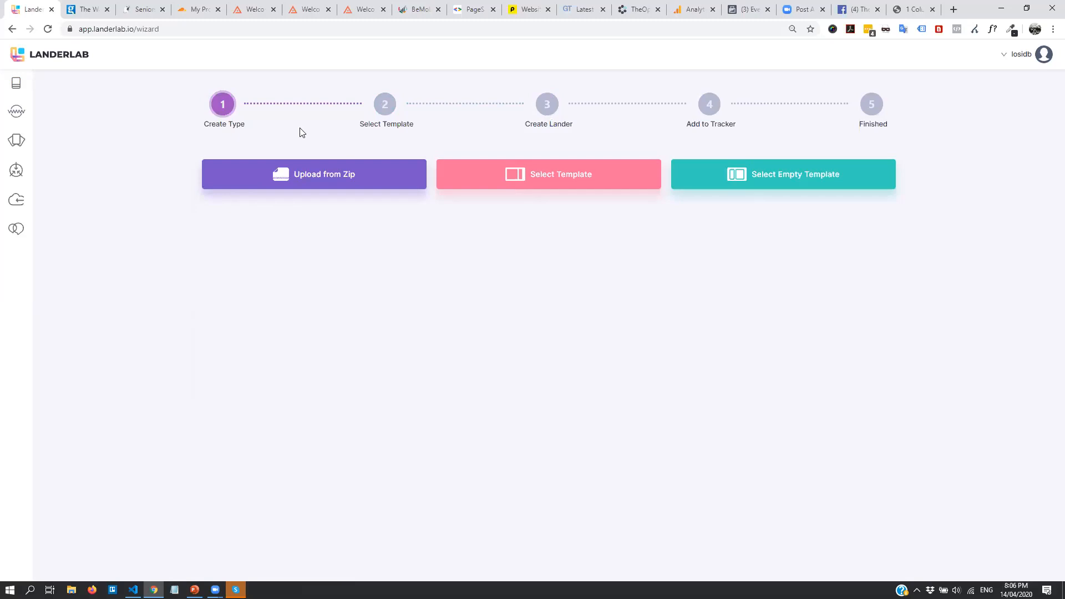
Scroll AdPlexity's keyword results and open the 'All Seniors Drivers Should Claim This Large Reward' ad
click(248, 8)
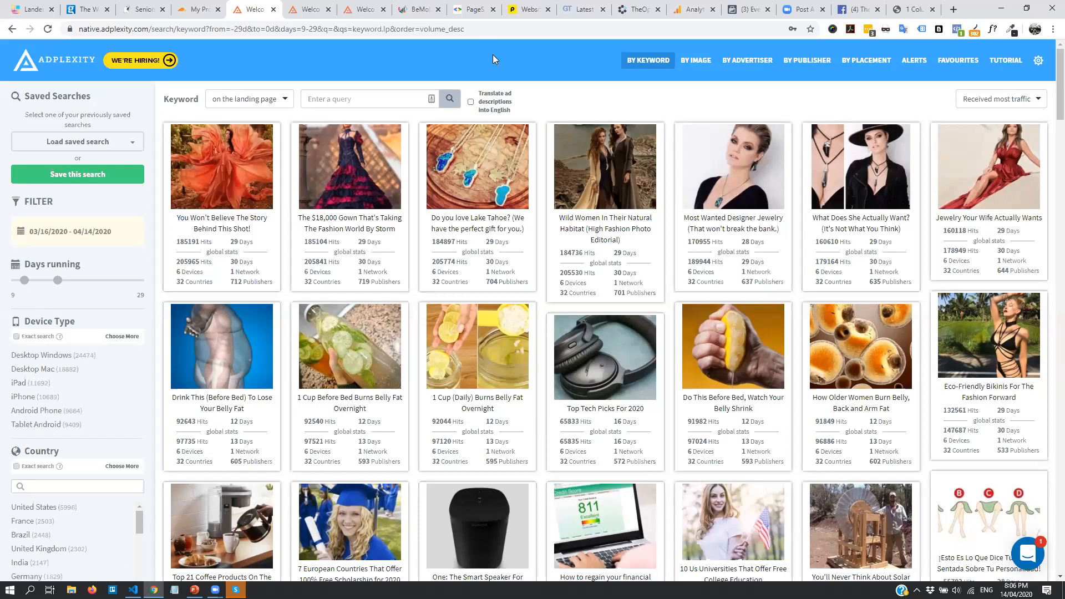
scroll(547, 267, down, 15)
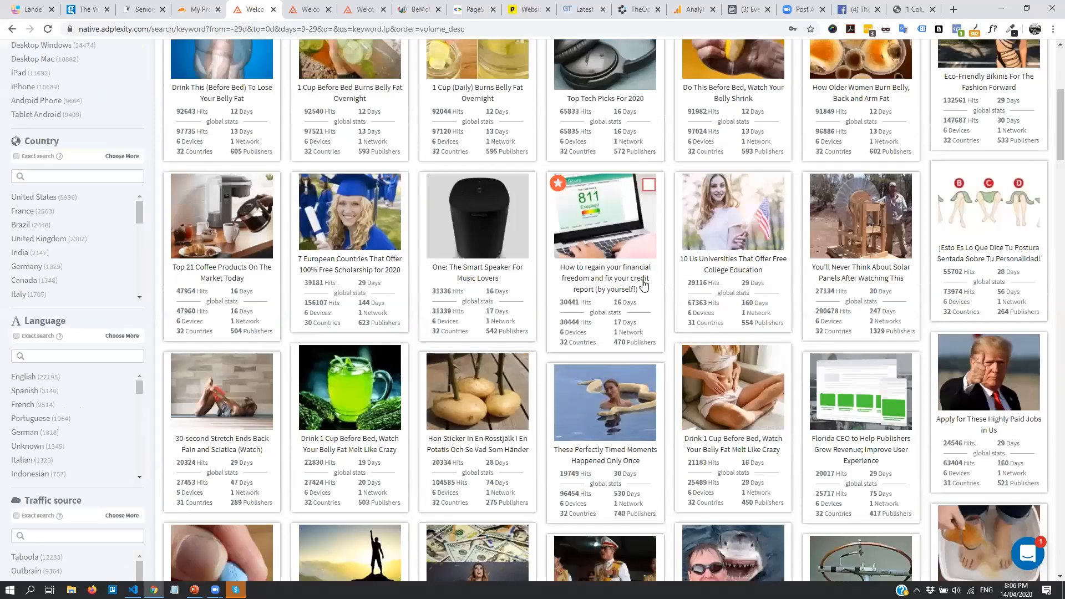
scroll(822, 344, down, 5)
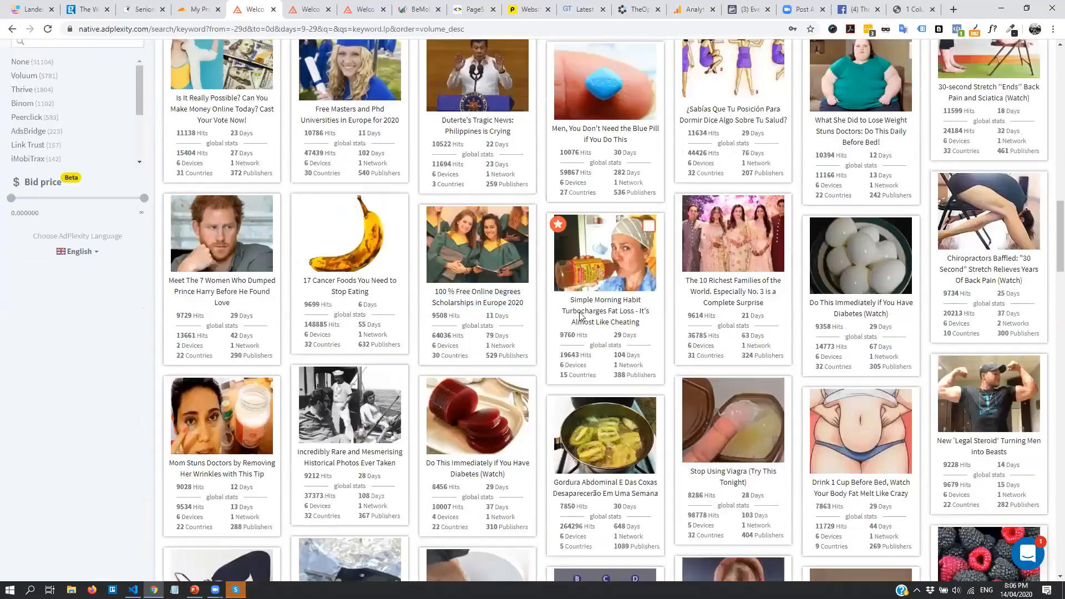
scroll(714, 300, down, 4)
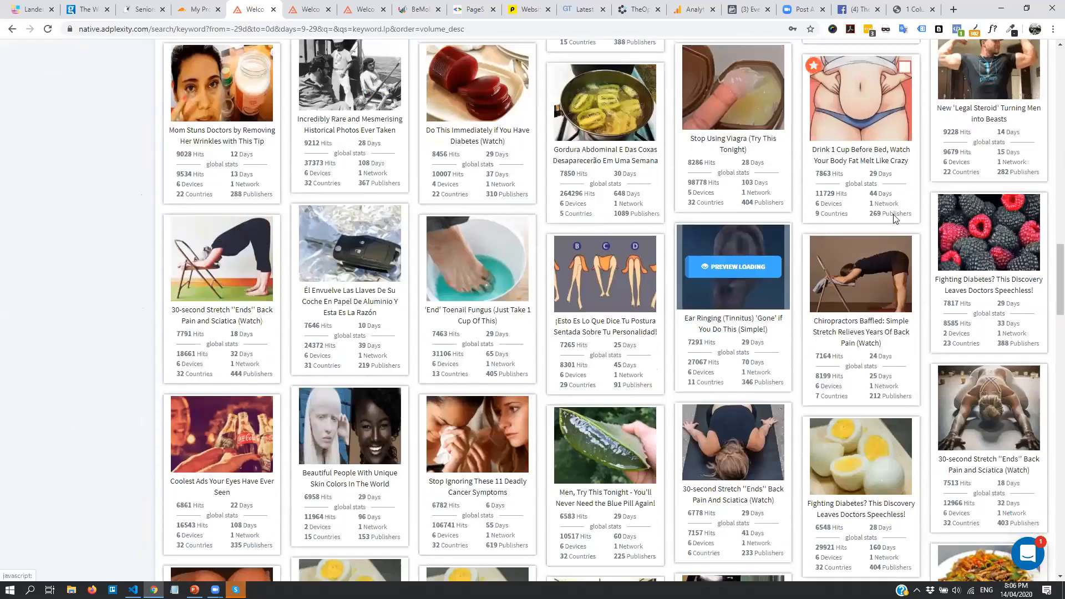
scroll(715, 278, down, 4)
scroll(404, 272, down, 7)
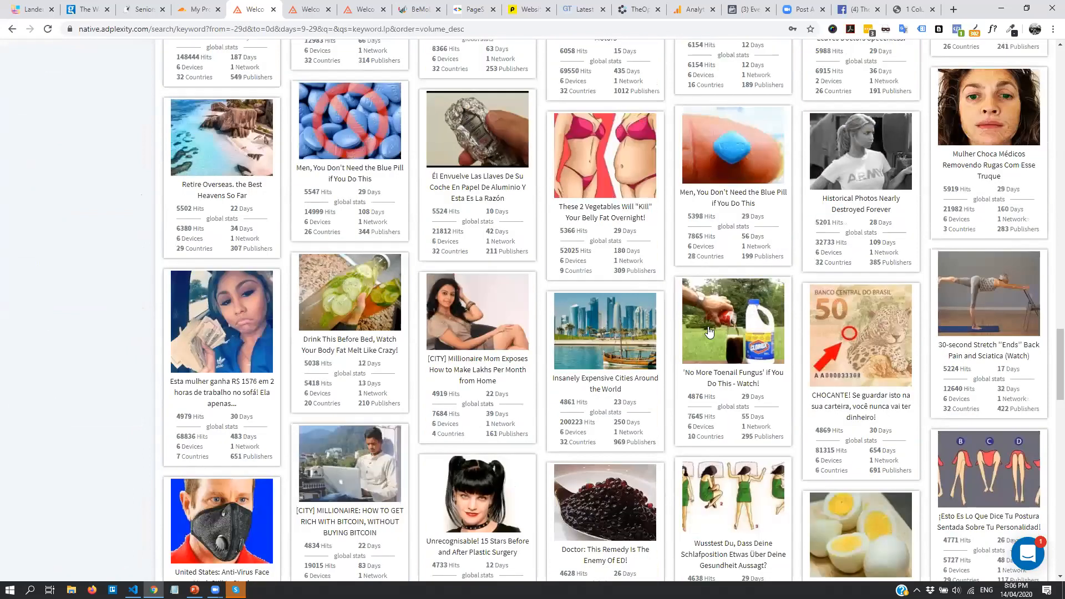
scroll(825, 350, down, 9)
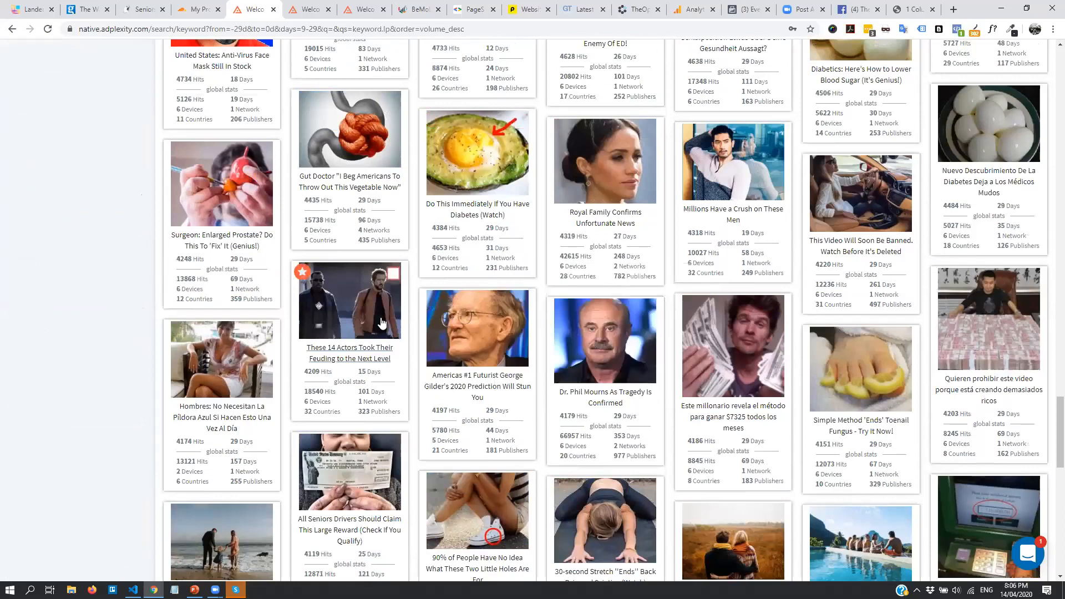
scroll(368, 261, down, 7)
click(367, 141)
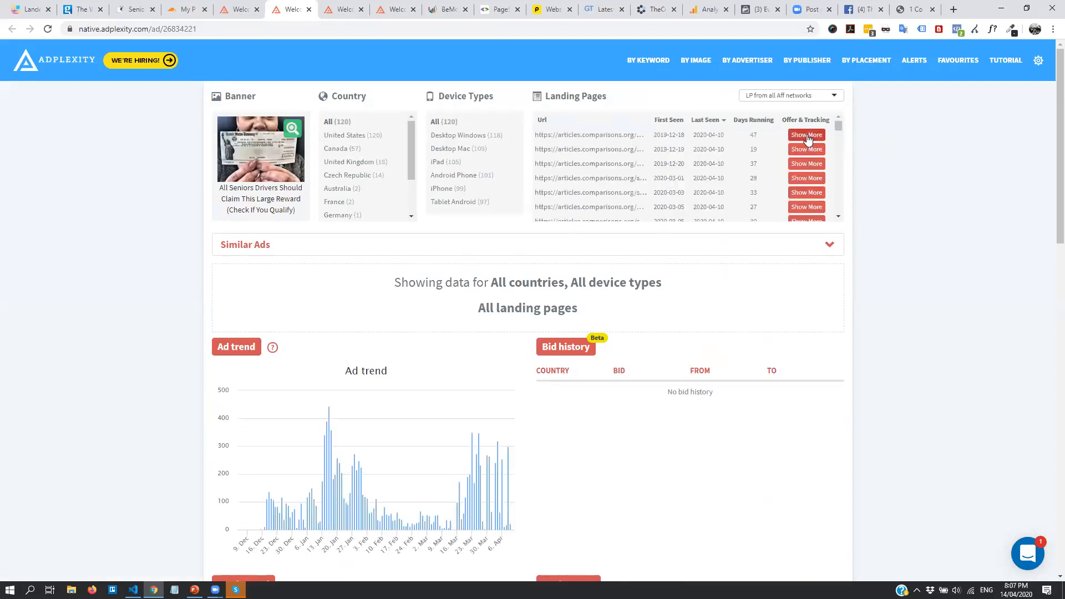
Import the ad's first car-insurance landing page into LanderLab and switch to the new wizard tab
click(807, 135)
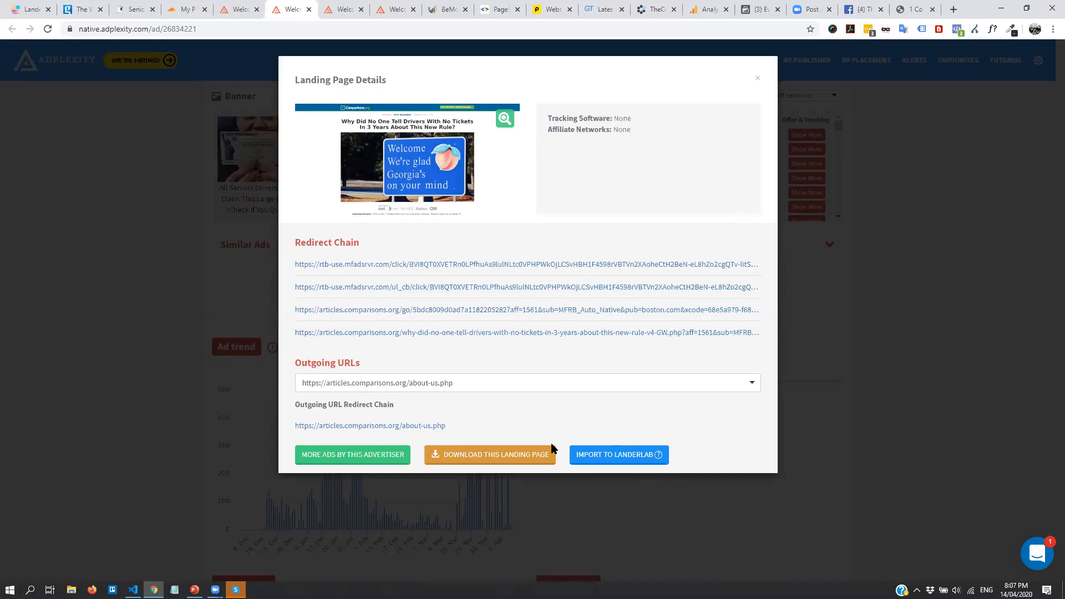
click(624, 455)
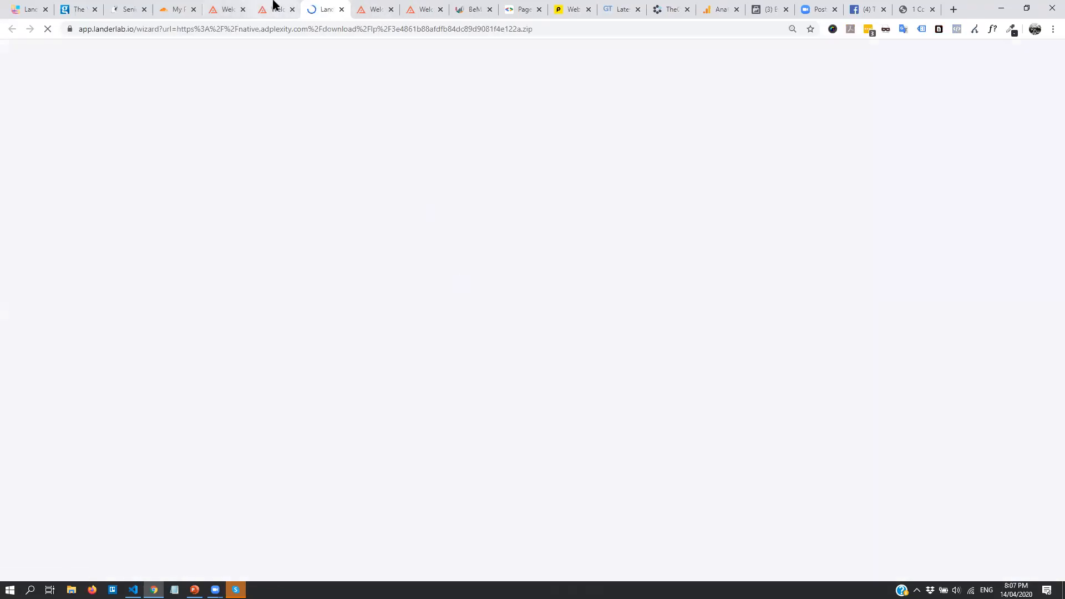
click(273, 7)
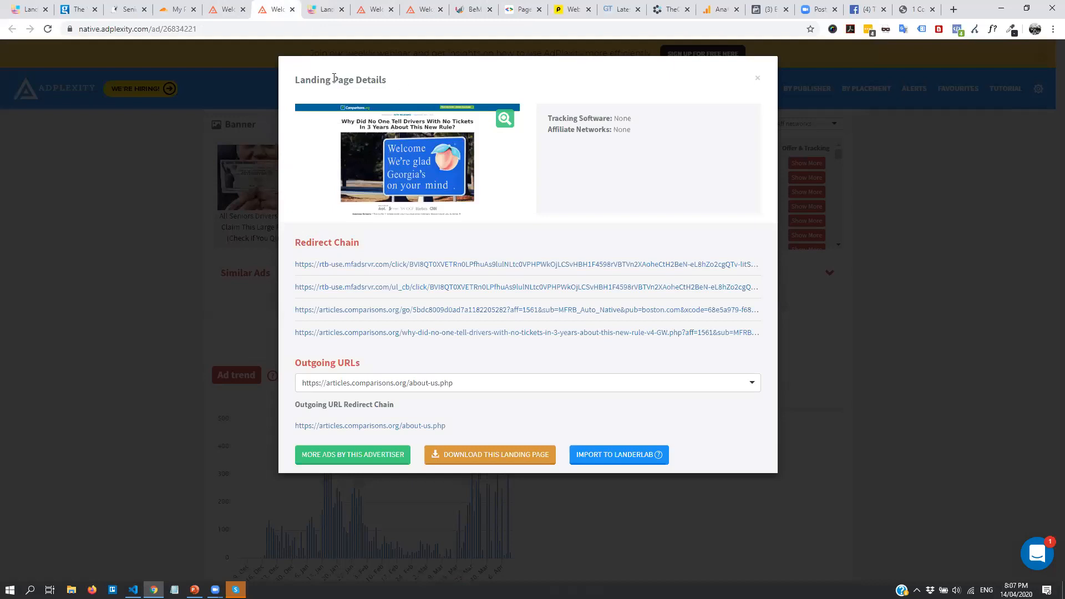
click(350, 6)
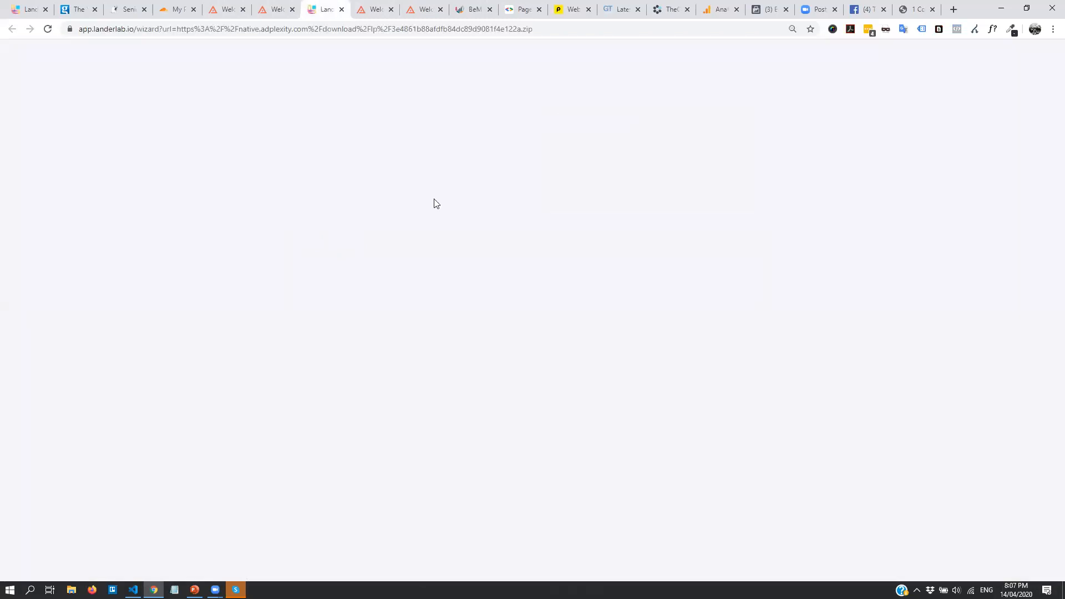
Create lander US Car Insurance at insurance.byrazers.com/car-insurance, skipping the tracker step
click(313, 201)
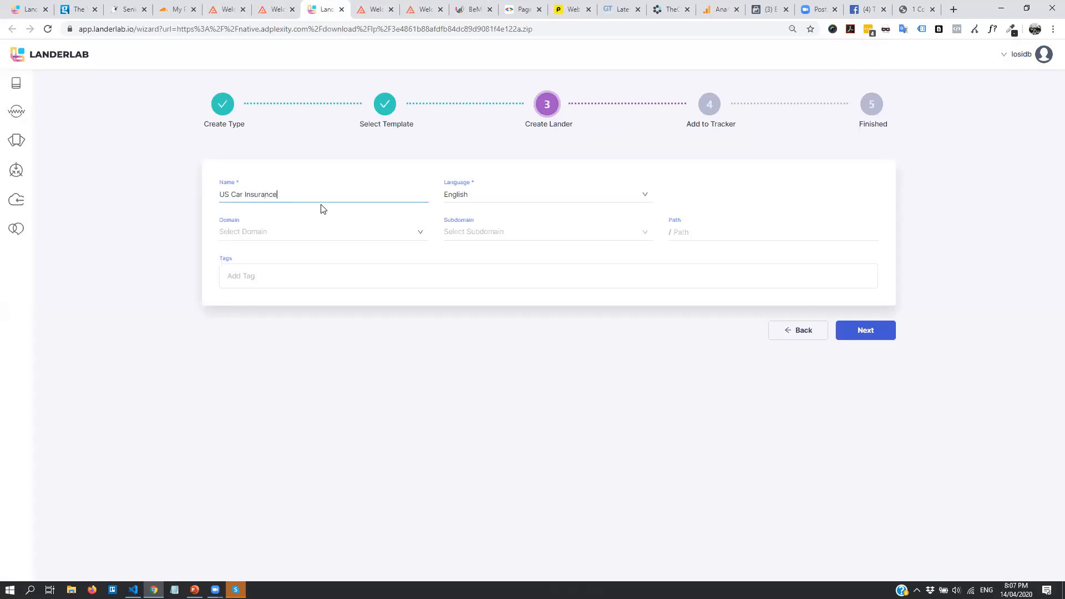
click(317, 232)
click(309, 256)
click(508, 244)
click(509, 275)
click(771, 237)
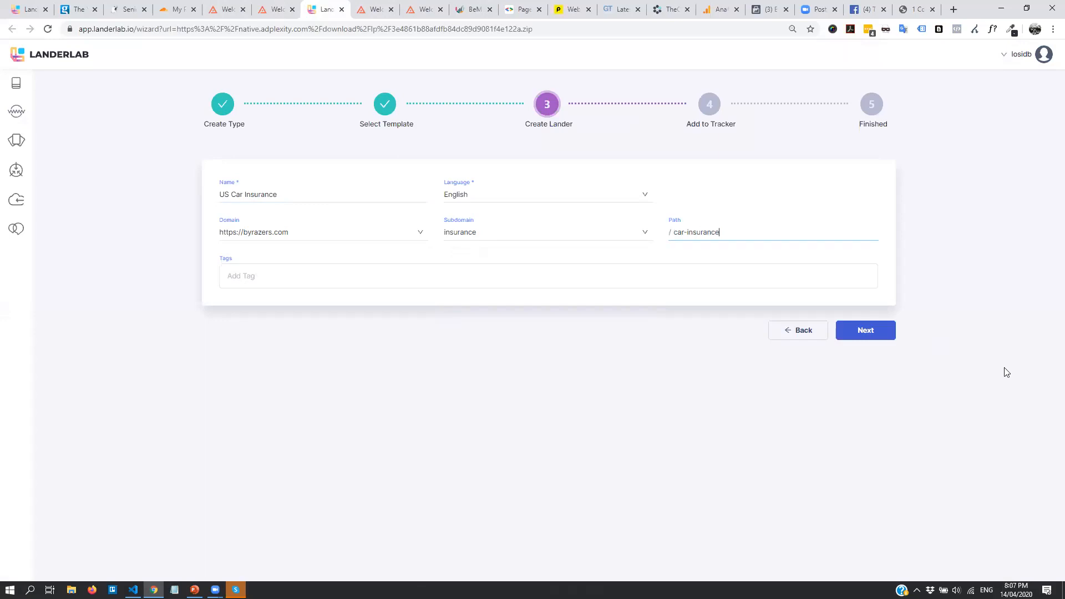
click(877, 338)
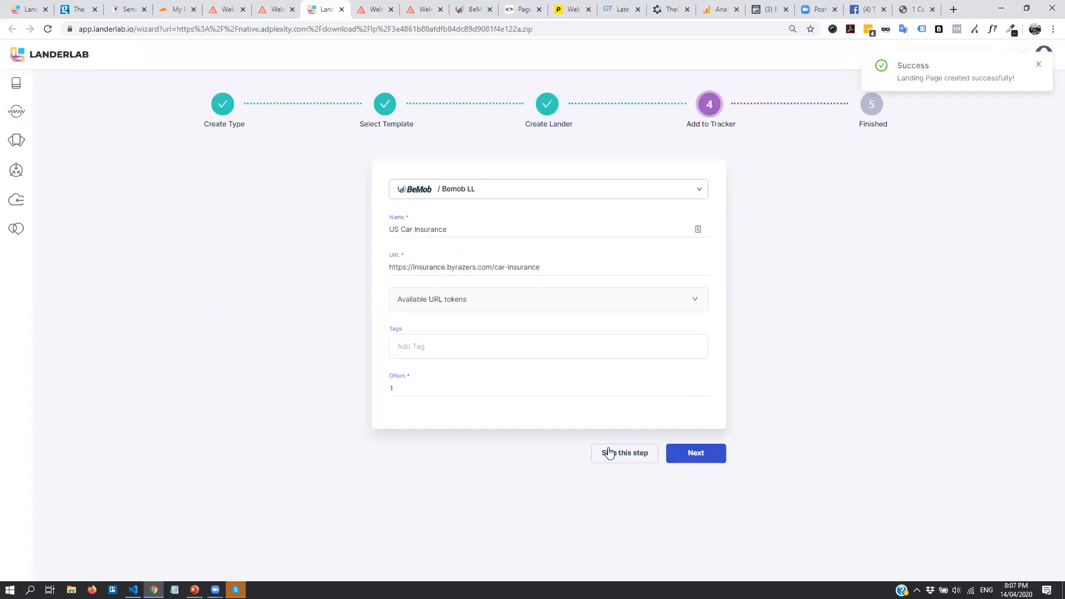
click(603, 458)
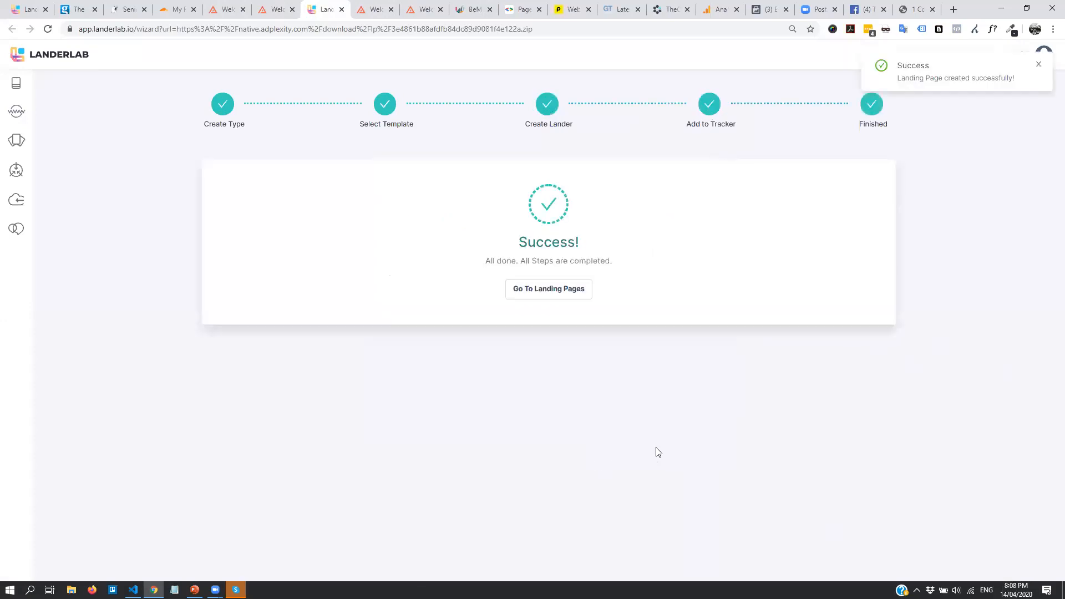
Choose to replace the lander's outgoing links with a specific URL
click(551, 289)
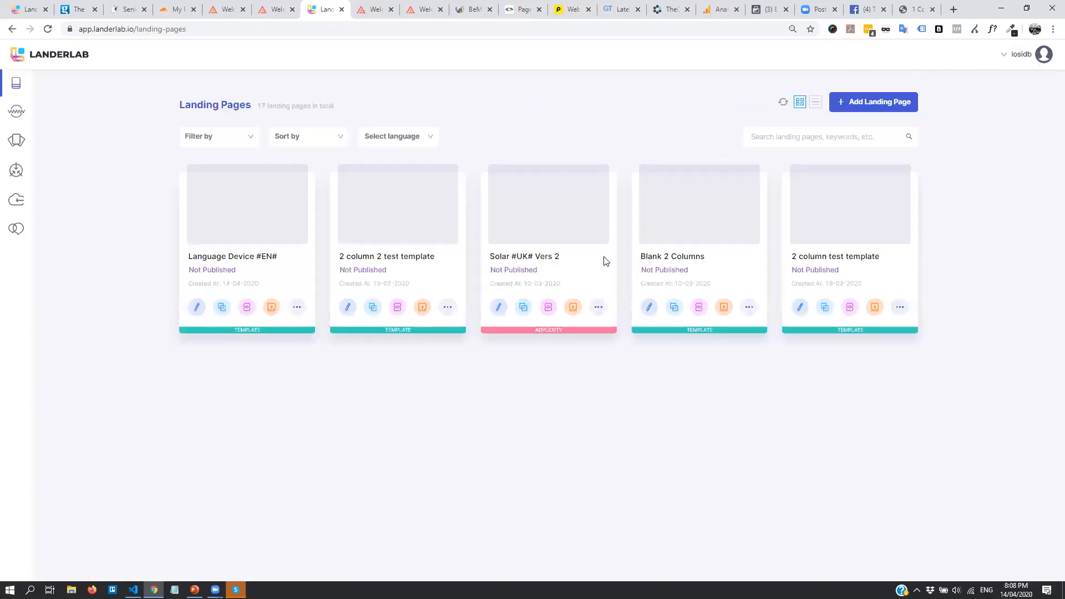
scroll(776, 288, down, 6)
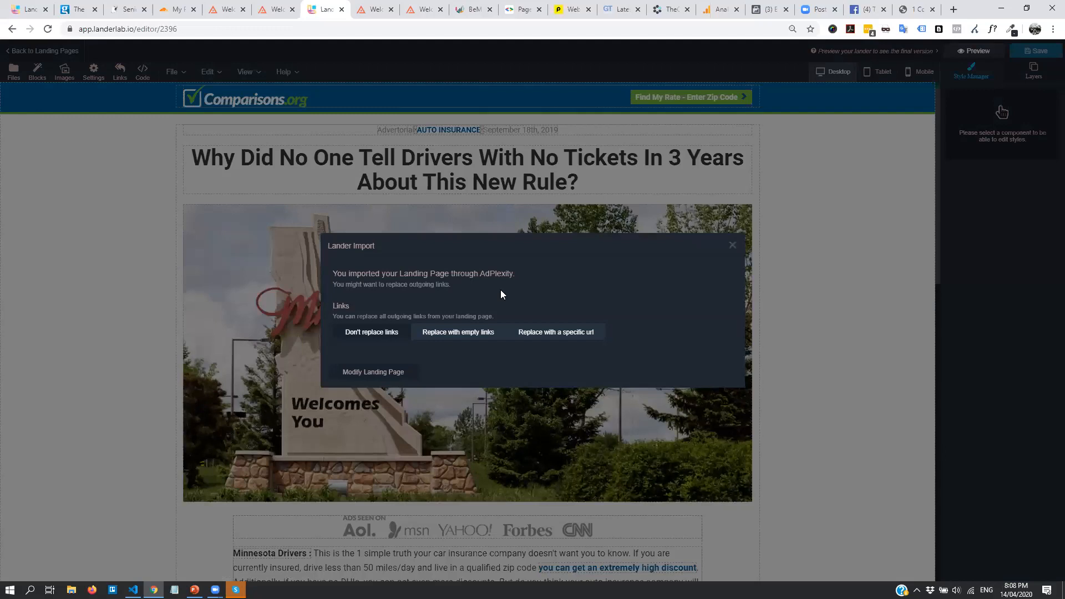
click(555, 332)
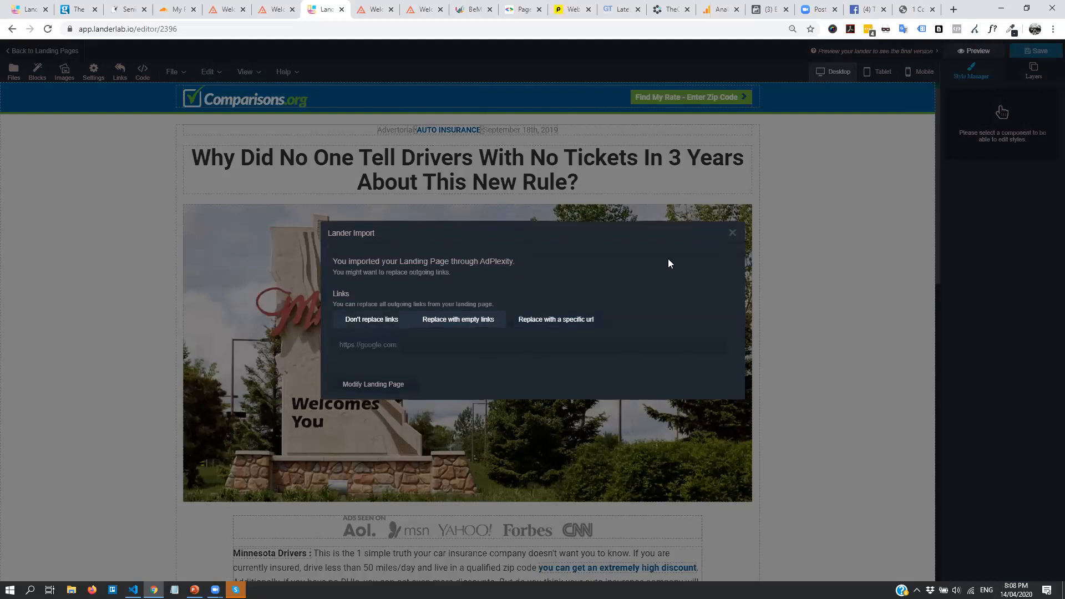
click(425, 347)
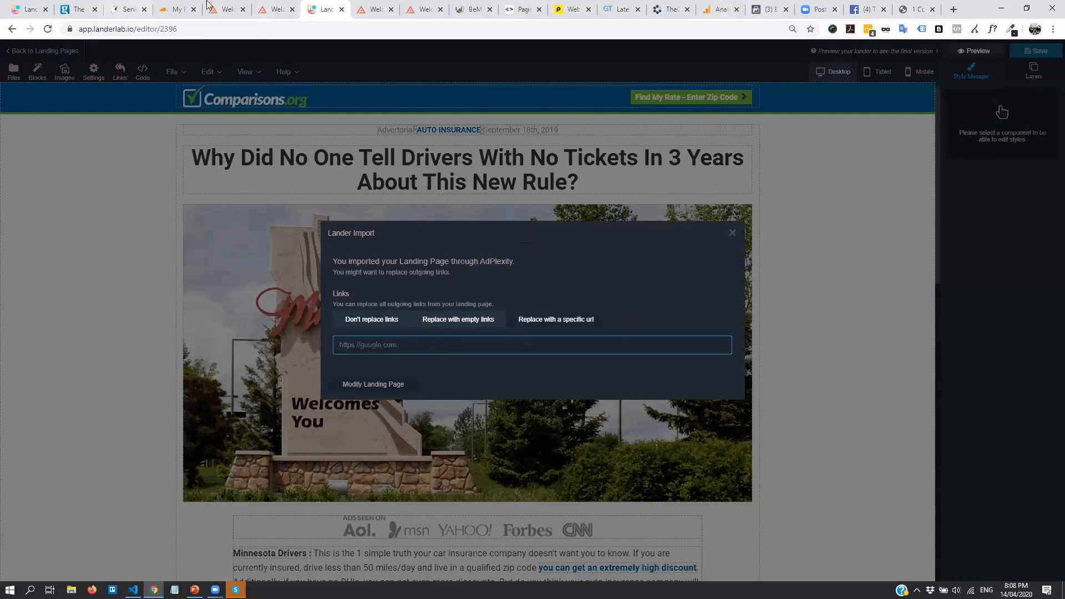
Copy the BeMob click link from the live variation-a lander's Tap your age link
click(490, 5)
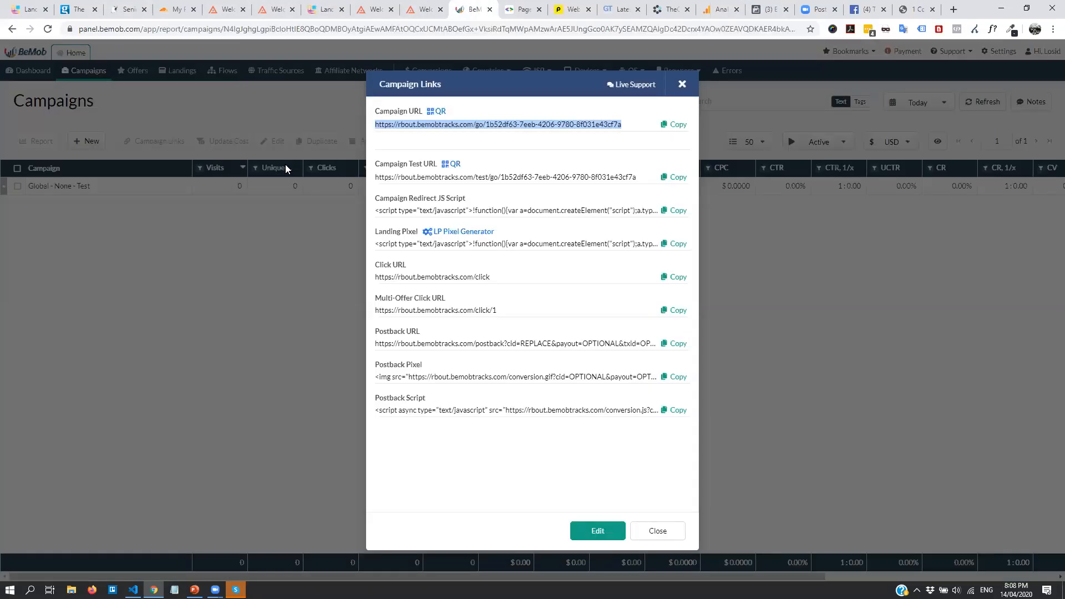
click(682, 84)
click(132, 9)
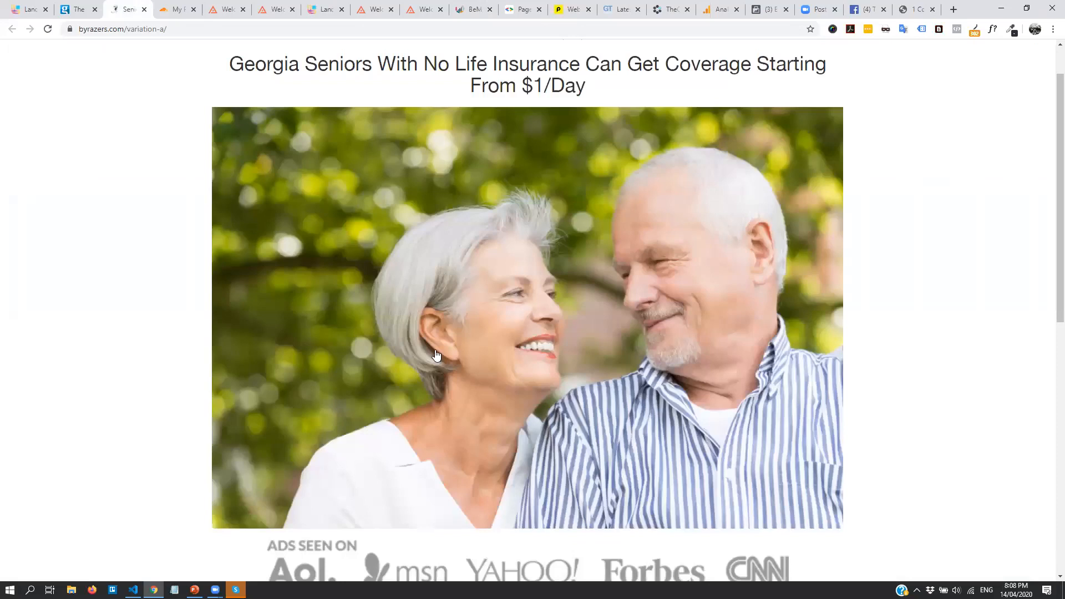
scroll(480, 362, down, 3)
scroll(481, 361, down, 5)
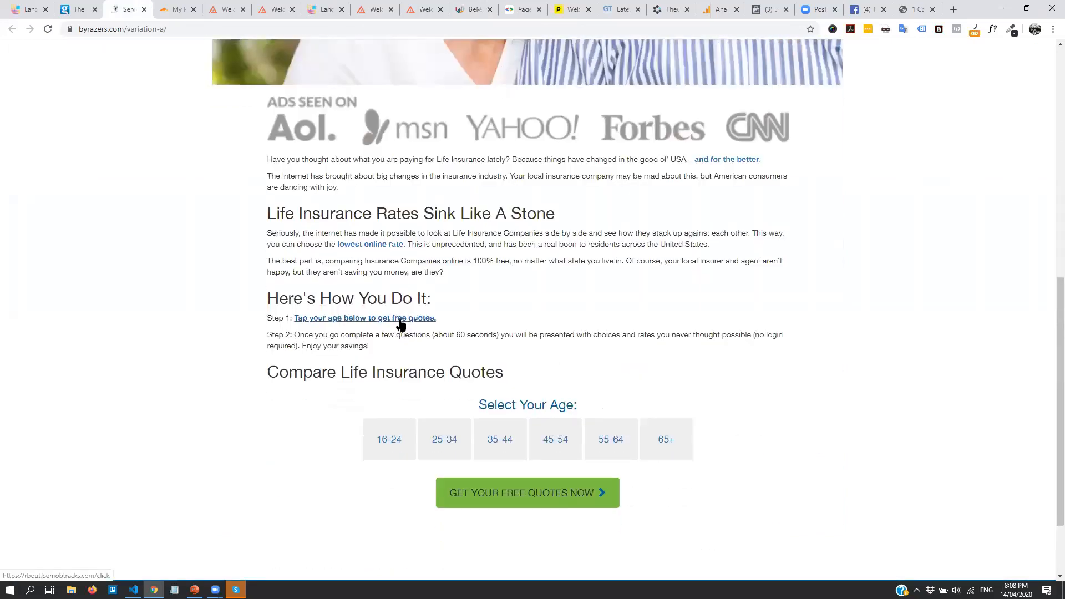
right_click(399, 322)
click(442, 406)
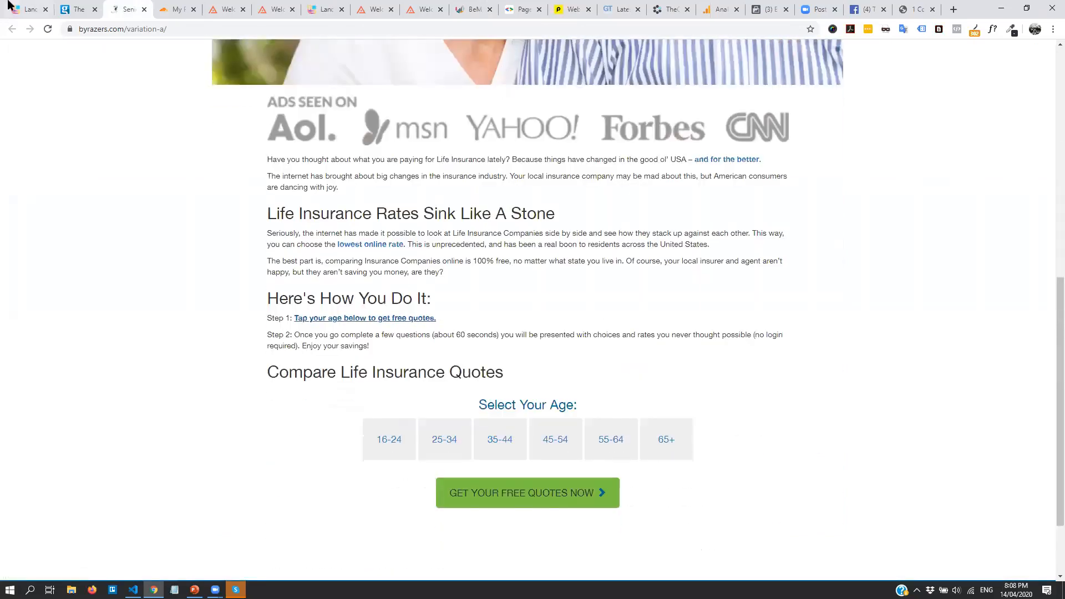
click(10, 4)
click(321, 9)
click(496, 345)
key(ctrl+v)
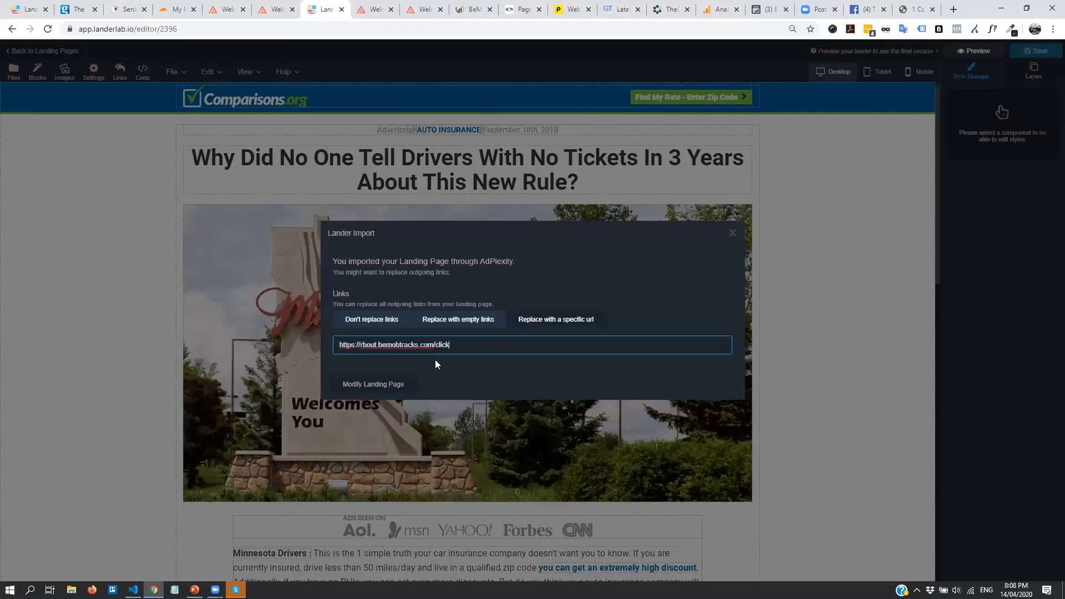
click(357, 387)
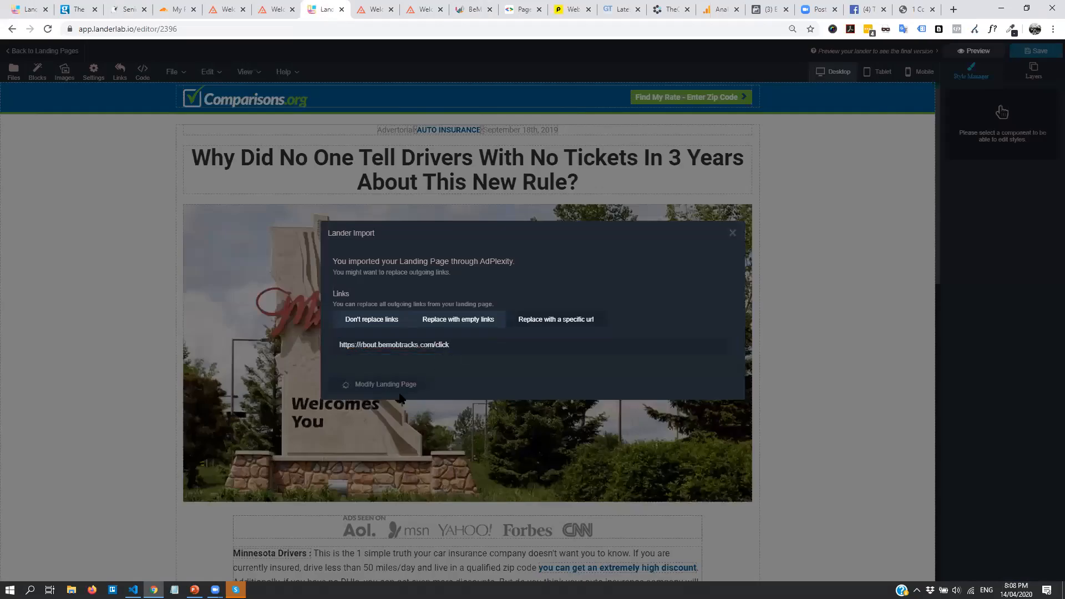
scroll(625, 328, down, 3)
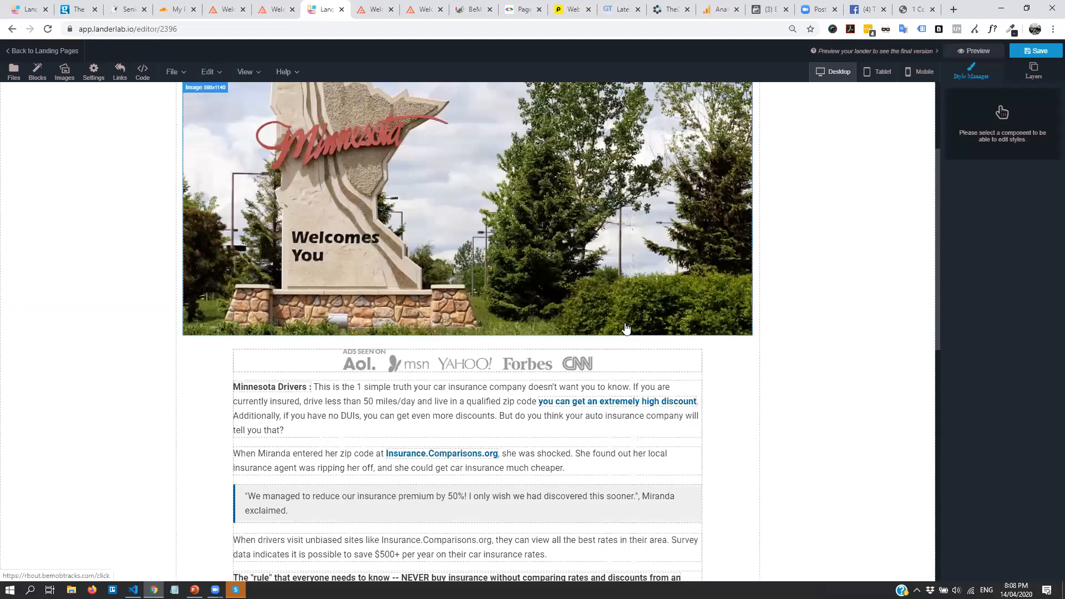
Check the Insurance.Comparisons.org link's Href in Component Settings, then close the settings
scroll(626, 328, down, 5)
click(478, 172)
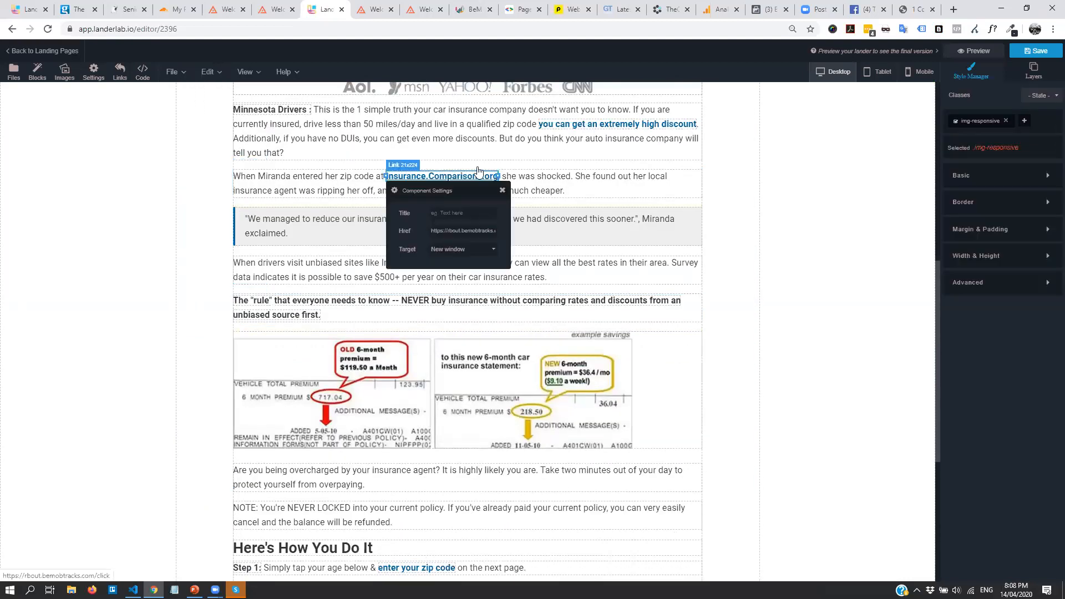
click(502, 190)
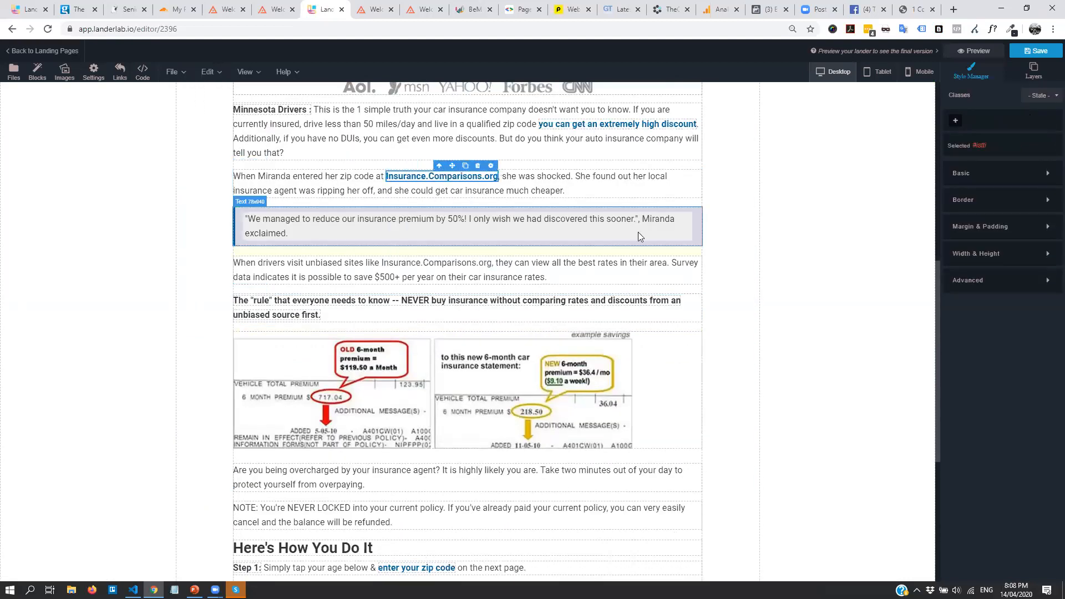
Save the US Car Insurance lander and go back to the Landing Pages list
scroll(638, 237, down, 5)
scroll(828, 277, up, 1)
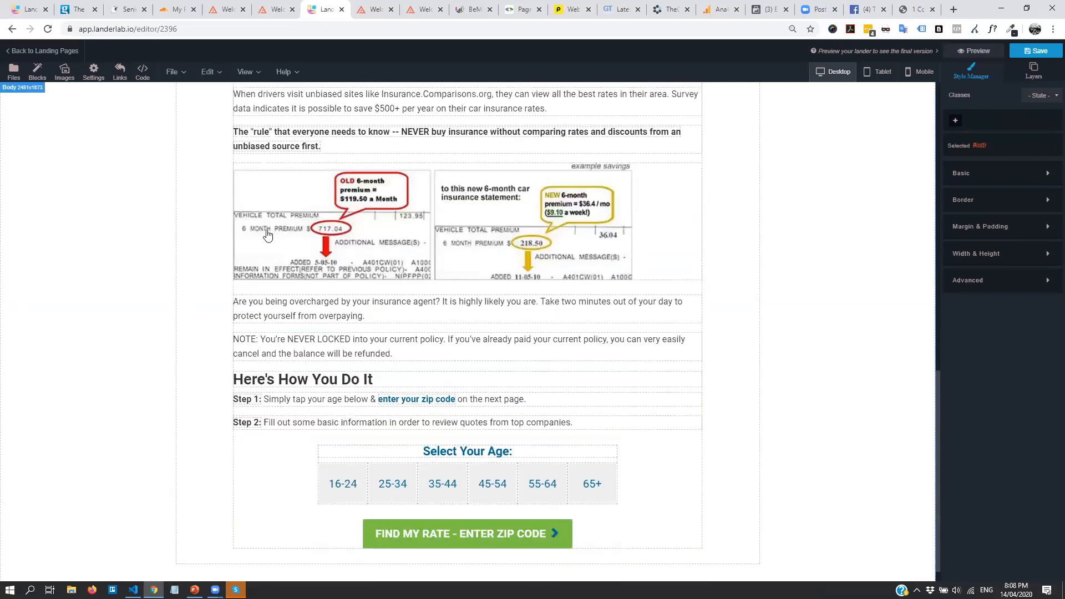
scroll(267, 234, up, 15)
scroll(596, 312, up, 2)
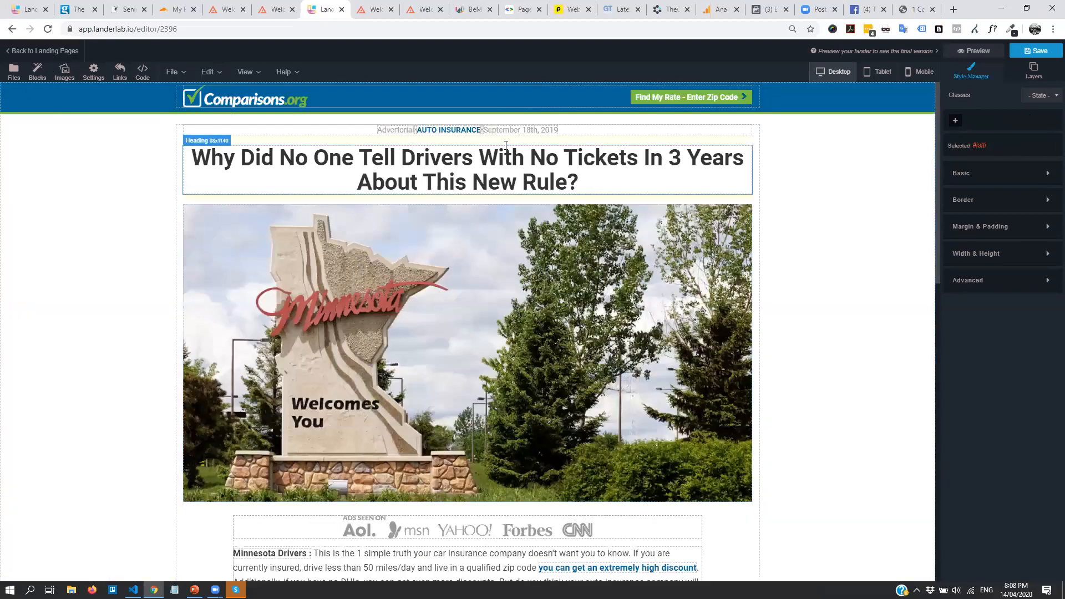
click(1035, 51)
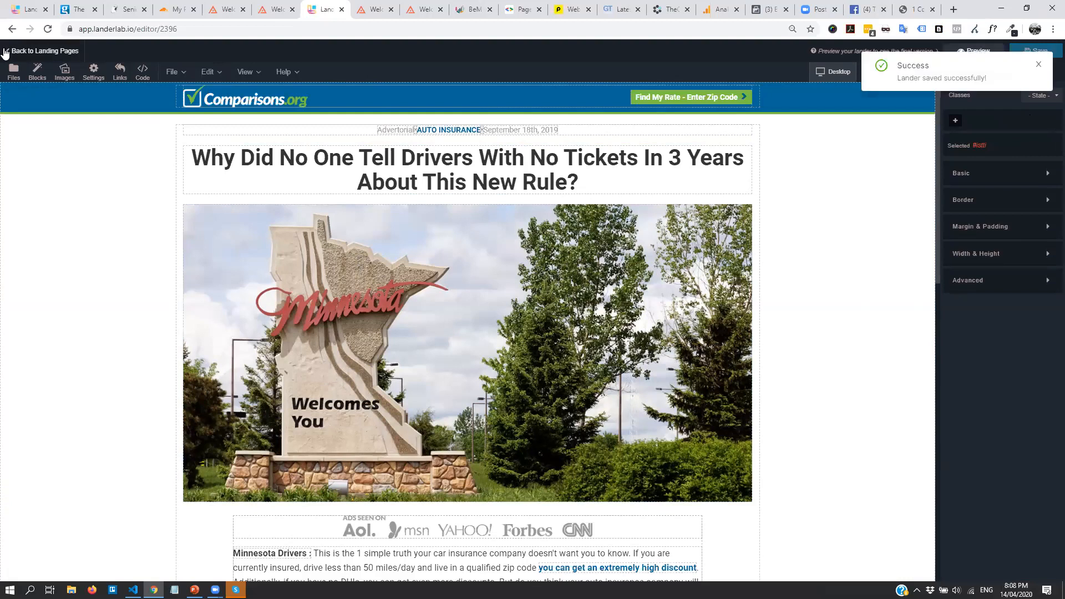
click(33, 51)
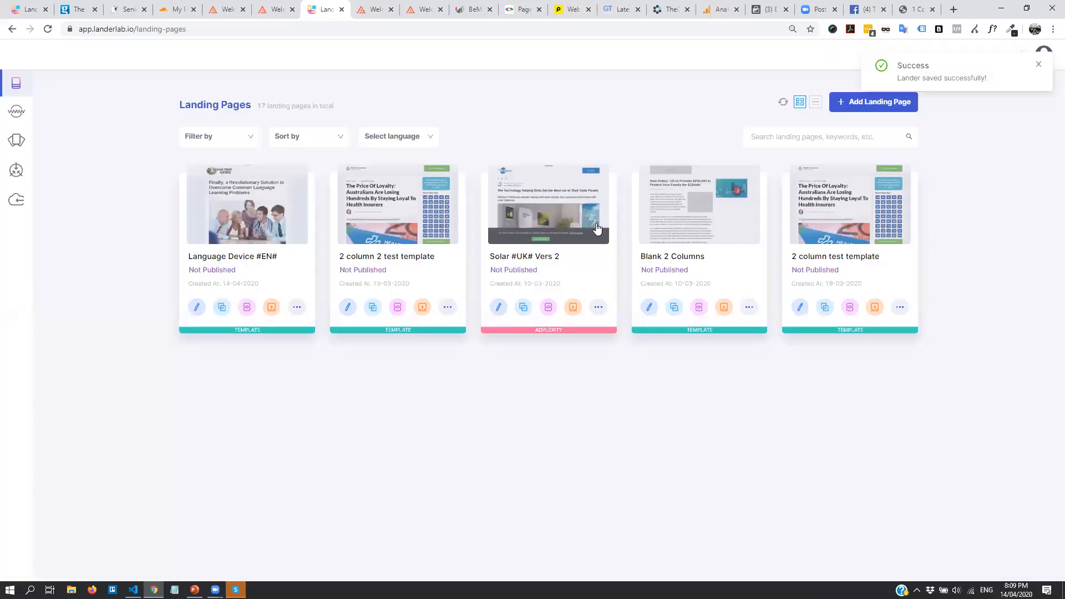
Publish the US Car Insurance lander on insurance.byrazers.com/car-insurance
scroll(500, 388, down, 4)
scroll(439, 490, down, 2)
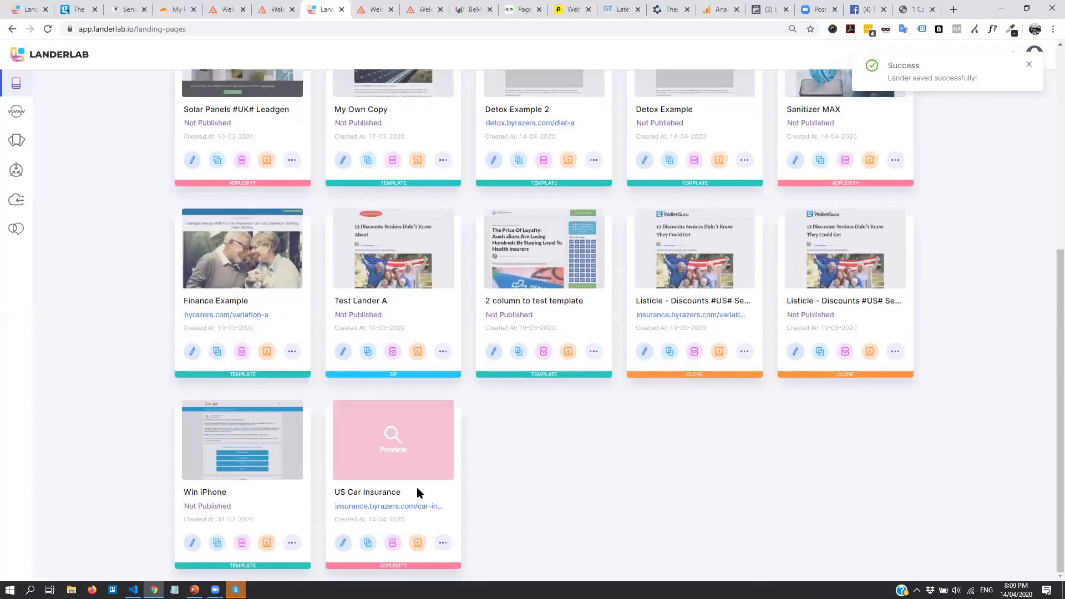
click(419, 544)
click(627, 386)
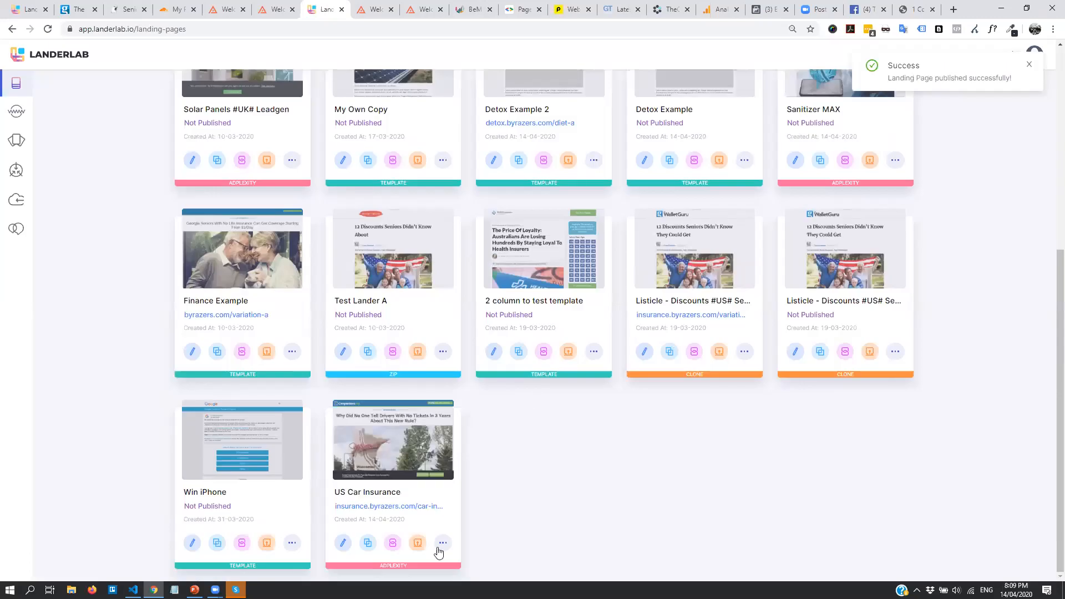
Add the US Car Insurance lander to the BeMob tracker
click(443, 544)
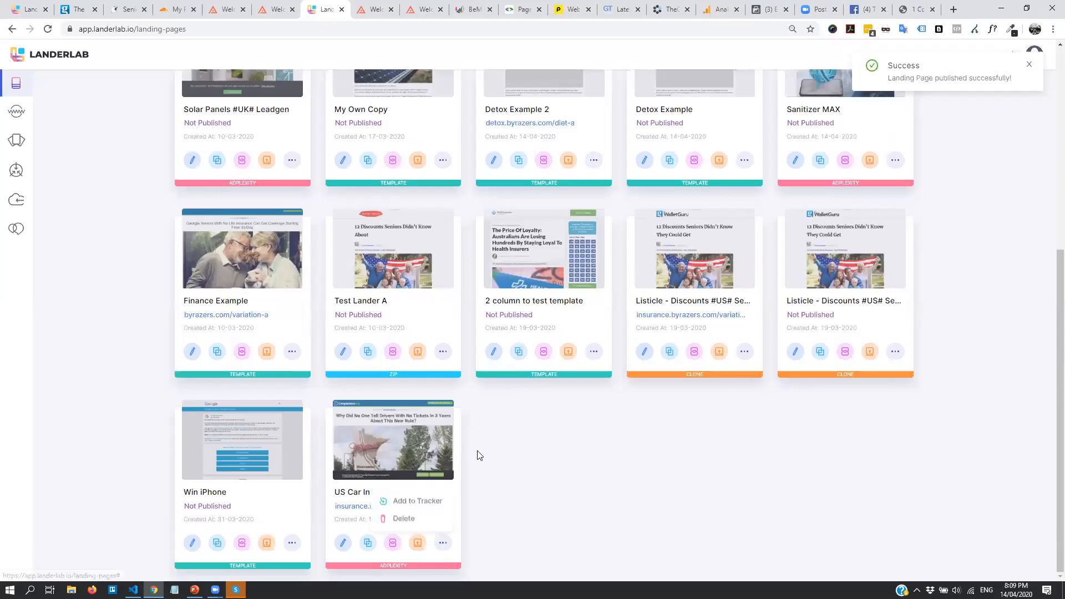
click(417, 501)
click(647, 452)
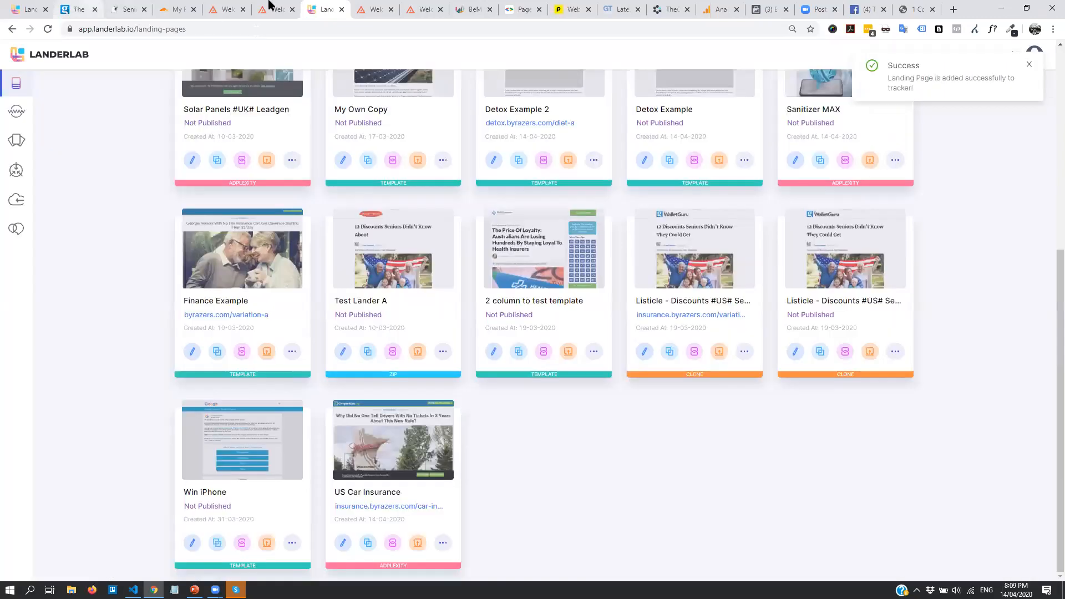
click(470, 9)
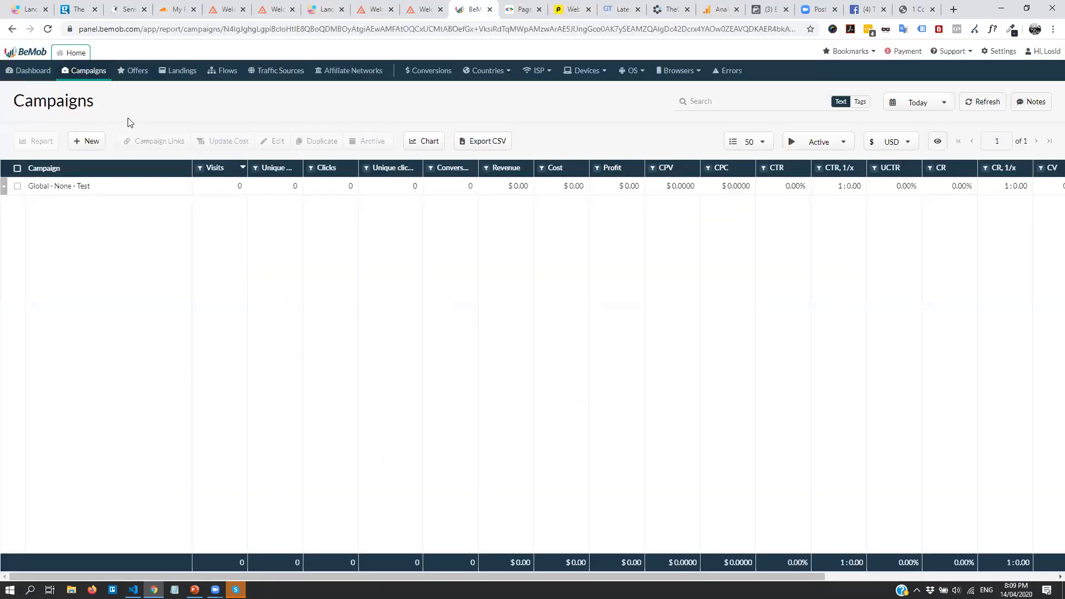
Open Landings and inspect the Global - US Car Insurance landing URL without changing it
click(183, 71)
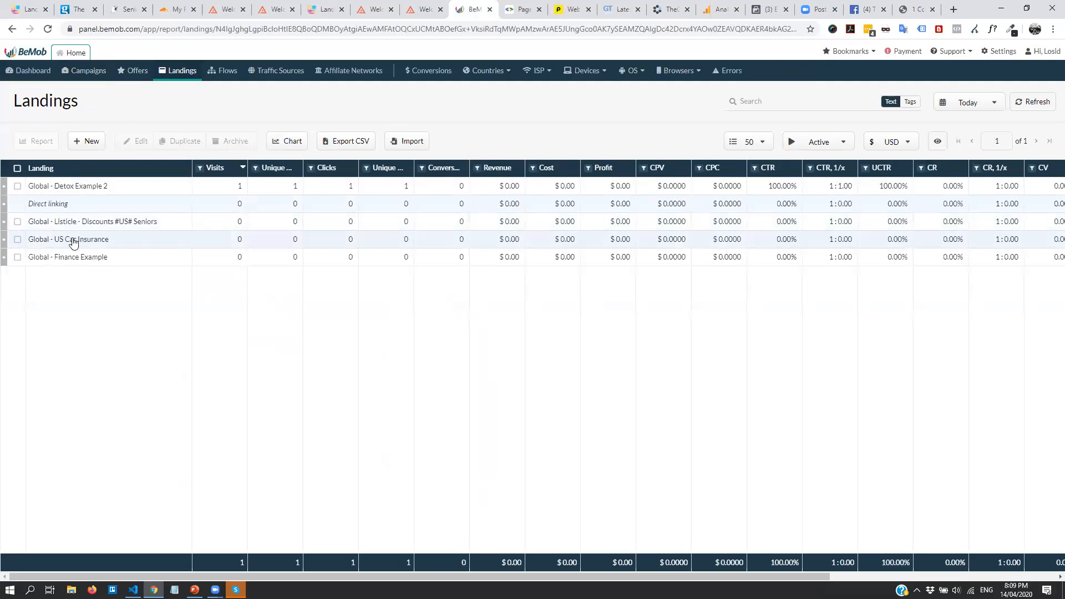
click(72, 238)
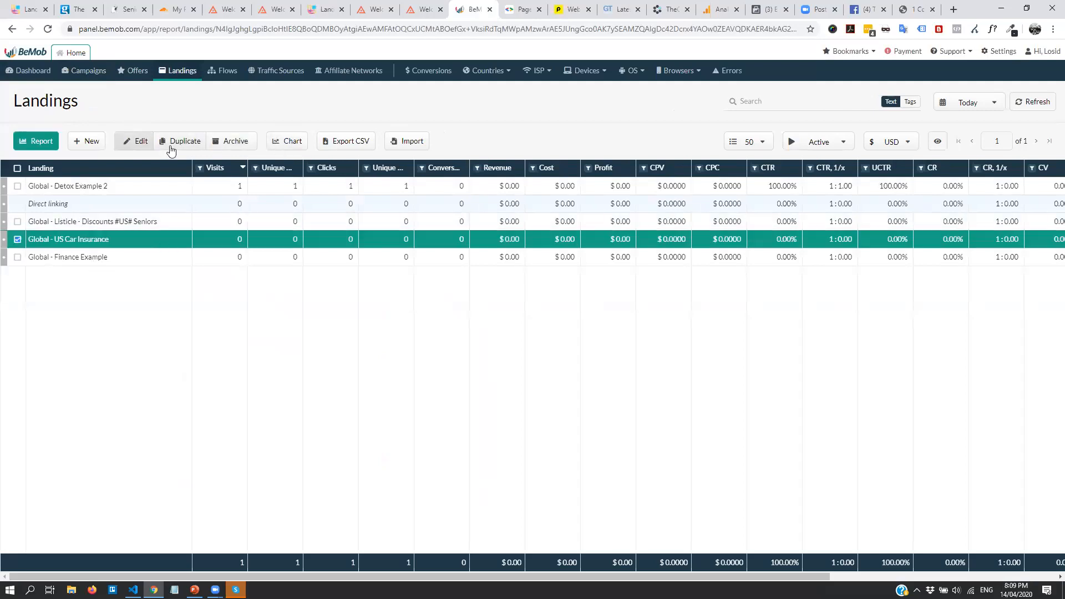
click(138, 141)
triple_click(501, 214)
drag(590, 219, 375, 218)
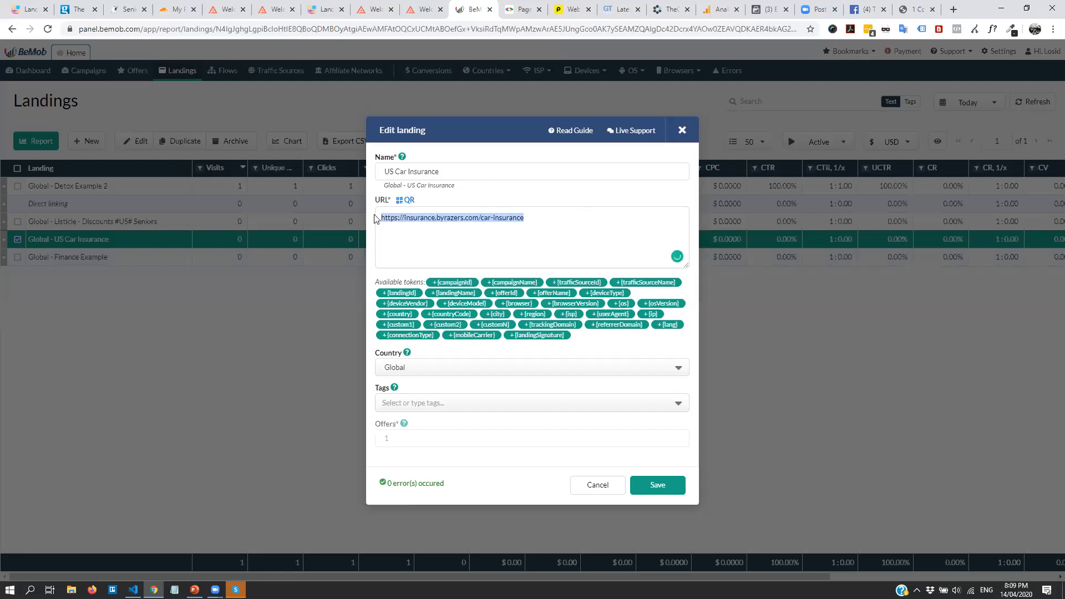
click(600, 233)
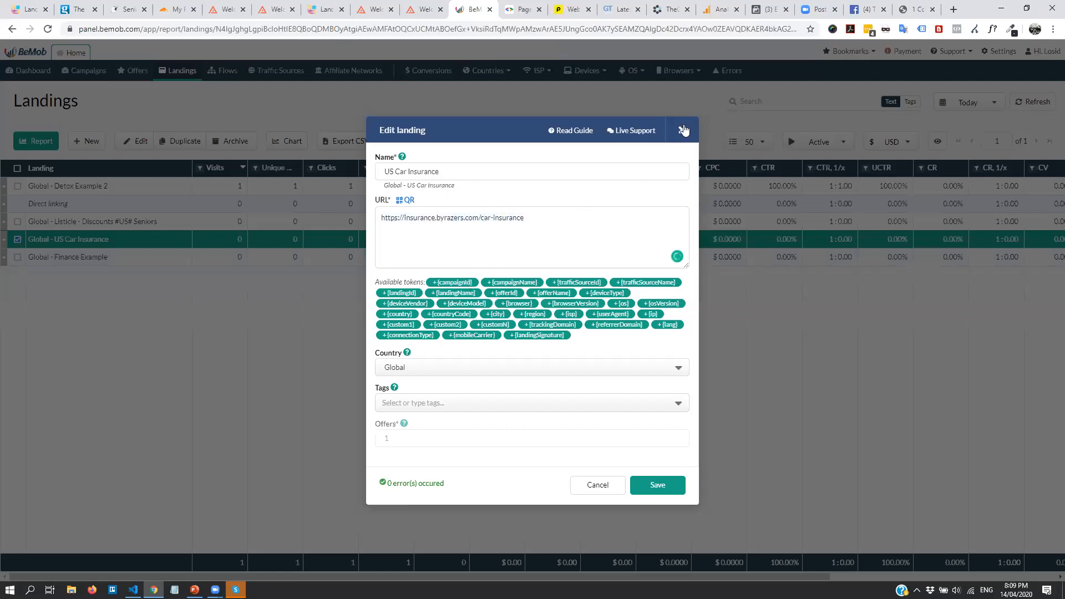
click(684, 130)
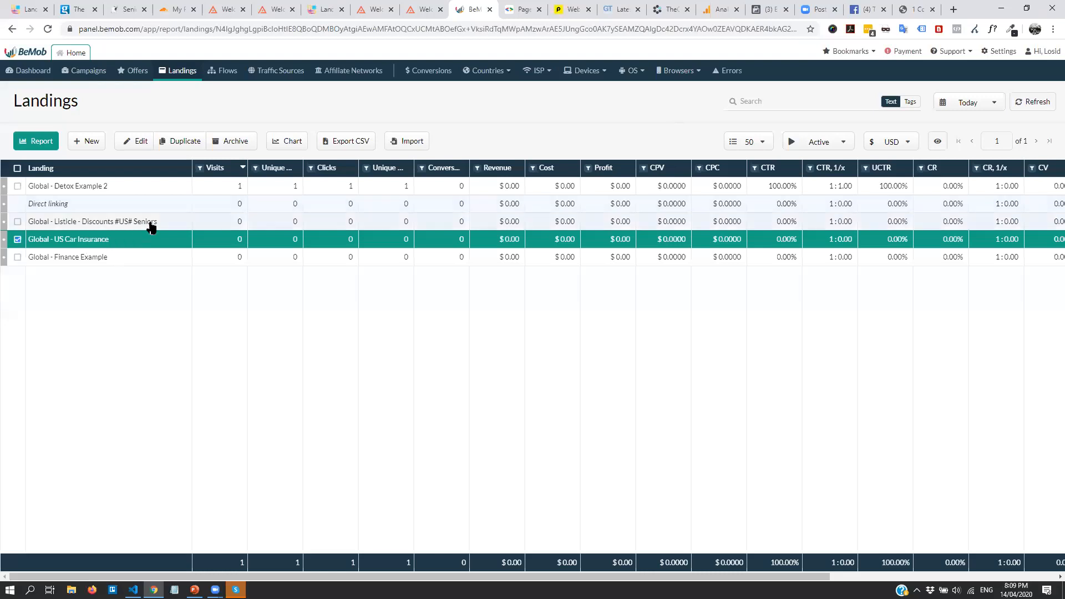
Inspect the Detox Example 2 and Finance Example URLs, discarding the unsaved Finance Example edit
click(127, 193)
click(124, 143)
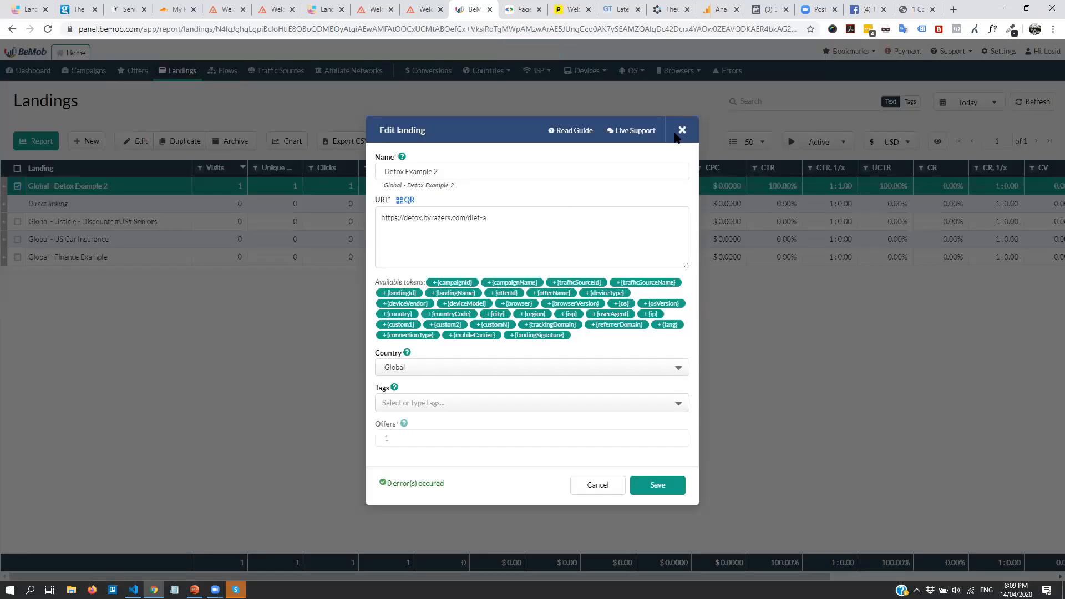
click(683, 130)
click(109, 257)
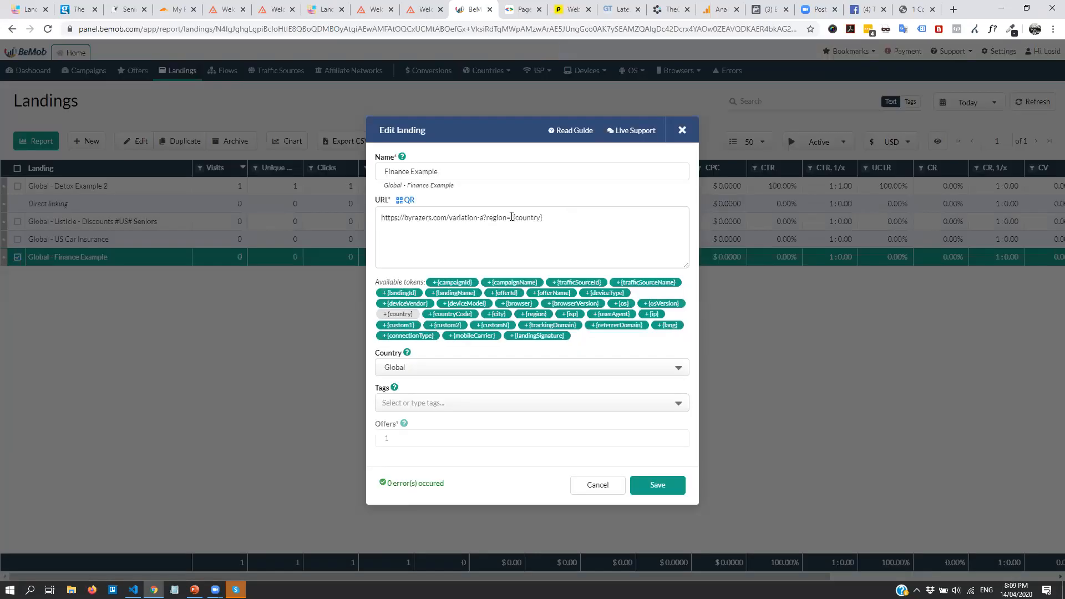
click(514, 217)
key(BackSpace)
drag(607, 217, 492, 217)
click(682, 131)
click(565, 360)
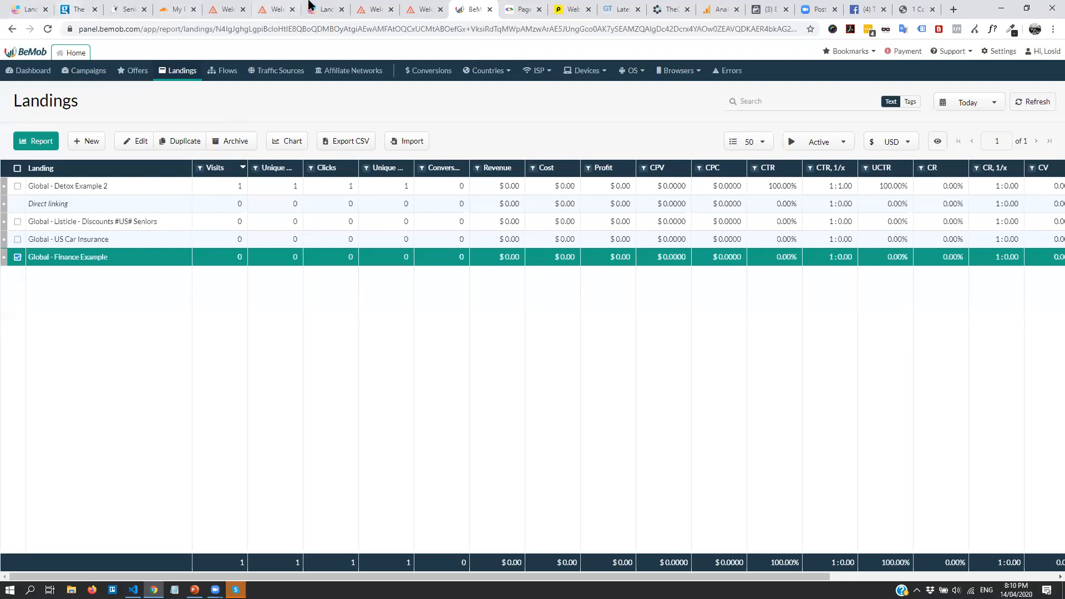
Show finance.byrazers.com/finance-a/ desktop PageSpeed results: score 100, First Contentful Paint 0.5 s
click(527, 7)
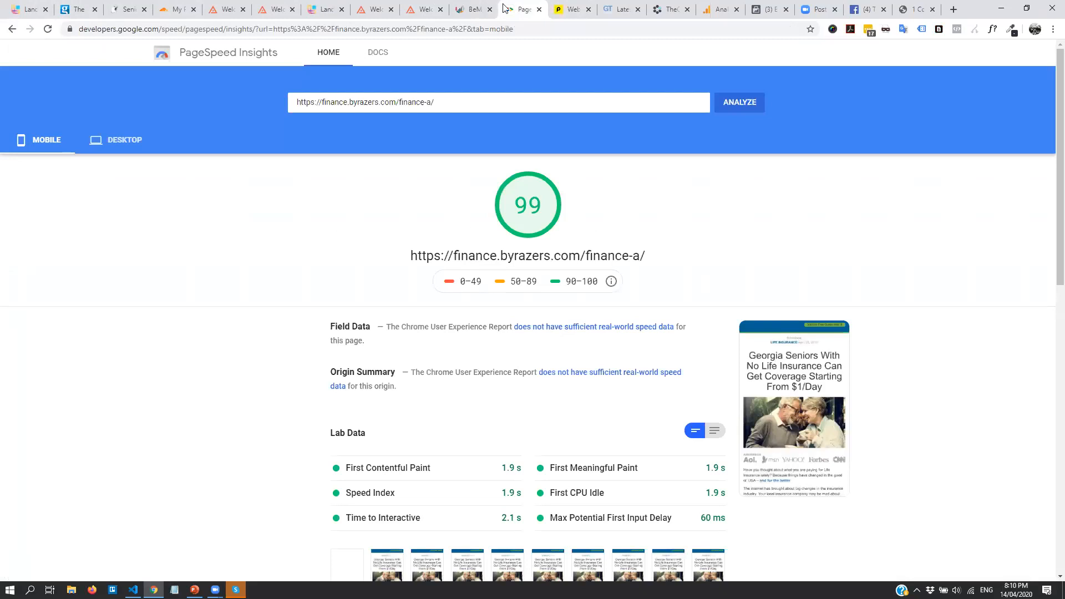
click(565, 6)
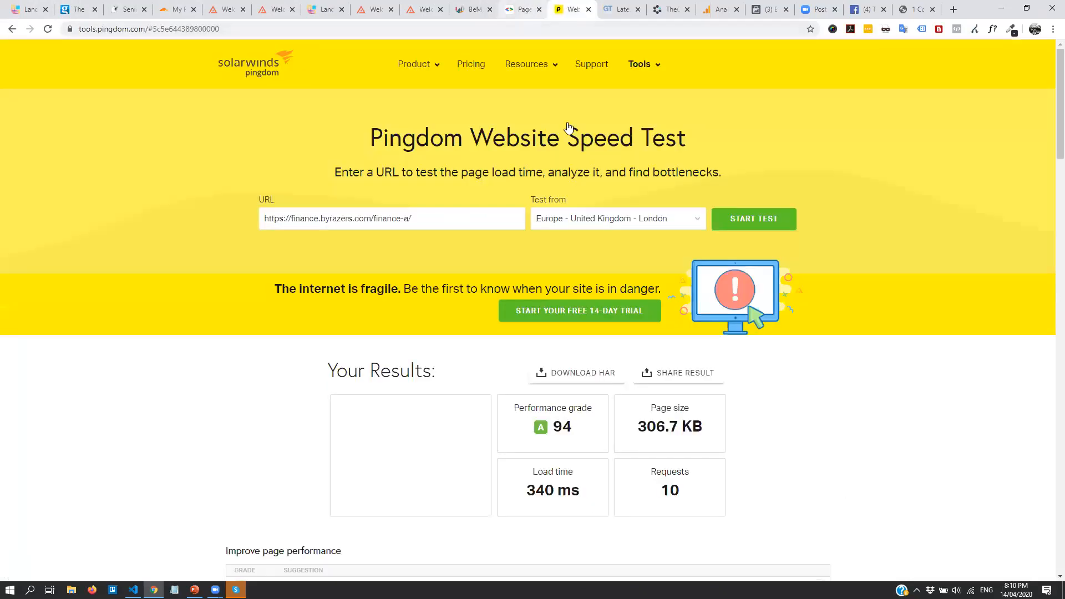
click(518, 7)
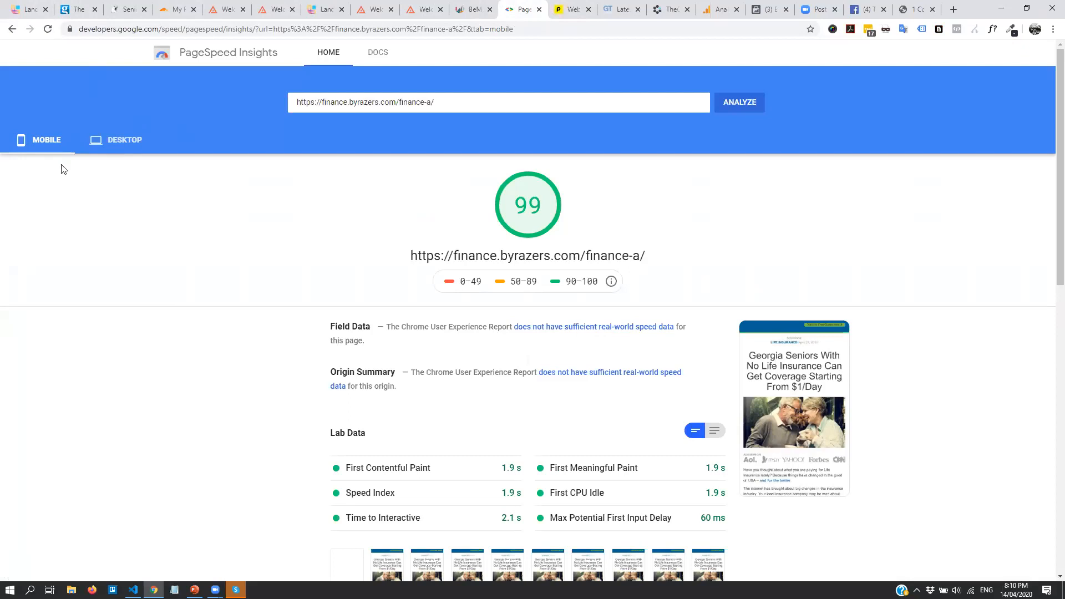
click(114, 144)
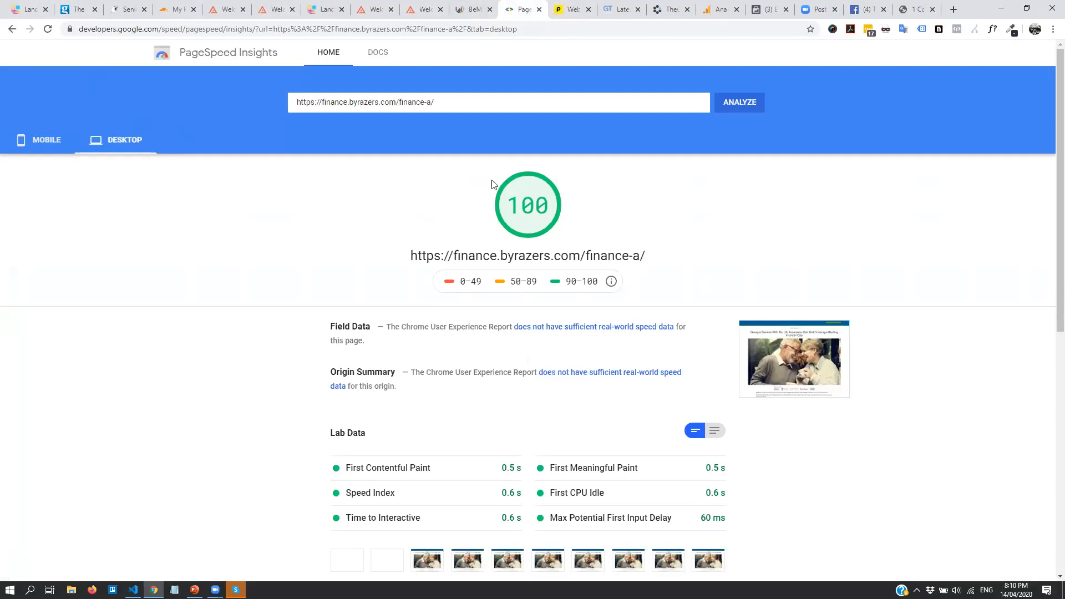
Review Pingdom results for finance-a: grade A 94, 306.7 KB, 340 ms load, 10 requests
click(566, 9)
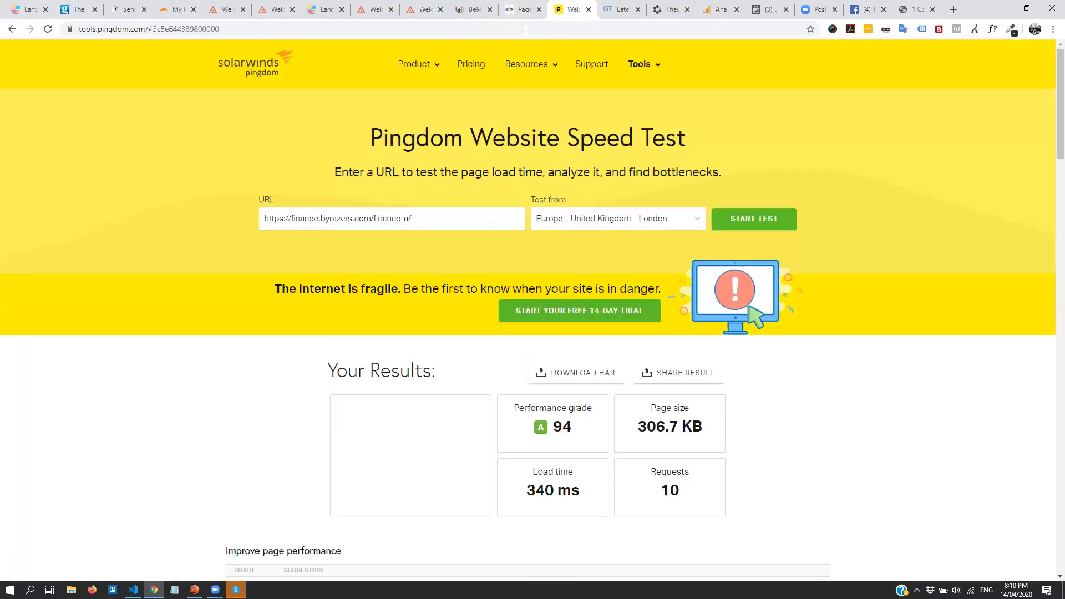
scroll(690, 278, down, 5)
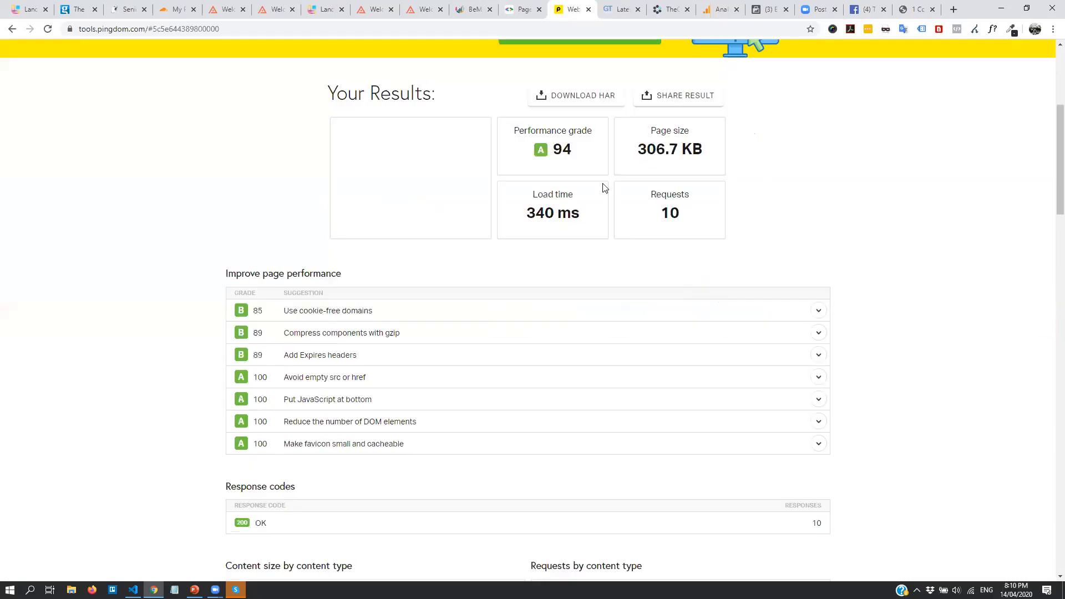
drag(549, 149, 578, 158)
click(575, 153)
click(588, 160)
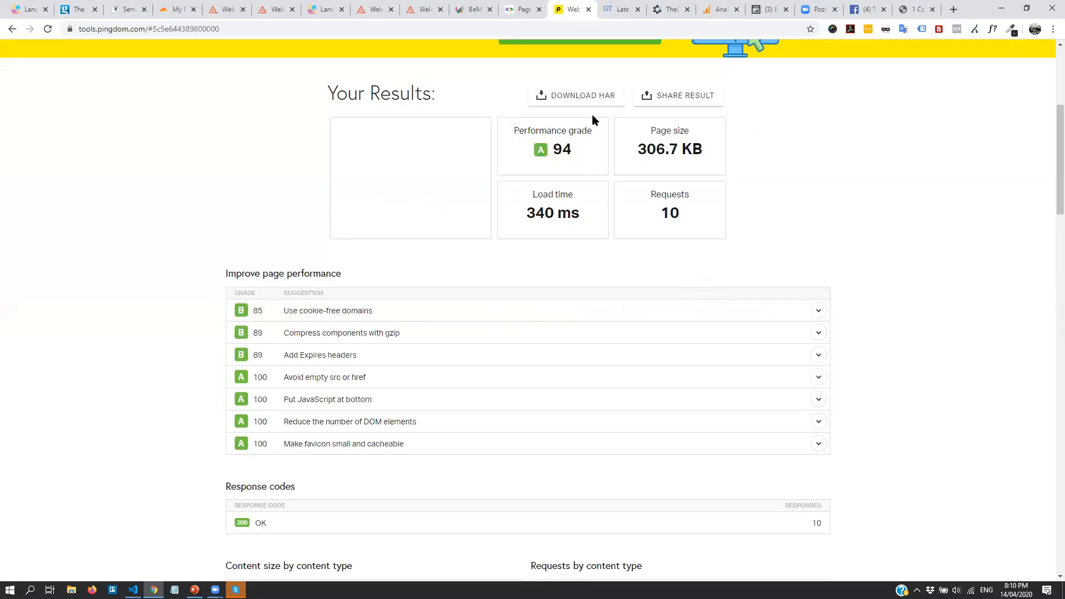
click(610, 7)
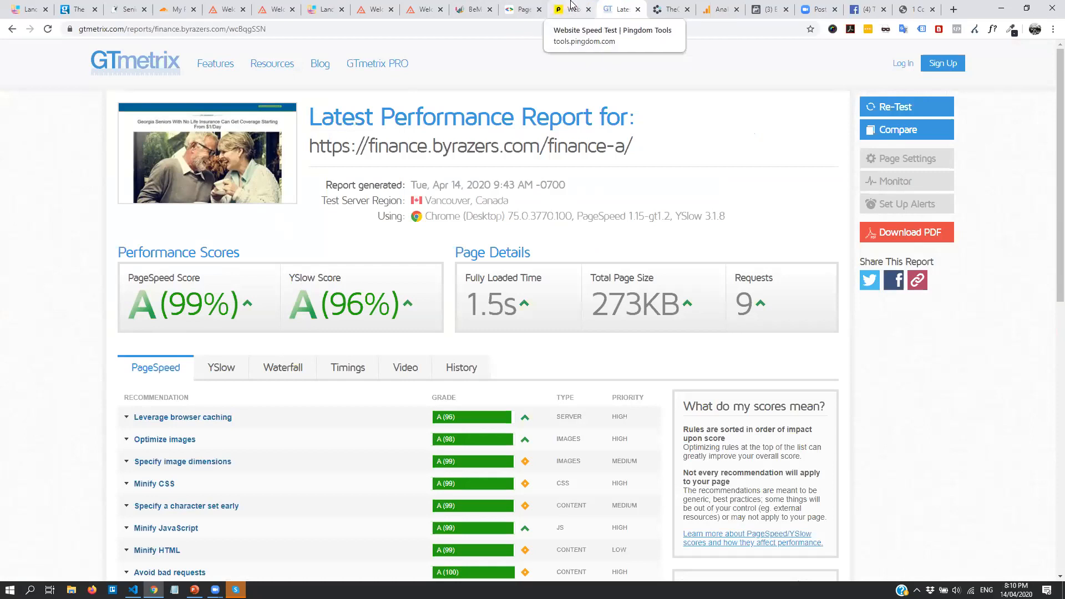
Sort landing pages by Most Recent and open the live Detox Example 2 page at detox.byrazers.com/diet-a/
click(326, 10)
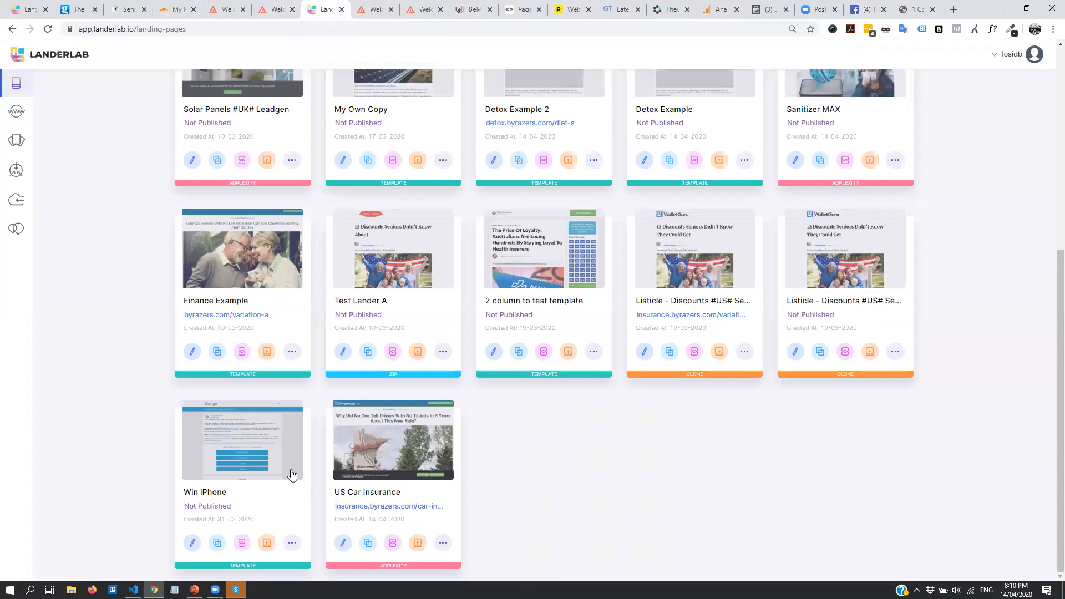
scroll(822, 381, up, 6)
scroll(918, 288, down, 6)
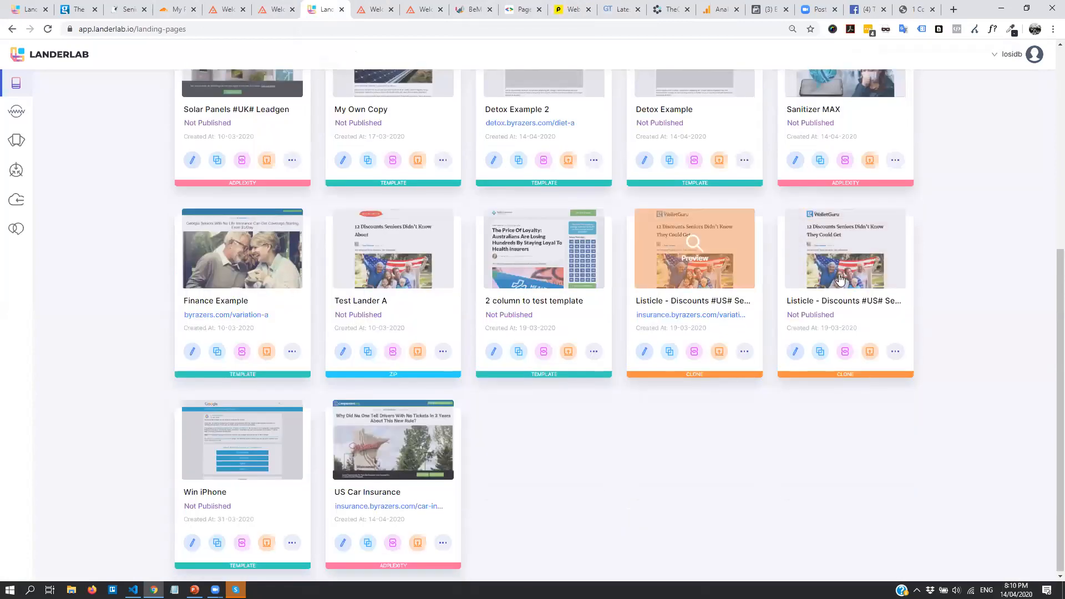
scroll(554, 389, up, 1)
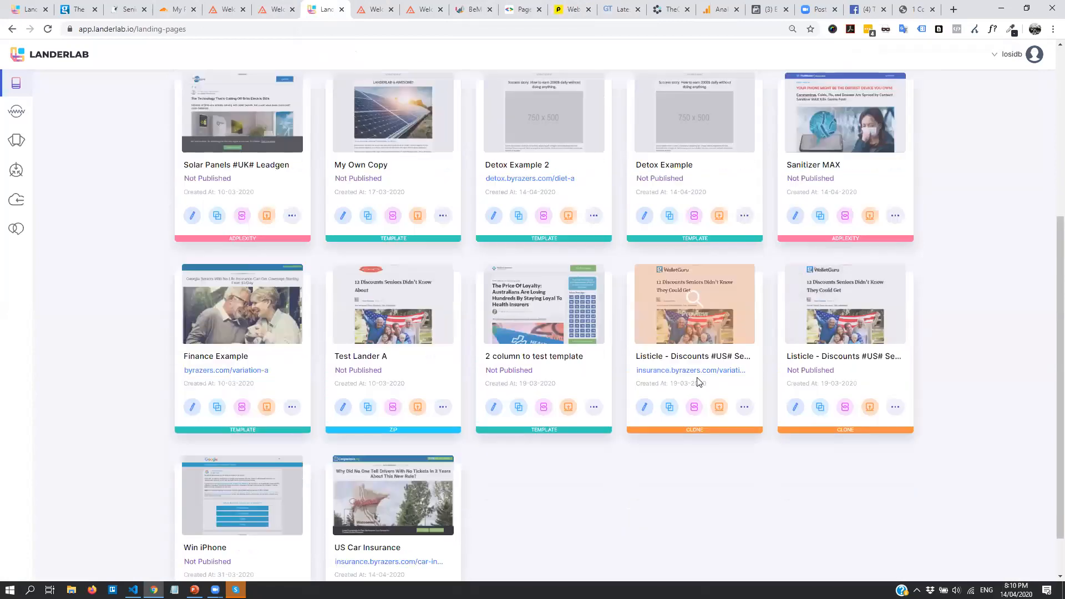
scroll(815, 299, up, 5)
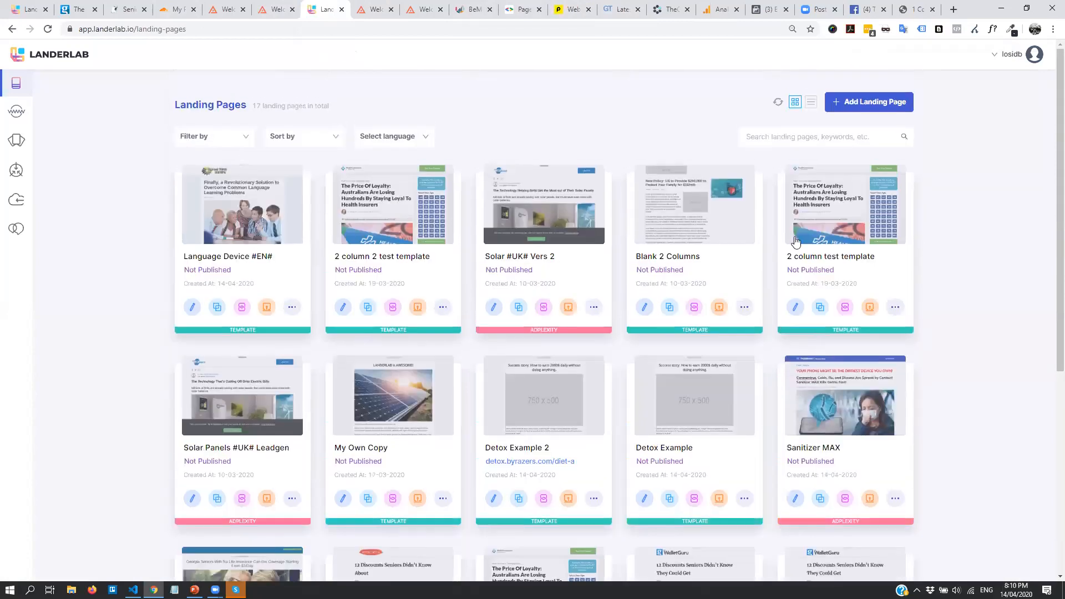
click(301, 140)
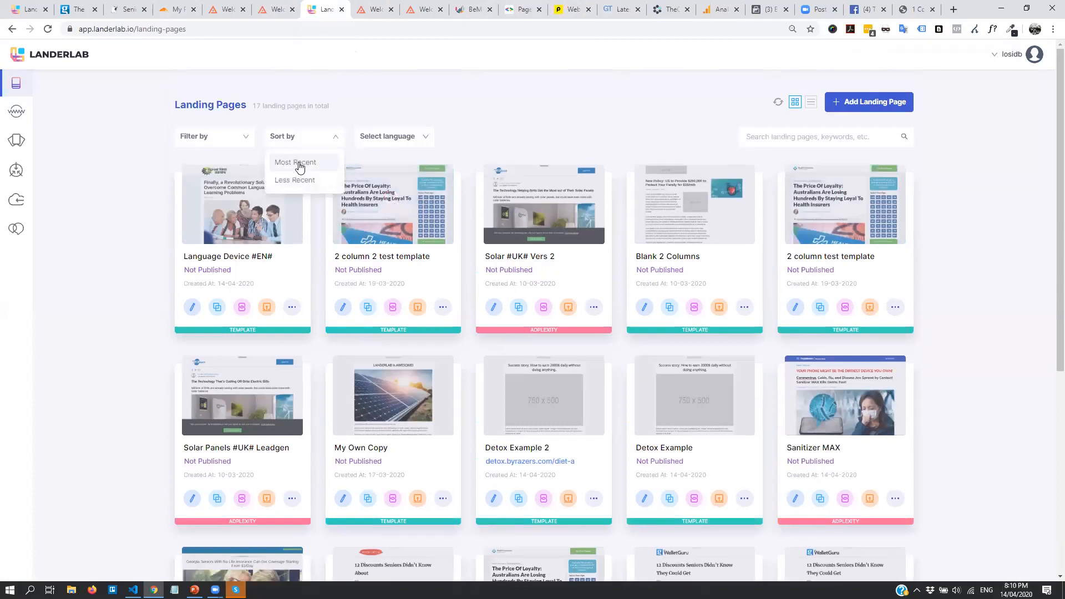
click(311, 165)
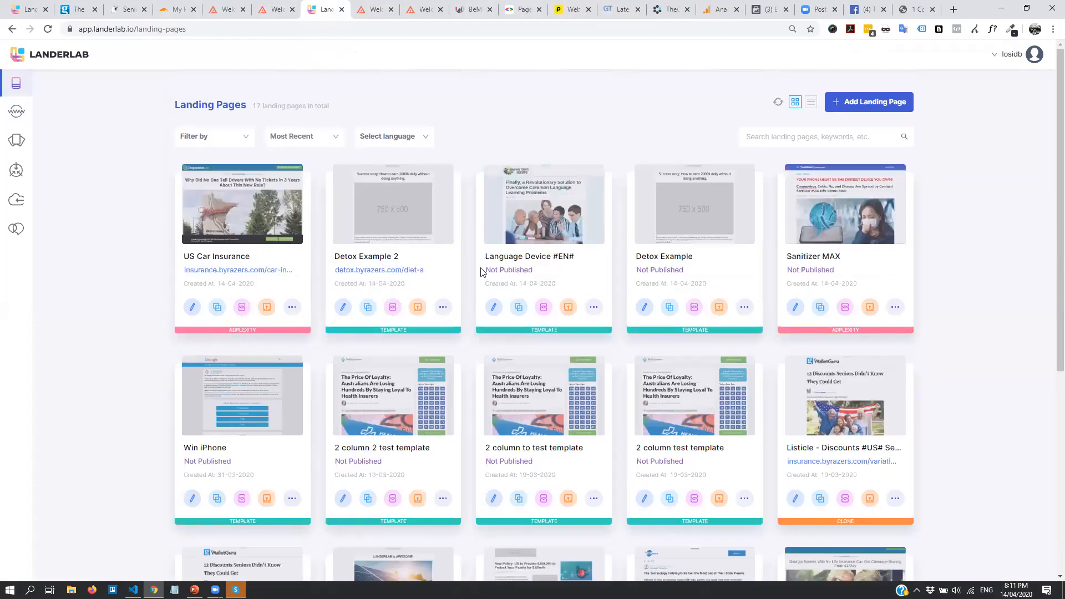
click(409, 270)
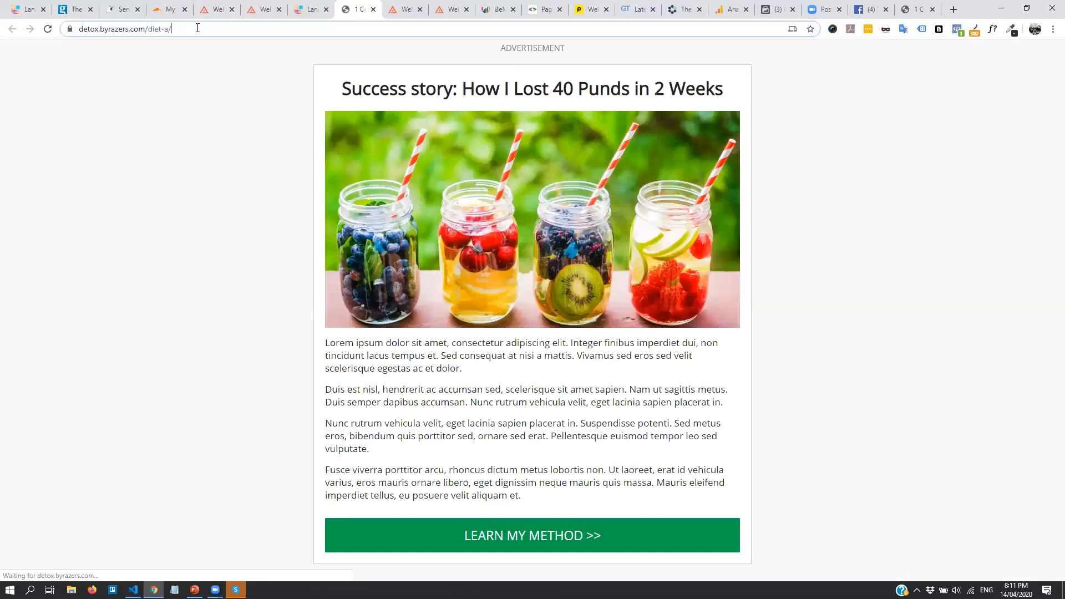
Run a PageSpeed Insights analysis on detox.byrazers.com/diet-a/
click(217, 30)
key(ctrl+c)
click(541, 9)
click(497, 102)
key(ctrl+v)
key(ctrl+a)
key(ctrl+v)
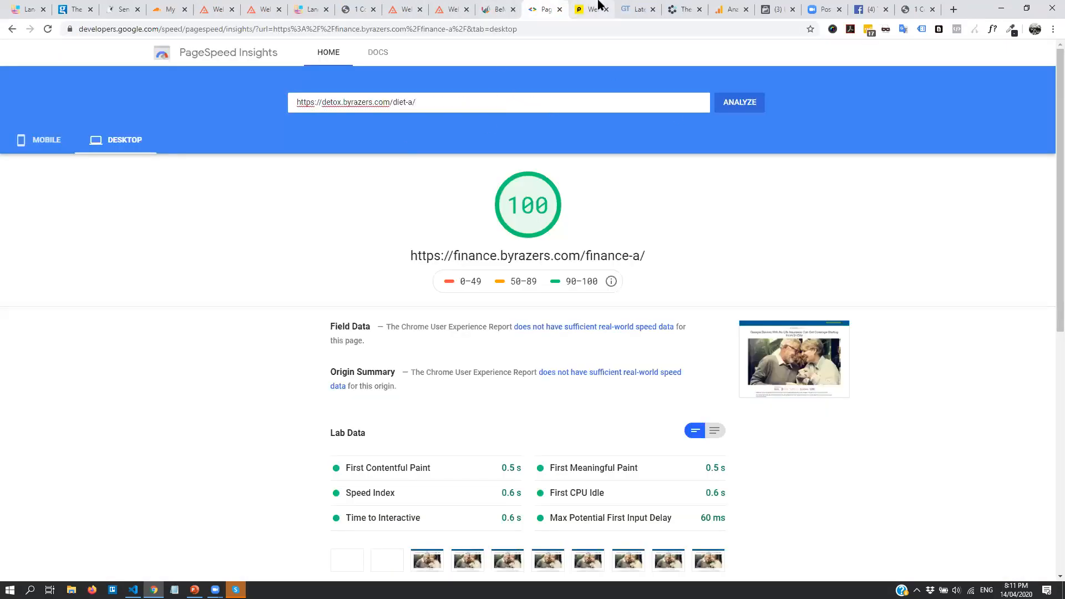
click(749, 104)
Start a Pingdom test of the detox page from North America - USA - San Francisco
click(579, 8)
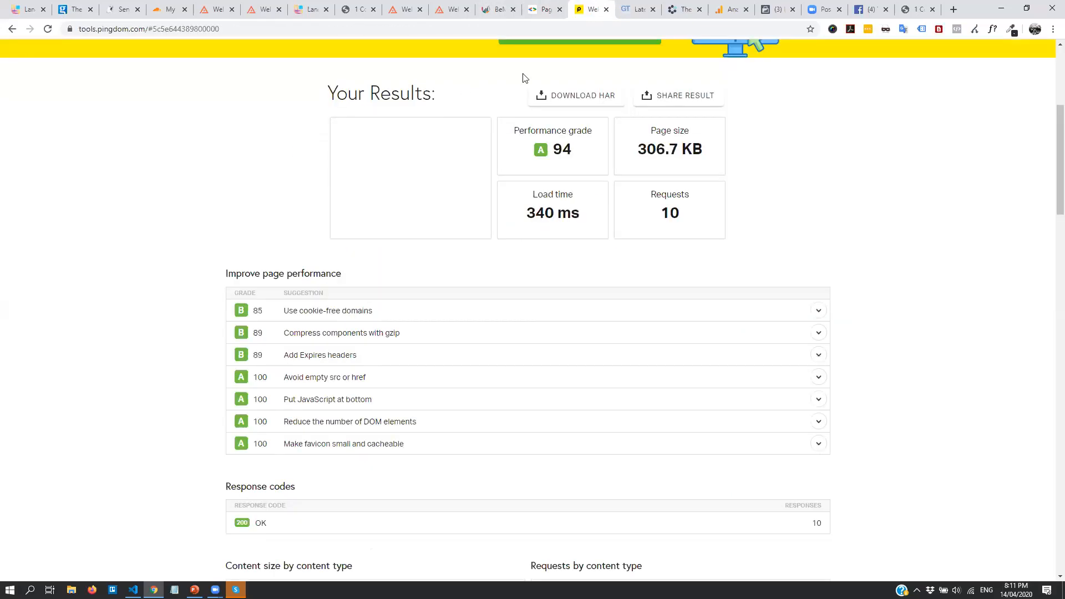
scroll(526, 80, up, 5)
click(456, 224)
key(ctrl+a)
key(ctrl+v)
click(646, 222)
click(576, 327)
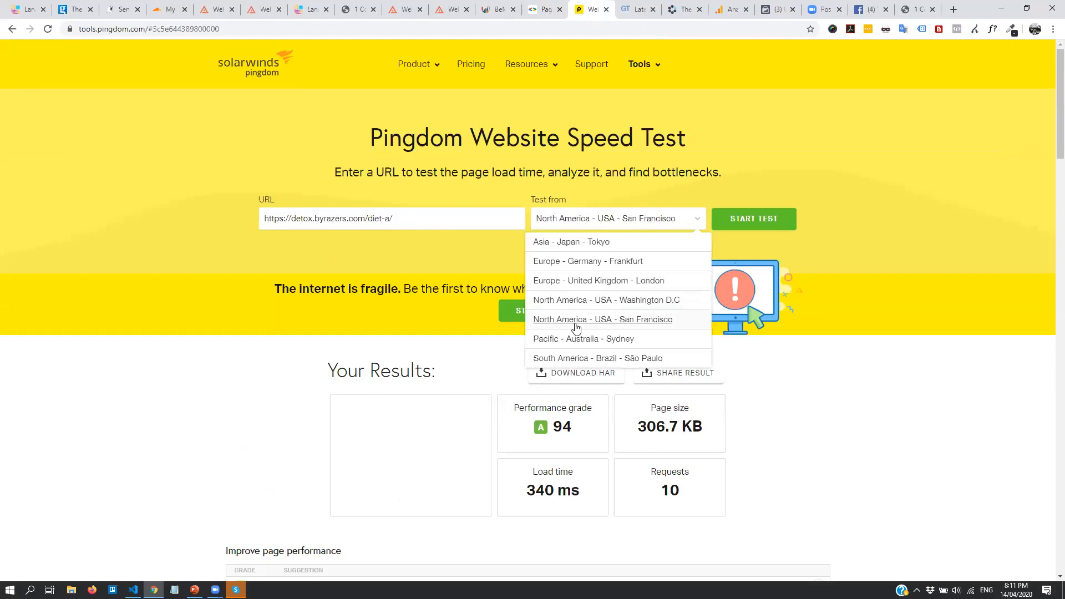
click(882, 263)
click(751, 219)
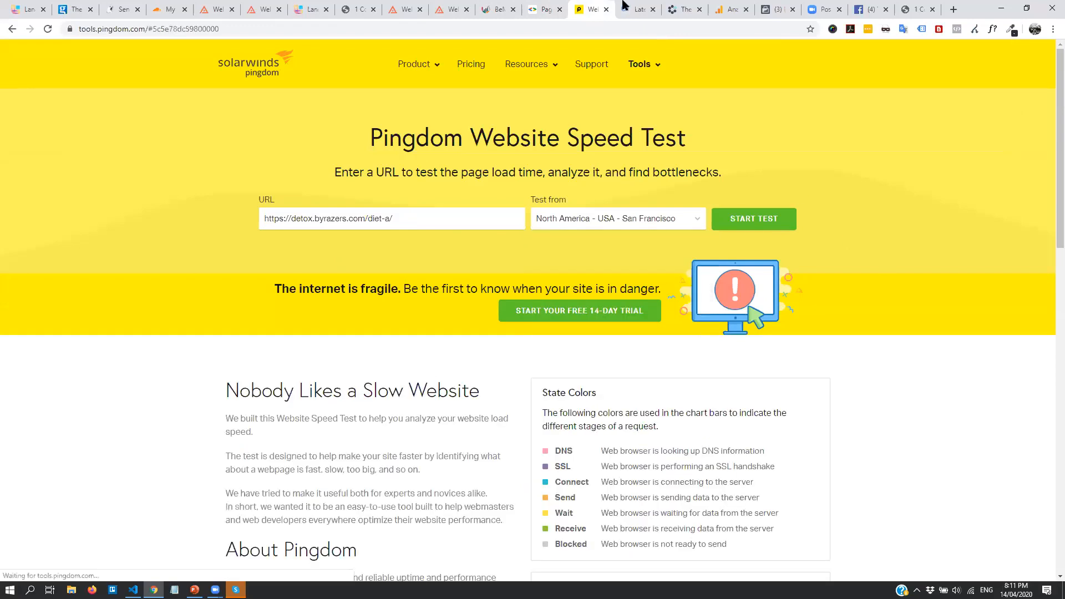
Start a GTmetrix test for detox.byrazers.com/diet-a/ and close an unneeded tab
click(624, 5)
click(897, 107)
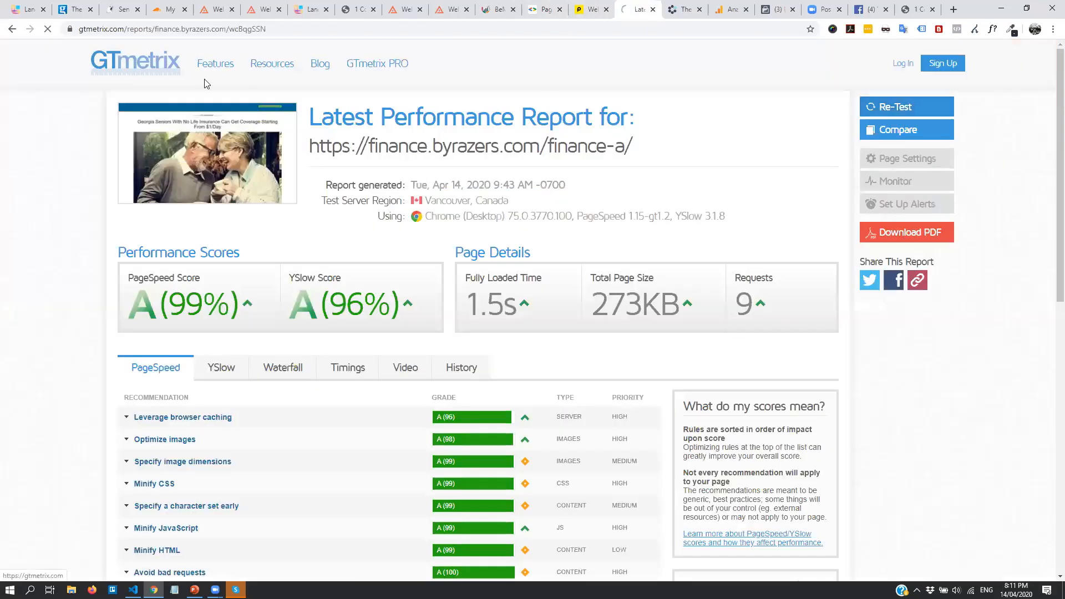
click(143, 71)
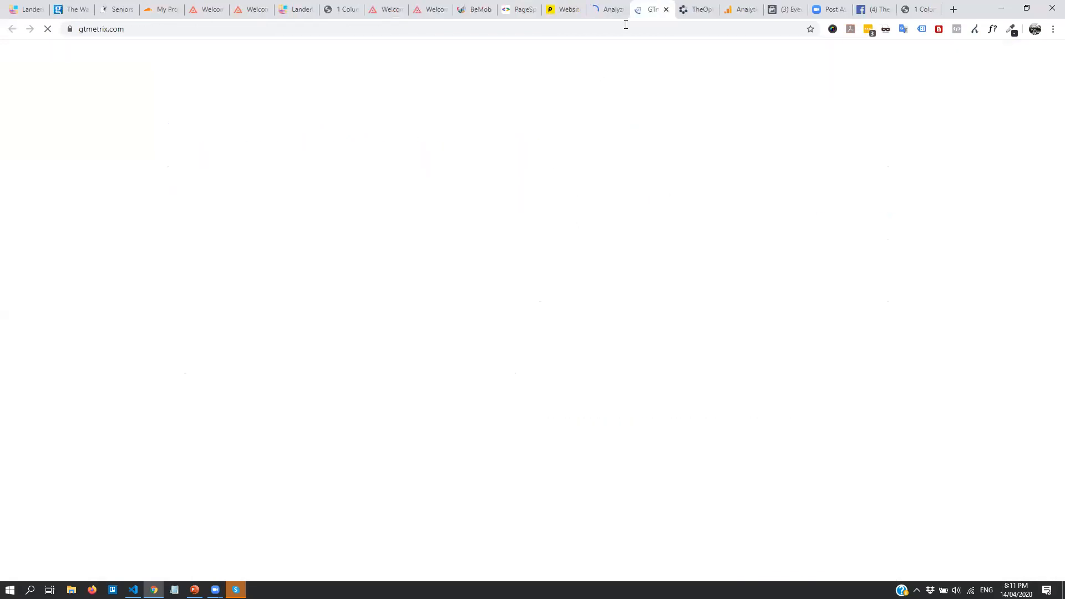
right_click(606, 6)
click(631, 105)
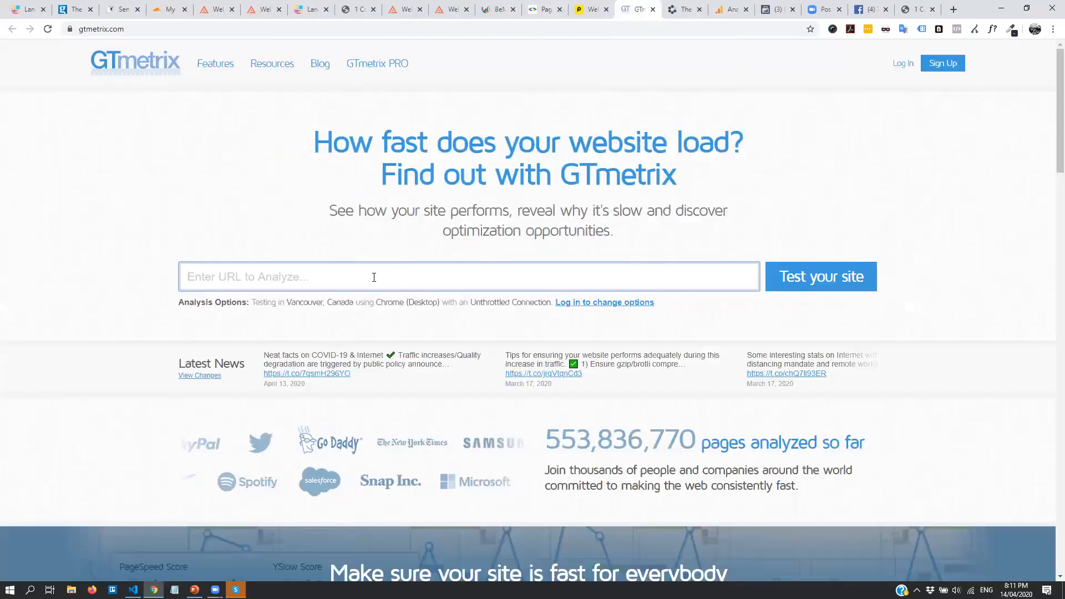
key(ctrl+v)
click(796, 288)
Compare the detox page's desktop score of 100 with its mobile score of 97
click(536, 8)
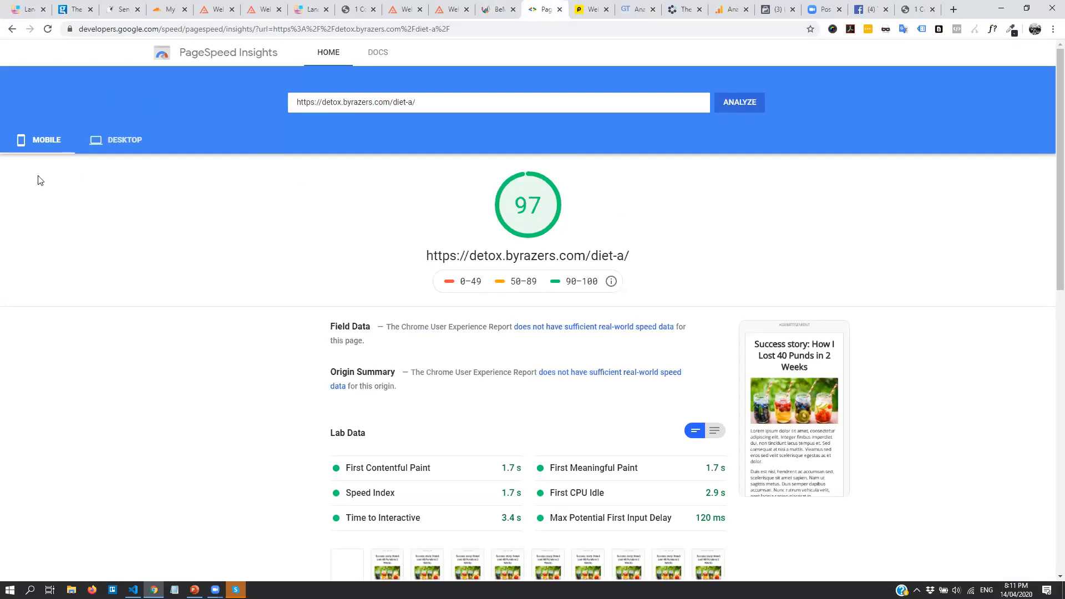
click(122, 141)
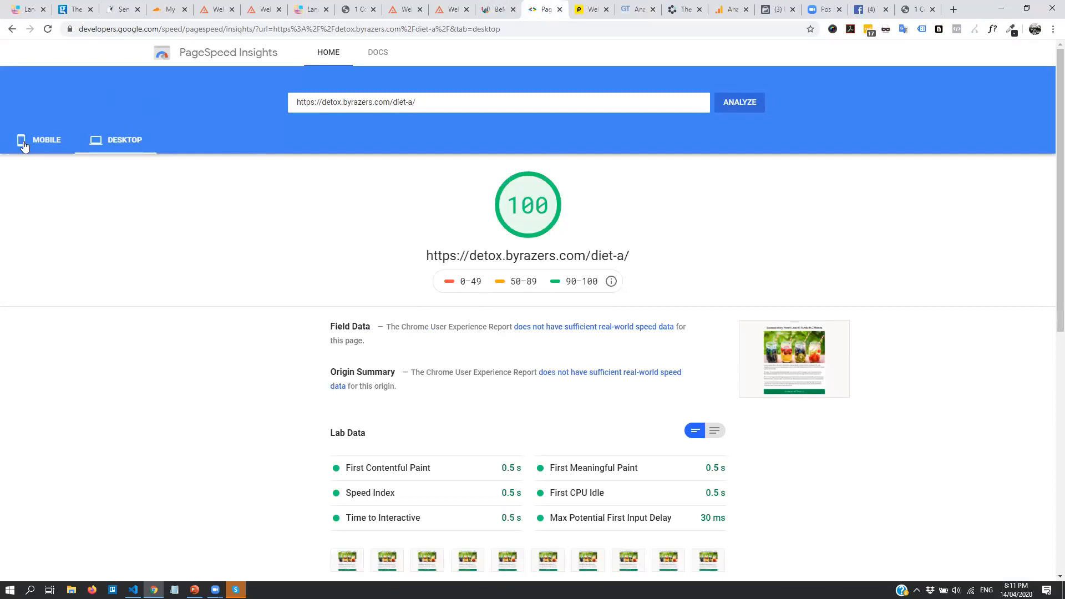
click(24, 144)
click(120, 140)
click(48, 143)
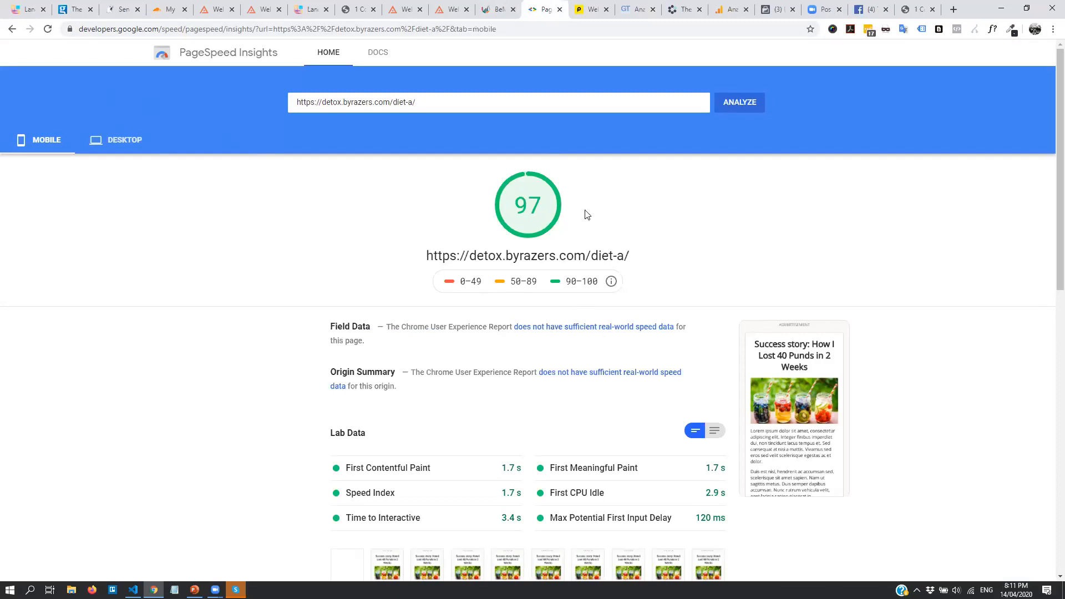
drag(521, 200, 543, 201)
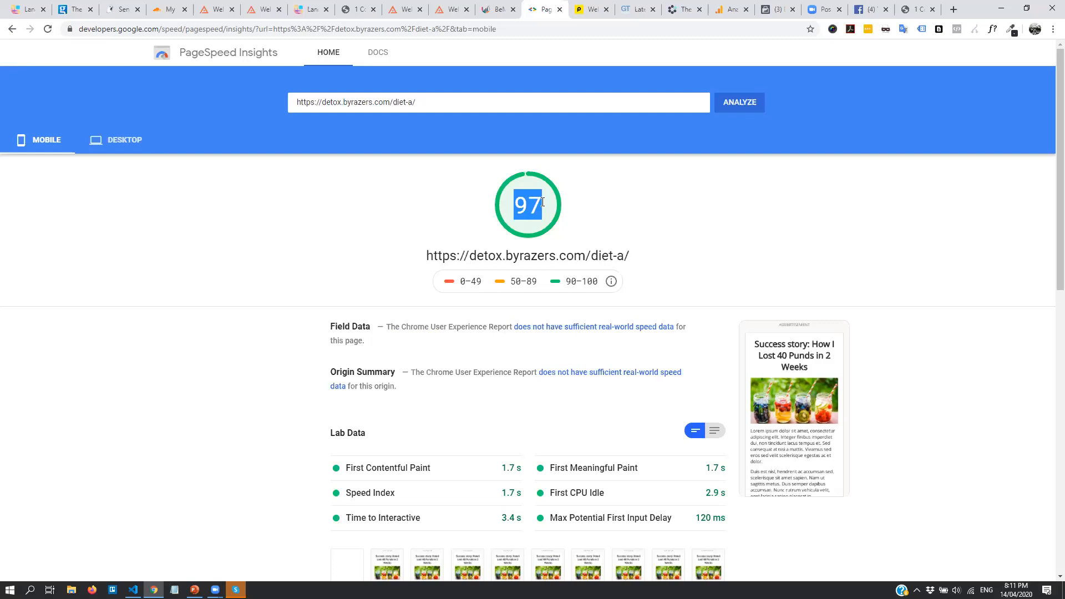
click(570, 203)
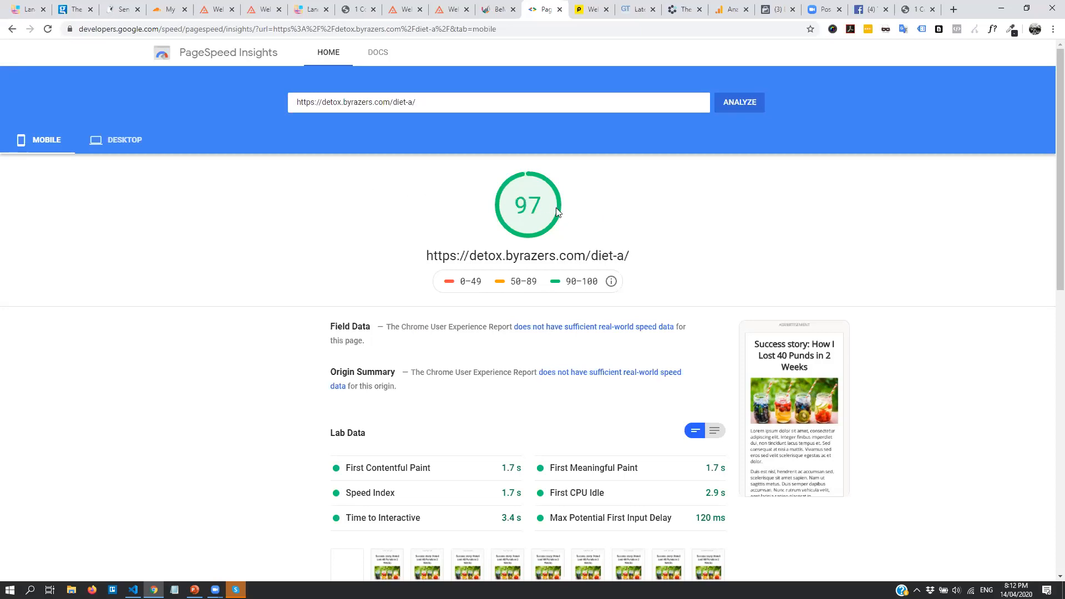
Review the diet-a Pingdom results: grade B 87, 341.7 KB, 1.35 s load, 13 requests
click(589, 8)
scroll(621, 159, down, 5)
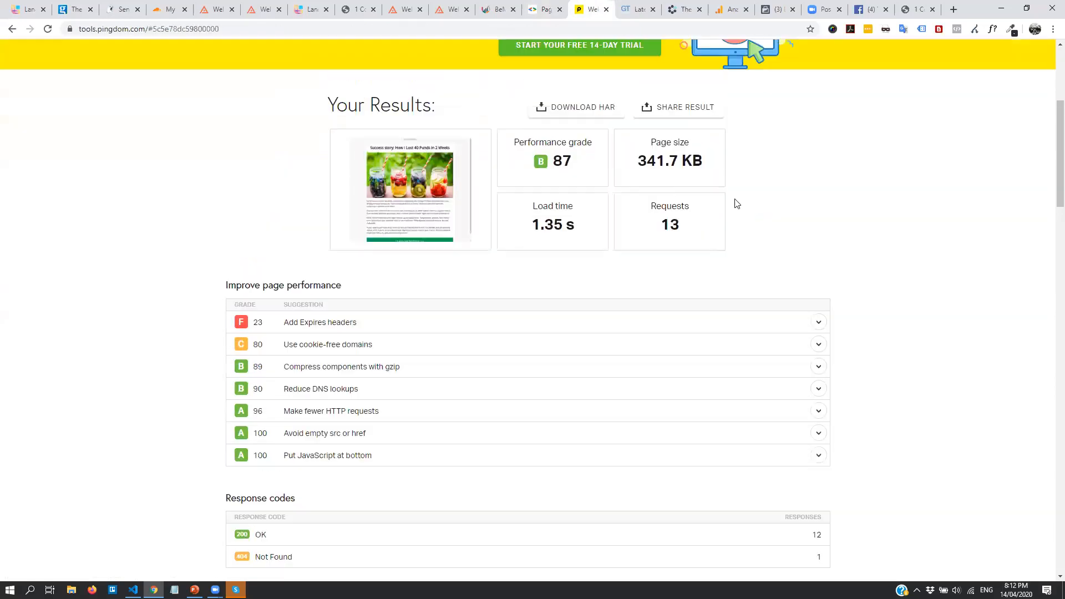
scroll(736, 204, up, 4)
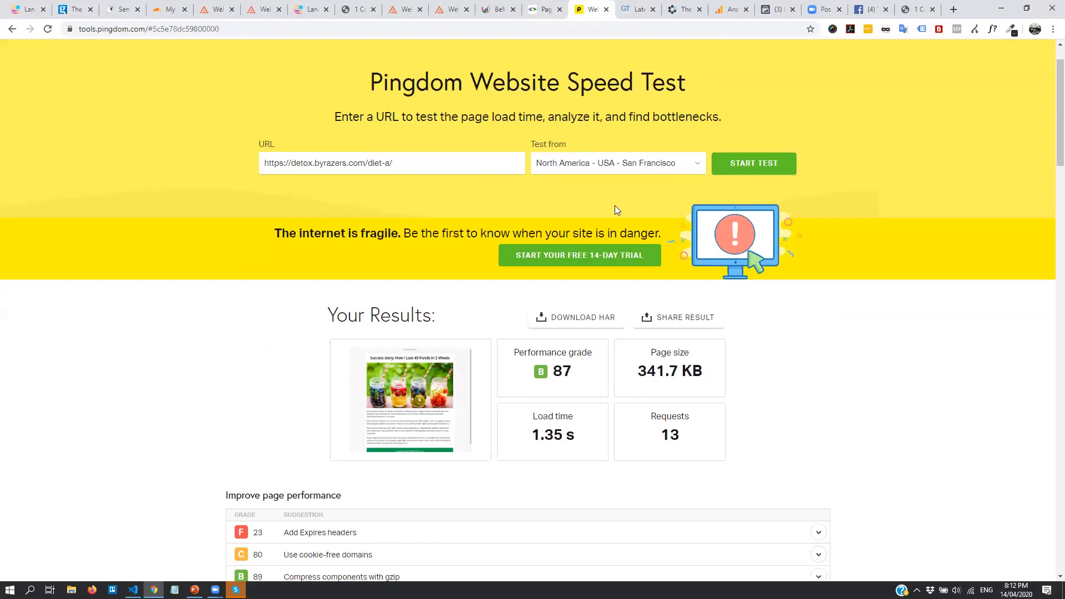
scroll(459, 231, down, 2)
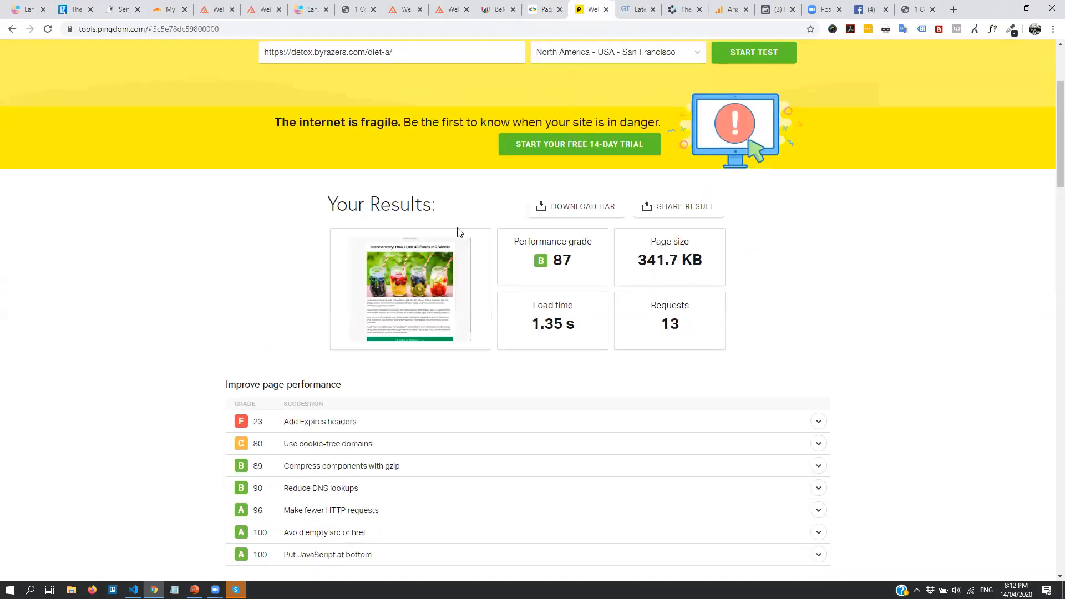
drag(541, 261, 591, 272)
click(591, 272)
Expand the Add Expires headers and Use cookie-free domains suggestions
click(819, 422)
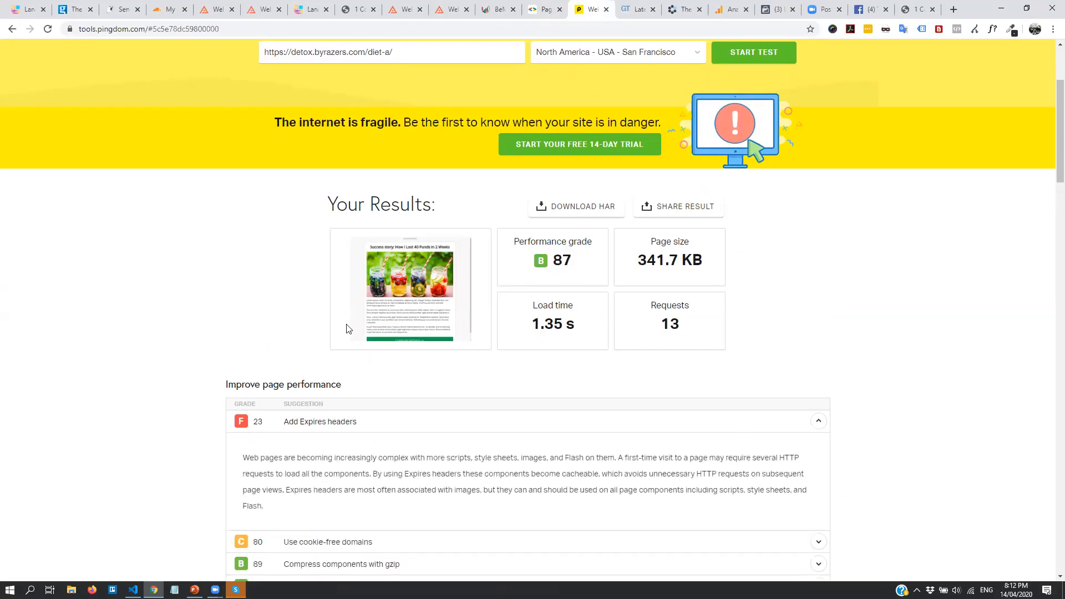
scroll(345, 328, down, 6)
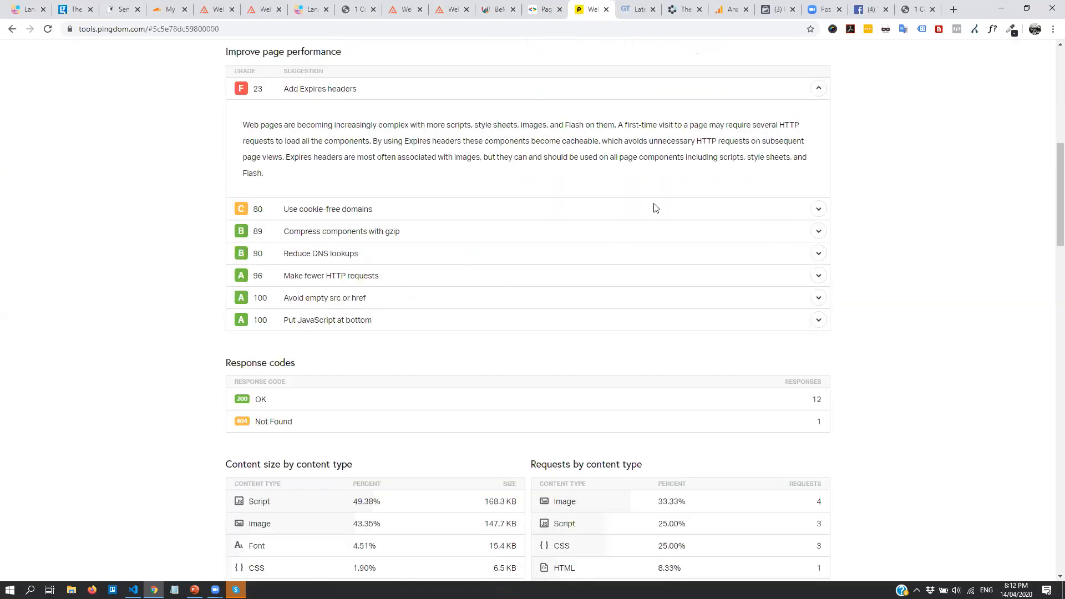
click(798, 211)
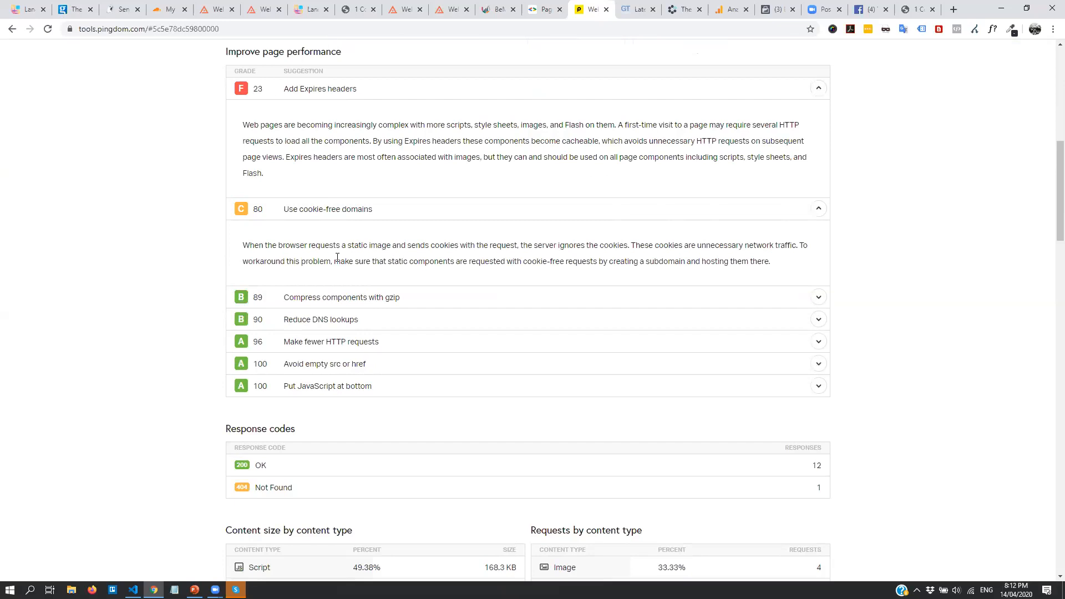
scroll(337, 257, up, 1)
scroll(361, 261, up, 3)
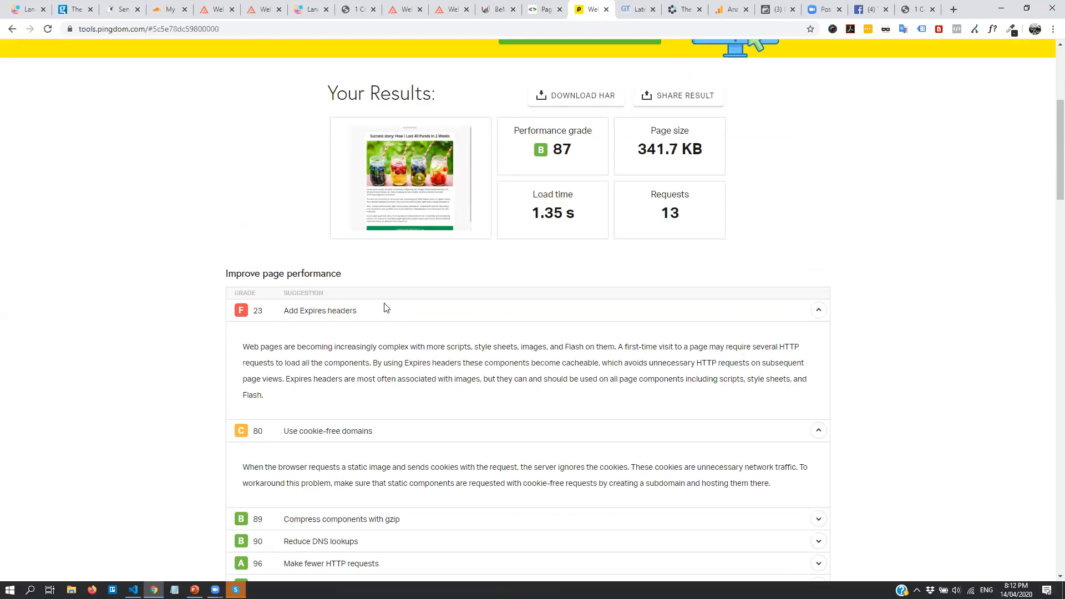
scroll(722, 234, up, 5)
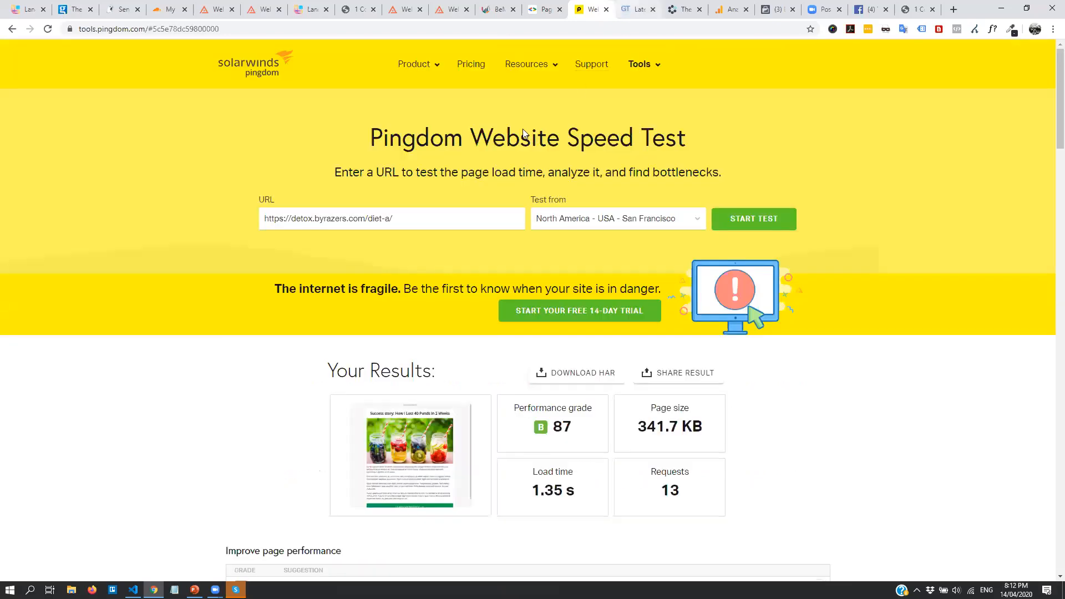
click(632, 10)
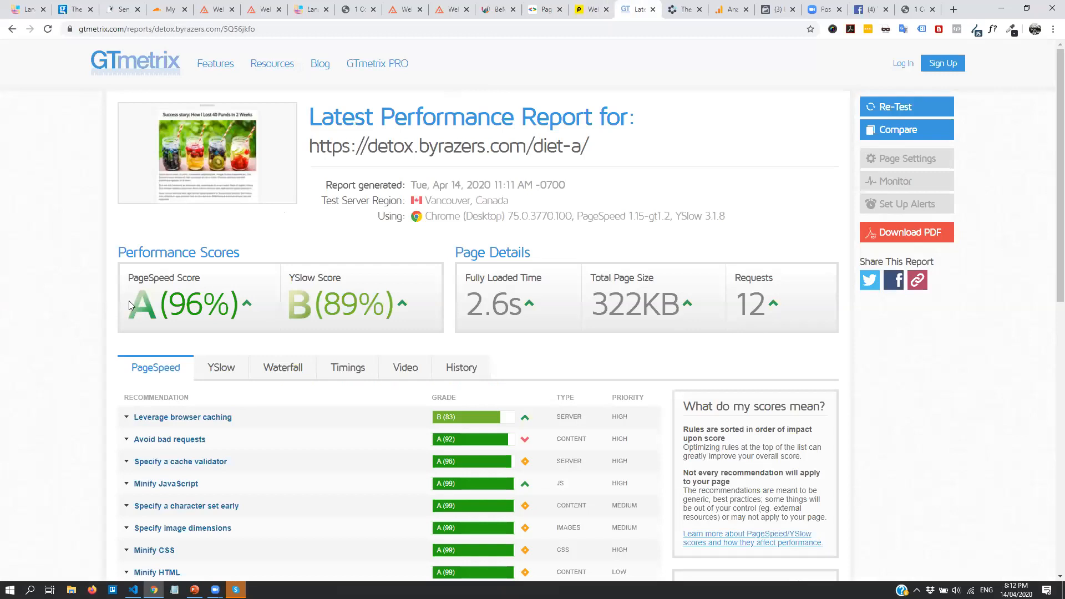
Highlight GTmetrix's 96% PageSpeed score for diet-a, then return to PageSpeed Insights showing 97
drag(164, 306, 213, 303)
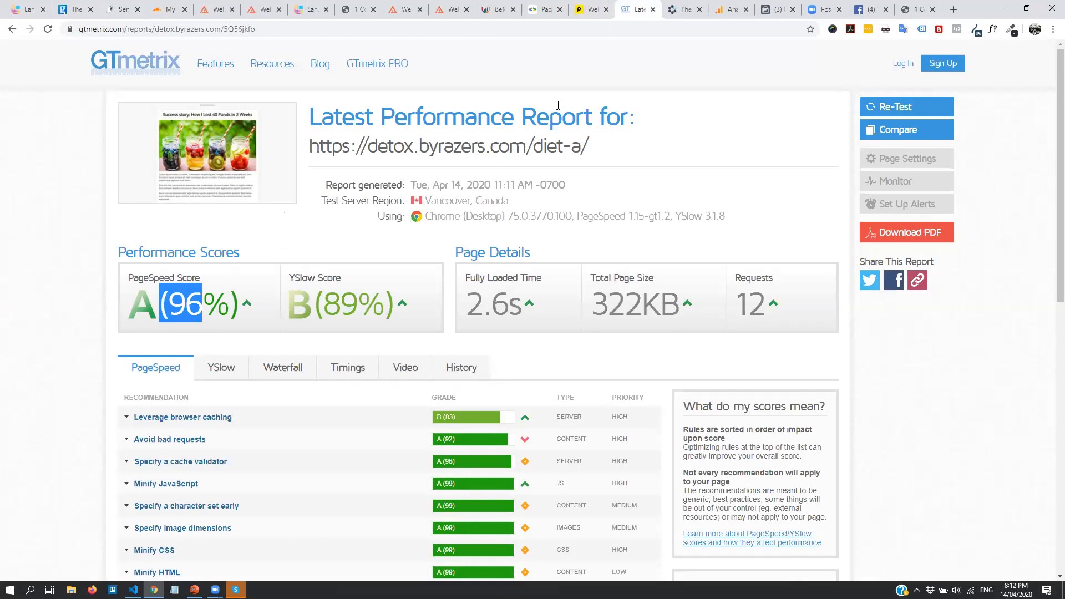
click(542, 3)
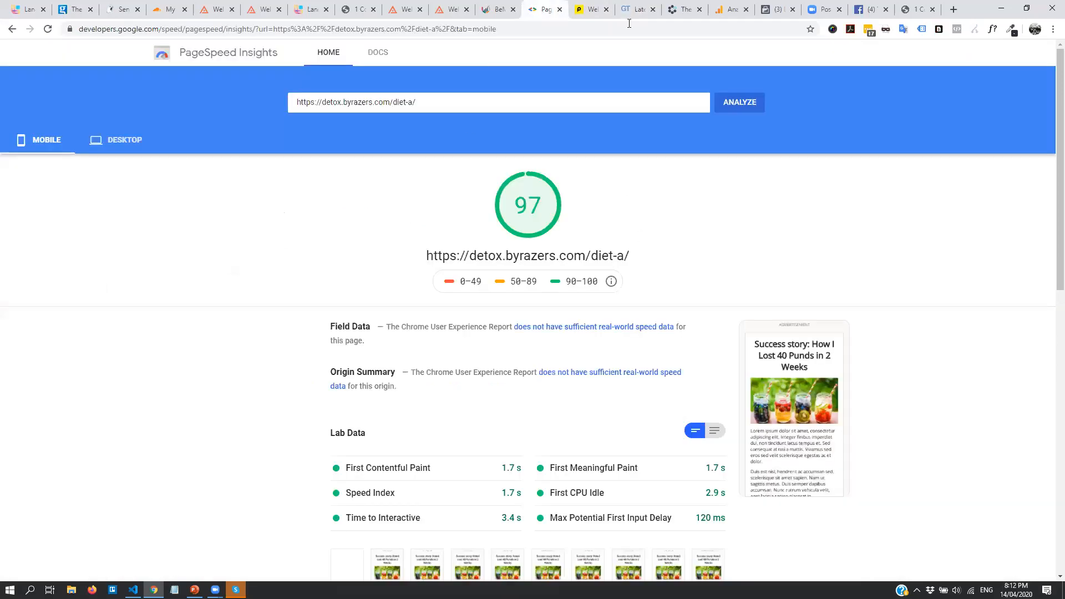
click(630, 5)
click(547, 5)
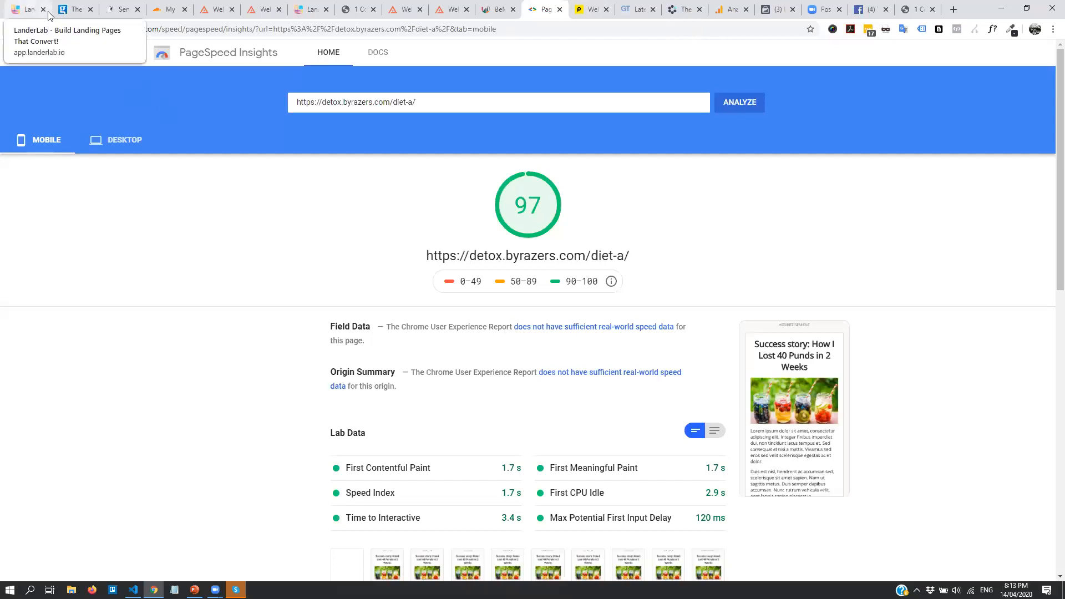
Open LanderLab's Landing Pages list, now counting 16 landers including Detox Example
click(28, 5)
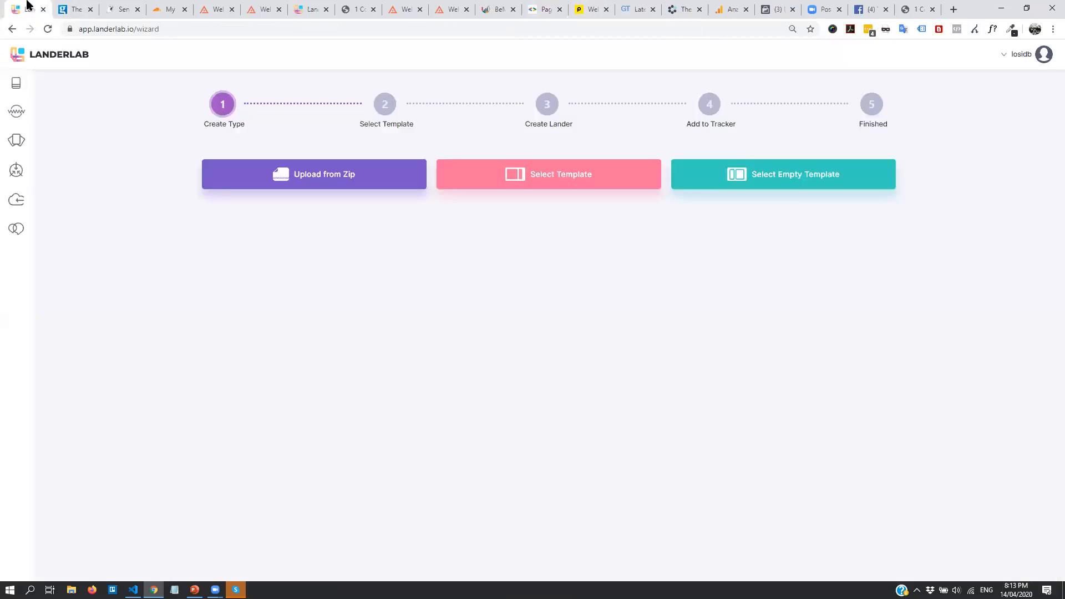
click(32, 87)
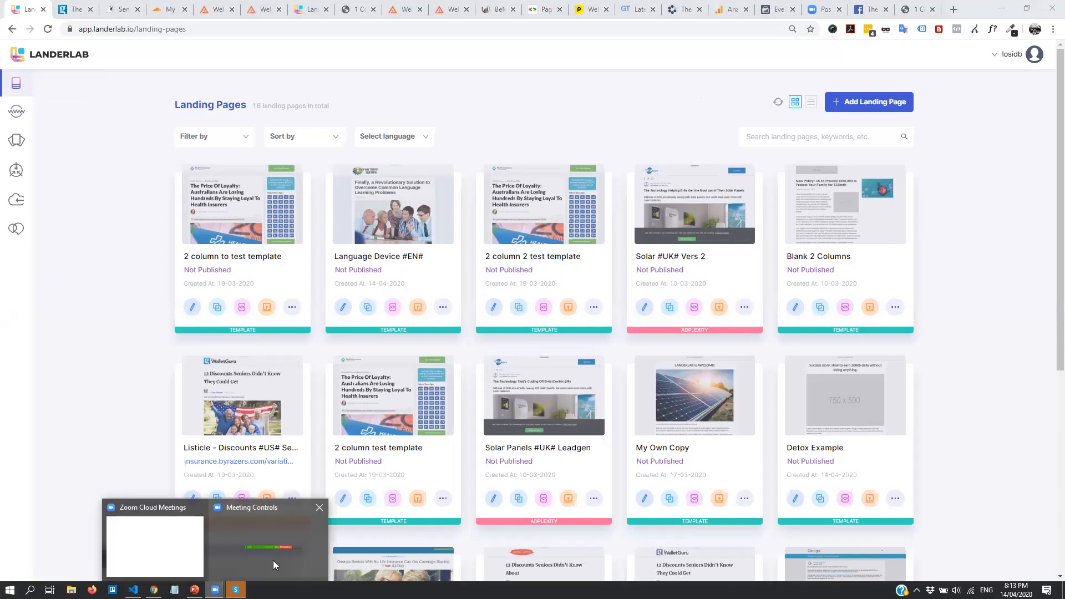
click(272, 559)
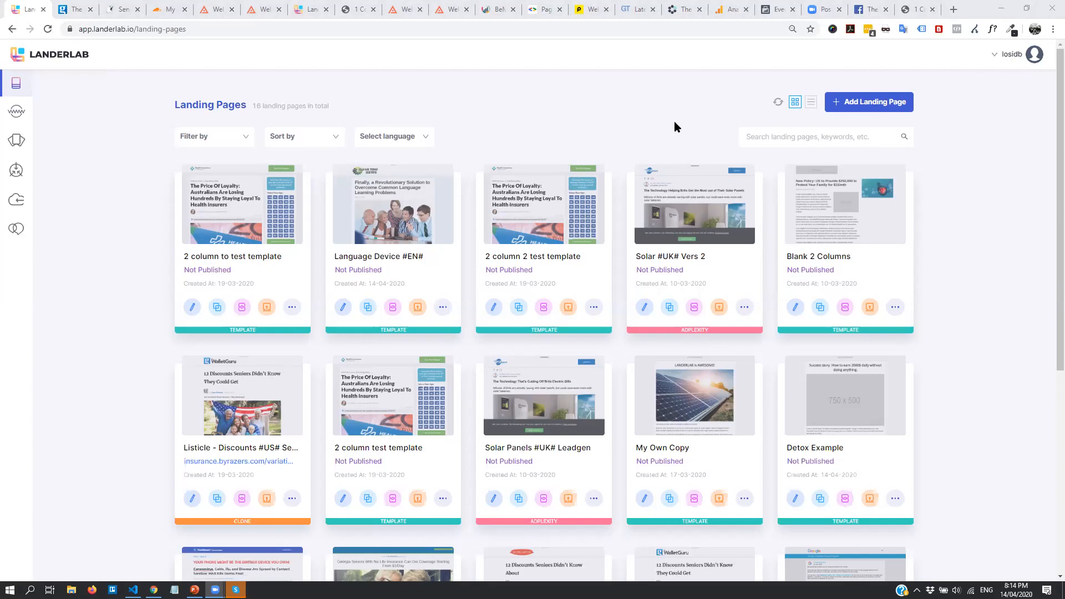
click(153, 151)
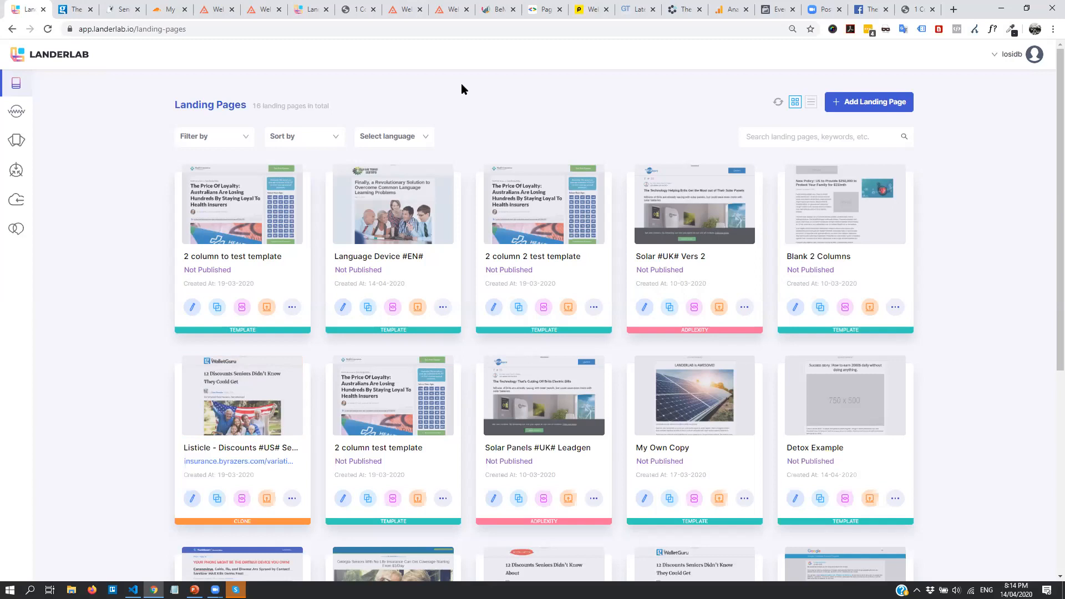
In the other LanderLab tab, trim the address down to landerlab.io and load the homepage
click(308, 10)
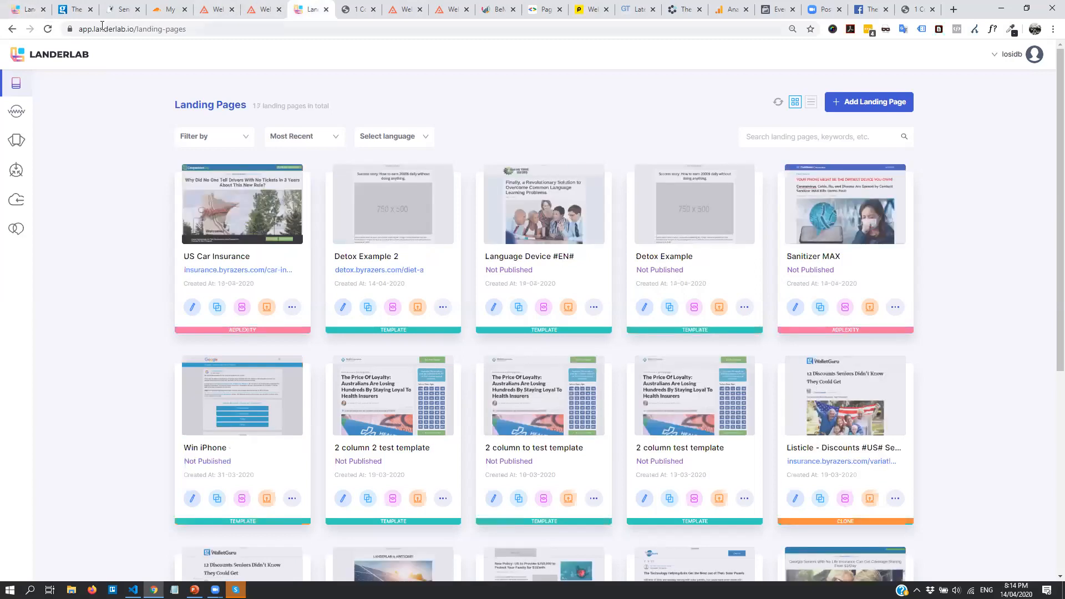
drag(94, 28, 72, 31)
key(BackSpace)
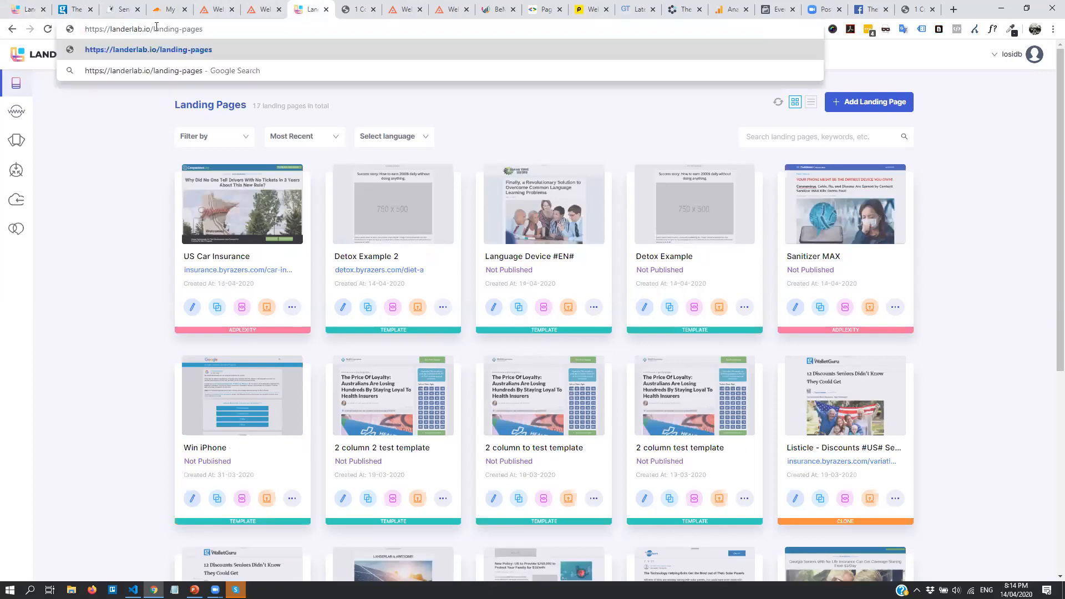
drag(155, 29, 236, 29)
key(BackSpace)
key(Return)
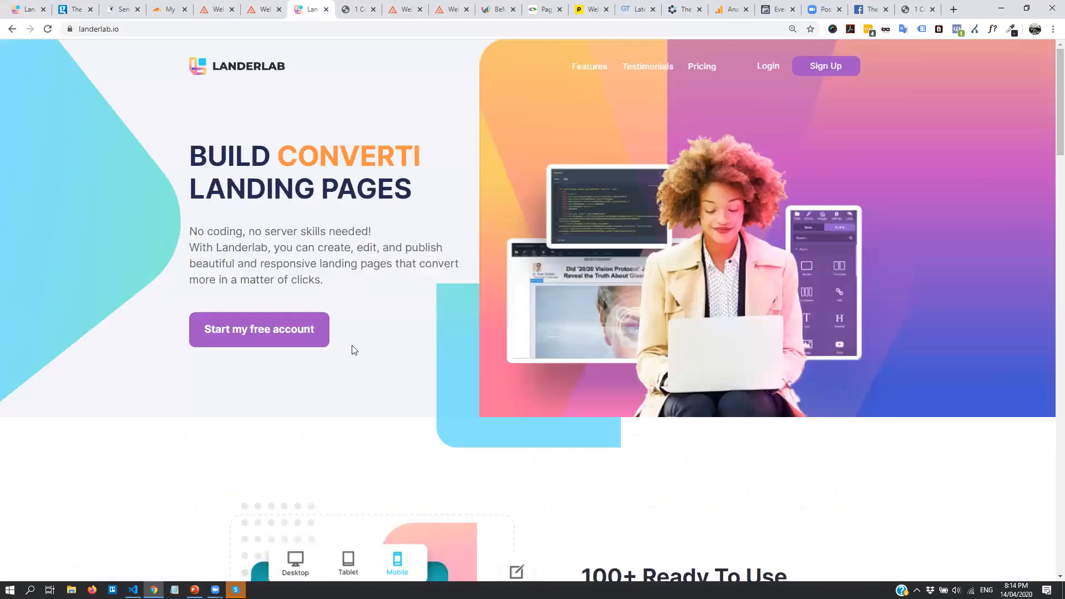
Scroll down the homepage past templates and how it works to the feature cards
scroll(433, 294, down, 4)
scroll(422, 291, up, 2)
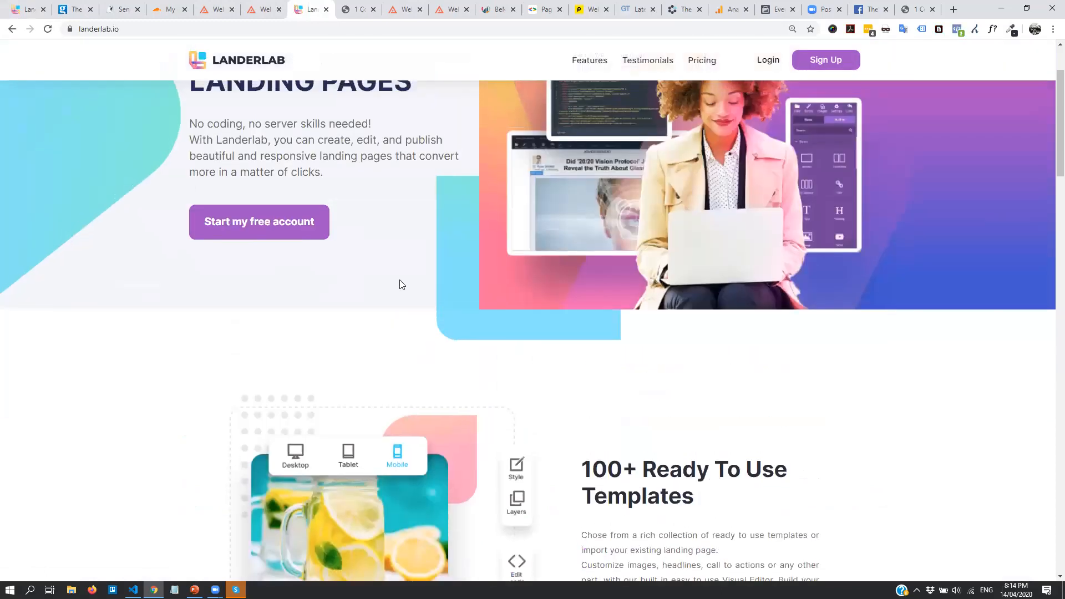
scroll(401, 283, up, 2)
scroll(410, 282, down, 3)
scroll(419, 272, down, 6)
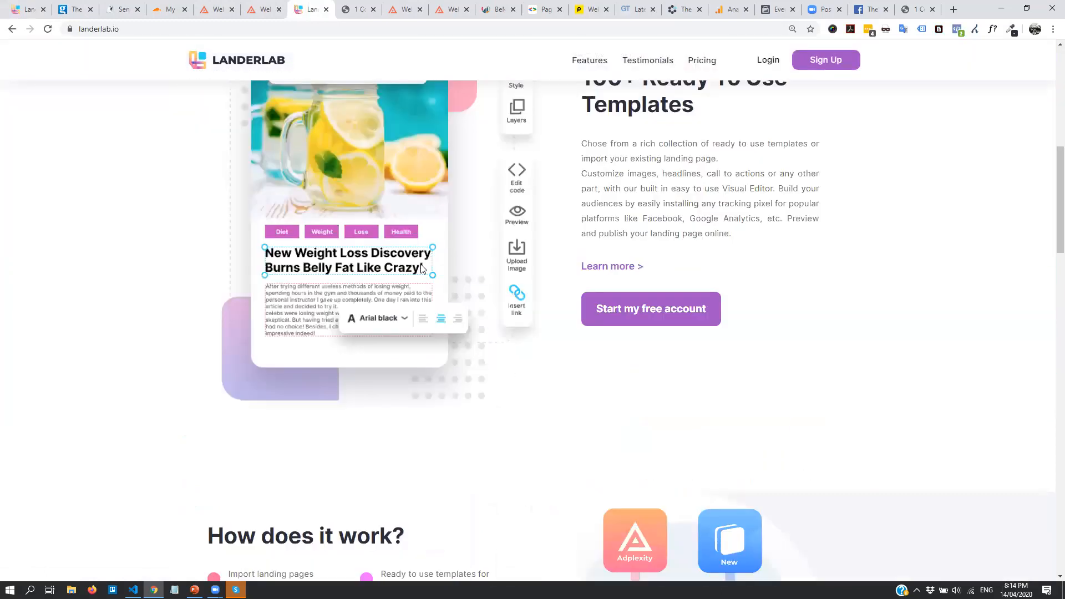
scroll(721, 344, down, 5)
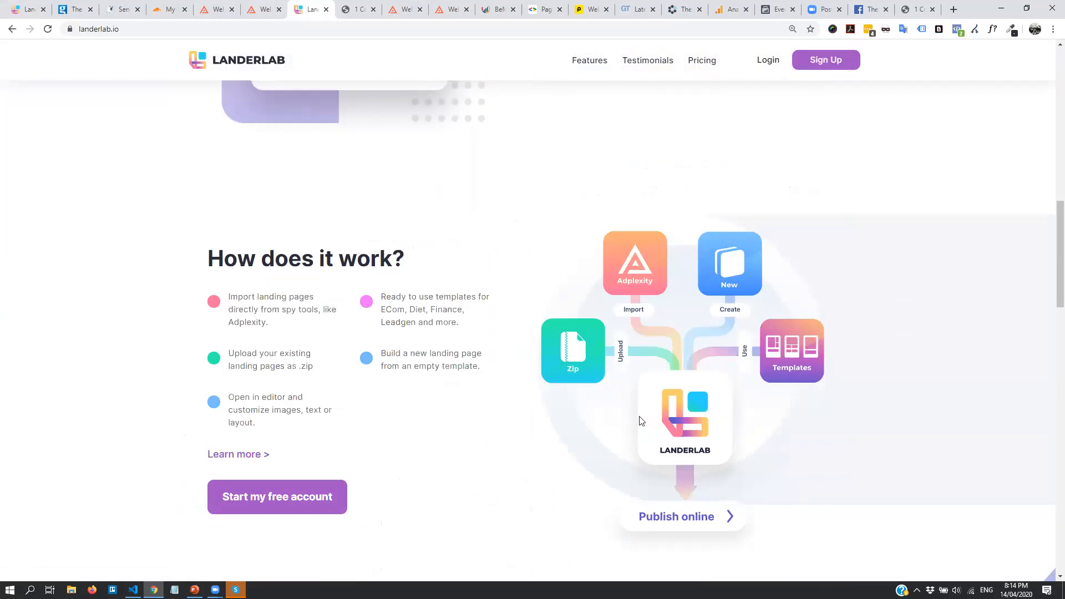
scroll(639, 418, down, 3)
scroll(625, 294, down, 11)
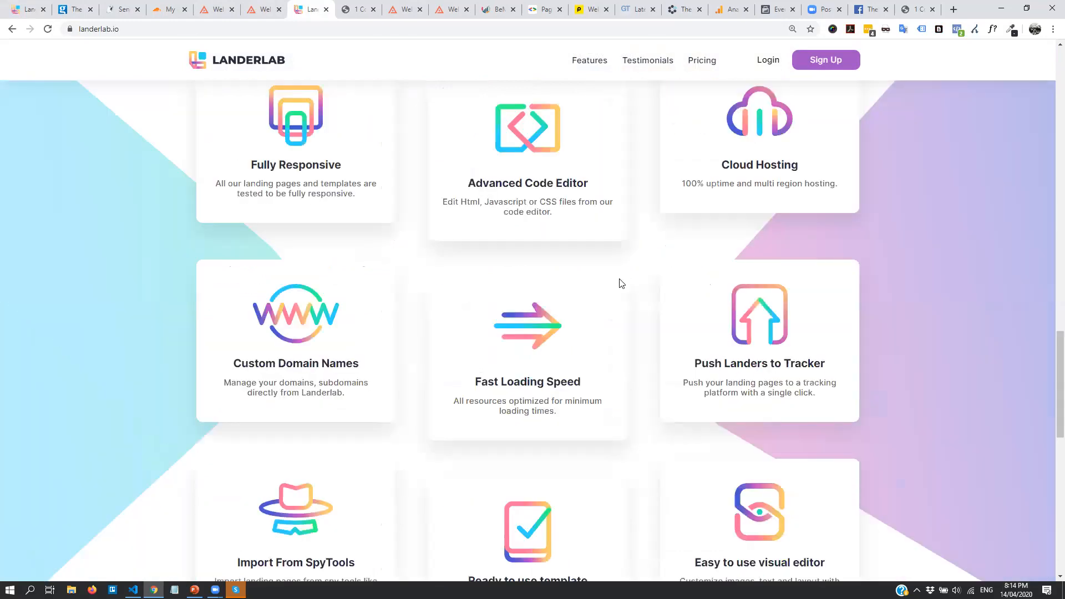
scroll(687, 194, down, 3)
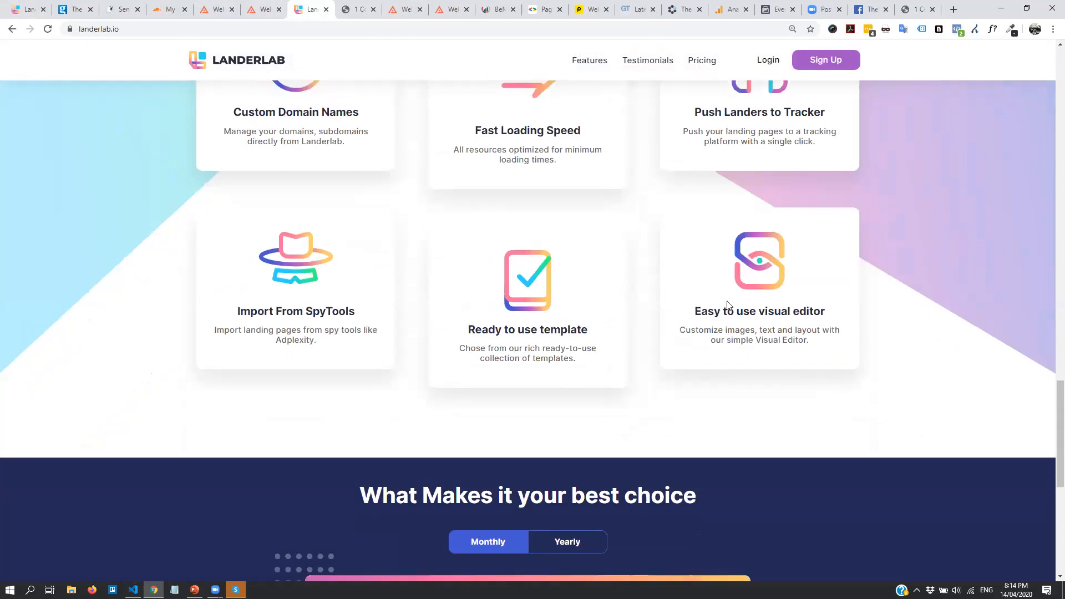
scroll(451, 326, up, 5)
Open the sanitizer ad's landing page details in AdPlexity and import it into LanderLab
click(403, 8)
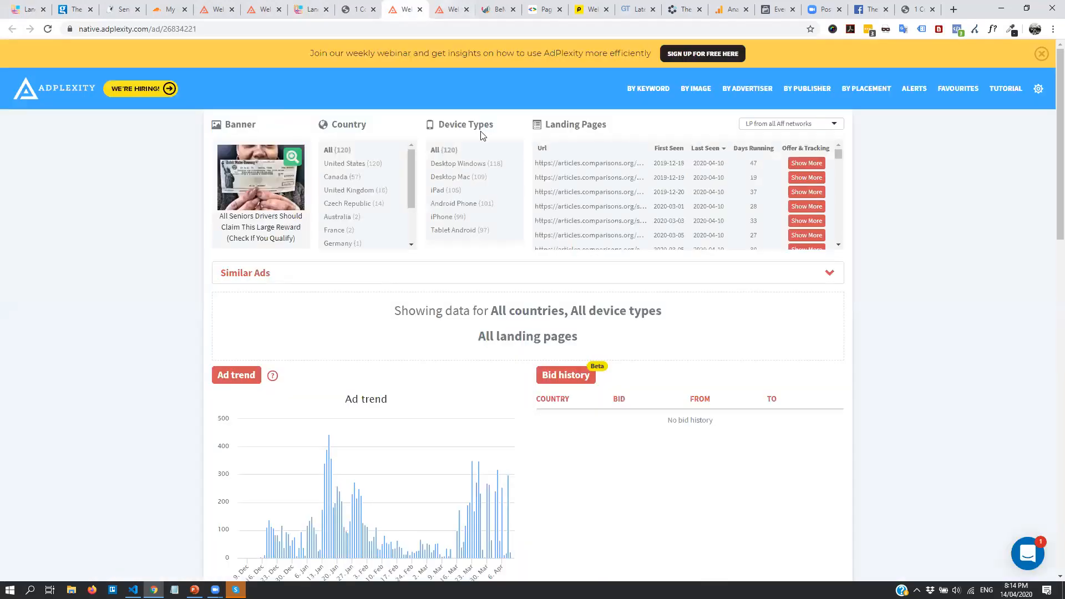
click(451, 9)
click(815, 163)
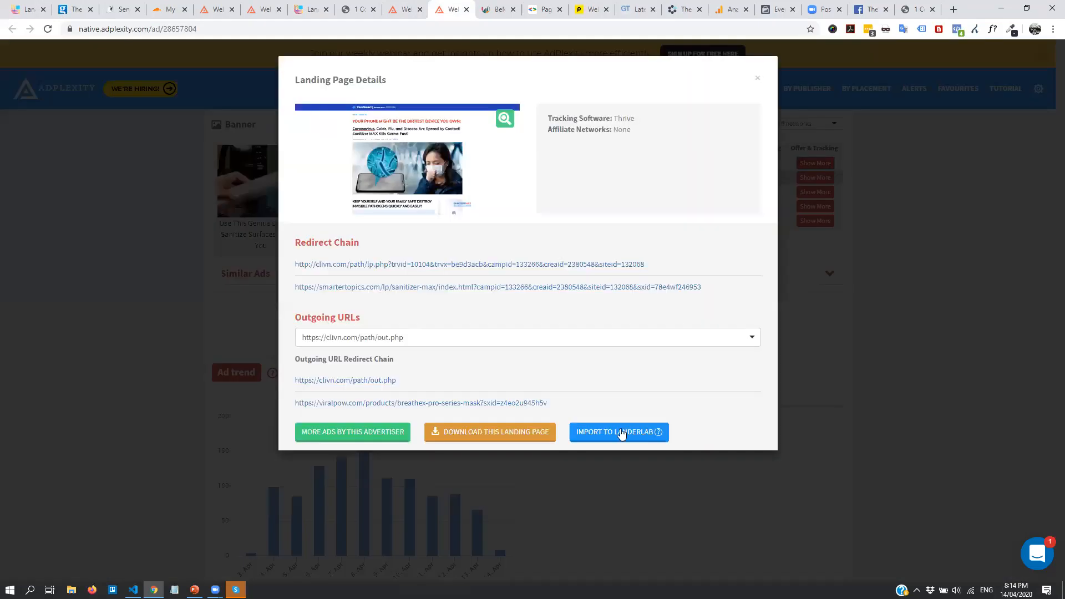
click(620, 433)
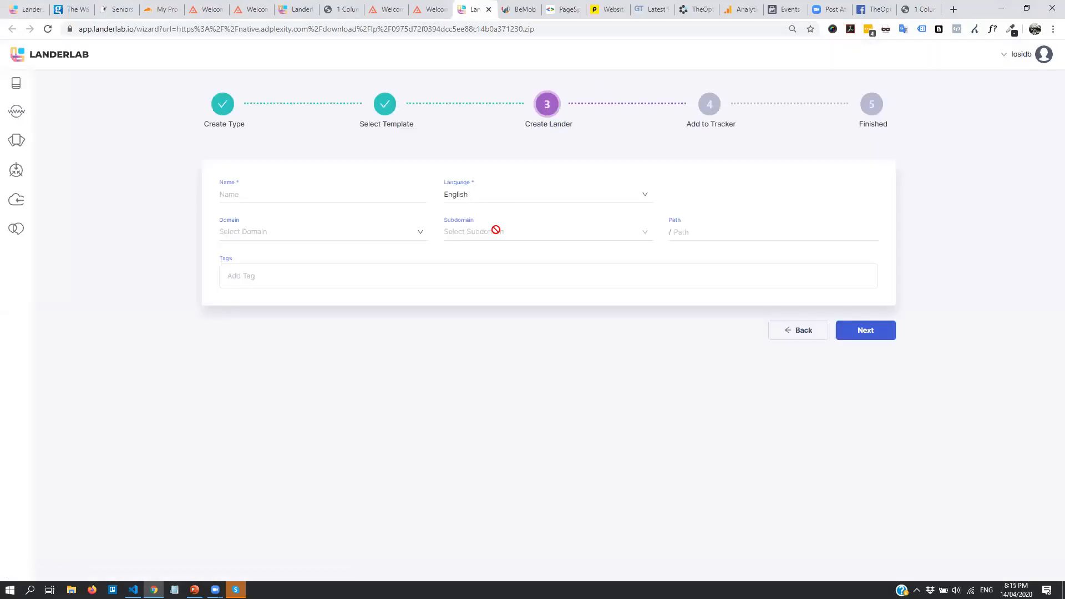
Go to the Landing Pages list, scroll to the Win iPhone card and open its preview
click(16, 83)
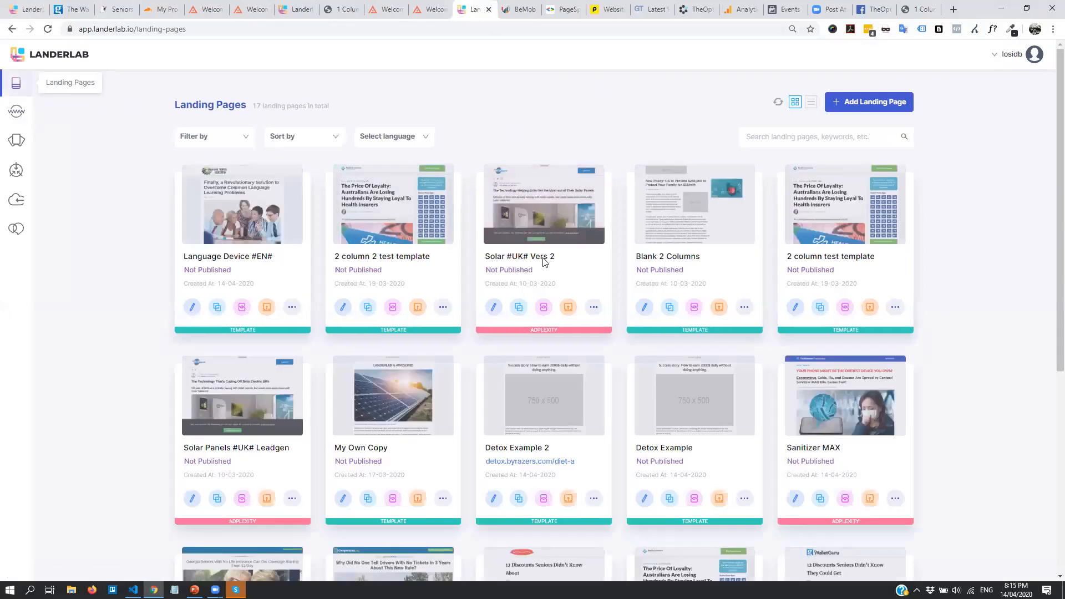
scroll(547, 258, down, 1)
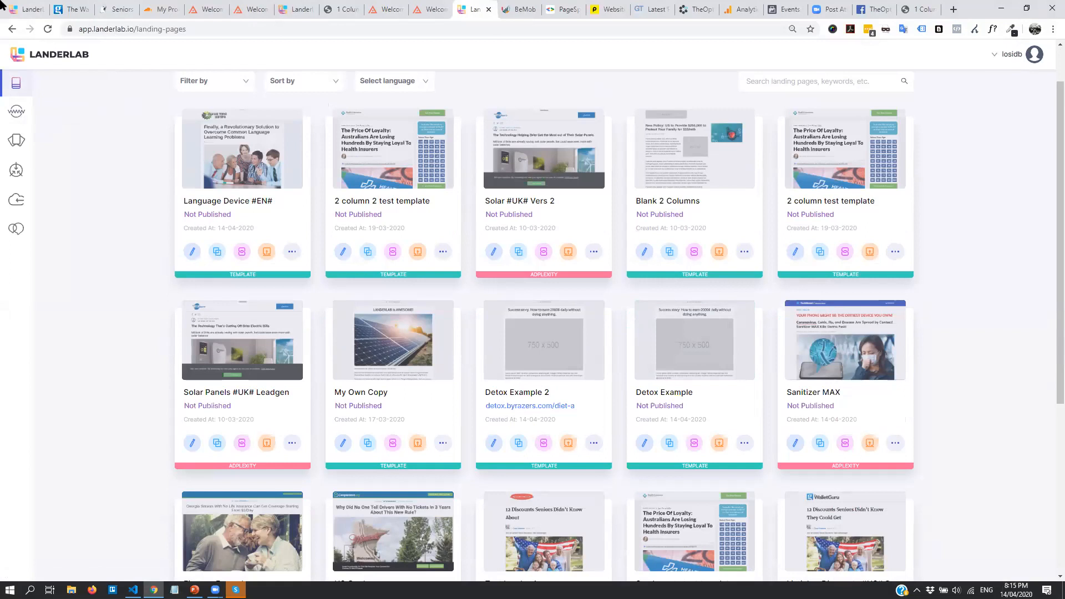
scroll(1007, 344, down, 1)
scroll(1006, 343, down, 5)
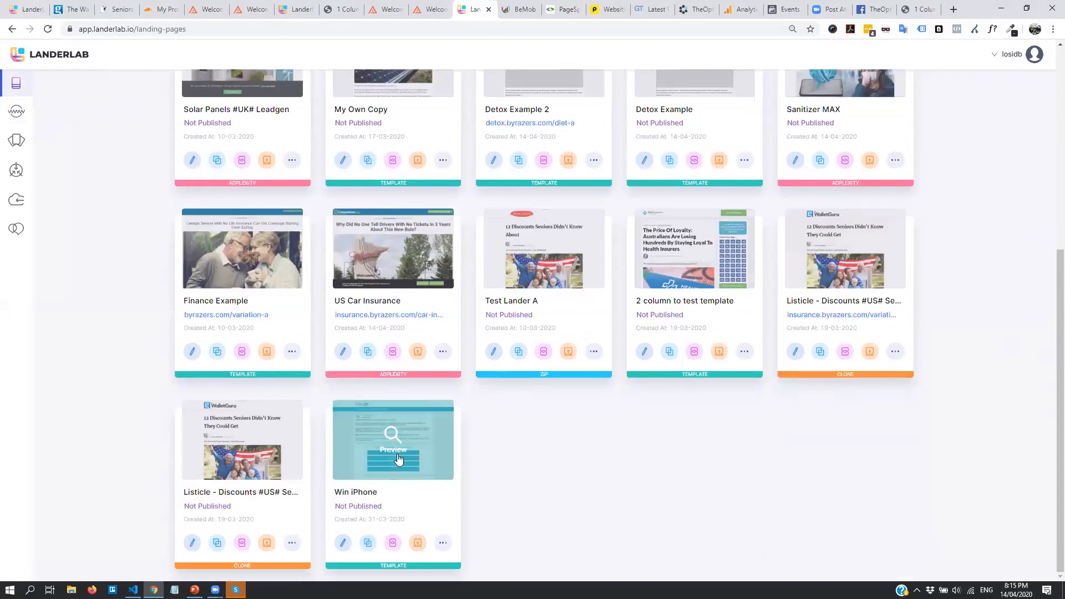
click(405, 434)
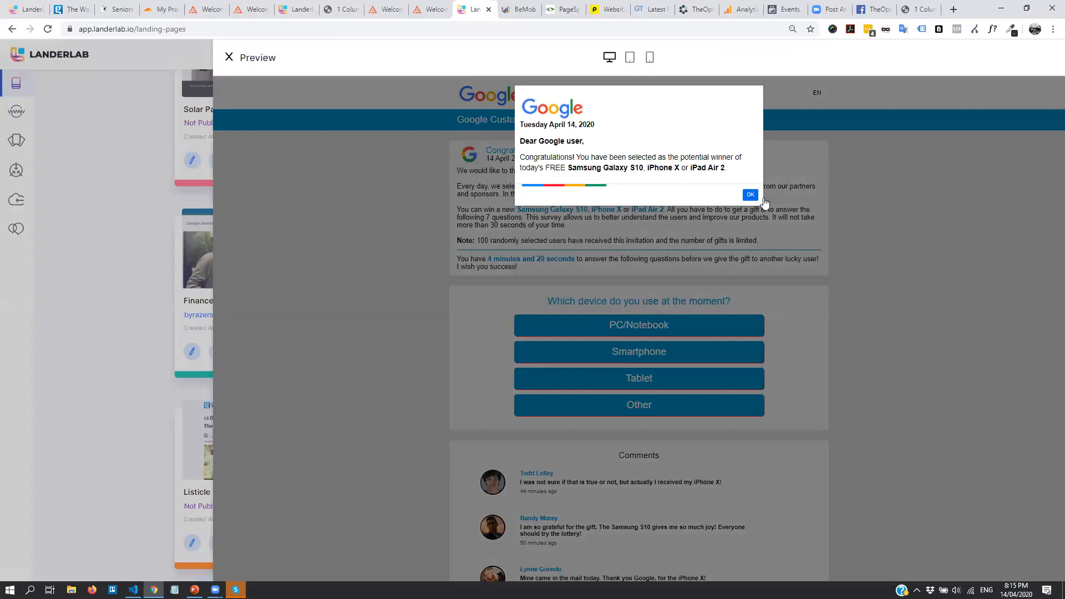
Dismiss the Google popup in the Win iPhone preview and try tablet, phone and desktop widths
click(750, 195)
scroll(555, 129, down, 6)
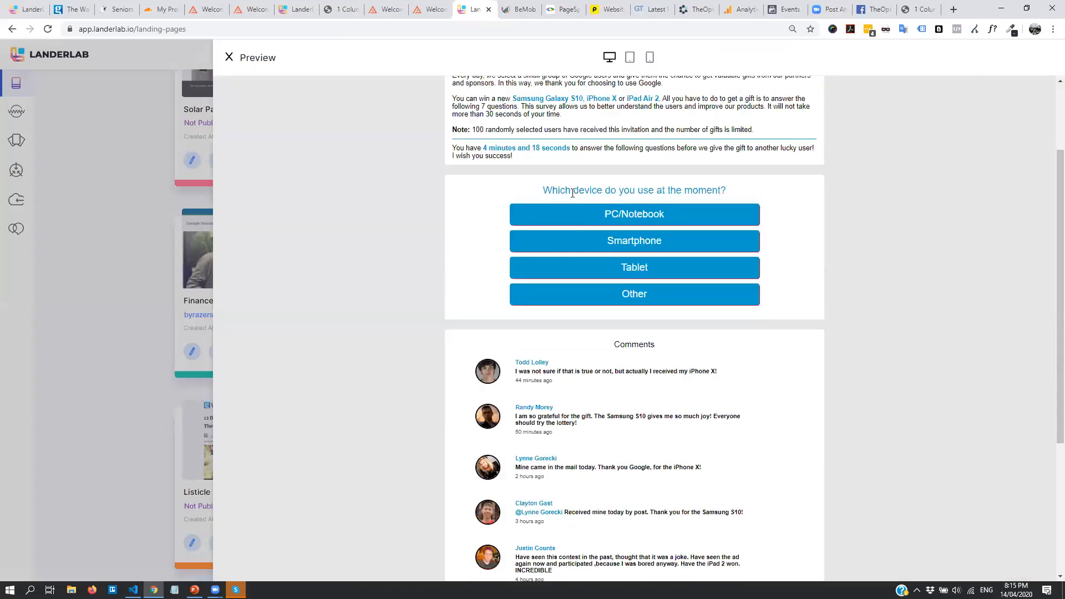
scroll(694, 299, up, 6)
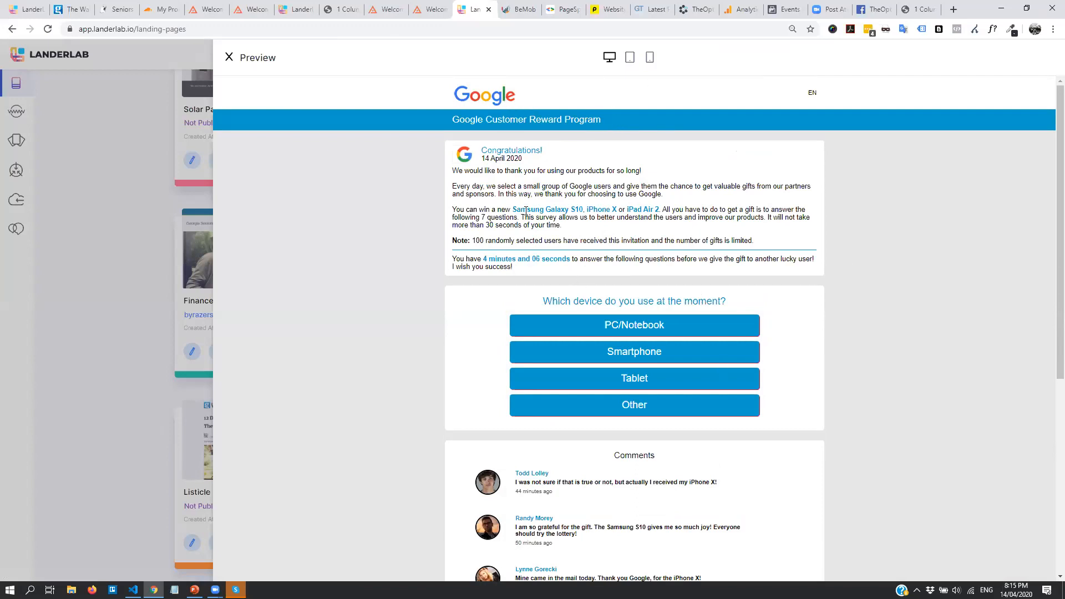
click(631, 58)
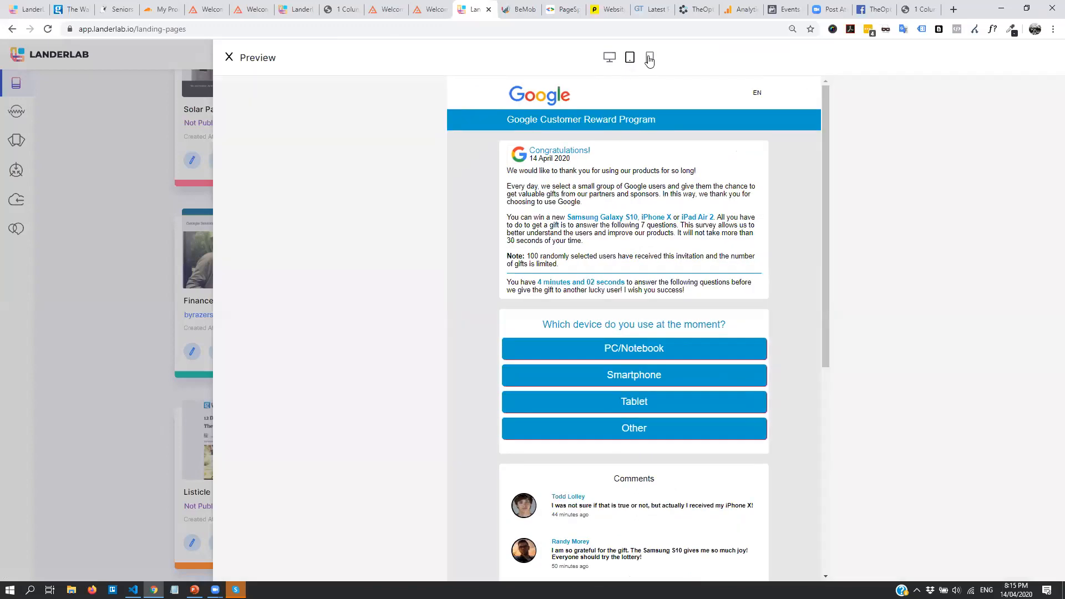
click(650, 58)
click(609, 57)
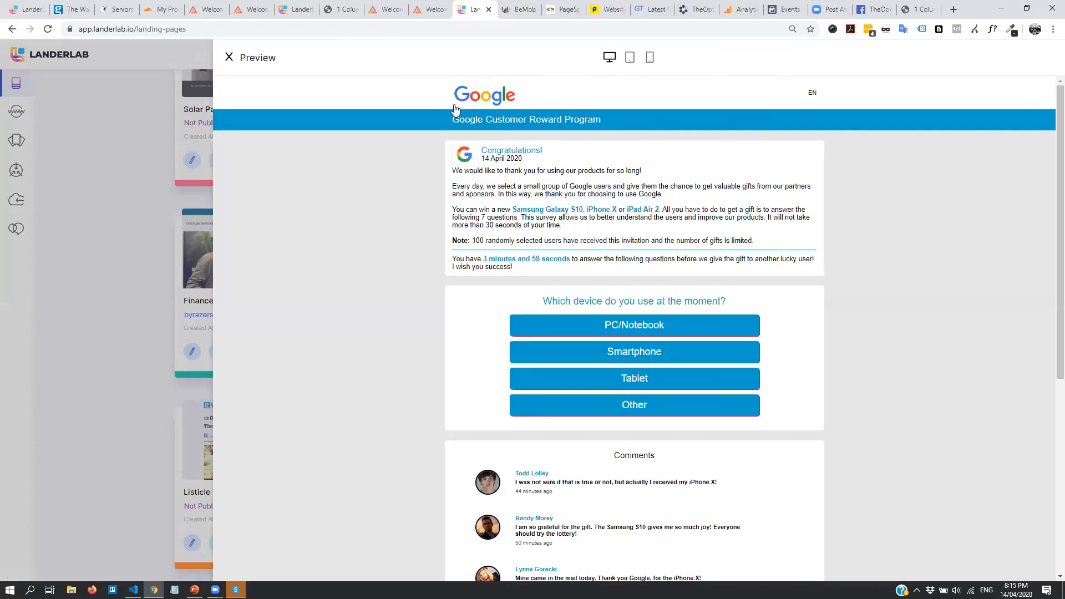
View the lander at phone width, scroll through it, then close the preview
click(629, 58)
click(651, 61)
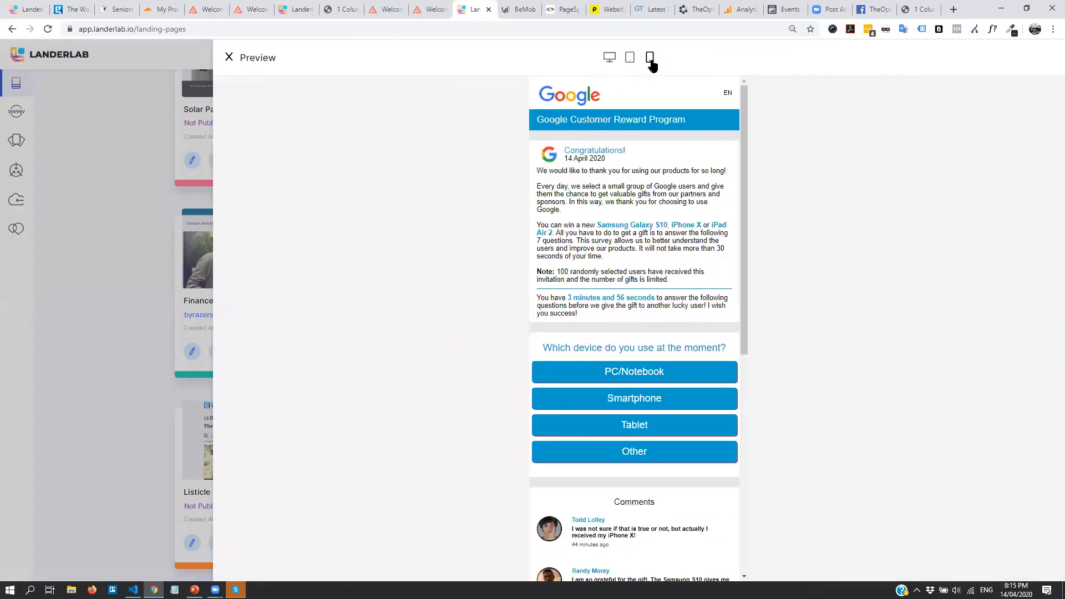
scroll(616, 206, down, 10)
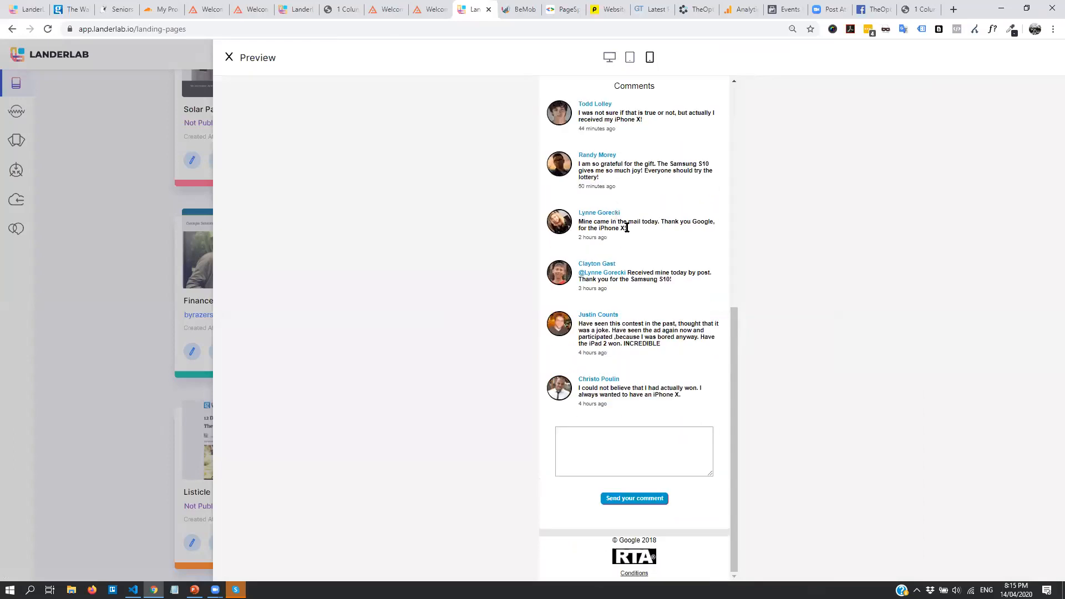
scroll(628, 227, up, 8)
scroll(662, 258, down, 6)
scroll(662, 258, down, 4)
scroll(644, 210, up, 10)
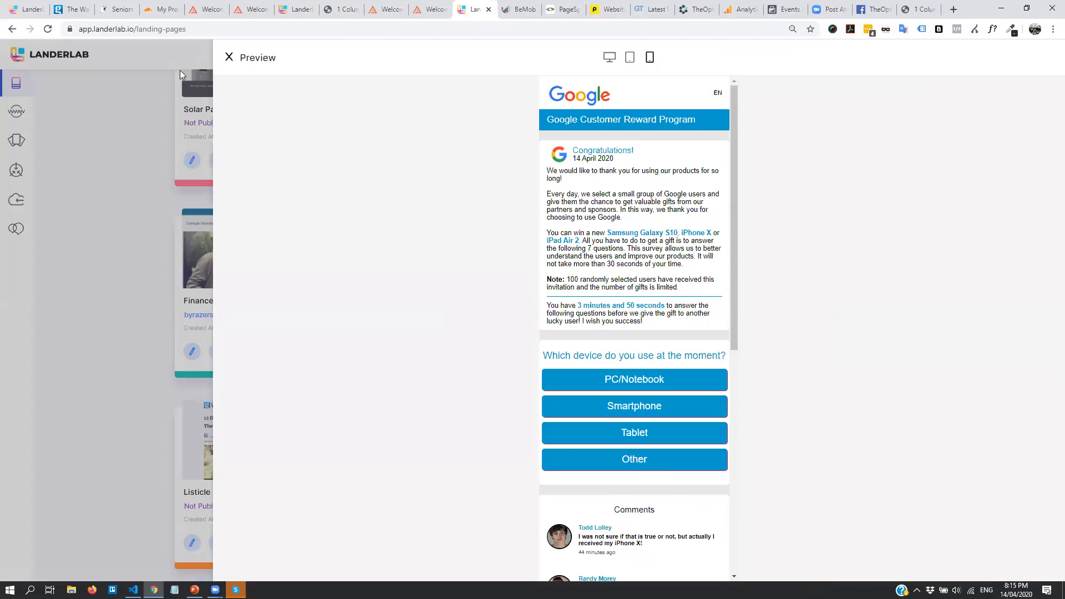
click(136, 56)
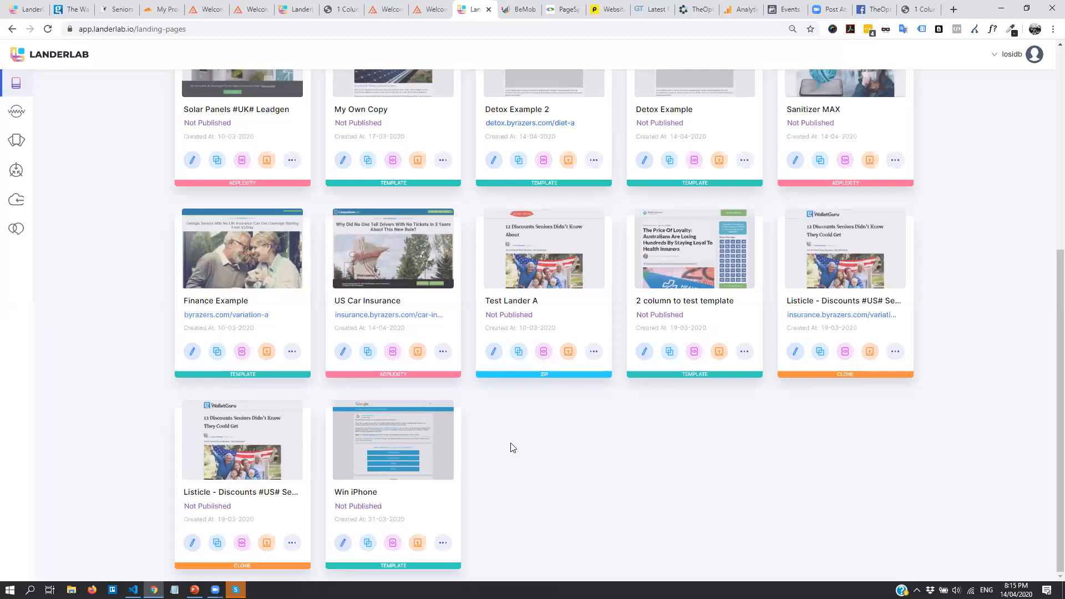
On the Integrations page, check the trackers offered by Add Integration, then cancel without adding
scroll(668, 497, up, 6)
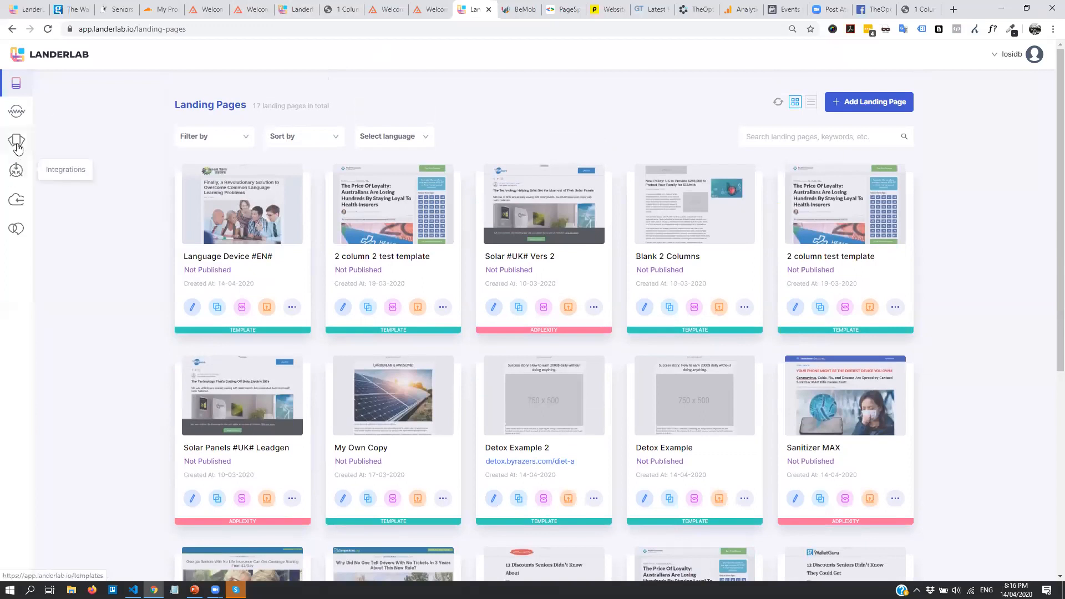
click(16, 170)
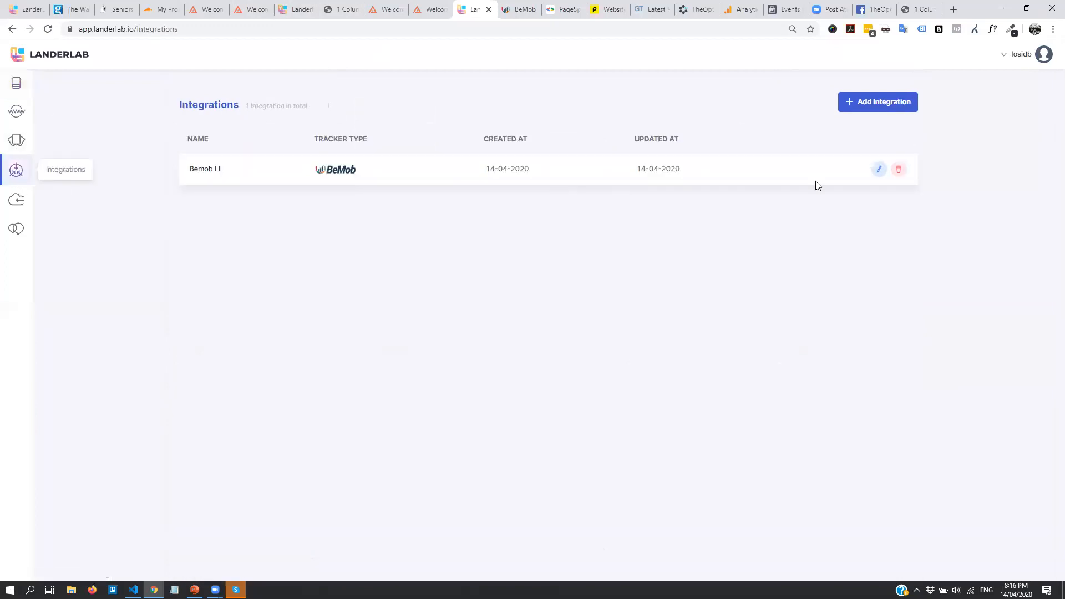
click(890, 110)
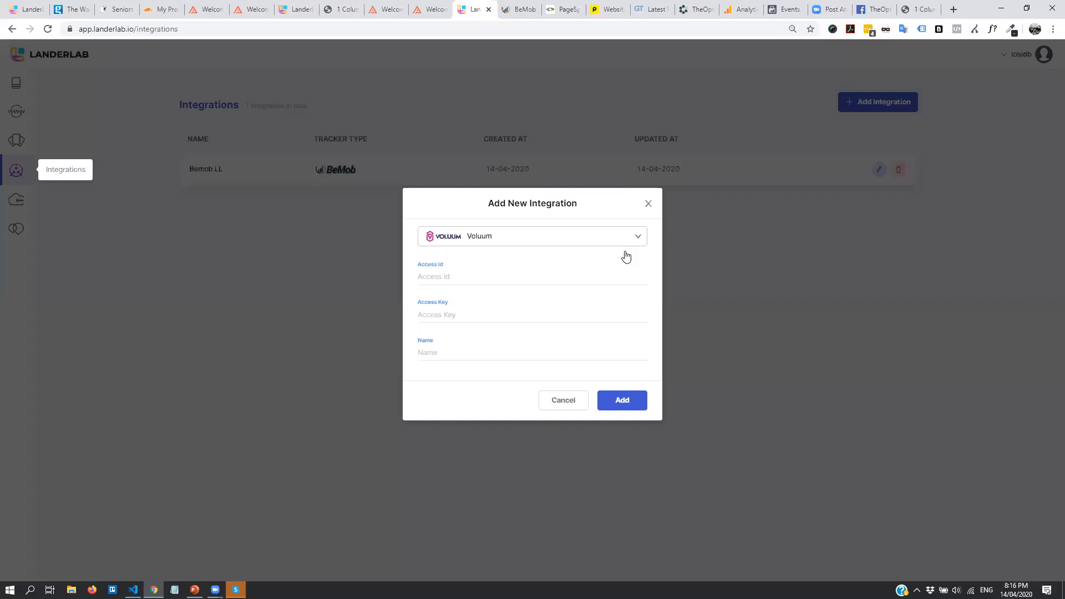
click(625, 244)
click(740, 277)
click(546, 405)
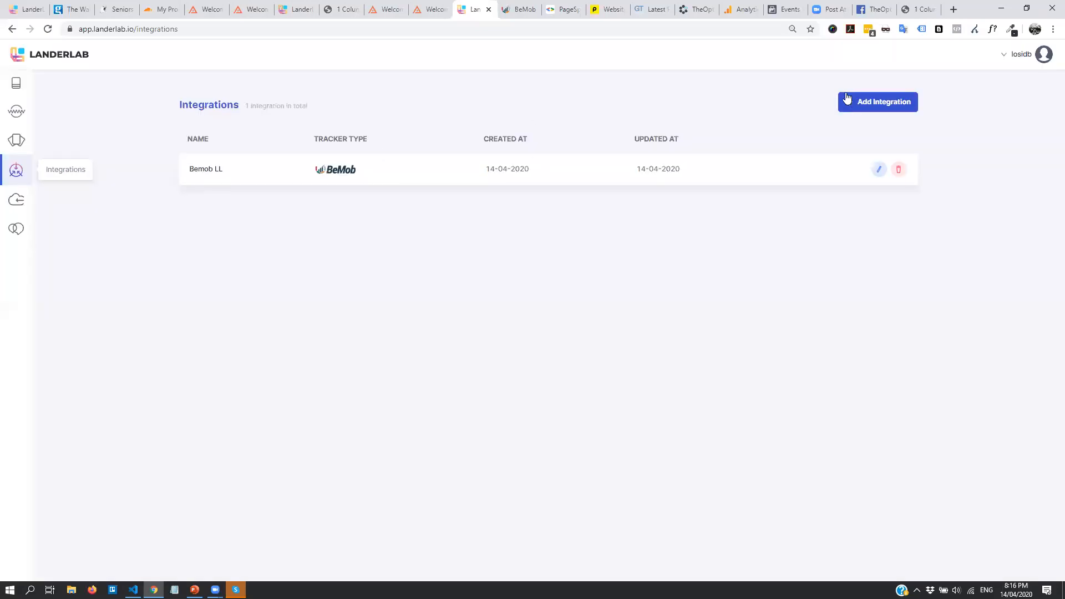
Recheck the supported trackers list, cancel again, and go to the Cloudflare Accounts page
click(847, 98)
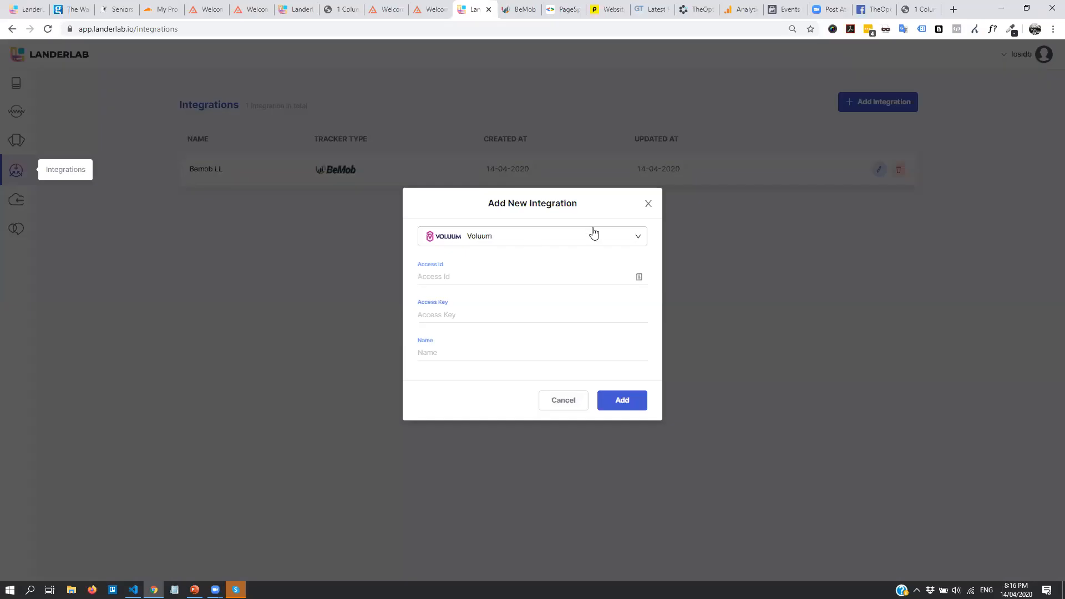
click(499, 242)
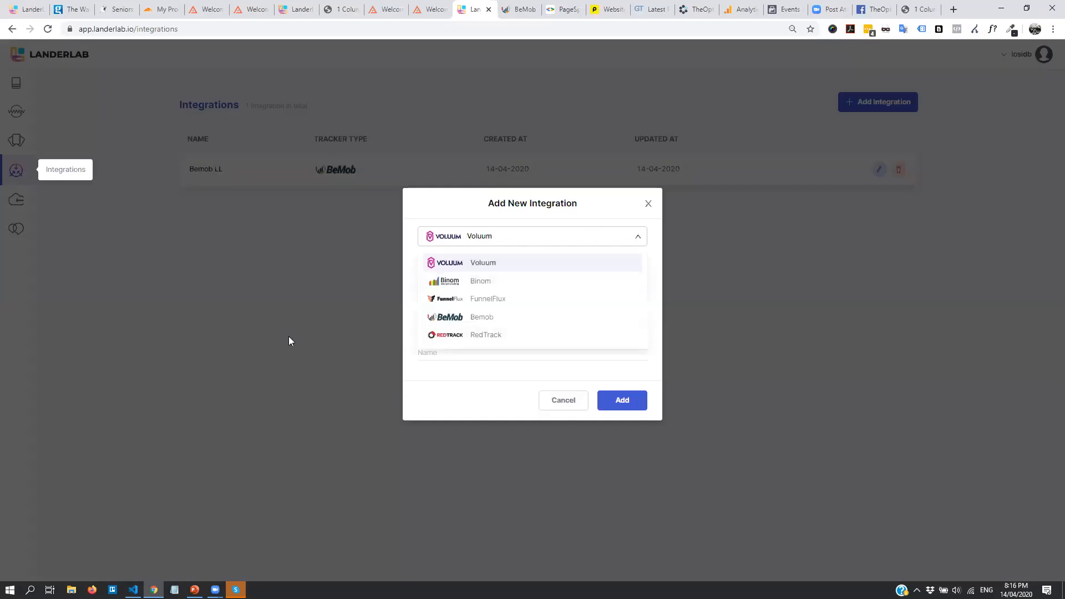
click(125, 178)
click(564, 401)
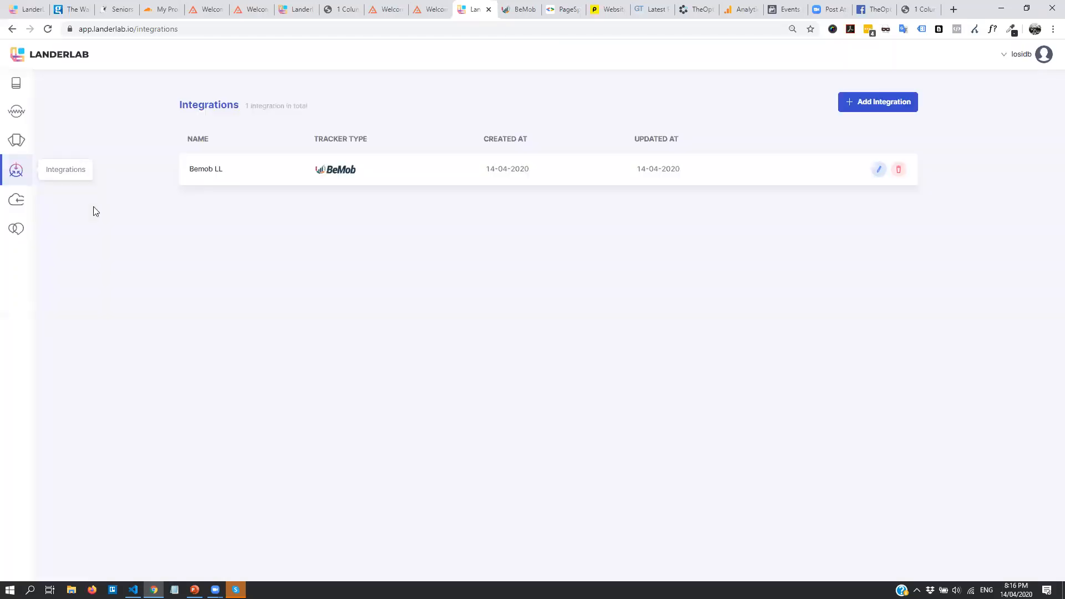
click(6, 206)
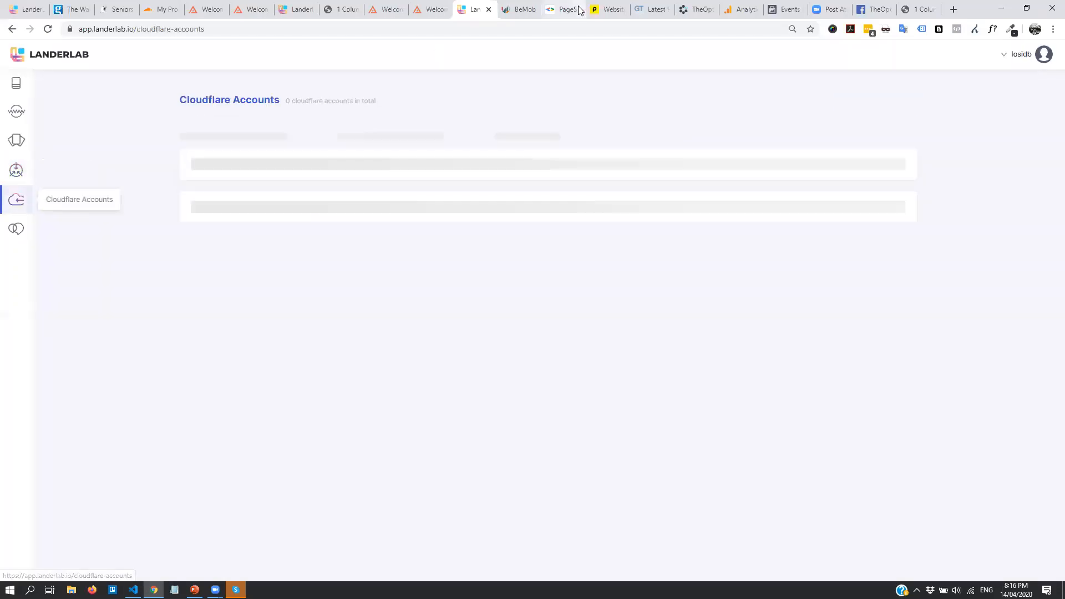
Open and cancel the Add Cloudflare Account form, then go to the Domains page
click(829, 102)
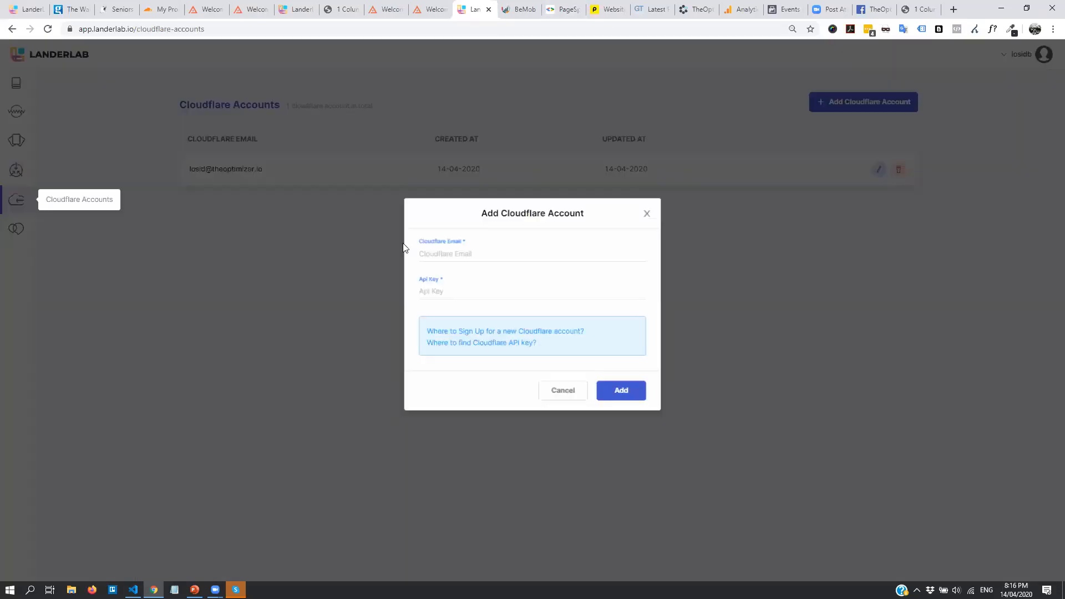
click(564, 395)
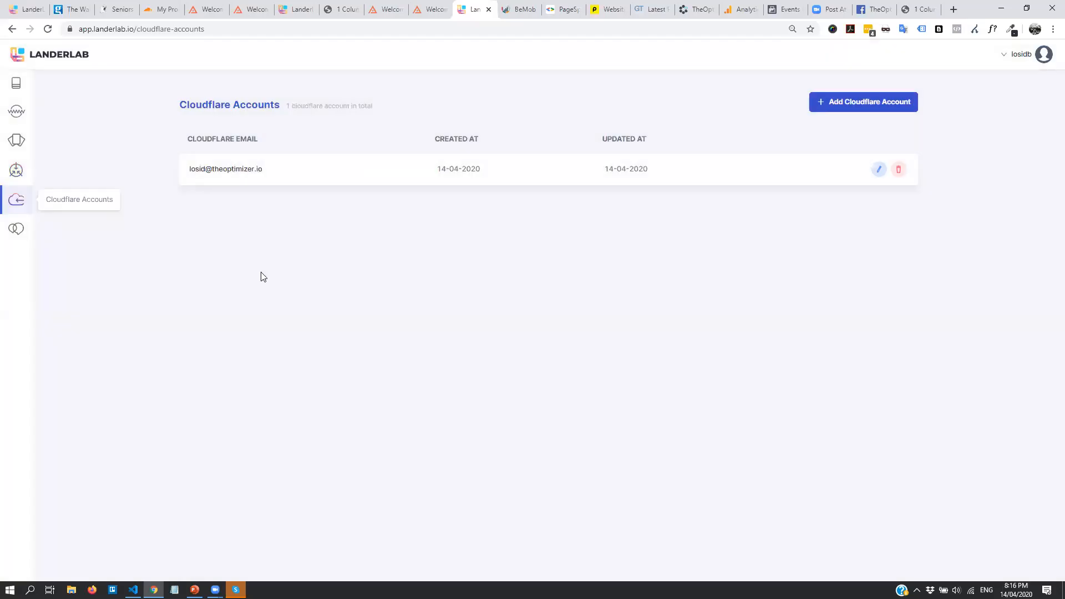
click(16, 112)
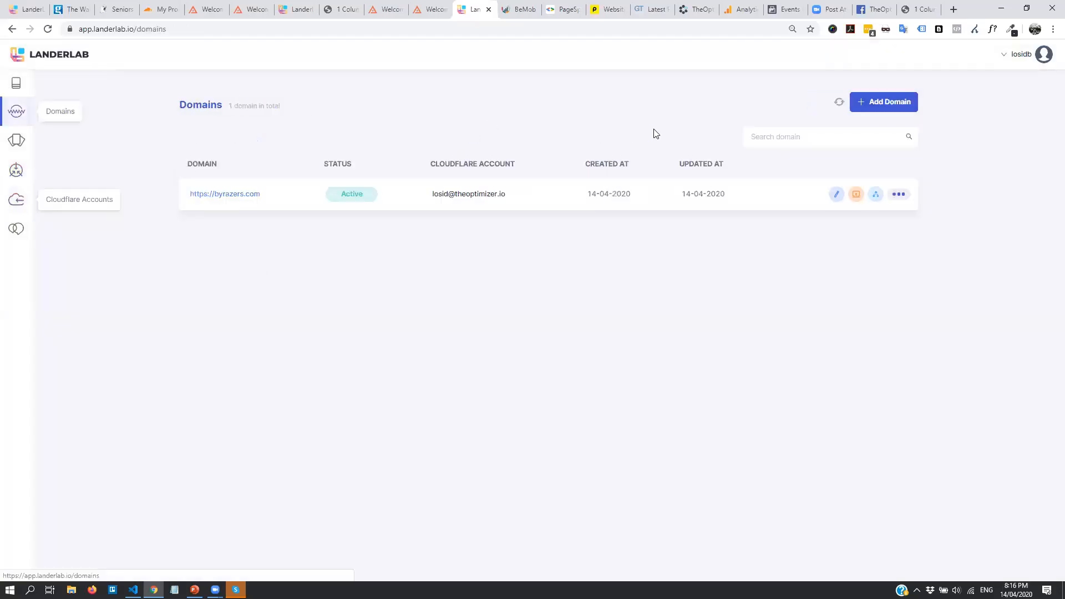
Review byrazers.com's DNS records, trying a new type A record but cancelling it, then close
click(875, 194)
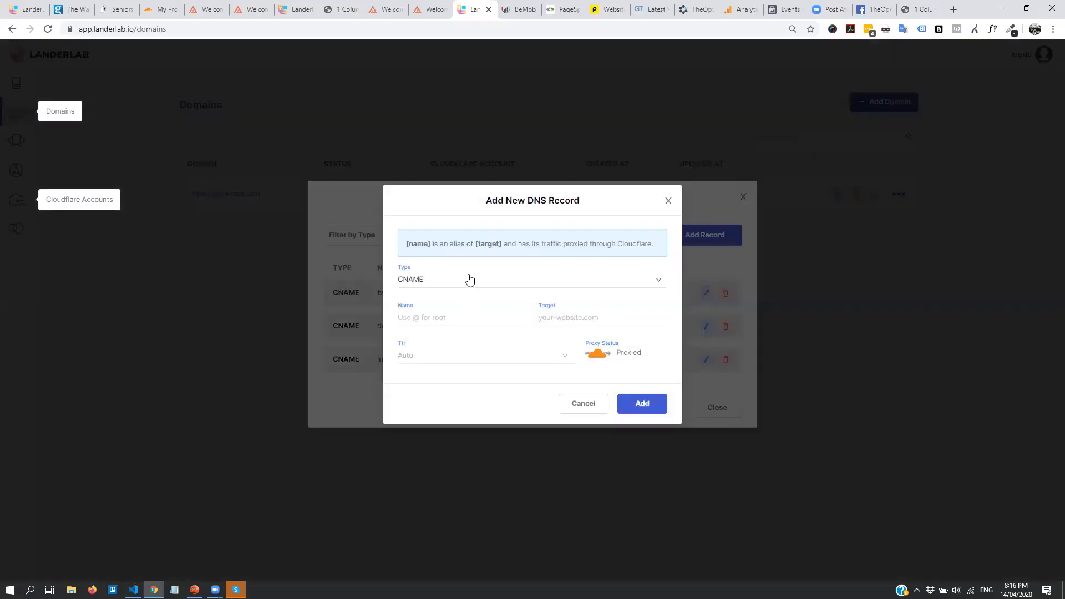
click(469, 280)
click(441, 329)
click(474, 291)
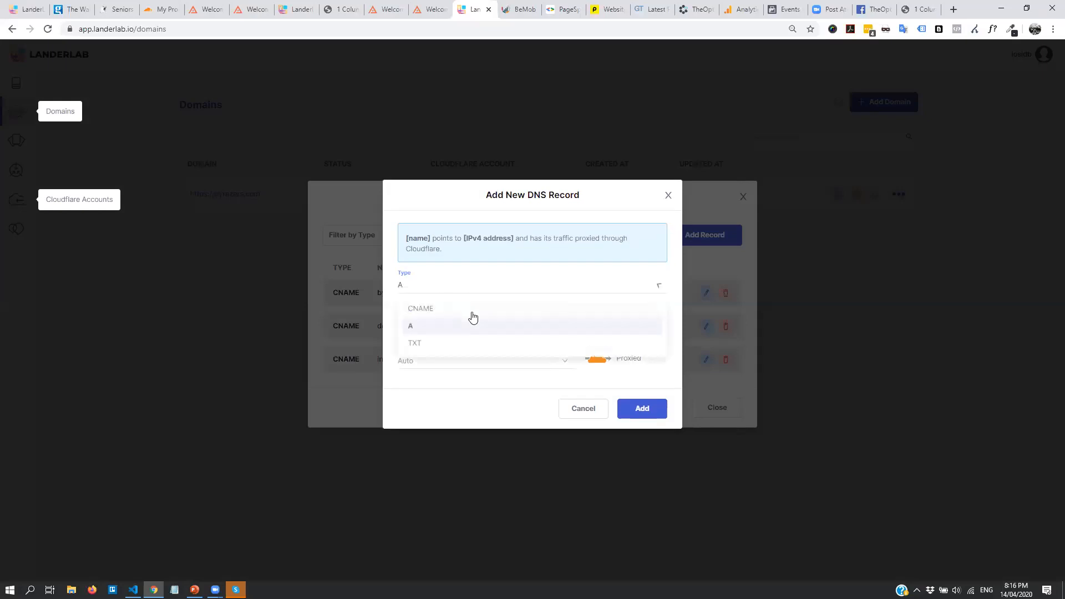
click(568, 197)
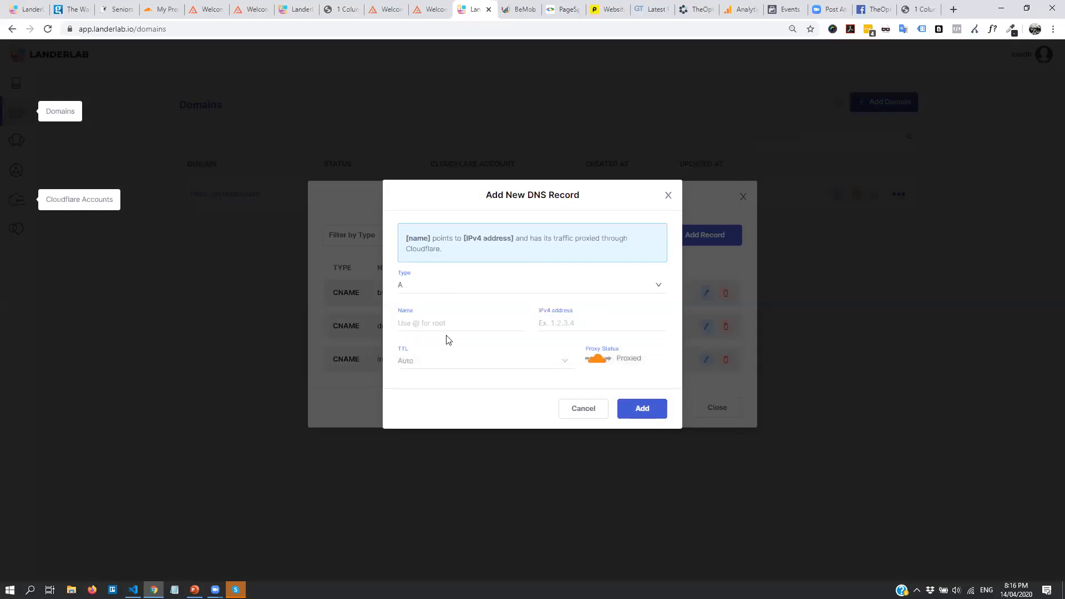
click(583, 410)
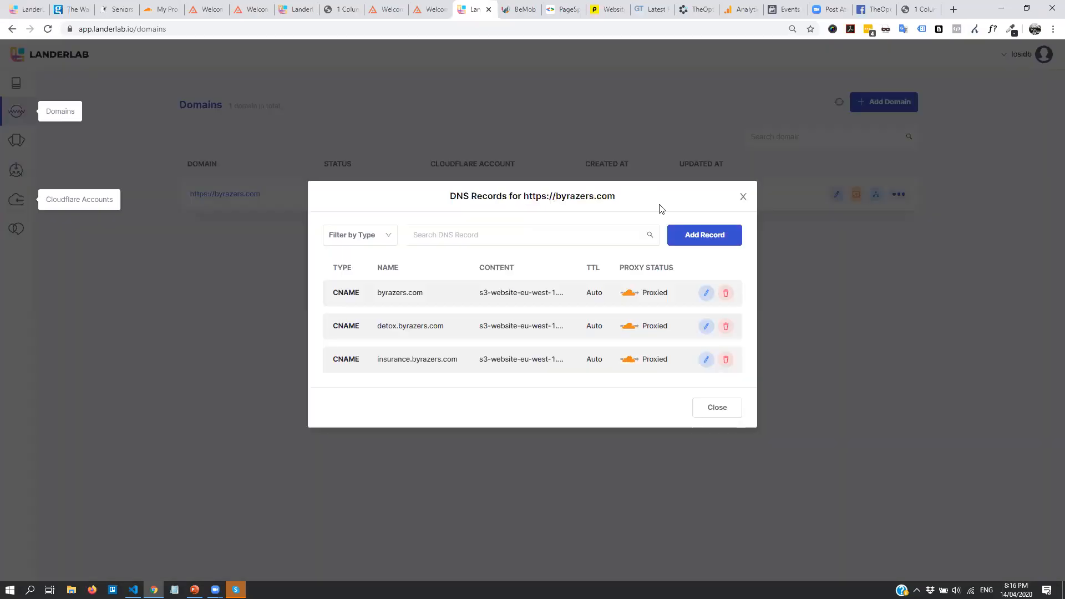
click(742, 199)
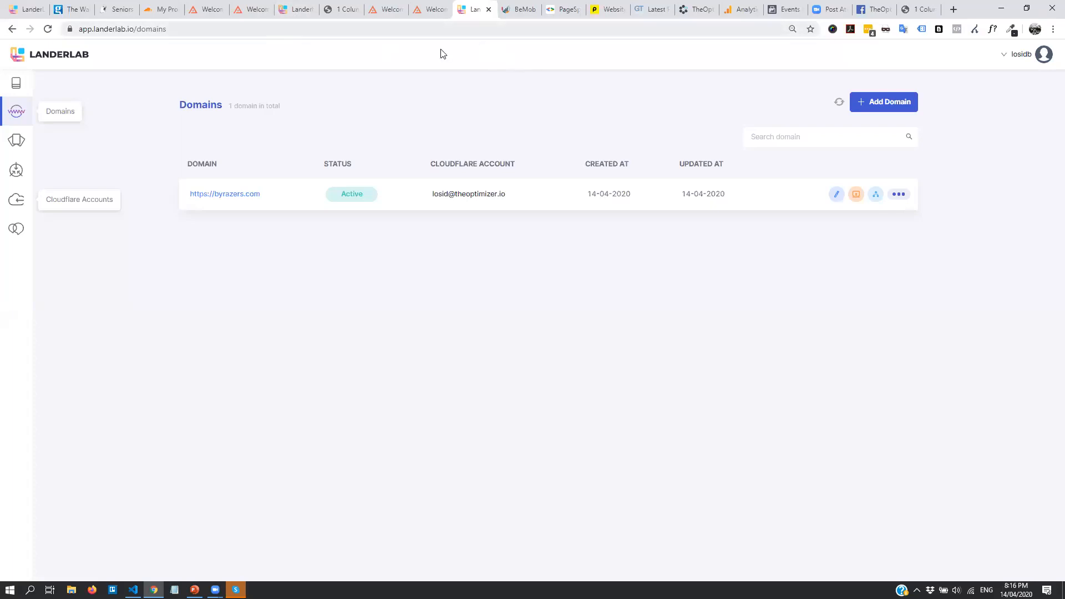
Clone the Listicle - Discounts #US# Seniors lander, leaving its Edit Landing Page settings unchanged
click(17, 85)
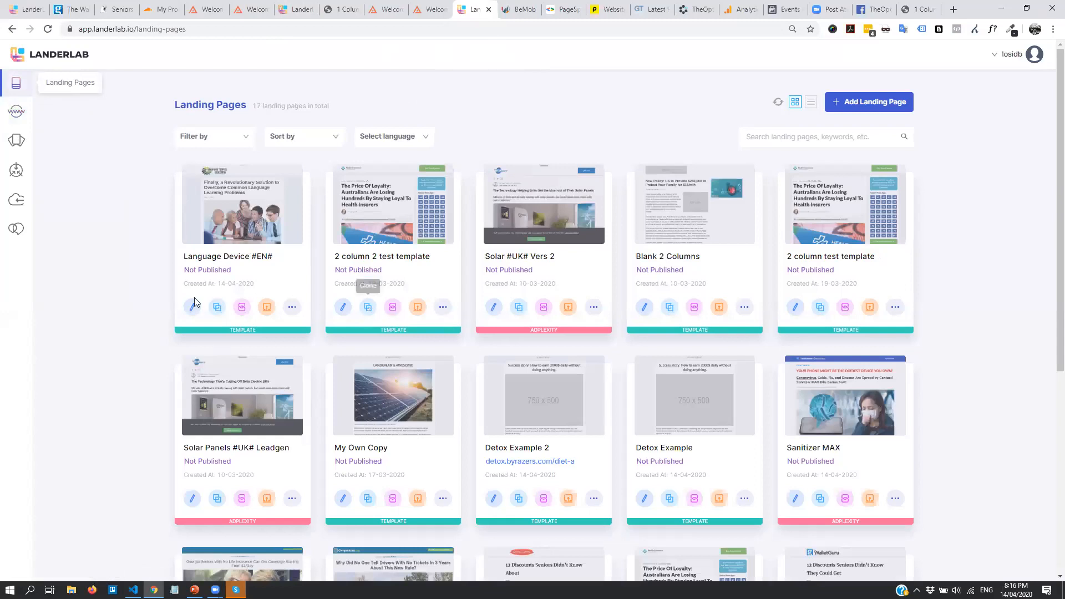
scroll(375, 333, down, 6)
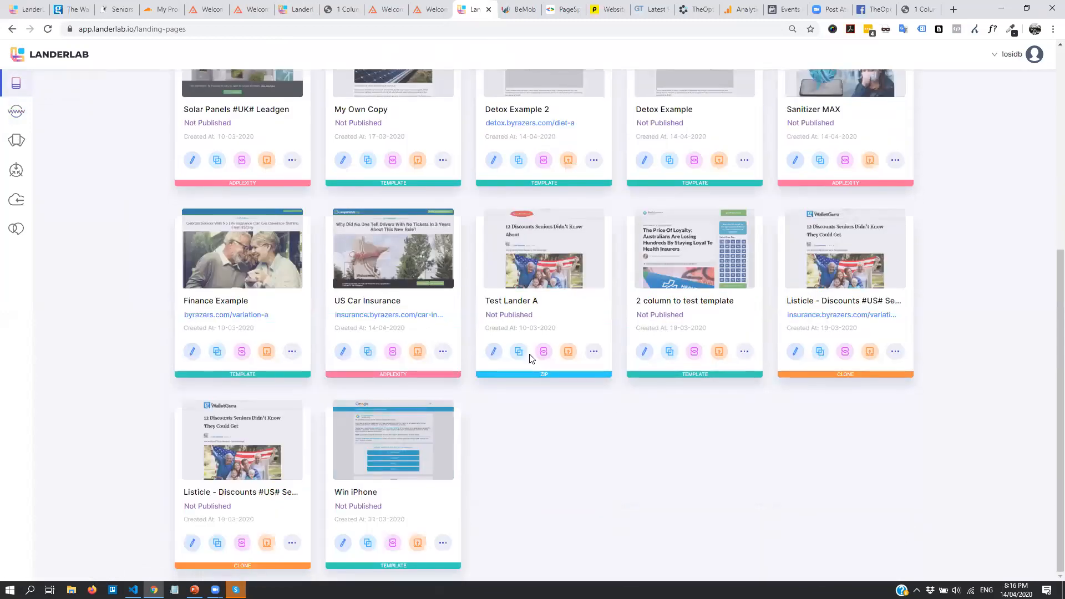
click(821, 352)
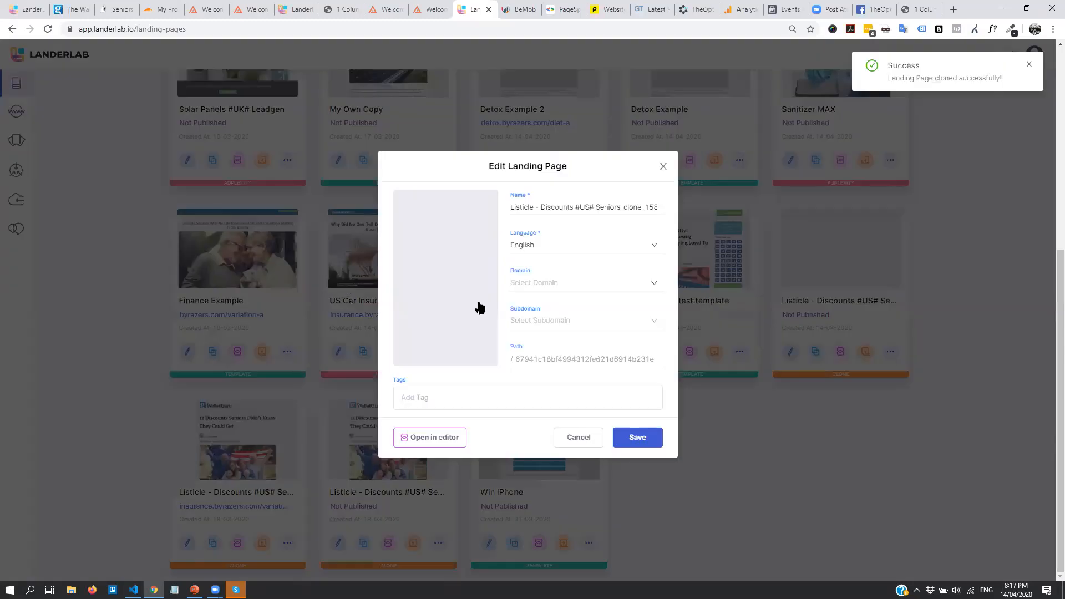
drag(668, 204, 726, 209)
click(594, 179)
click(588, 436)
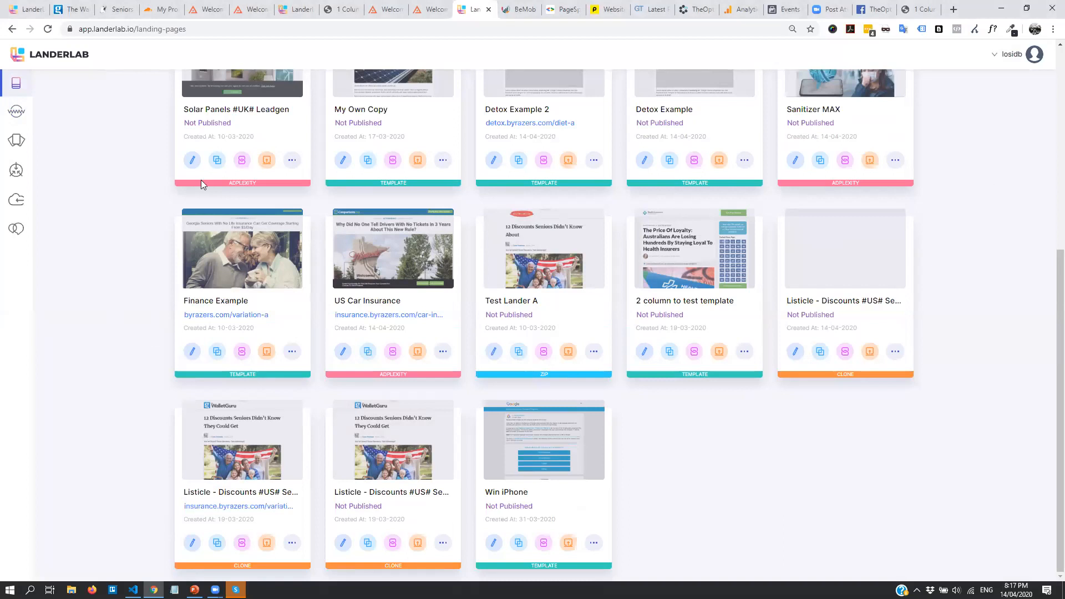
scroll(159, 212, up, 6)
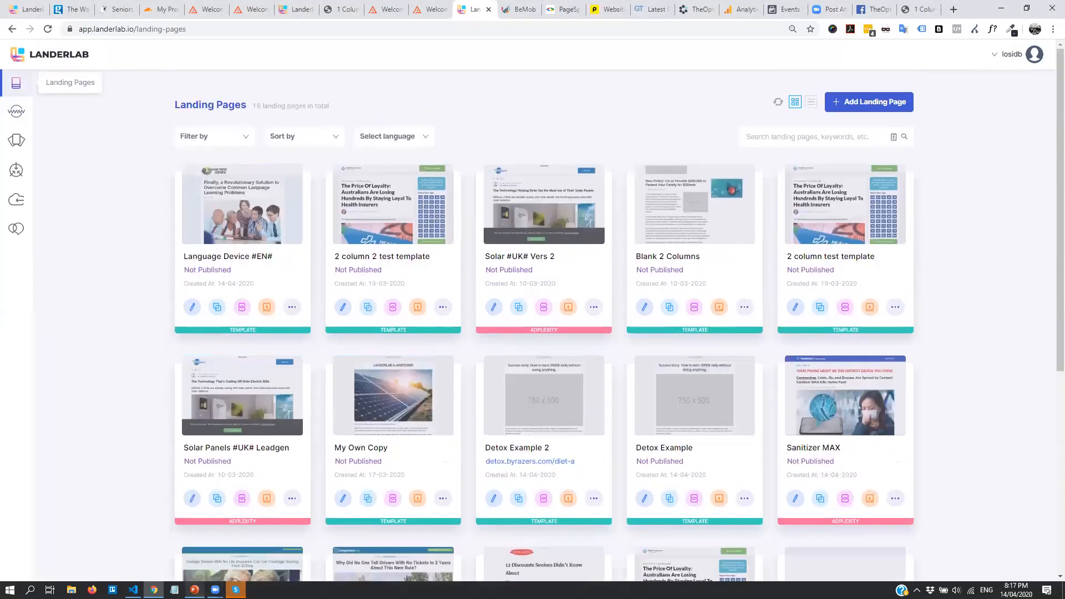
click(194, 589)
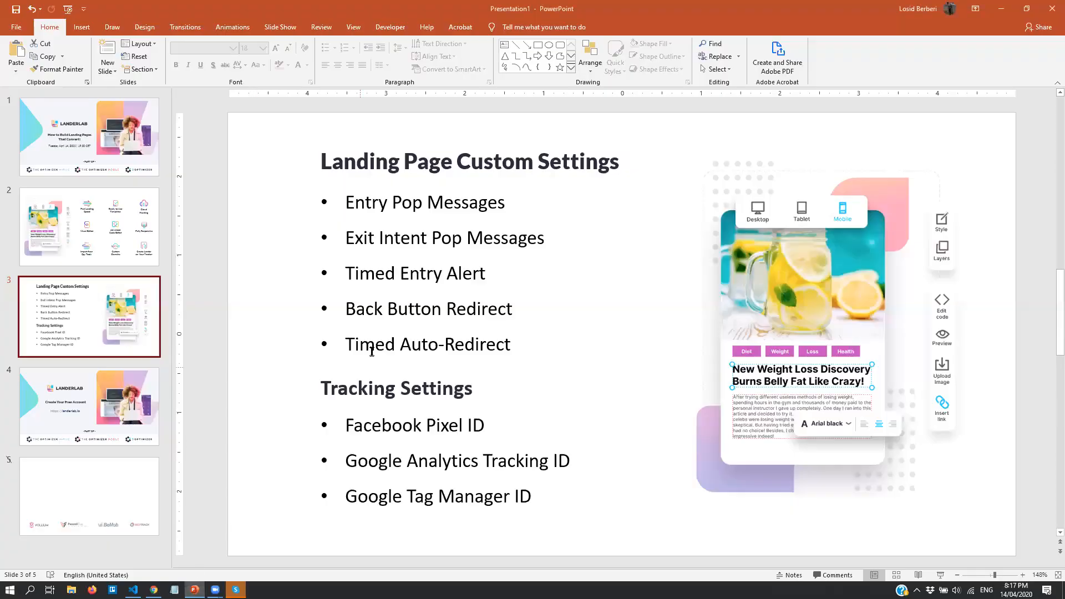
click(999, 11)
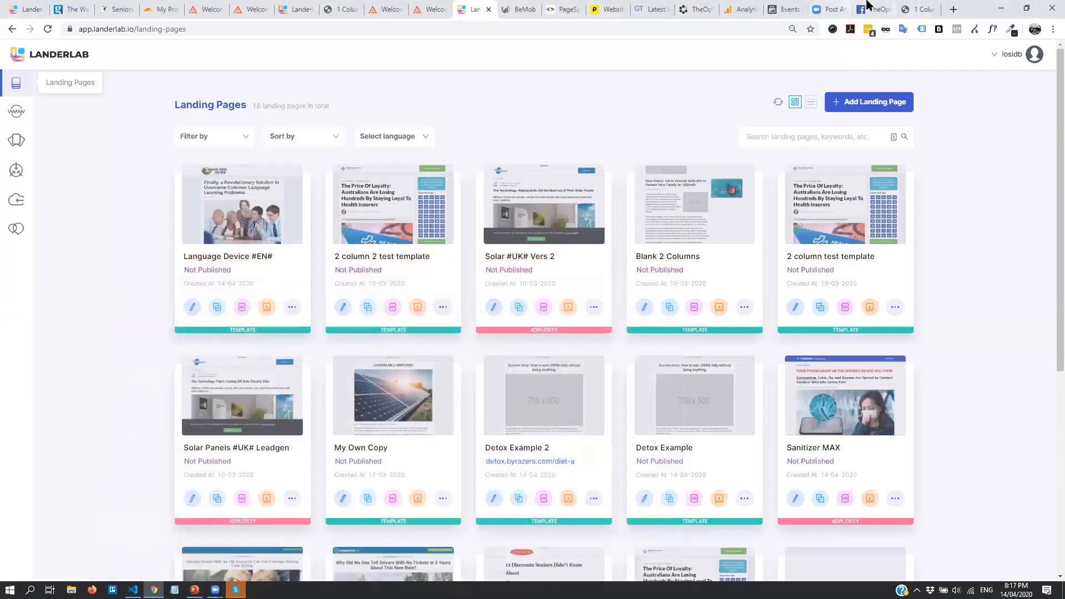
Switch the browser to the TheOptimizer tab showing theoptimizer.io
click(706, 8)
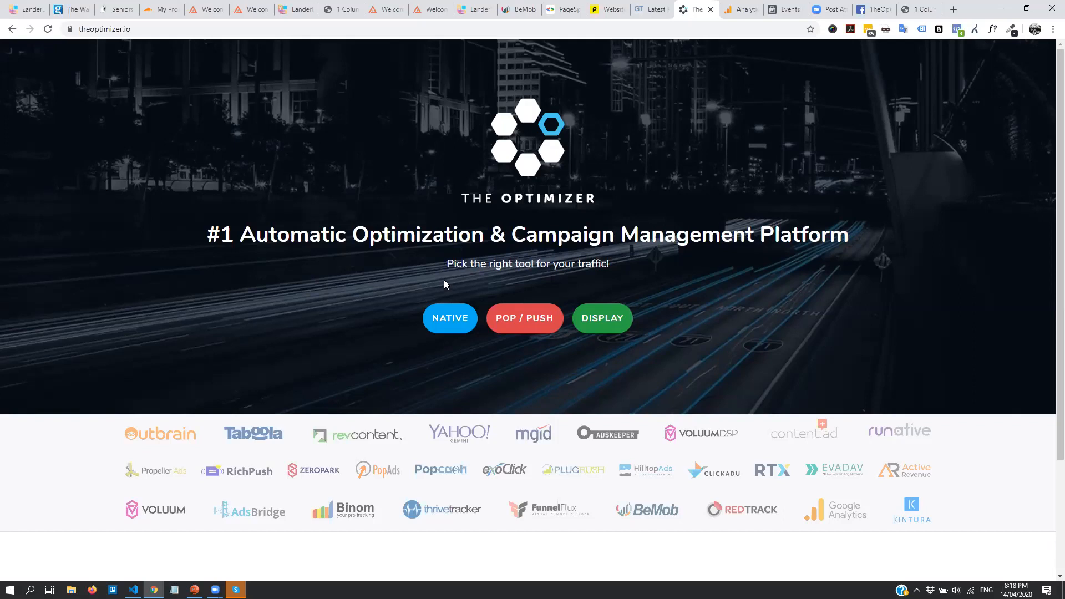
Present slide 4, LanderLab's 'Create Your Free Account', full screen in PowerPoint
click(194, 590)
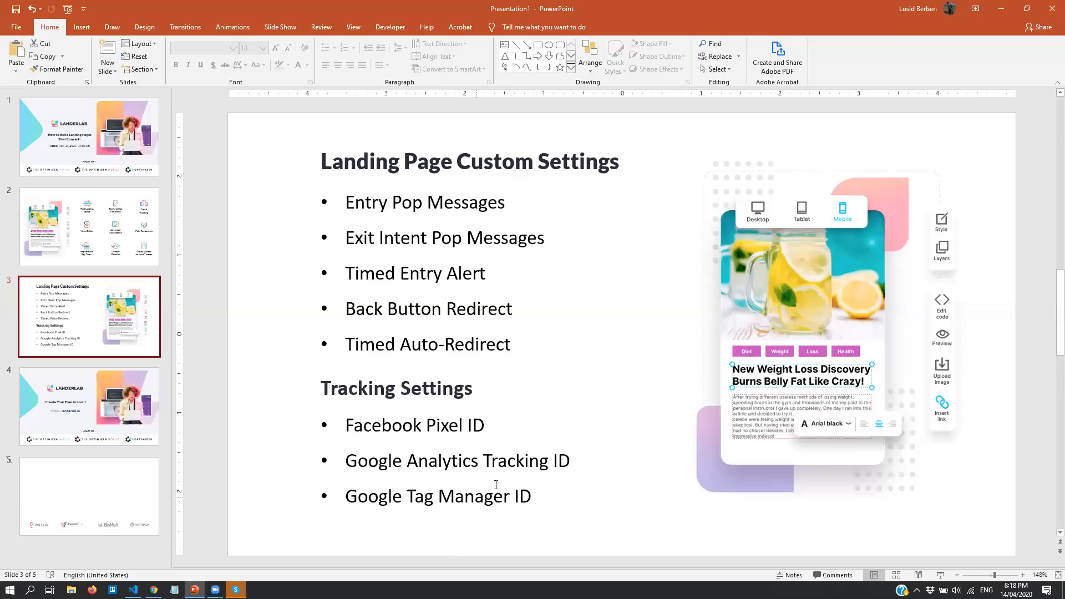
click(119, 427)
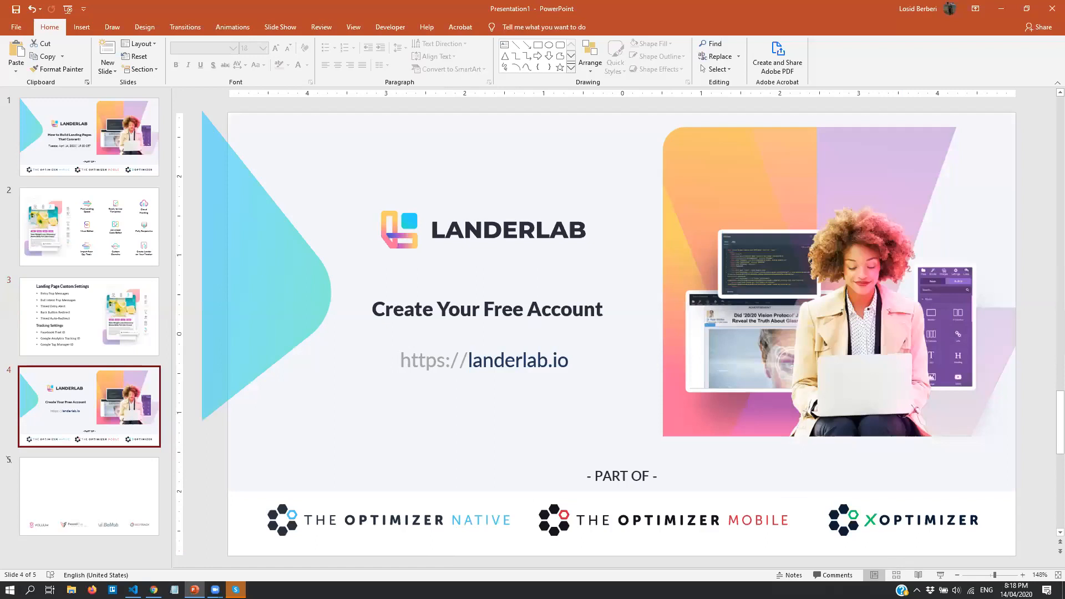
click(939, 575)
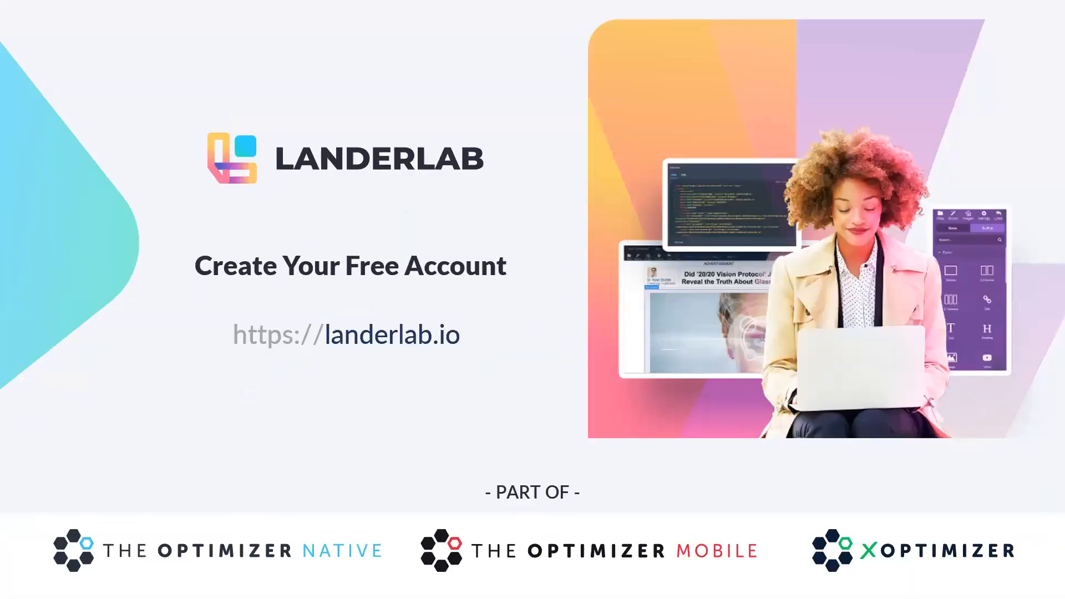